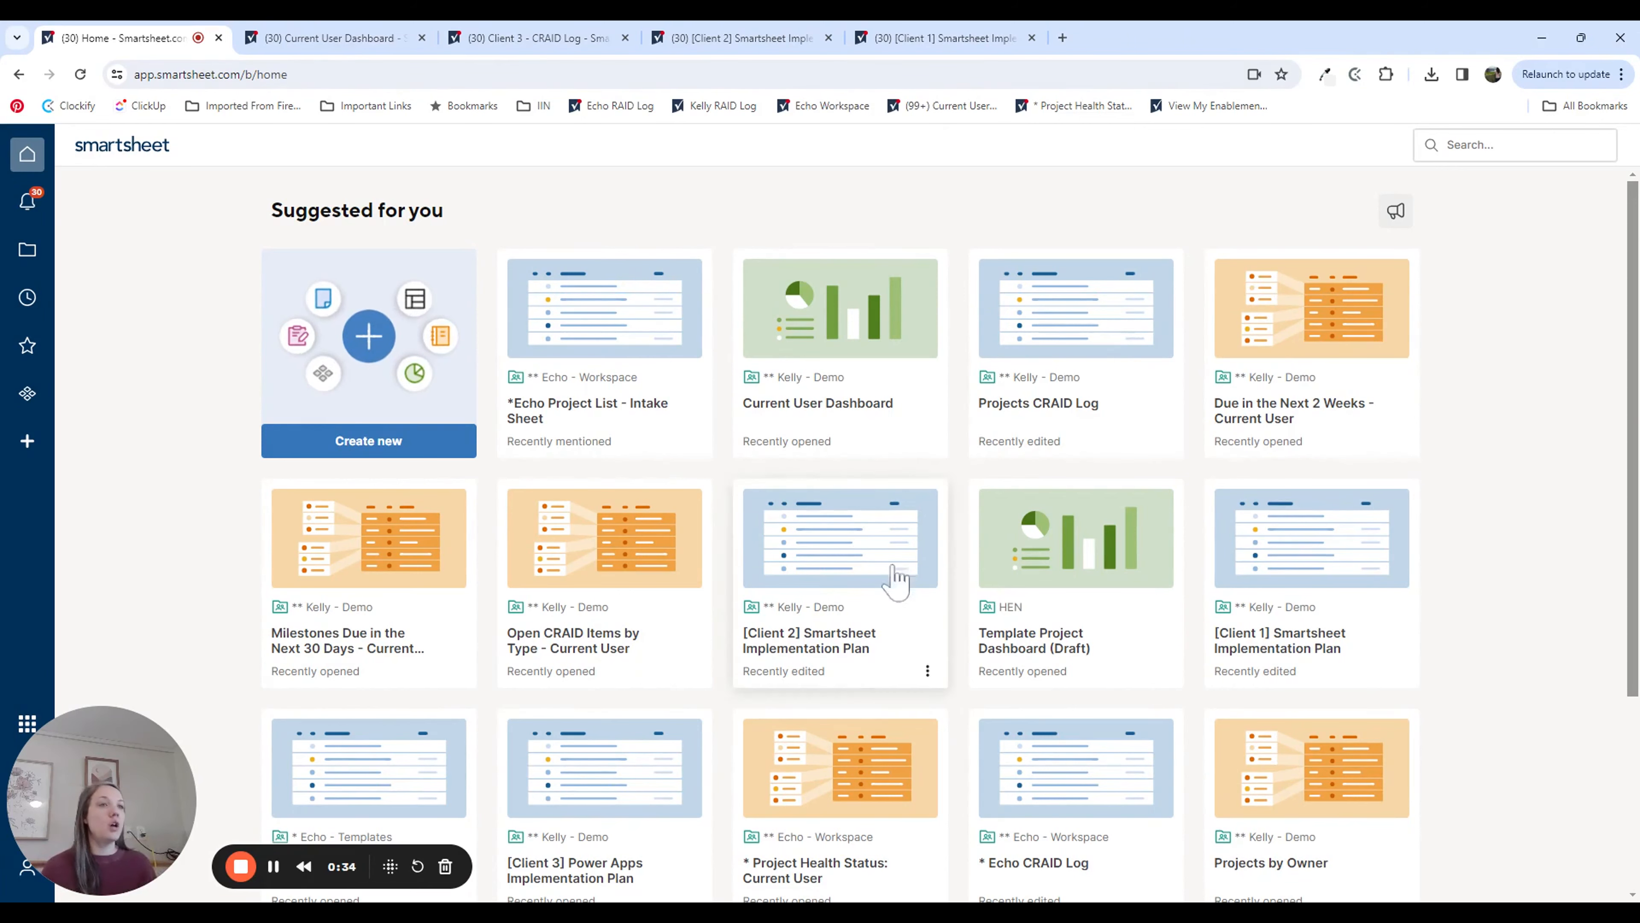
Step: Look over the finished Current User Dashboard, including its project and task reports
click(323, 40)
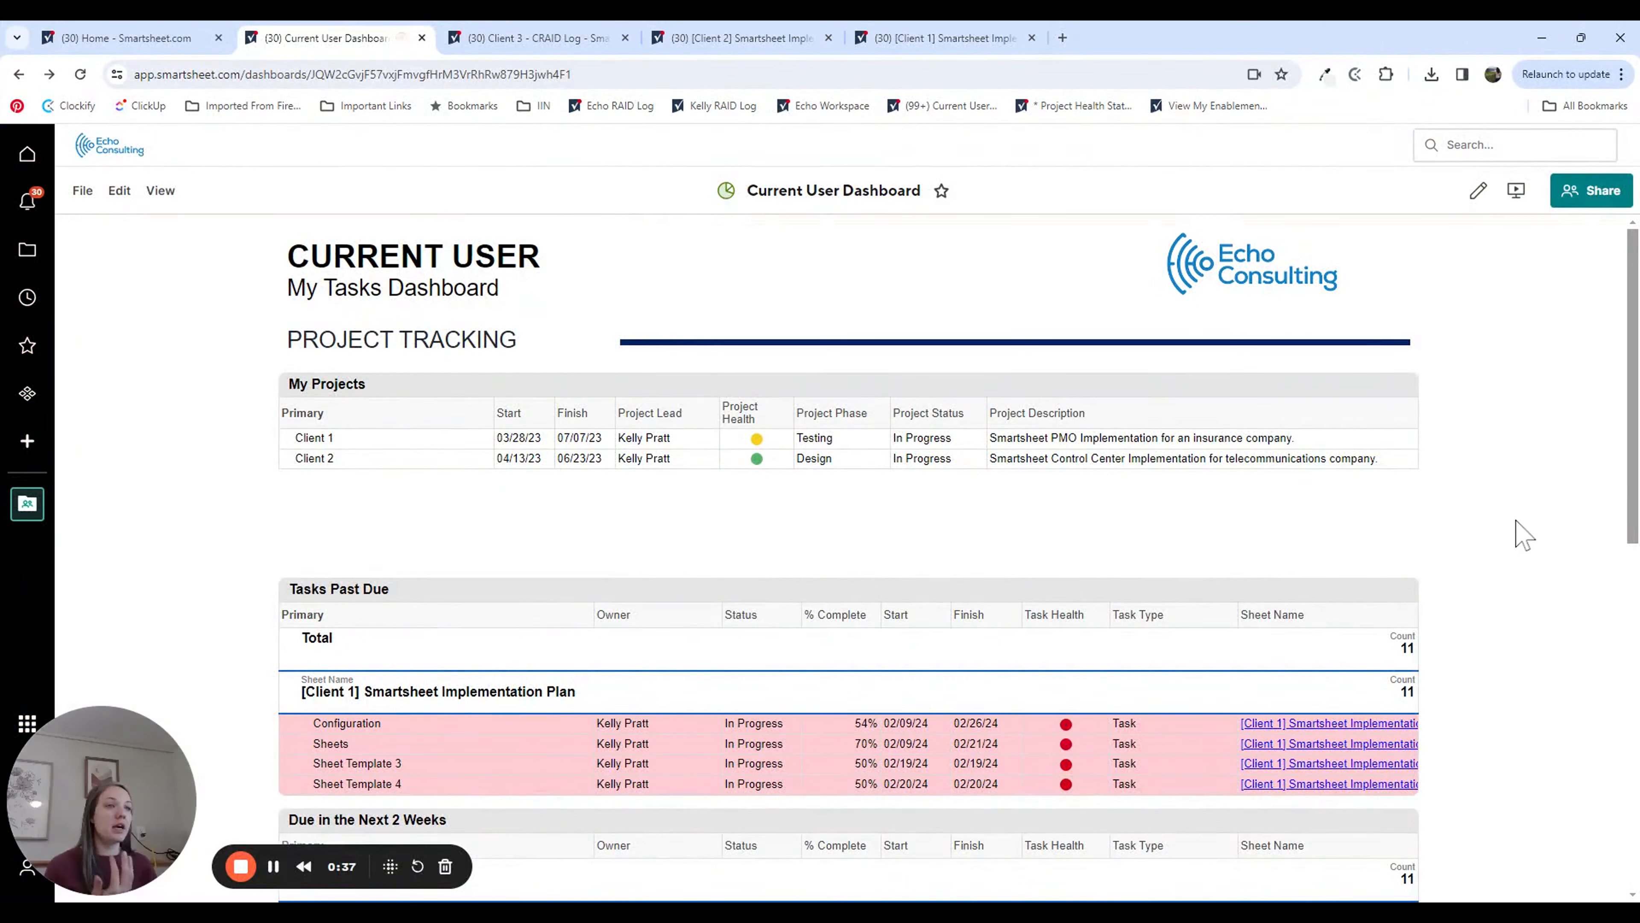
scroll(1615, 495, down, 10)
scroll(1588, 642, up, 10)
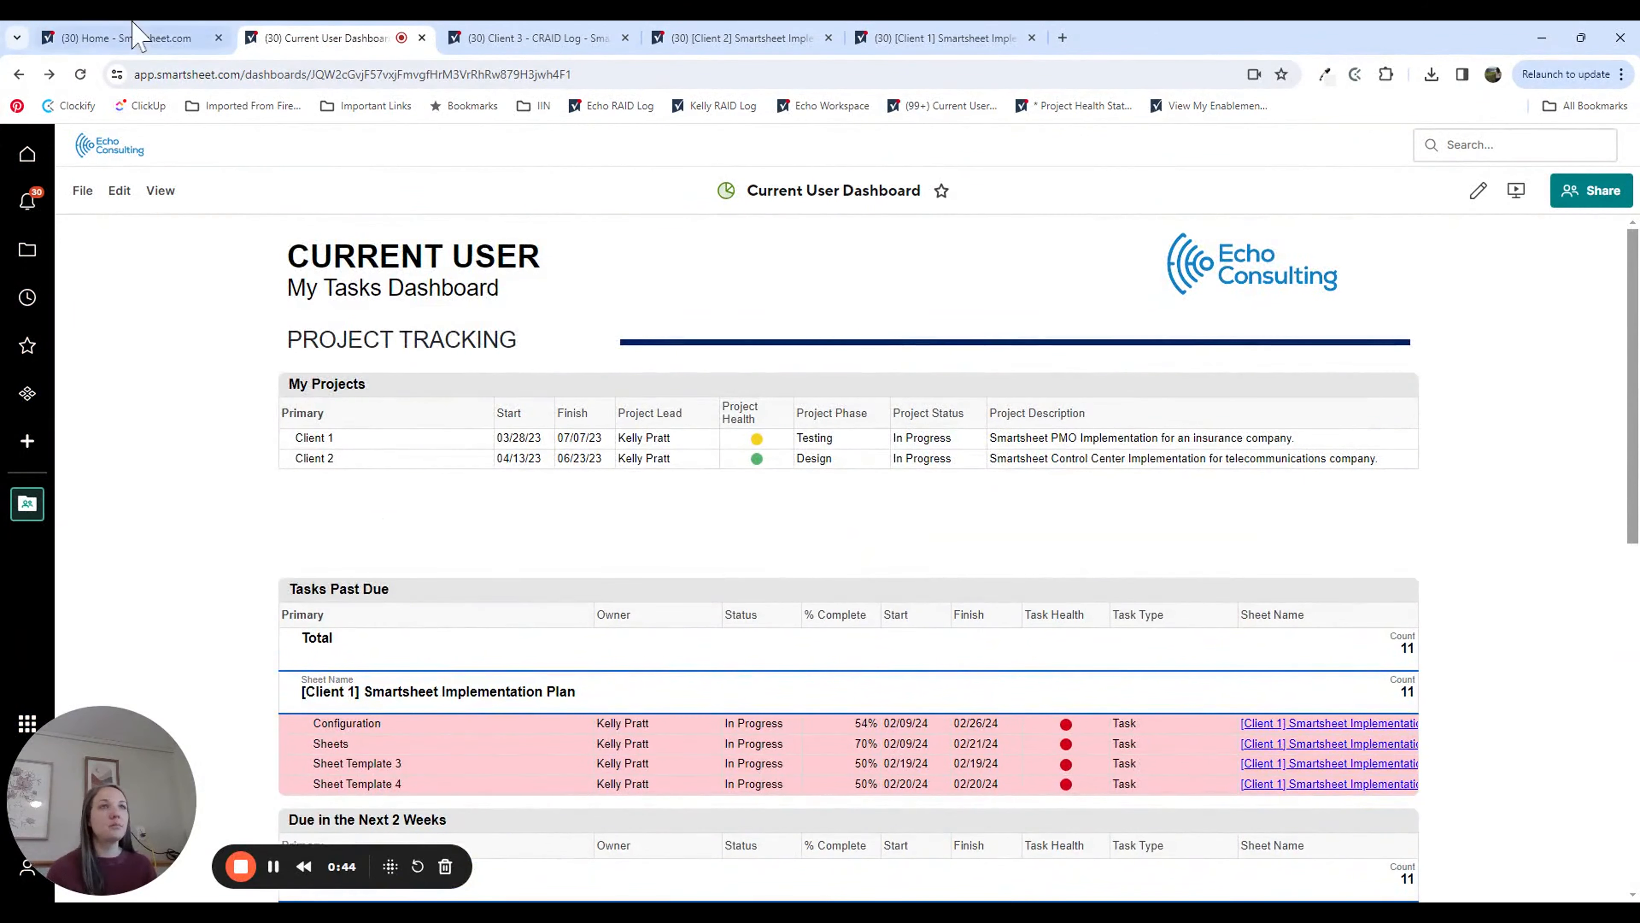
Step: Browse to the demo workspace and open the Current User folder inside All Projects
click(129, 38)
click(37, 262)
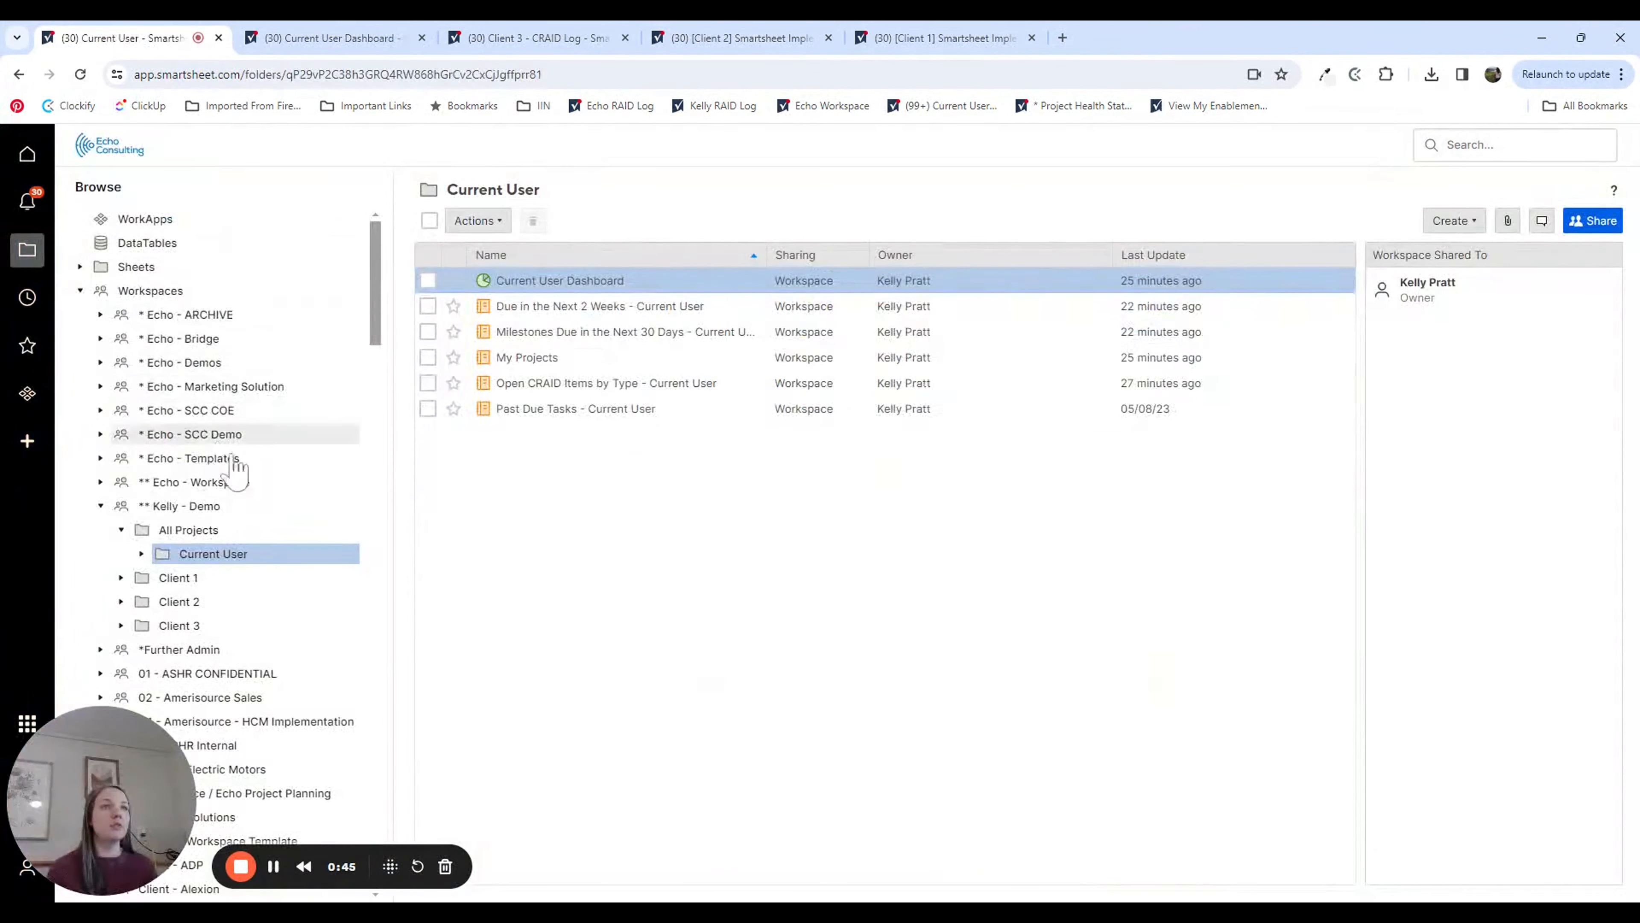
click(201, 507)
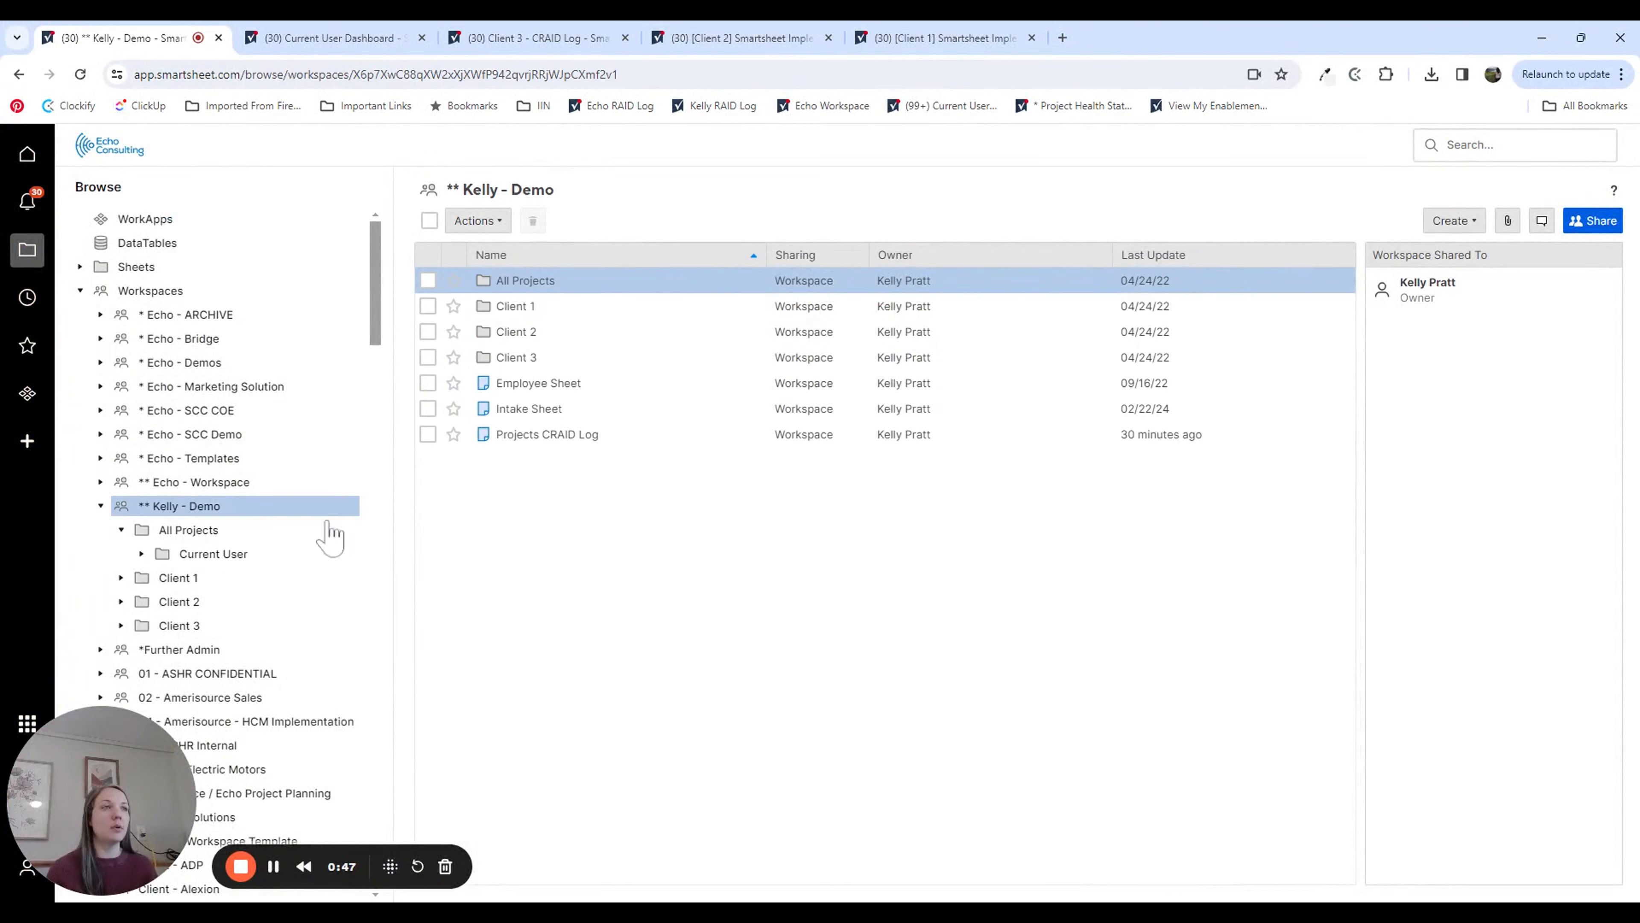
click(543, 281)
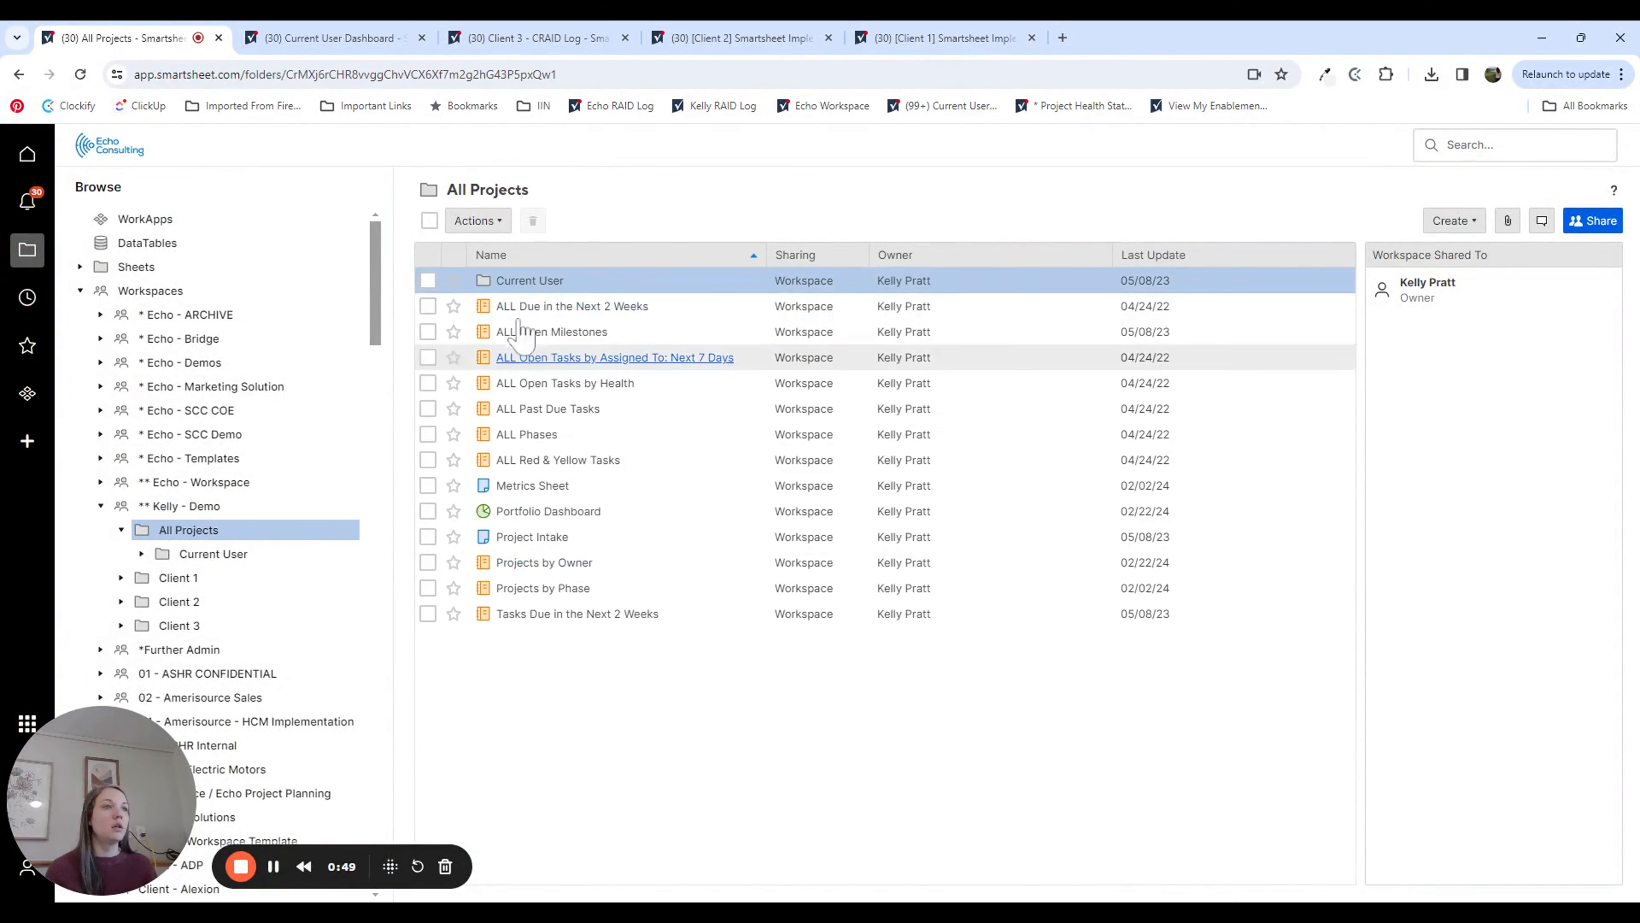
click(520, 280)
Step: Create a new dashboard named "Current User Dashboard" in the Current User folder
click(1453, 220)
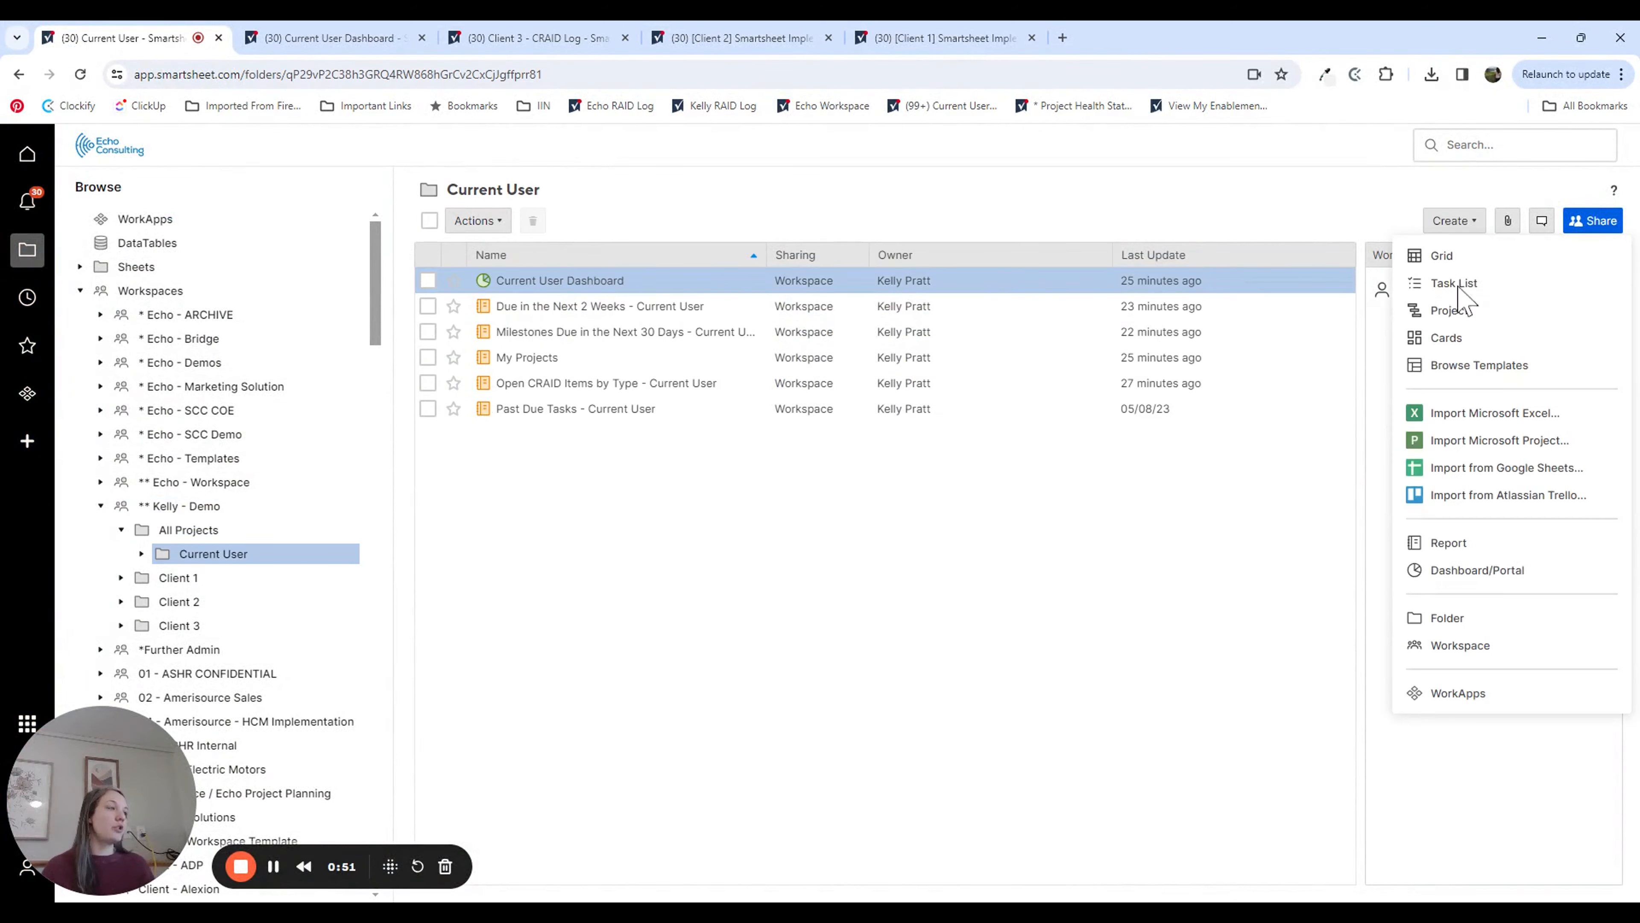
click(1457, 568)
text(Current Usert D)
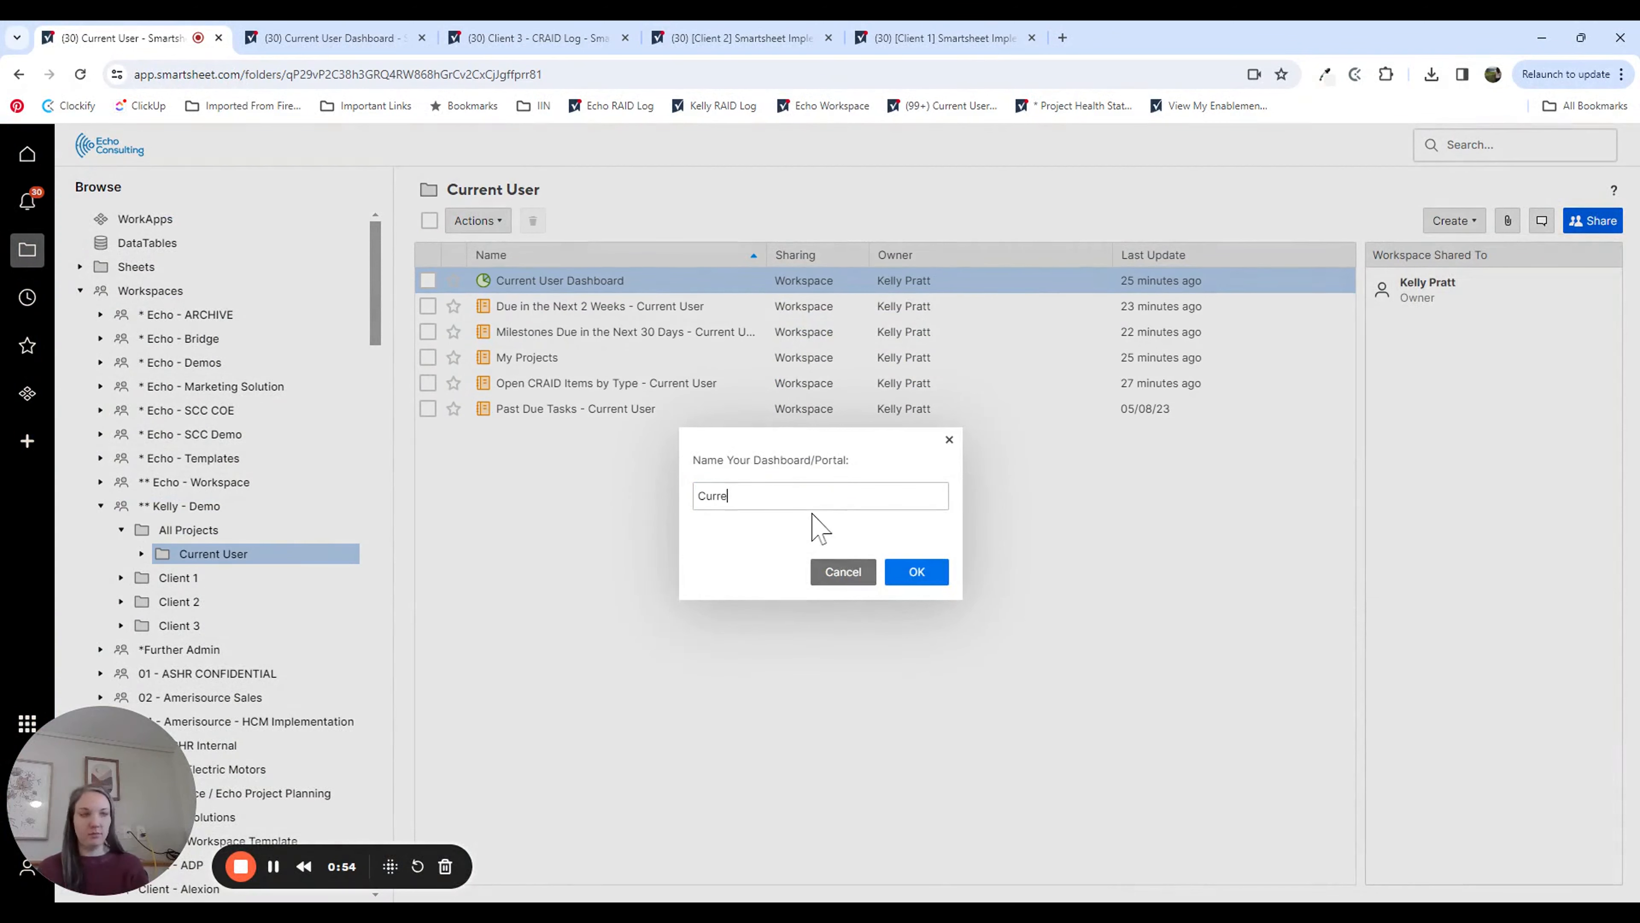
key(BackSpace)
key(BackSpace)
key(BackSpace)
text(Dashboard)
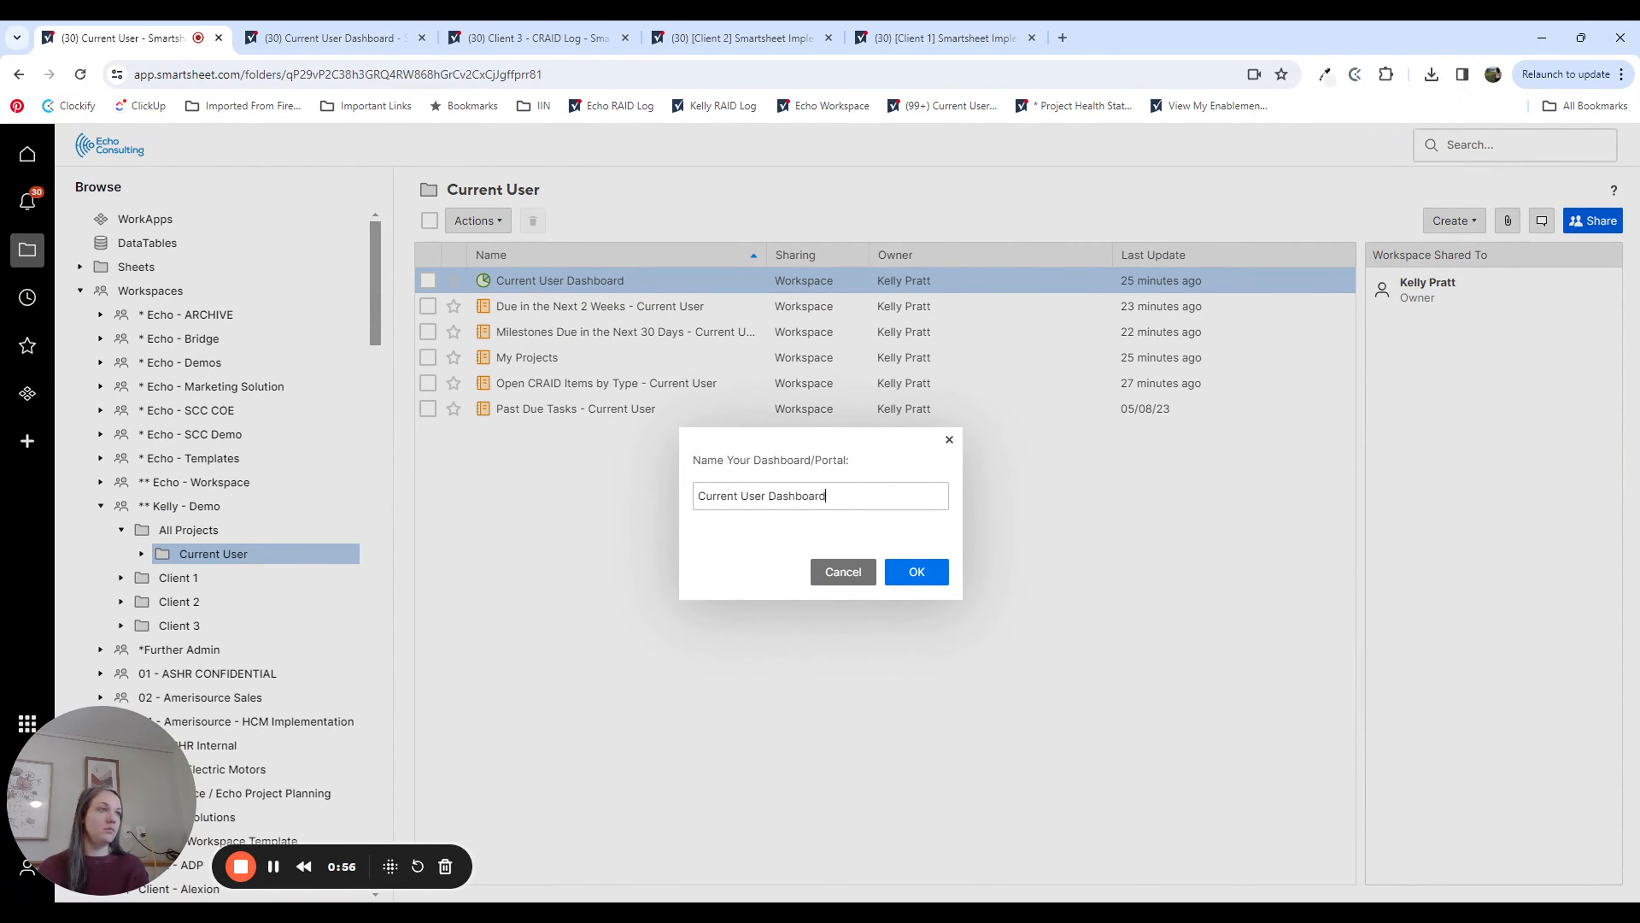
key(Return)
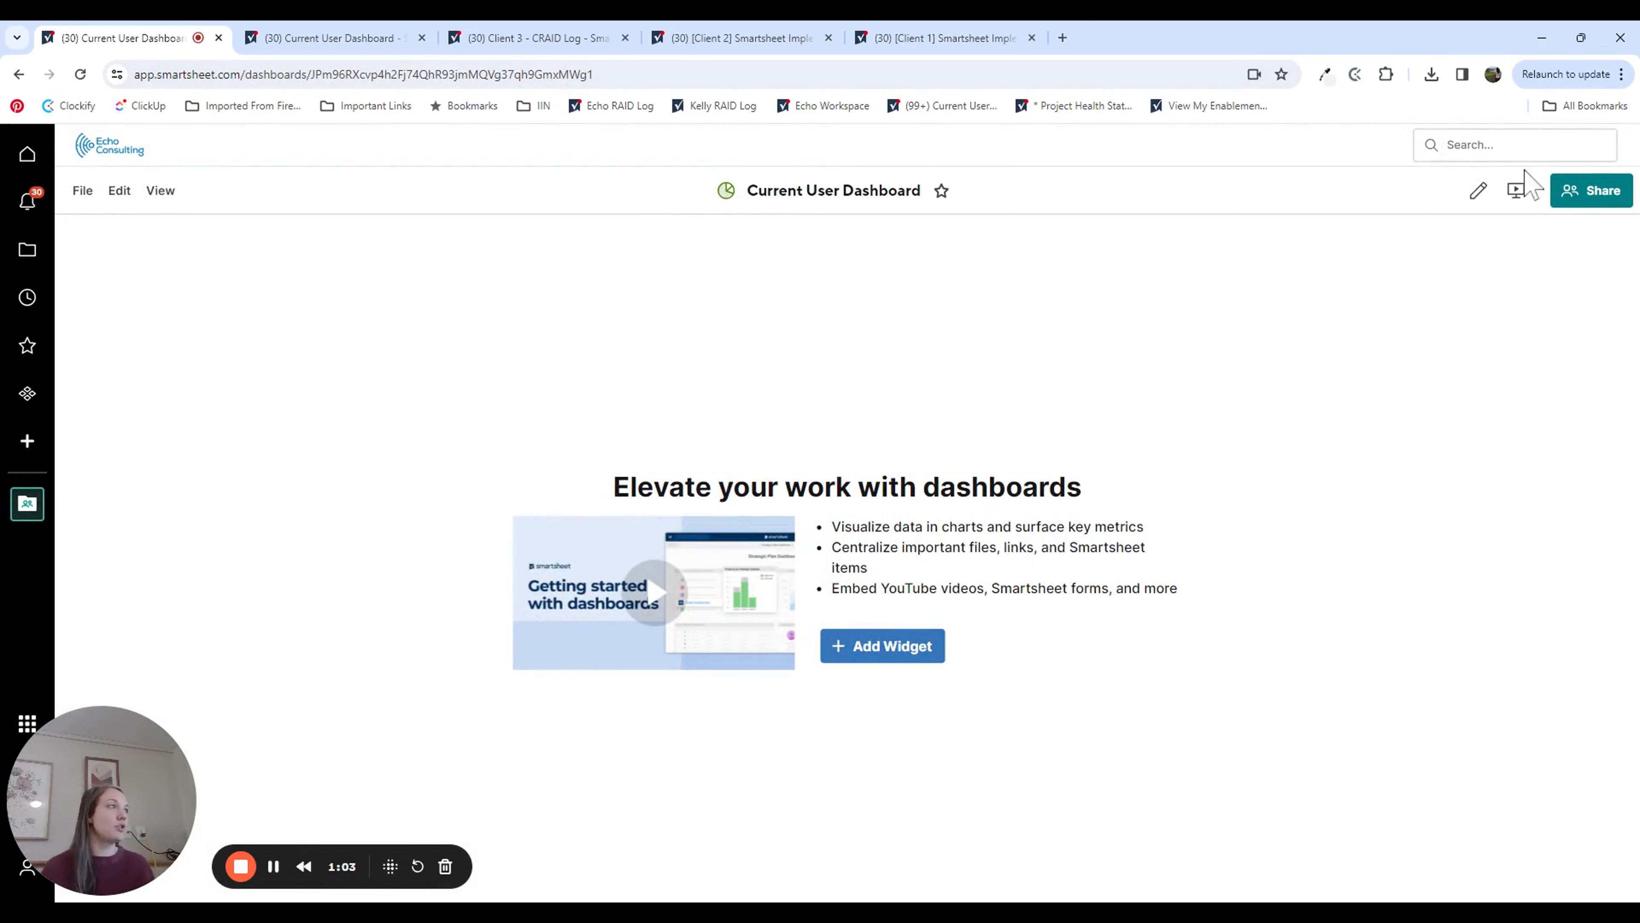
Step: Start editing the dashboard and add a title widget reading "CURRENT USER" with "My Tasks Dashboard" on a second line
click(1478, 191)
click(1618, 278)
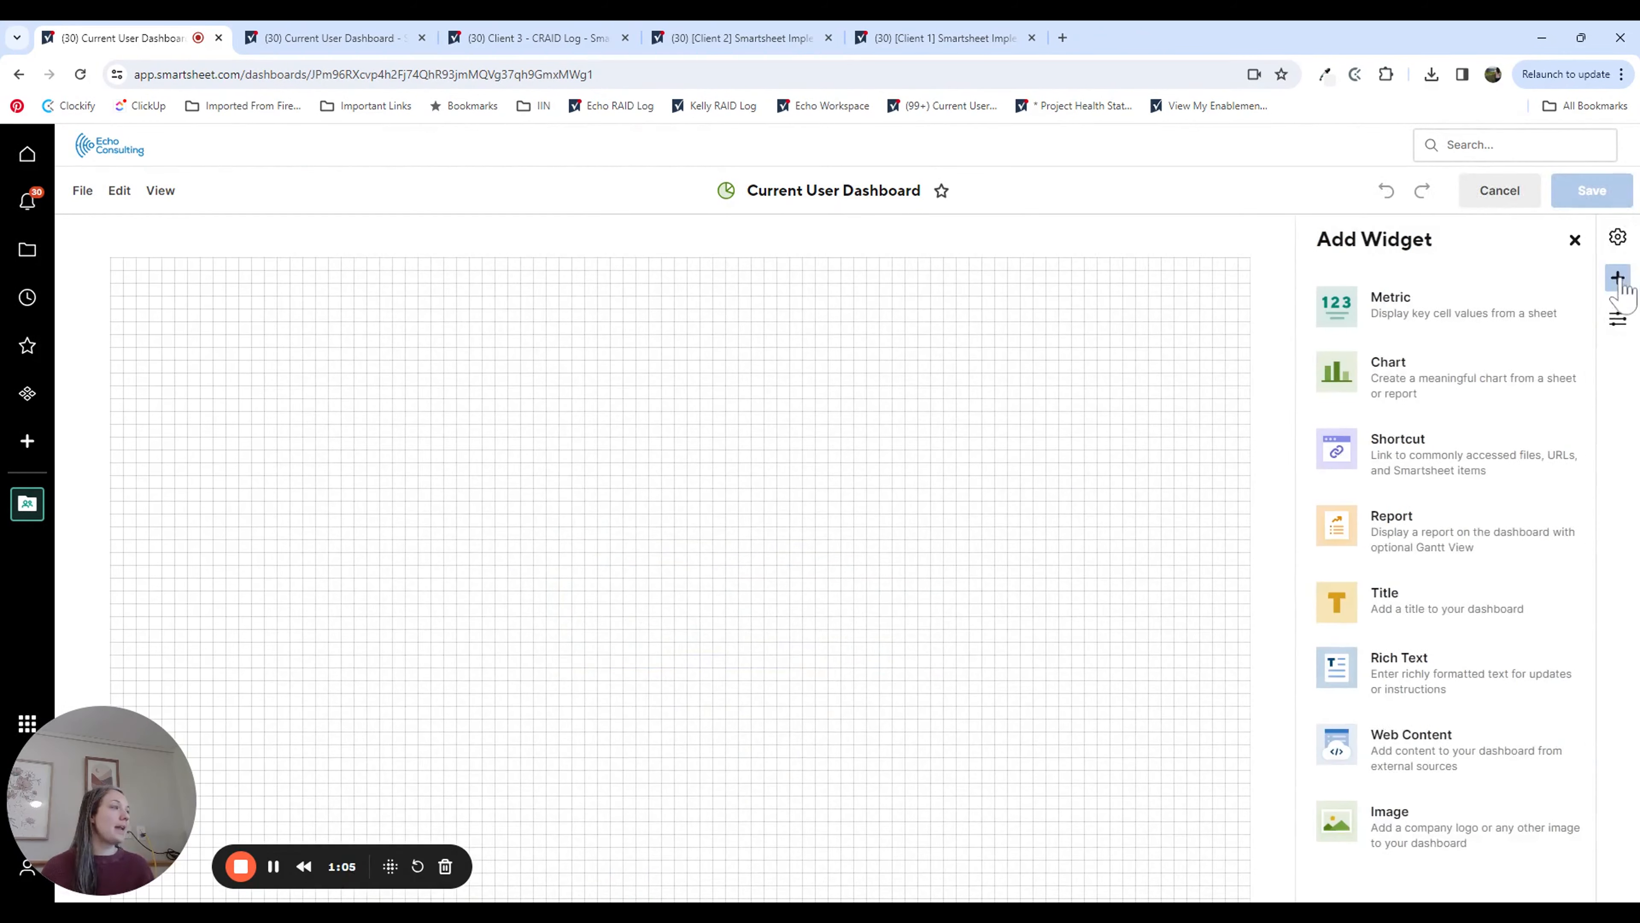
click(1410, 587)
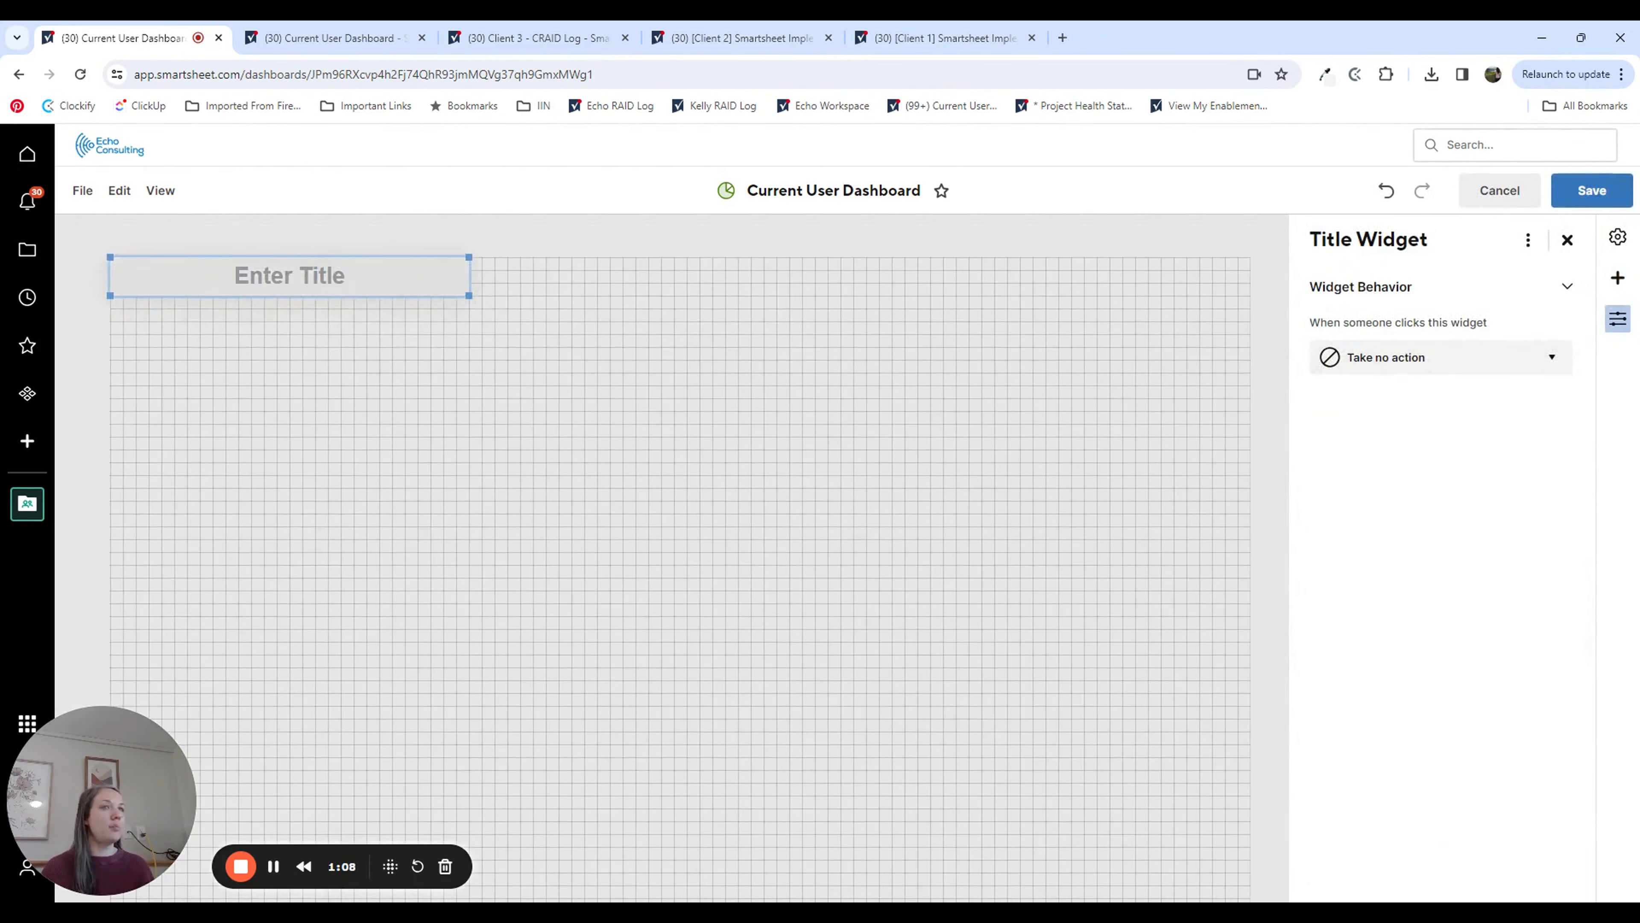
text(C)
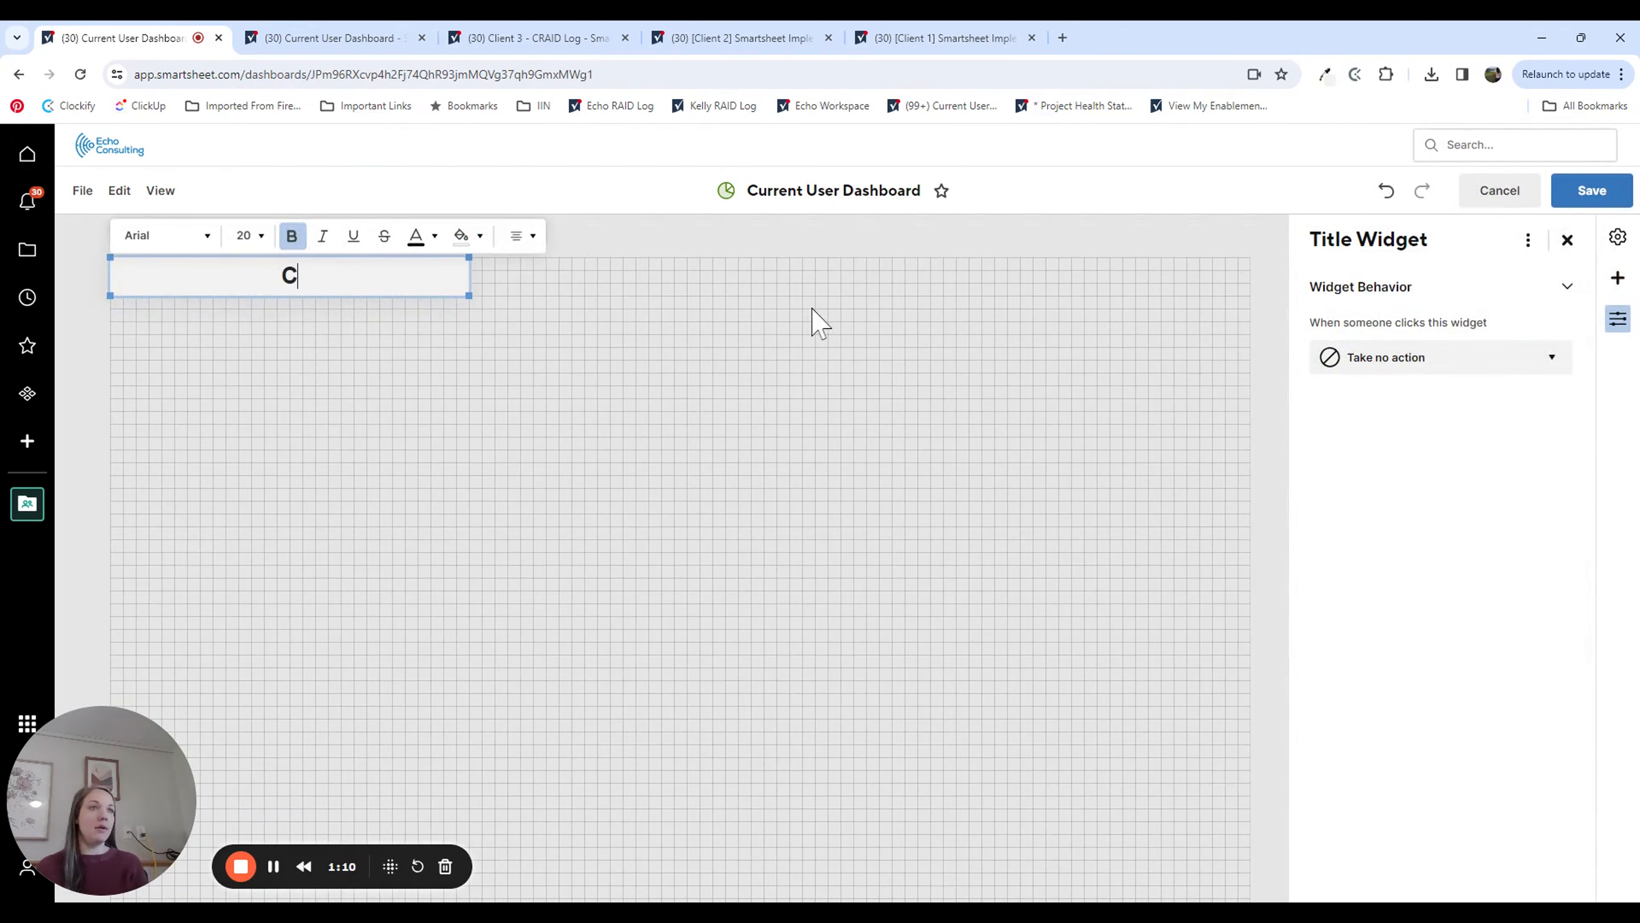
text(URR)
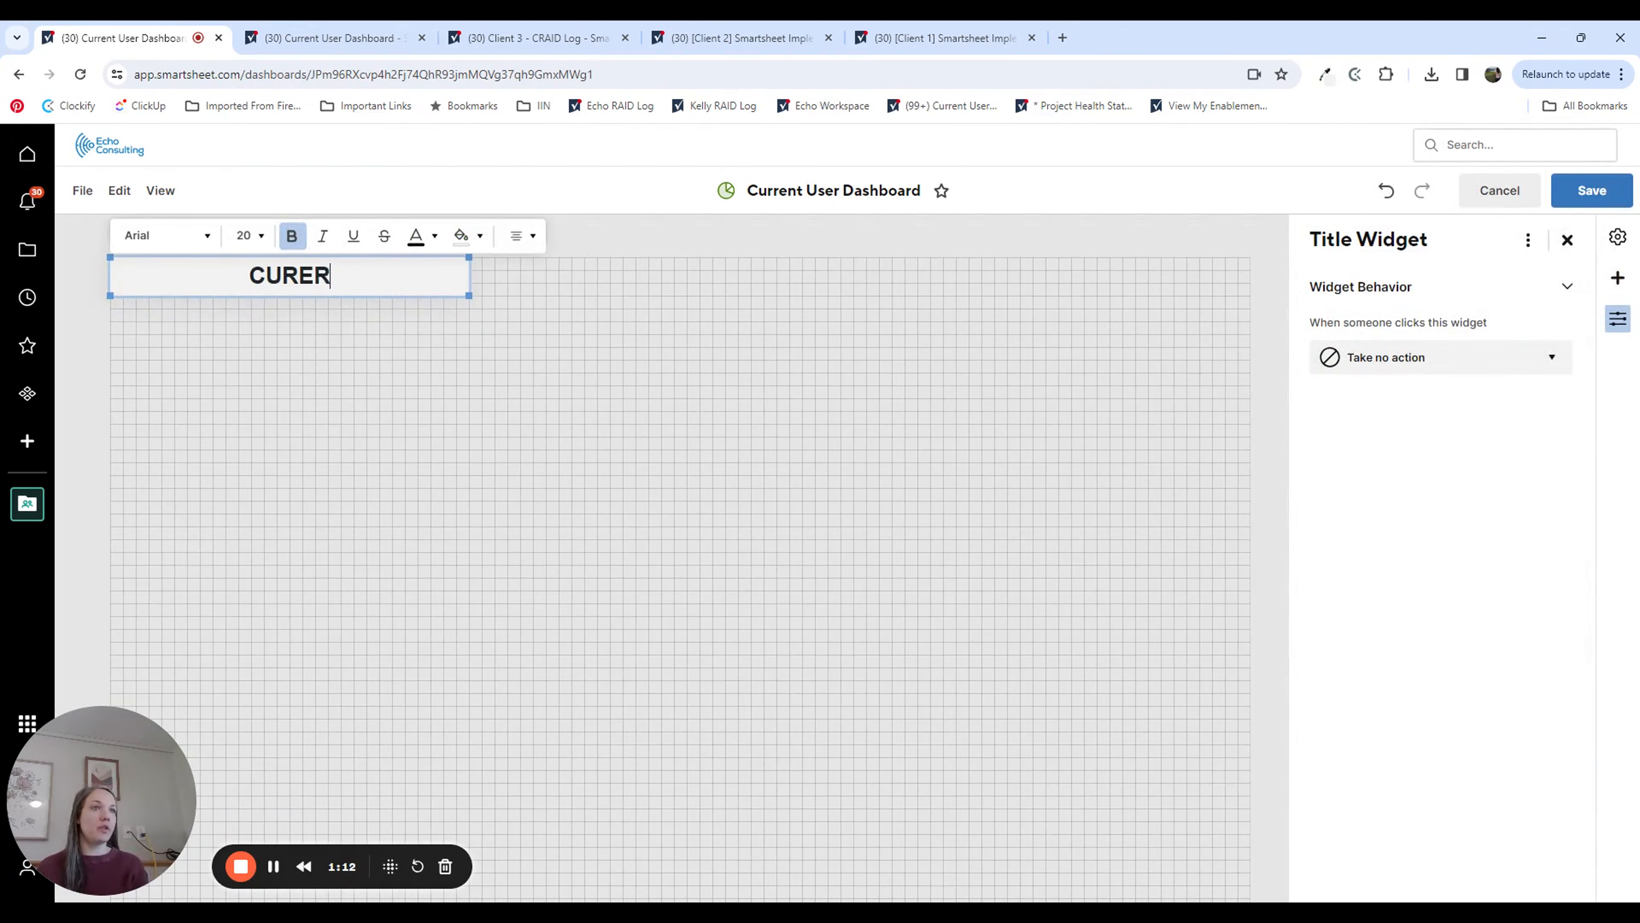
text(ENT USER)
key(Return)
text(My Tasks)
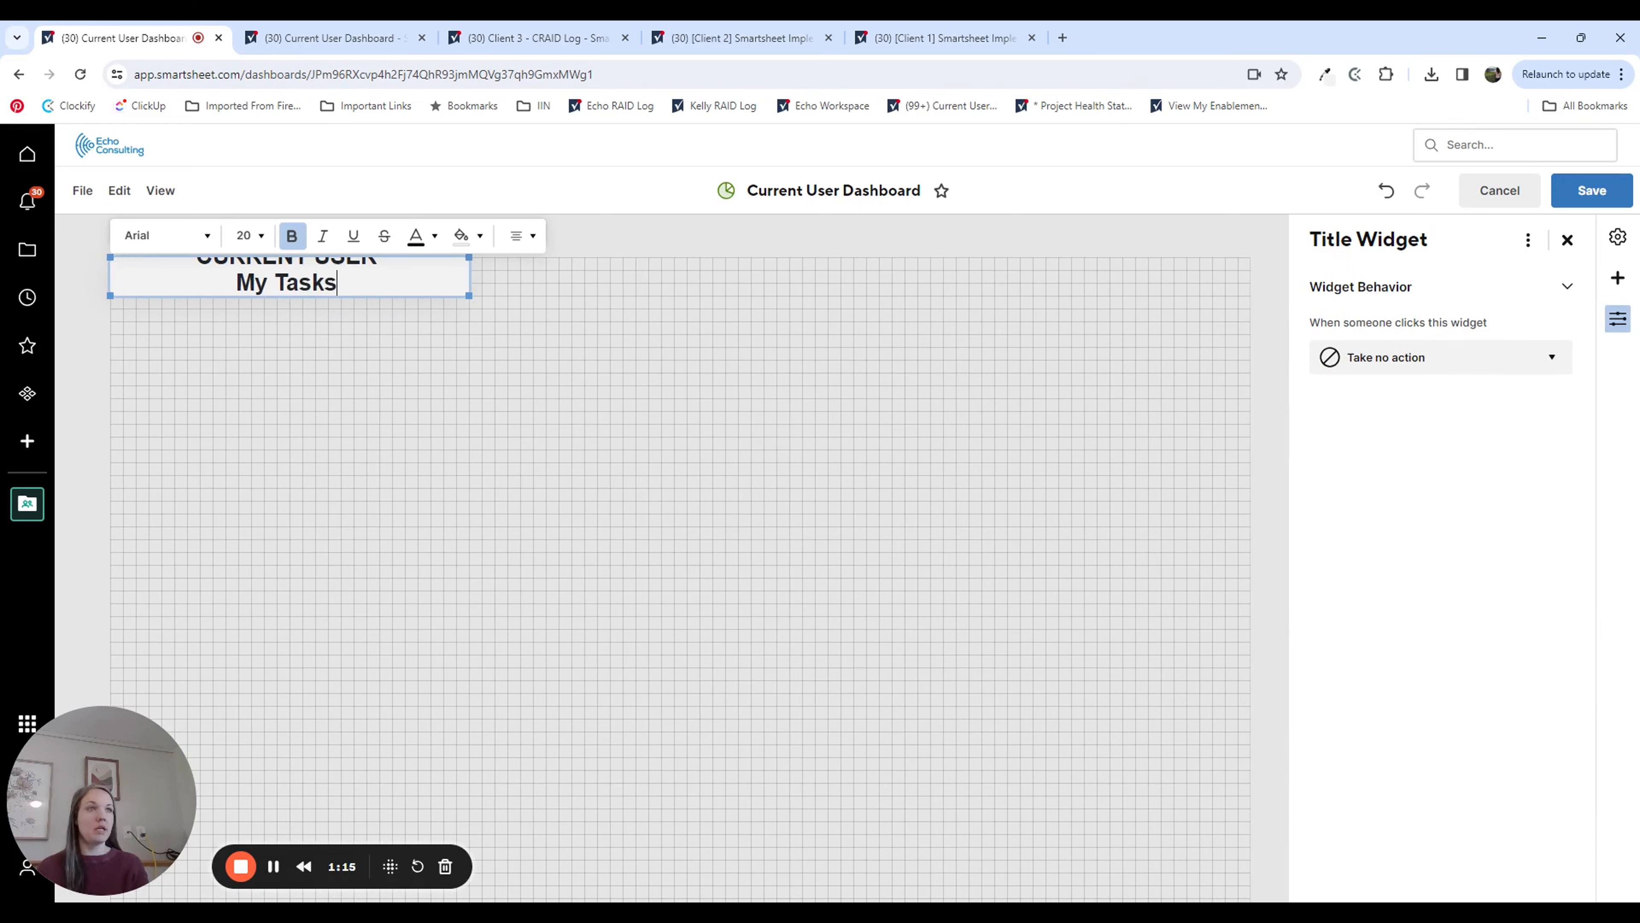
text( Dashboard)
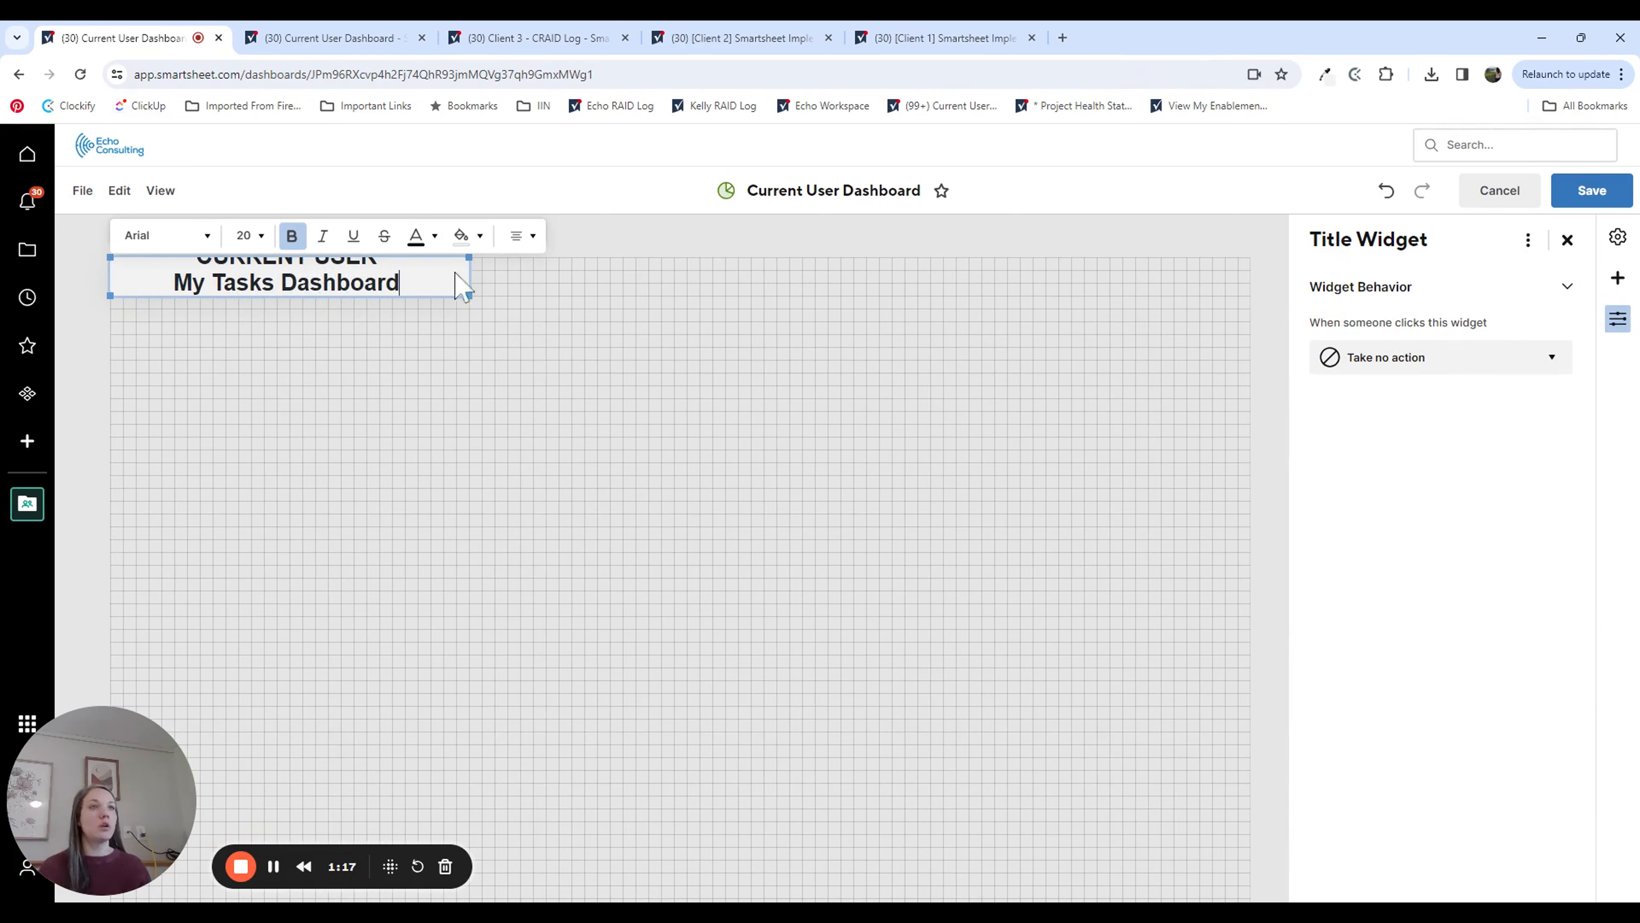
Step: Remove bold from the "My Tasks Dashboard" line and make the title widget tall enough for both lines
key(ctrl+shift+Left)
key(ctrl+shift+Left)
key(ctrl+shift+Left)
key(ctrl+b)
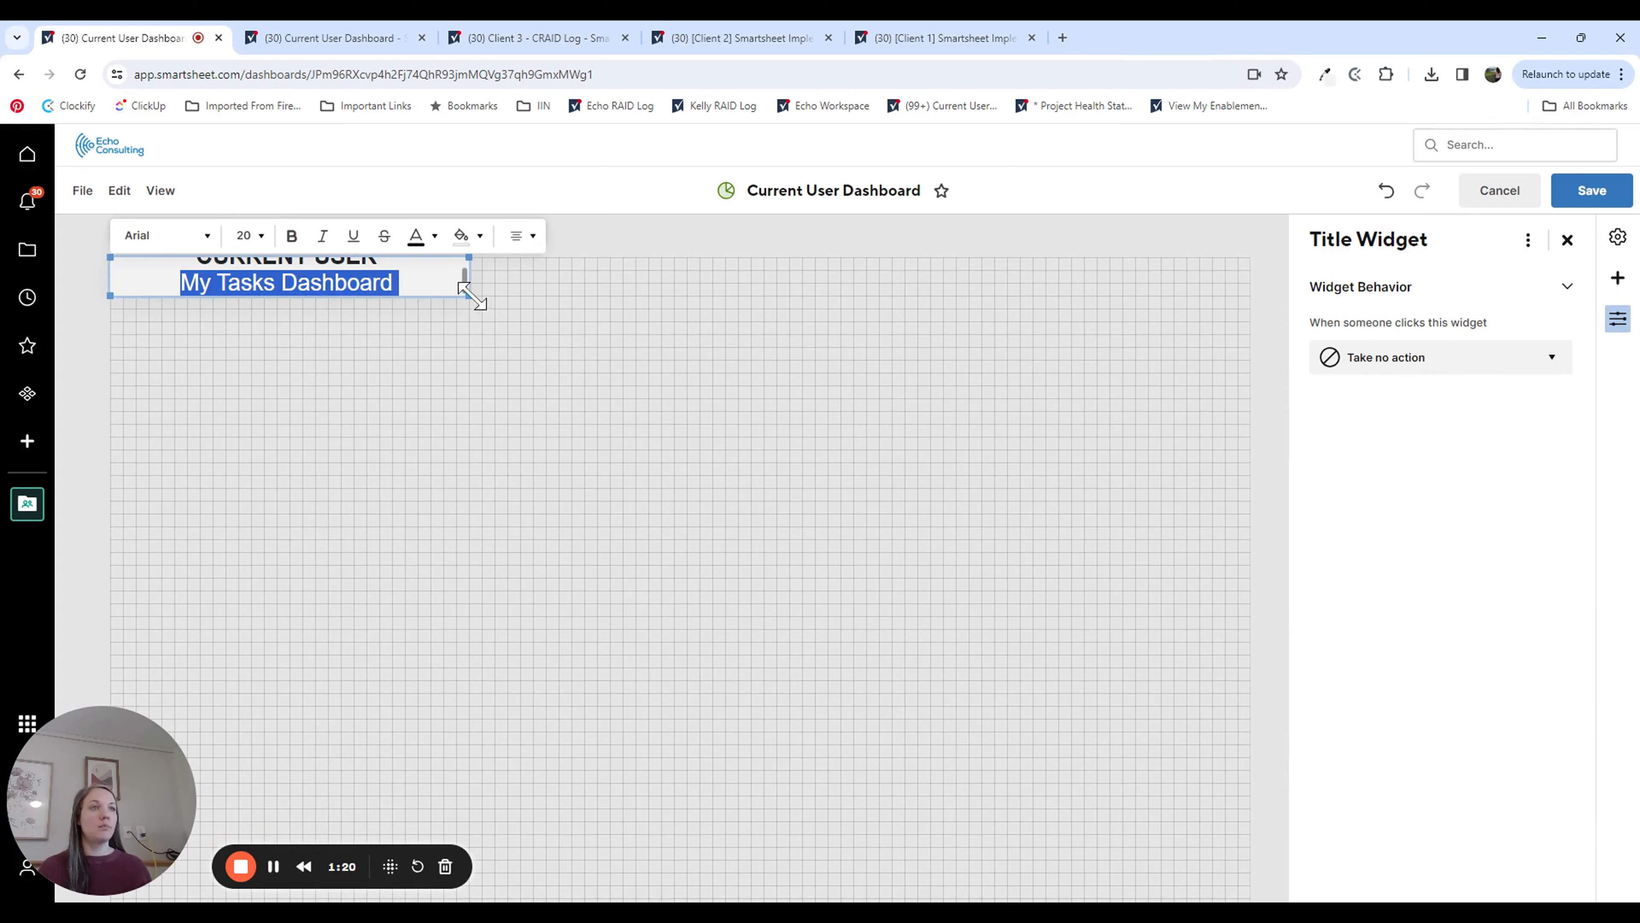
drag(469, 295, 462, 338)
click(667, 356)
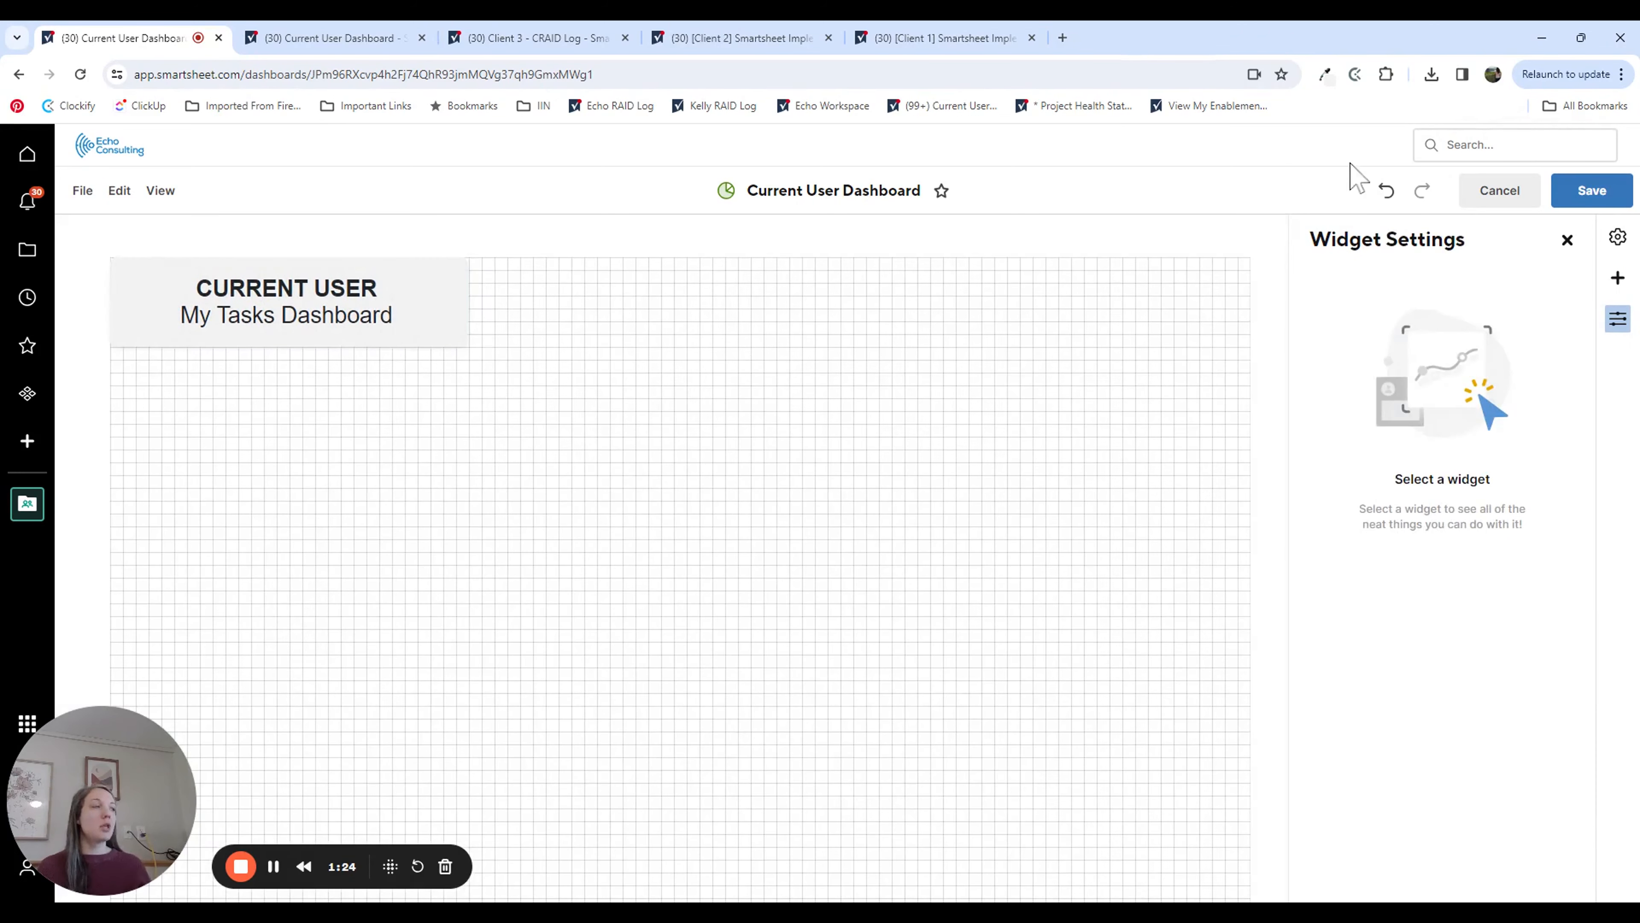
Step: Add an image widget and upload echo logo.png from the computer into it
click(1617, 278)
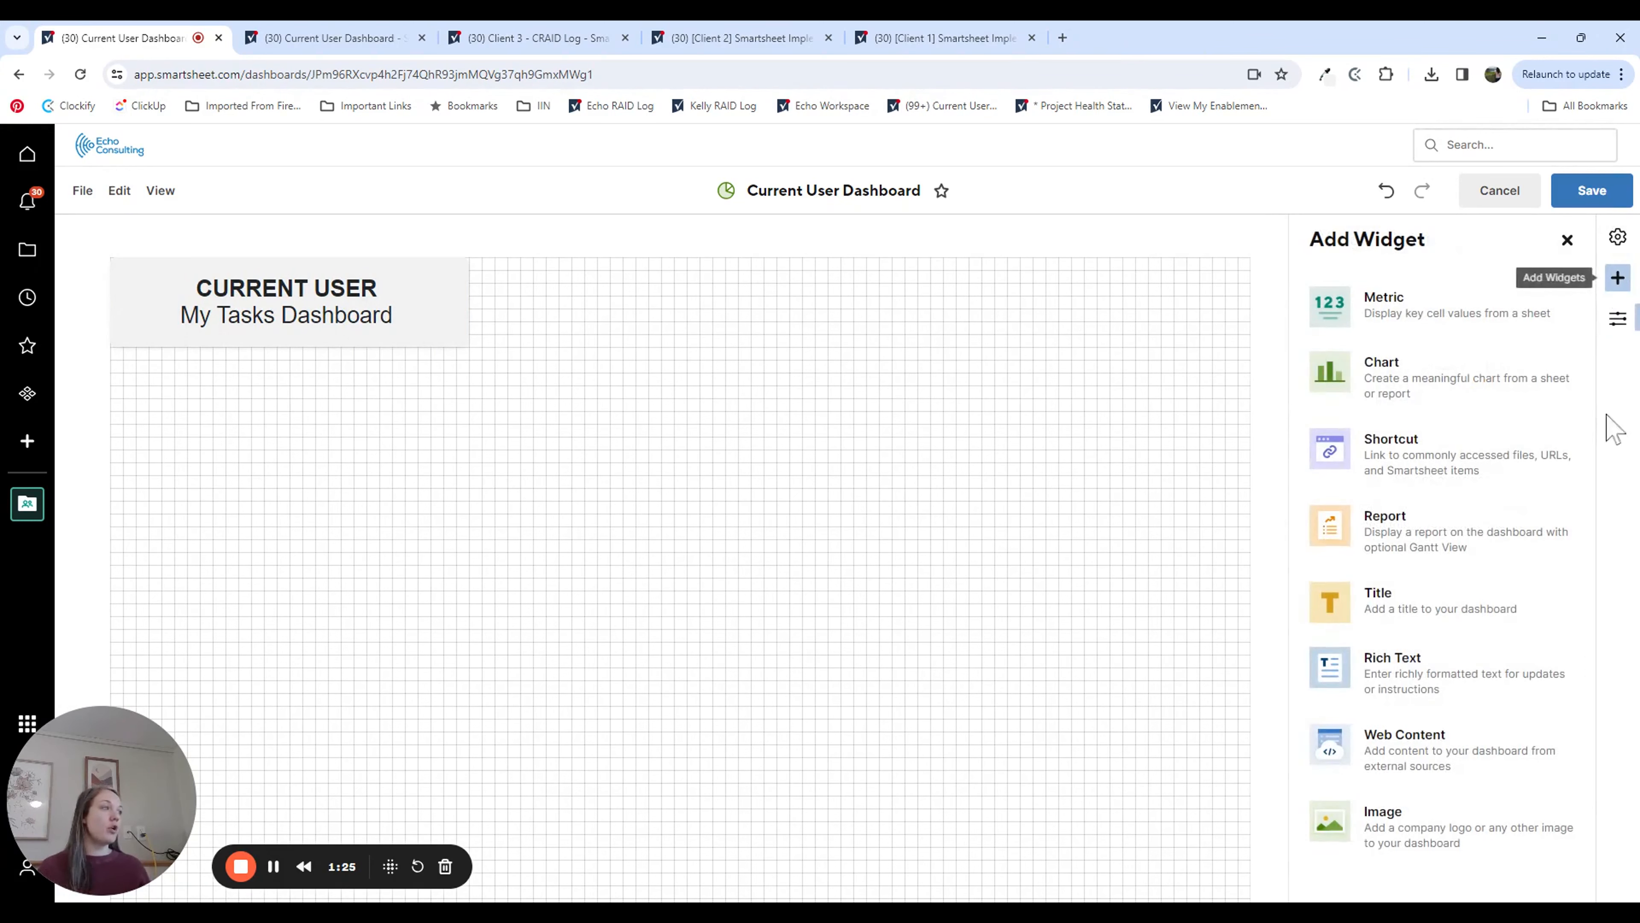
click(1456, 833)
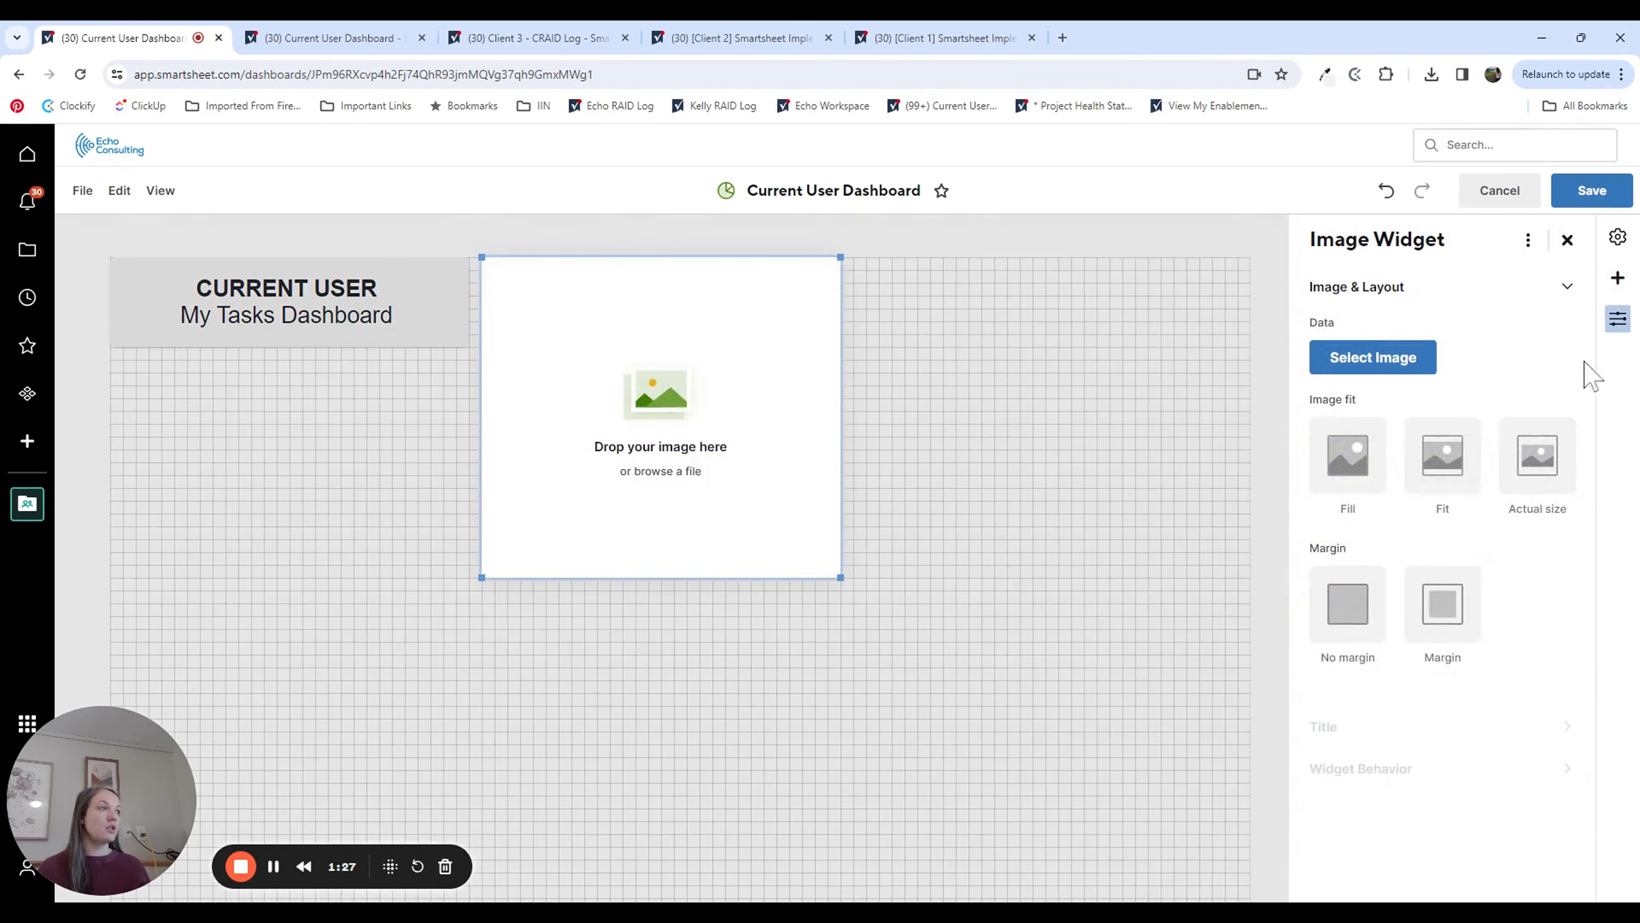
click(1362, 363)
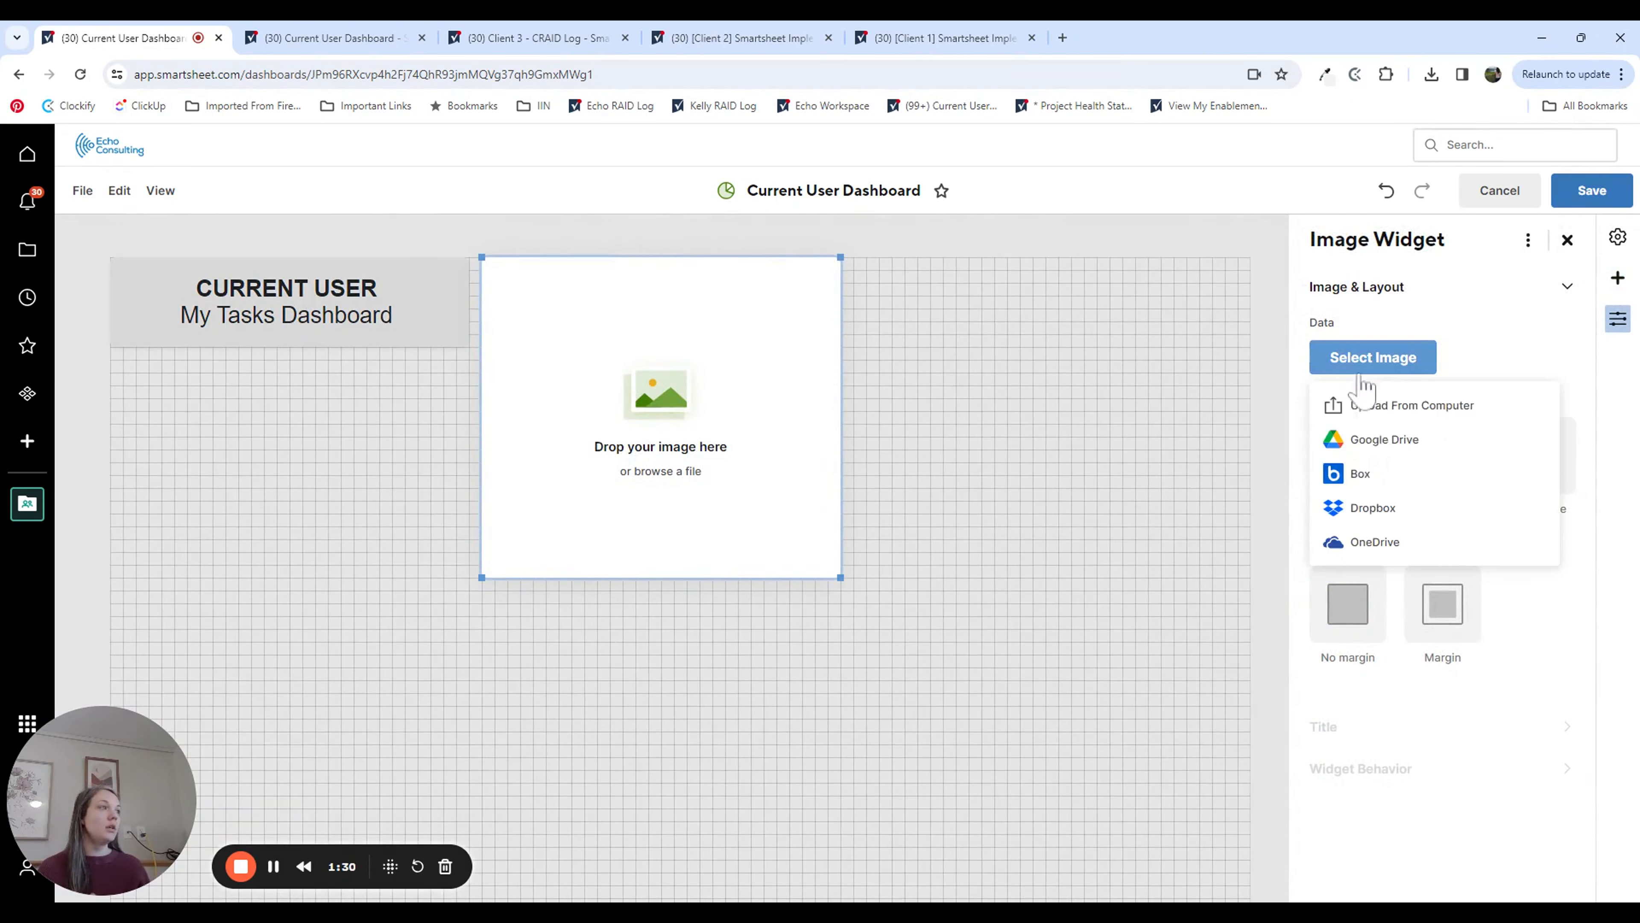
click(1394, 406)
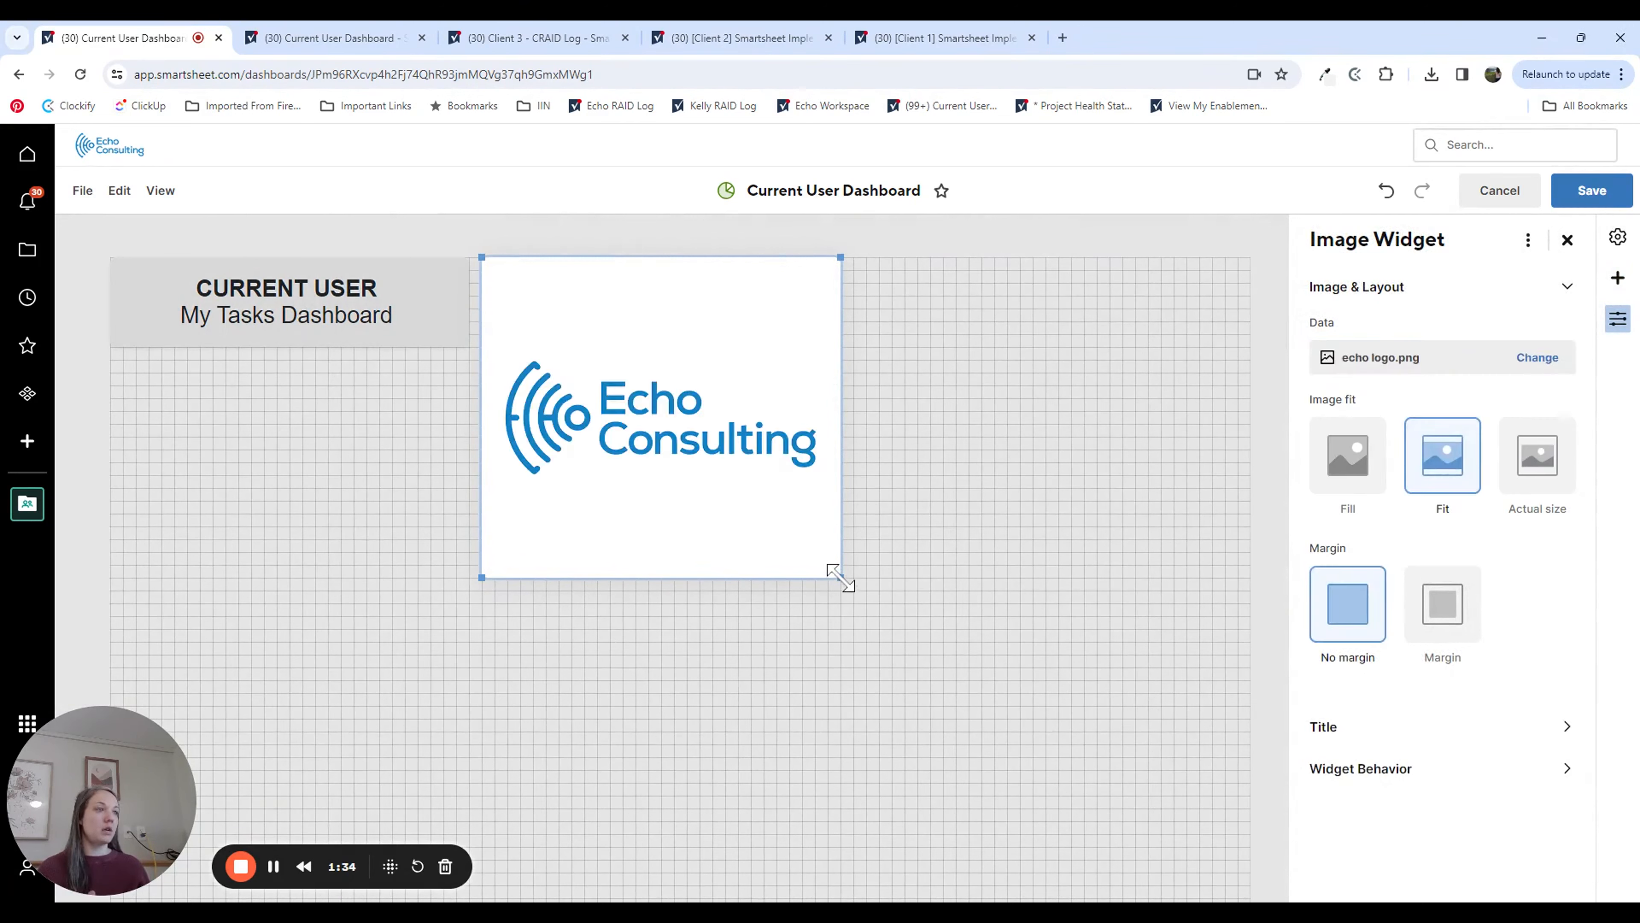
Step: Shrink the logo widget to the title's height and move it to the right end of the title row
drag(839, 576, 821, 350)
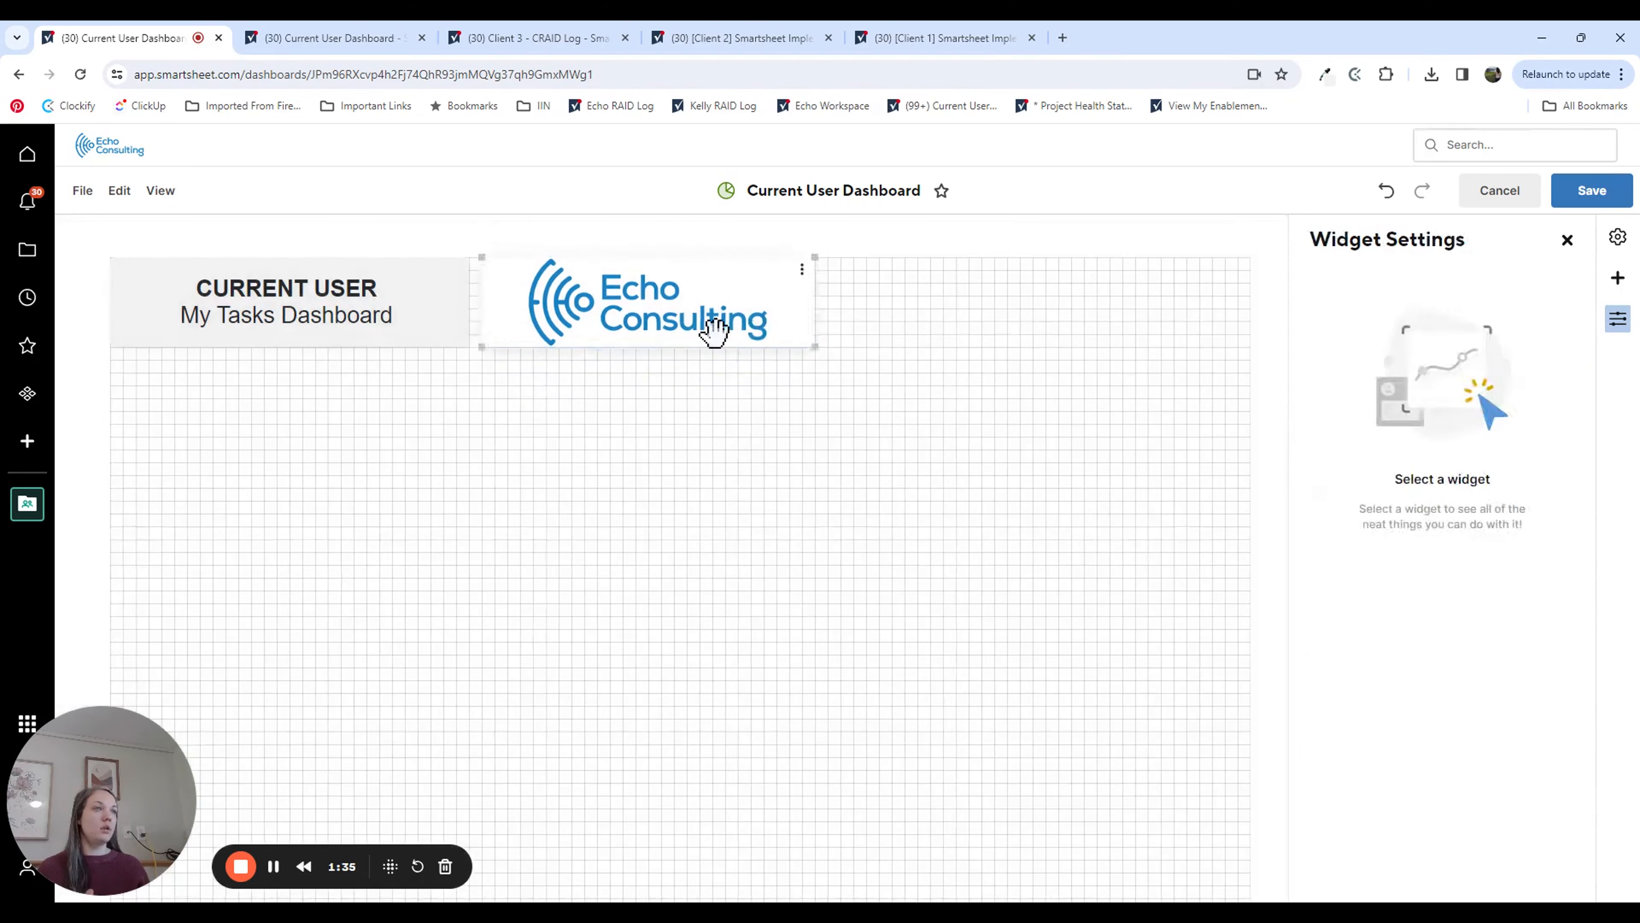
drag(714, 329, 1146, 322)
click(934, 574)
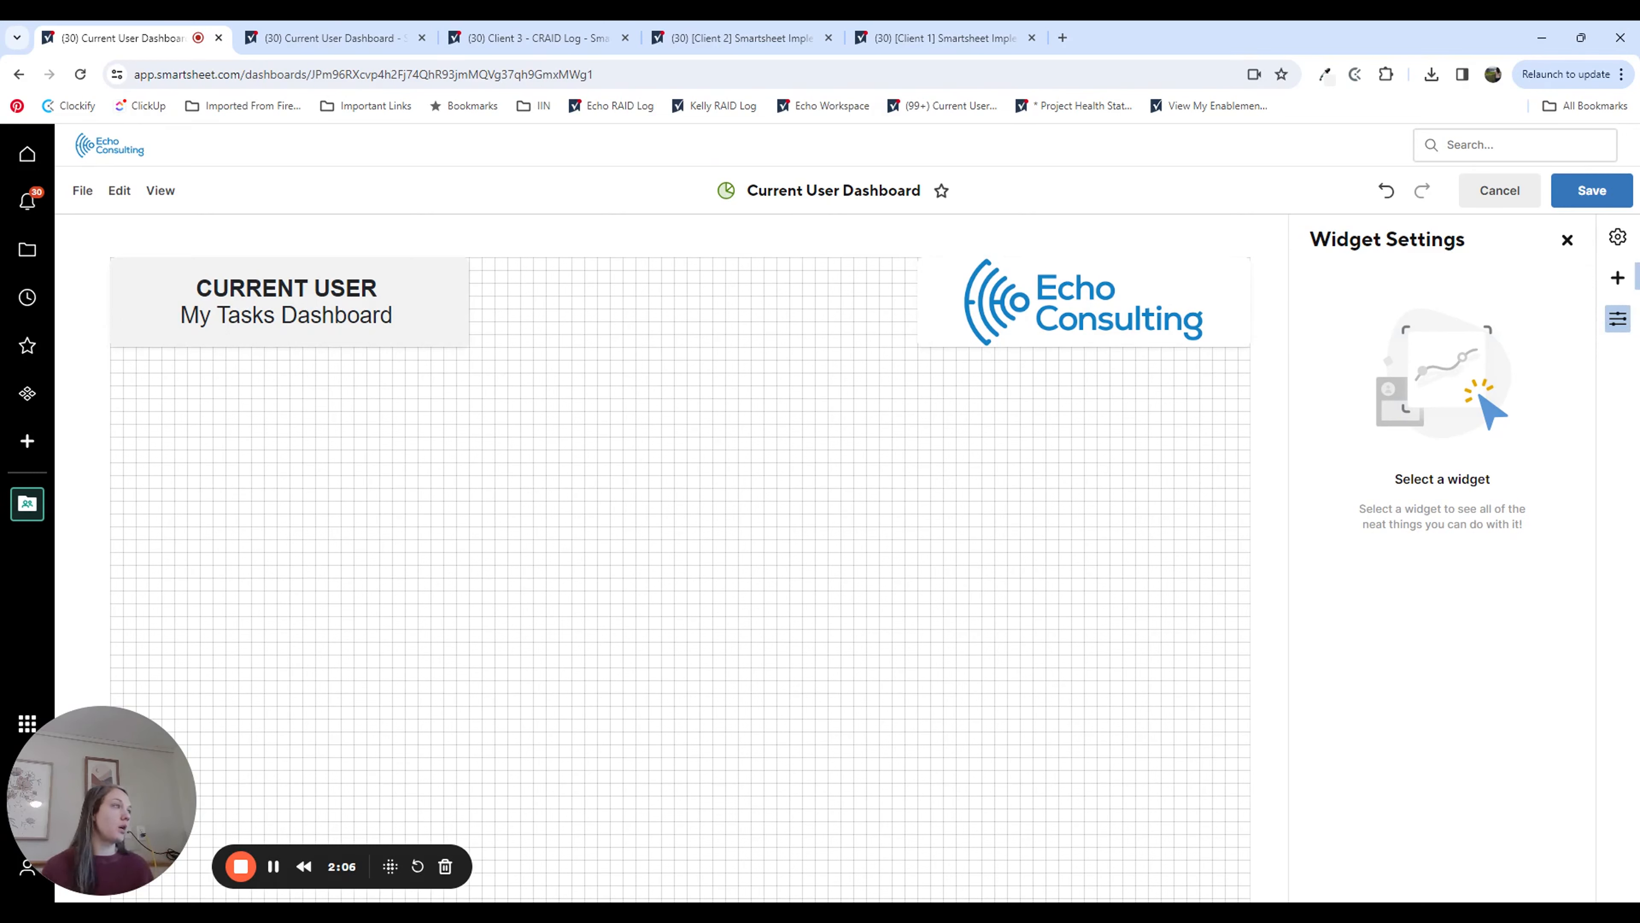
Step: Add a report widget below the title and resize it to a shorter block spanning the full dashboard width
click(1619, 285)
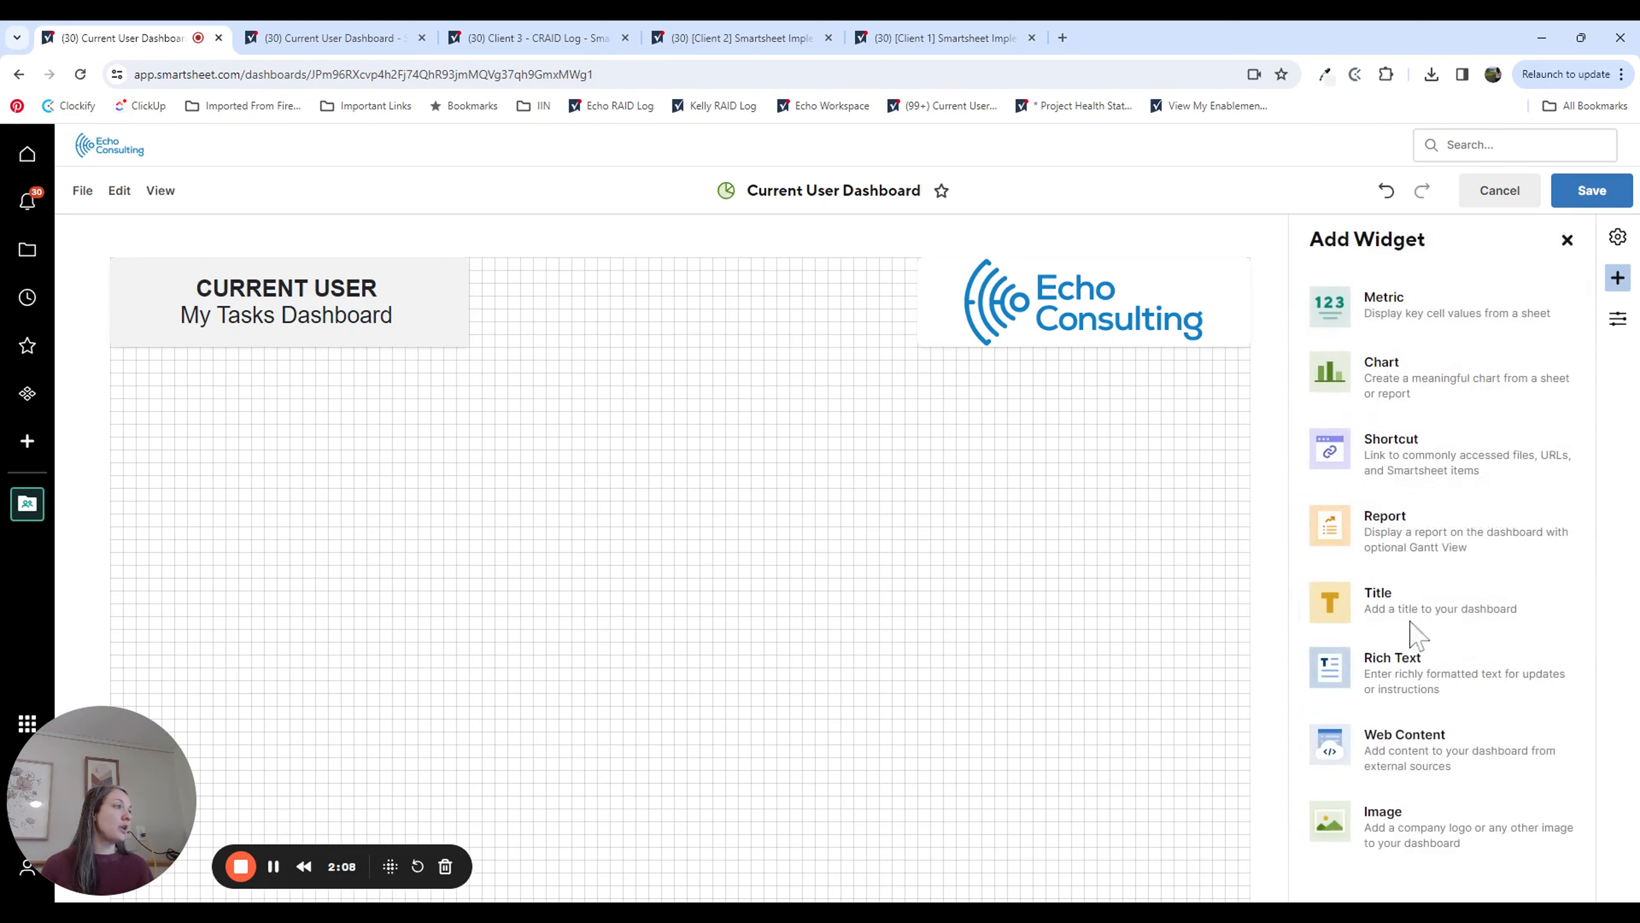
click(1453, 539)
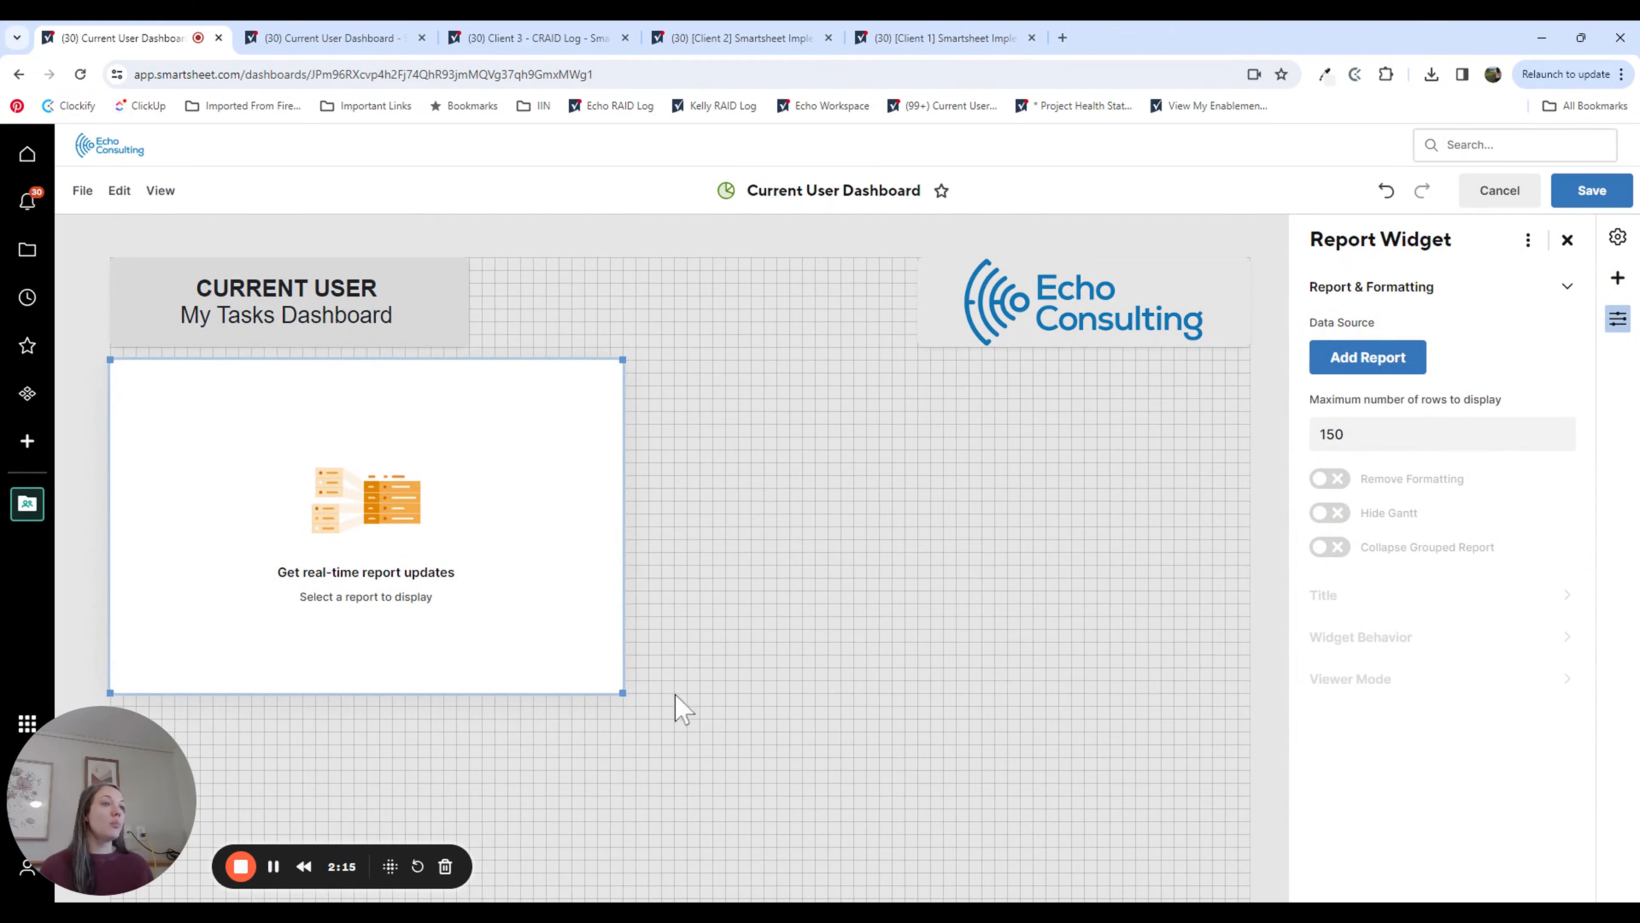
drag(634, 695, 1325, 551)
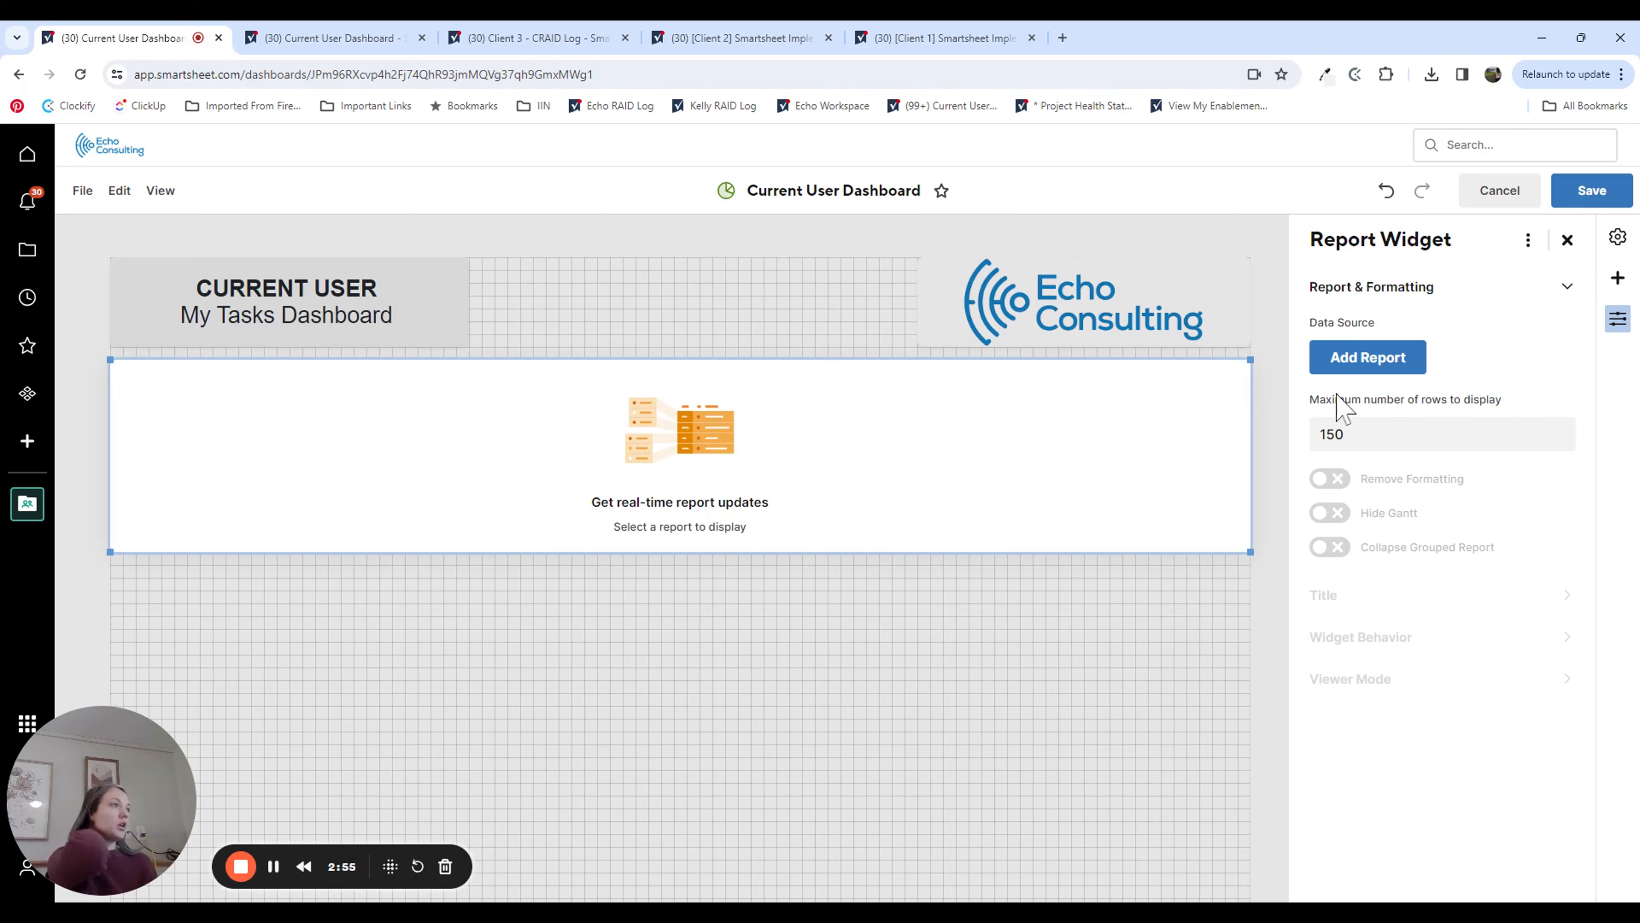
Step: Use the My Projects report from the Current User folder as the widget's data source and hide its Gantt view
click(1368, 360)
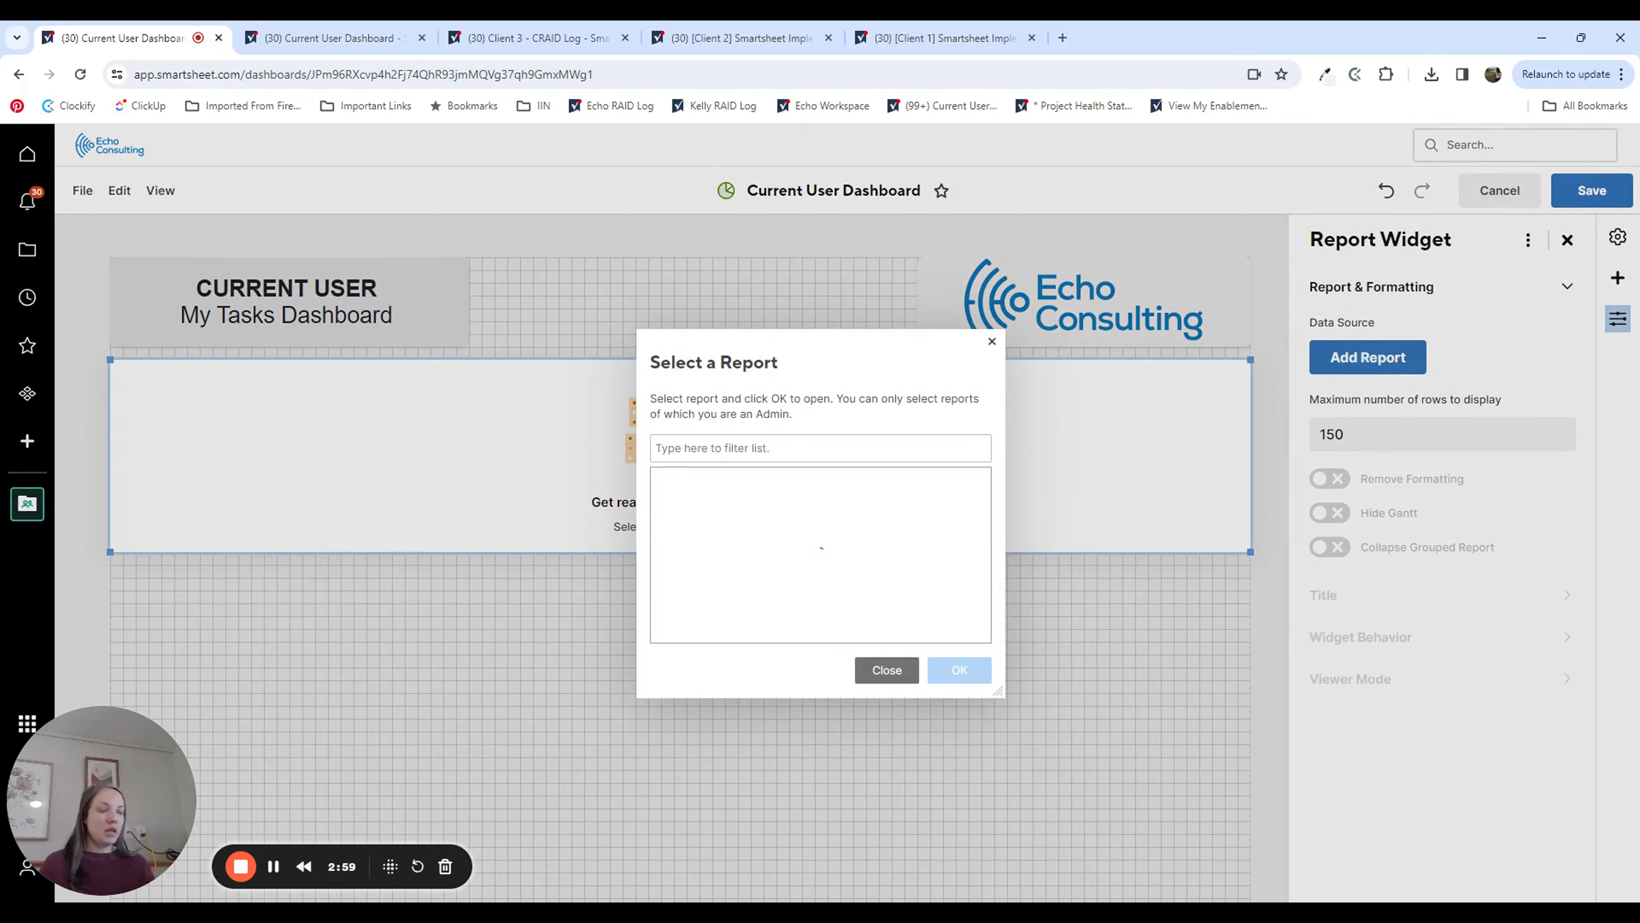
text(My Projects)
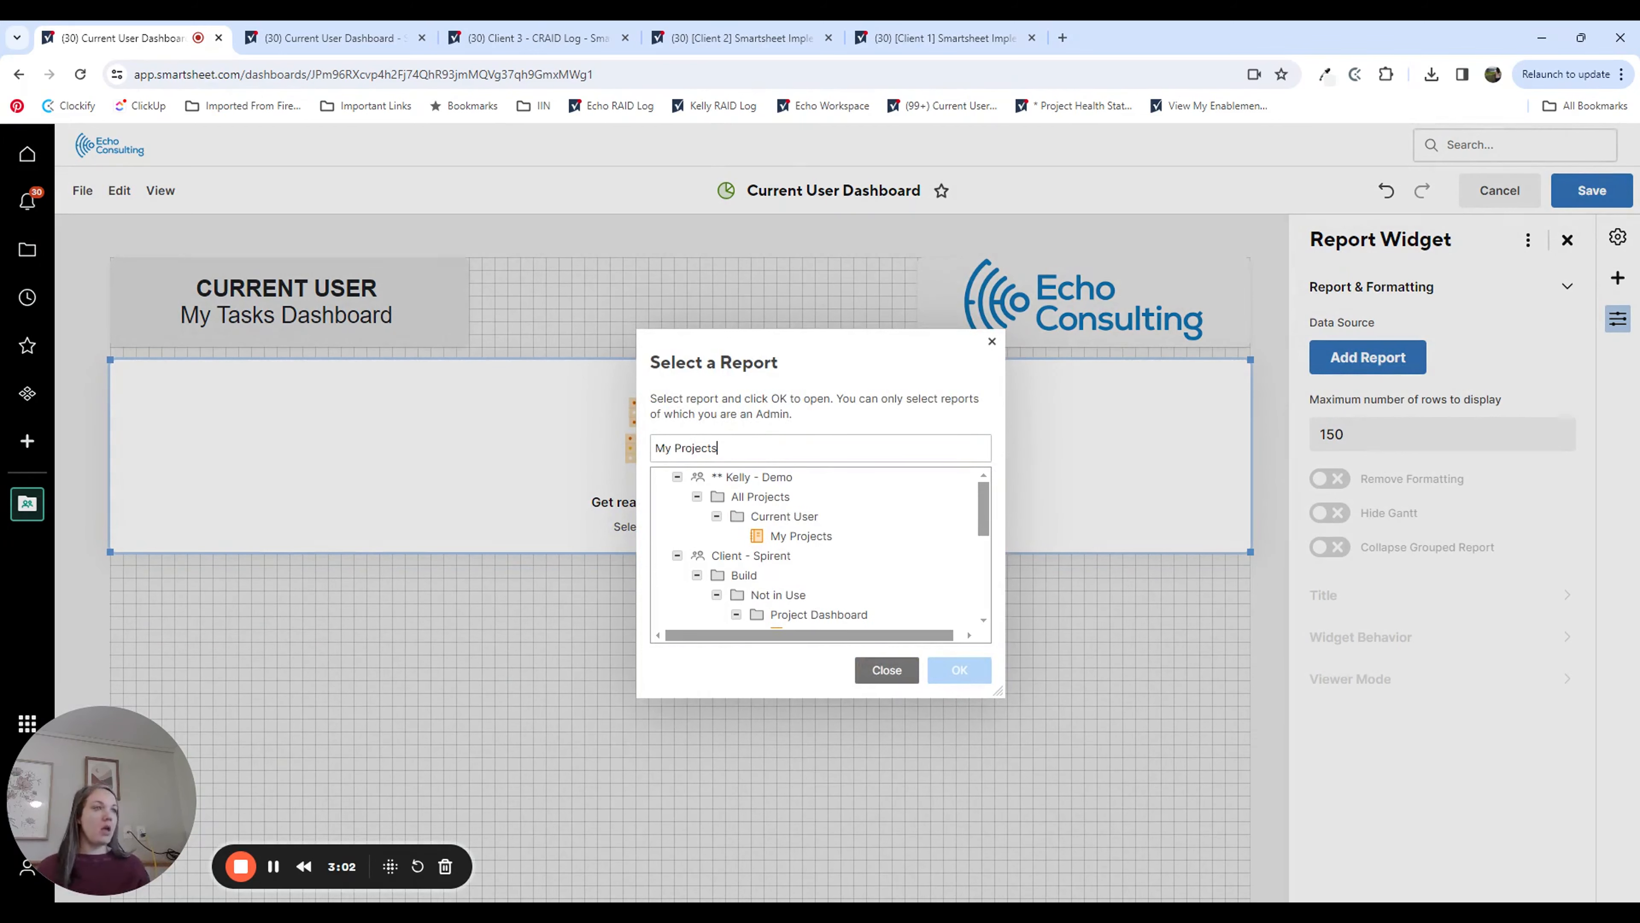
click(815, 537)
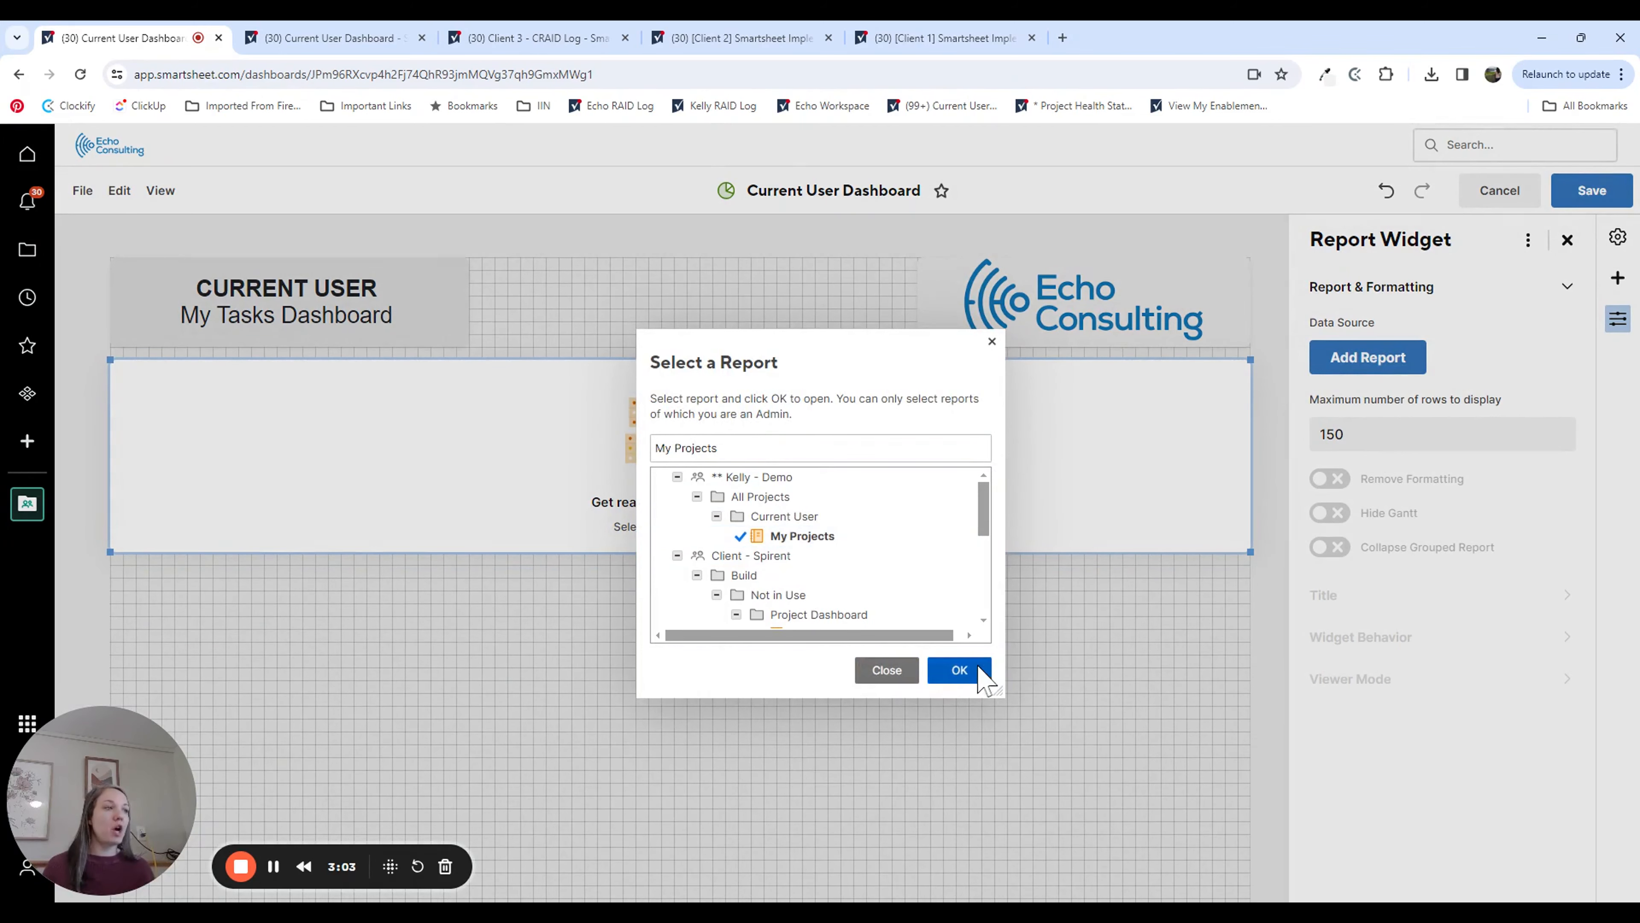
click(969, 672)
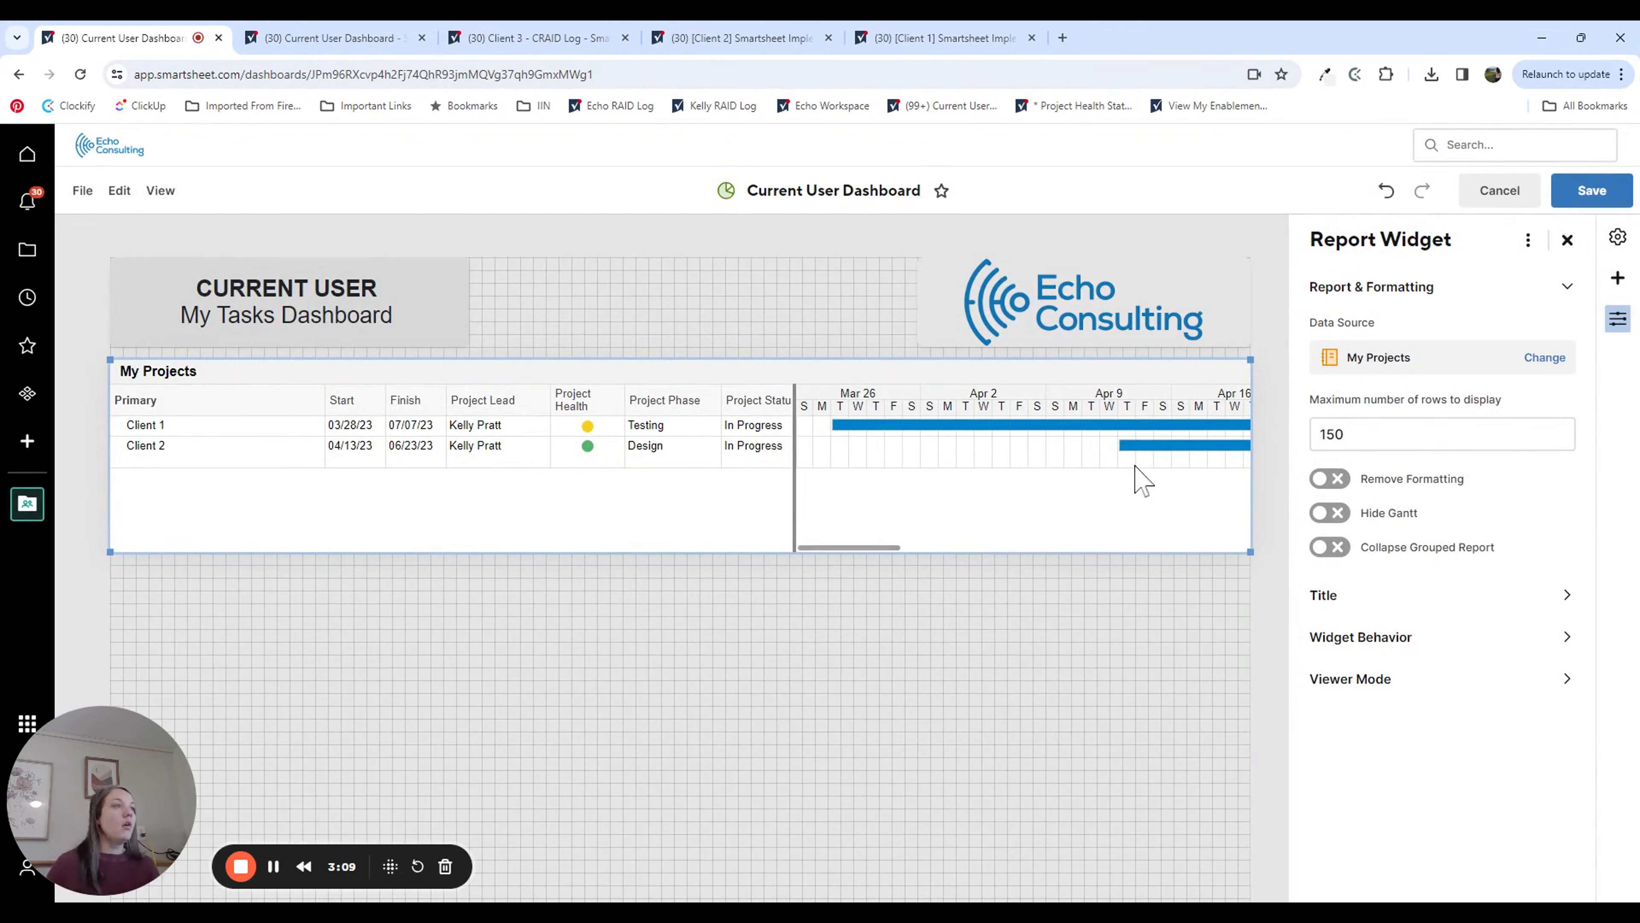
click(1330, 514)
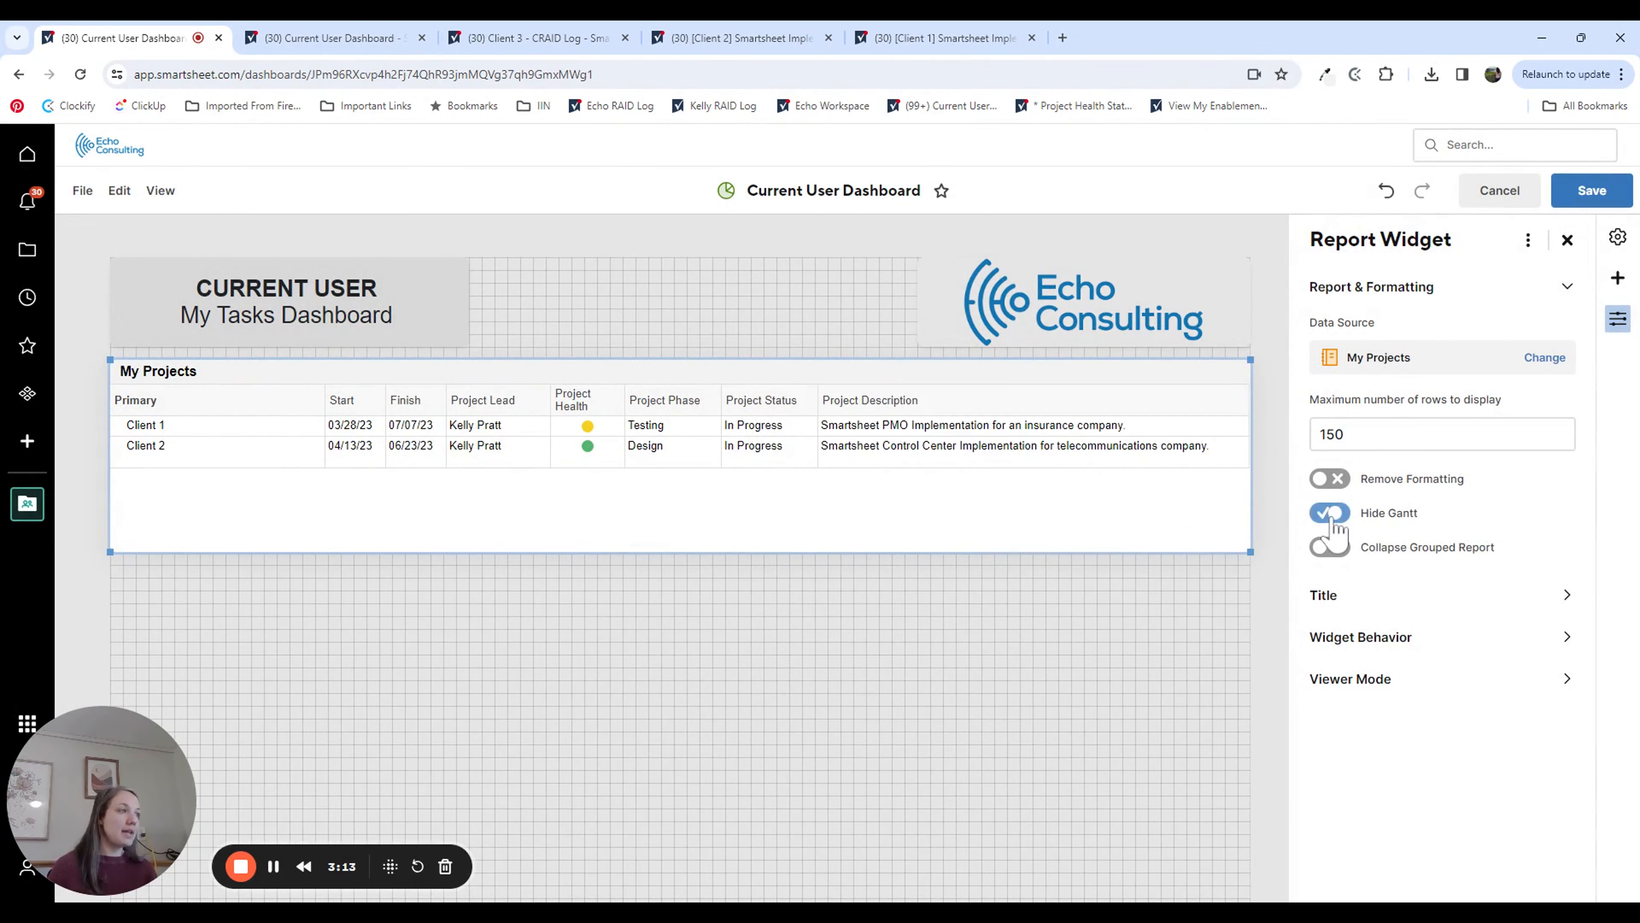
Step: Set the My Projects widget's behavior to "Open the data source" and its viewer mode to "Their own perspective"
click(1395, 638)
click(1382, 441)
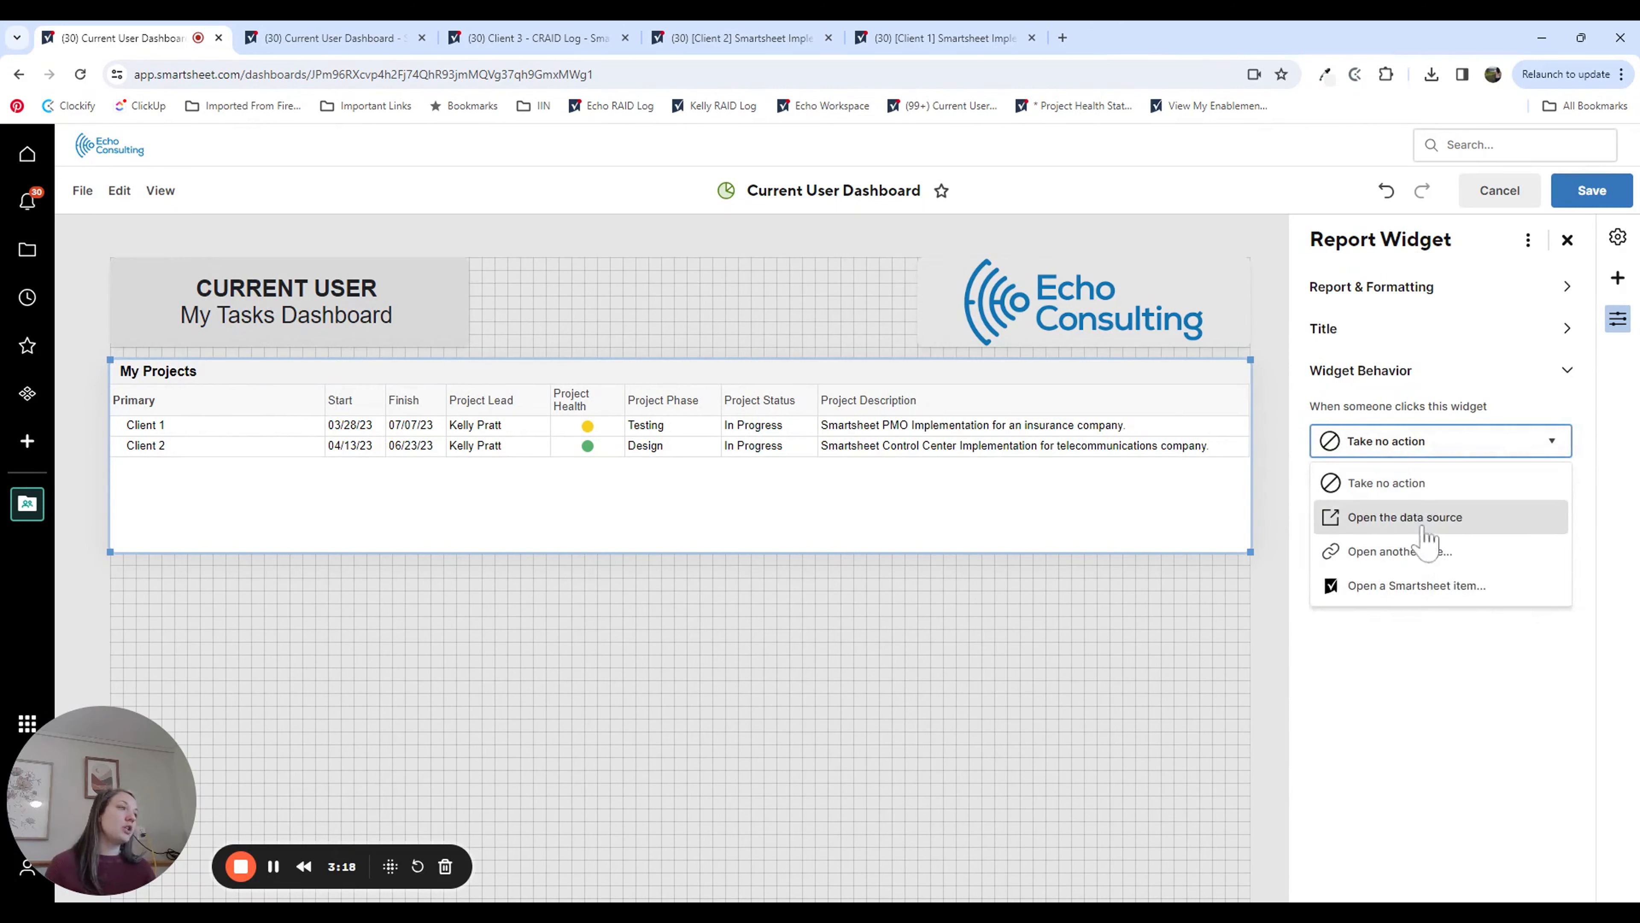
click(1445, 521)
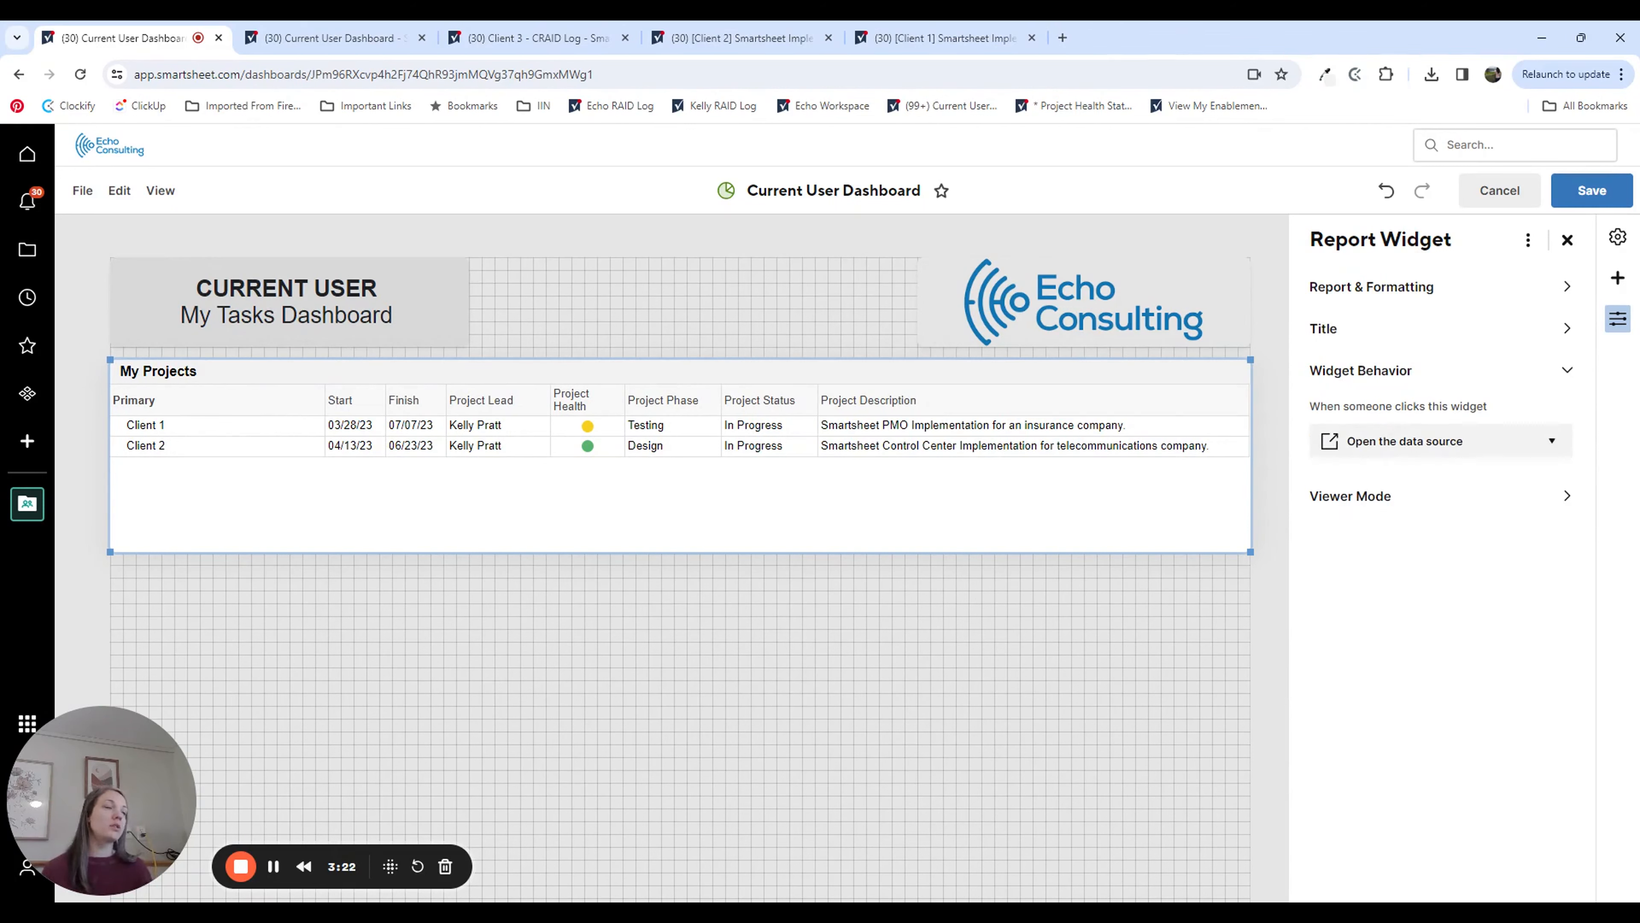
click(1368, 498)
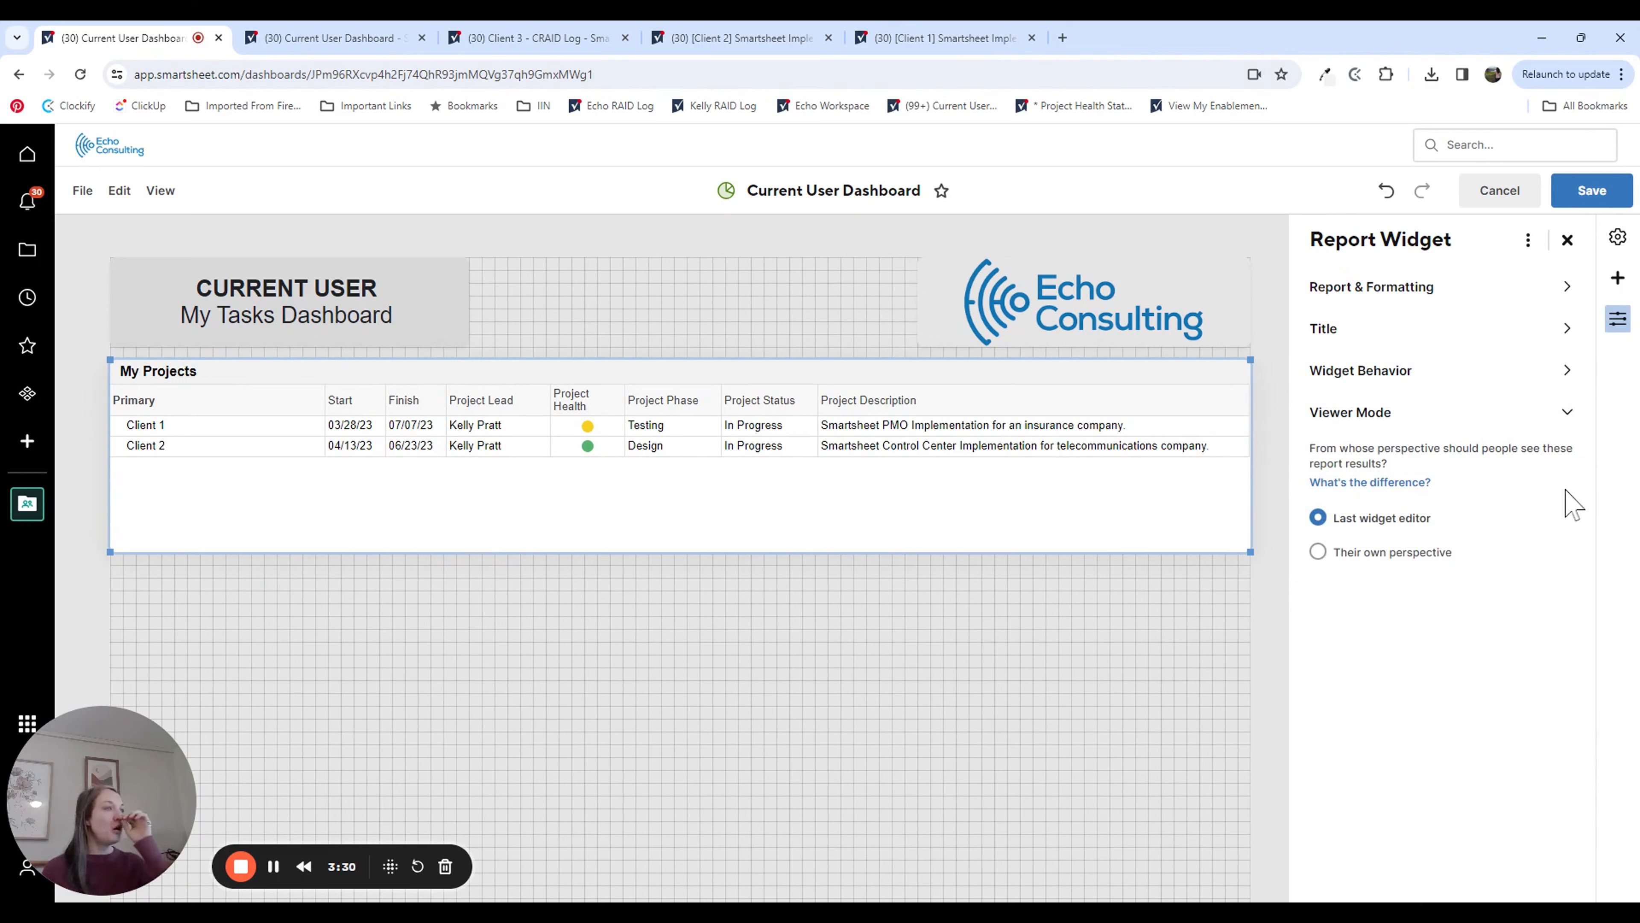
click(1319, 553)
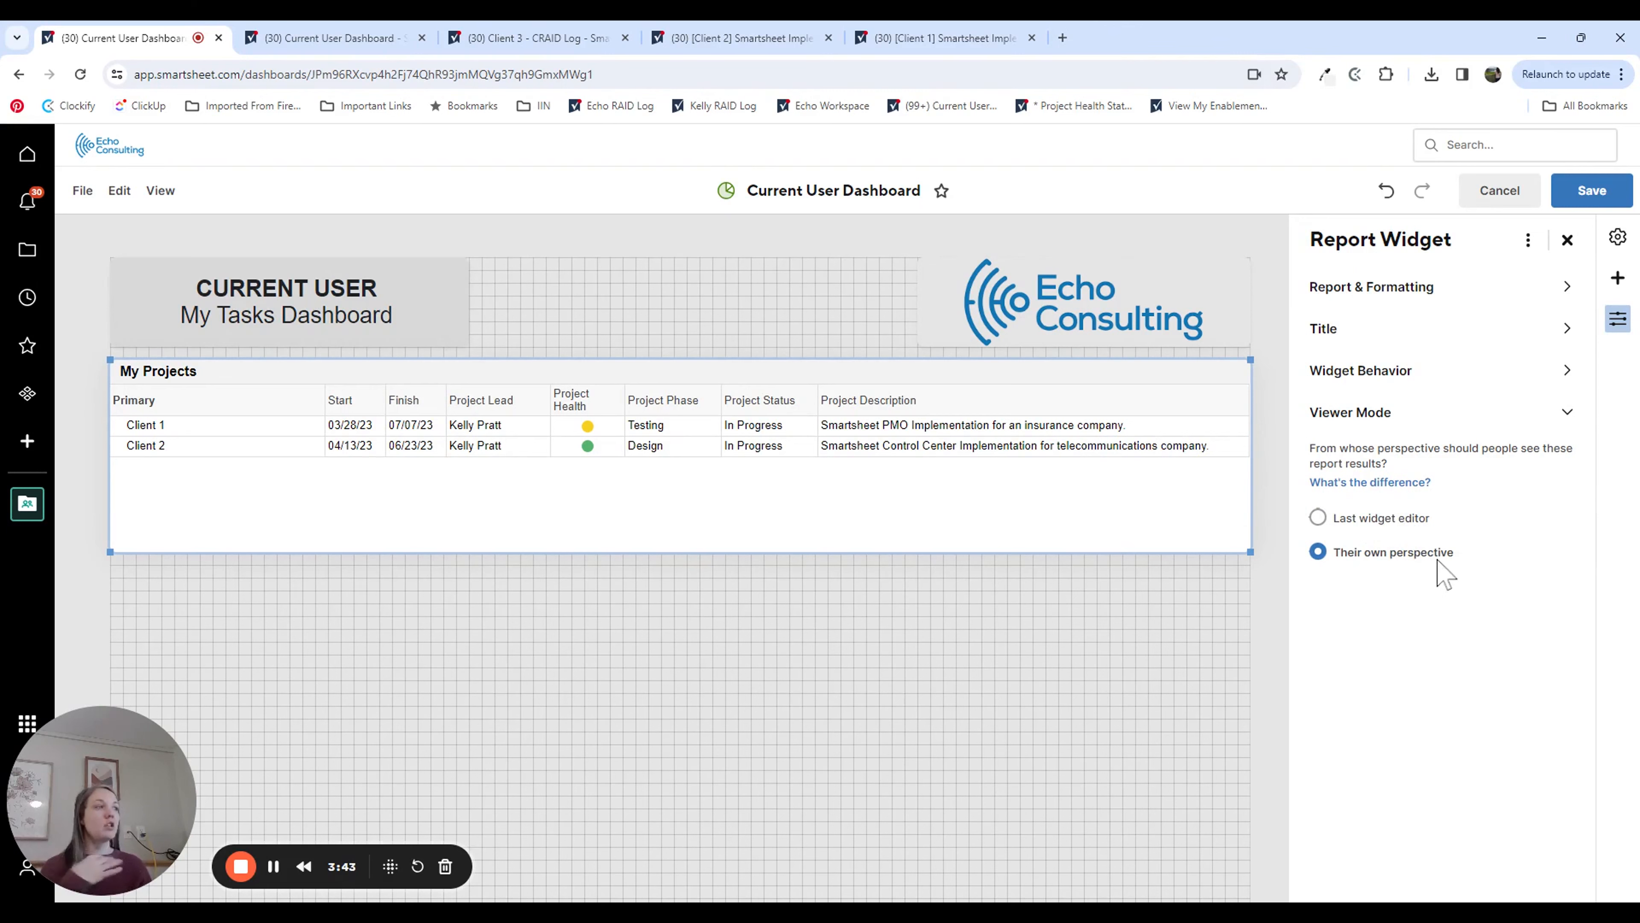
Step: Save the dashboard and open the My Projects report through its widget
click(1388, 484)
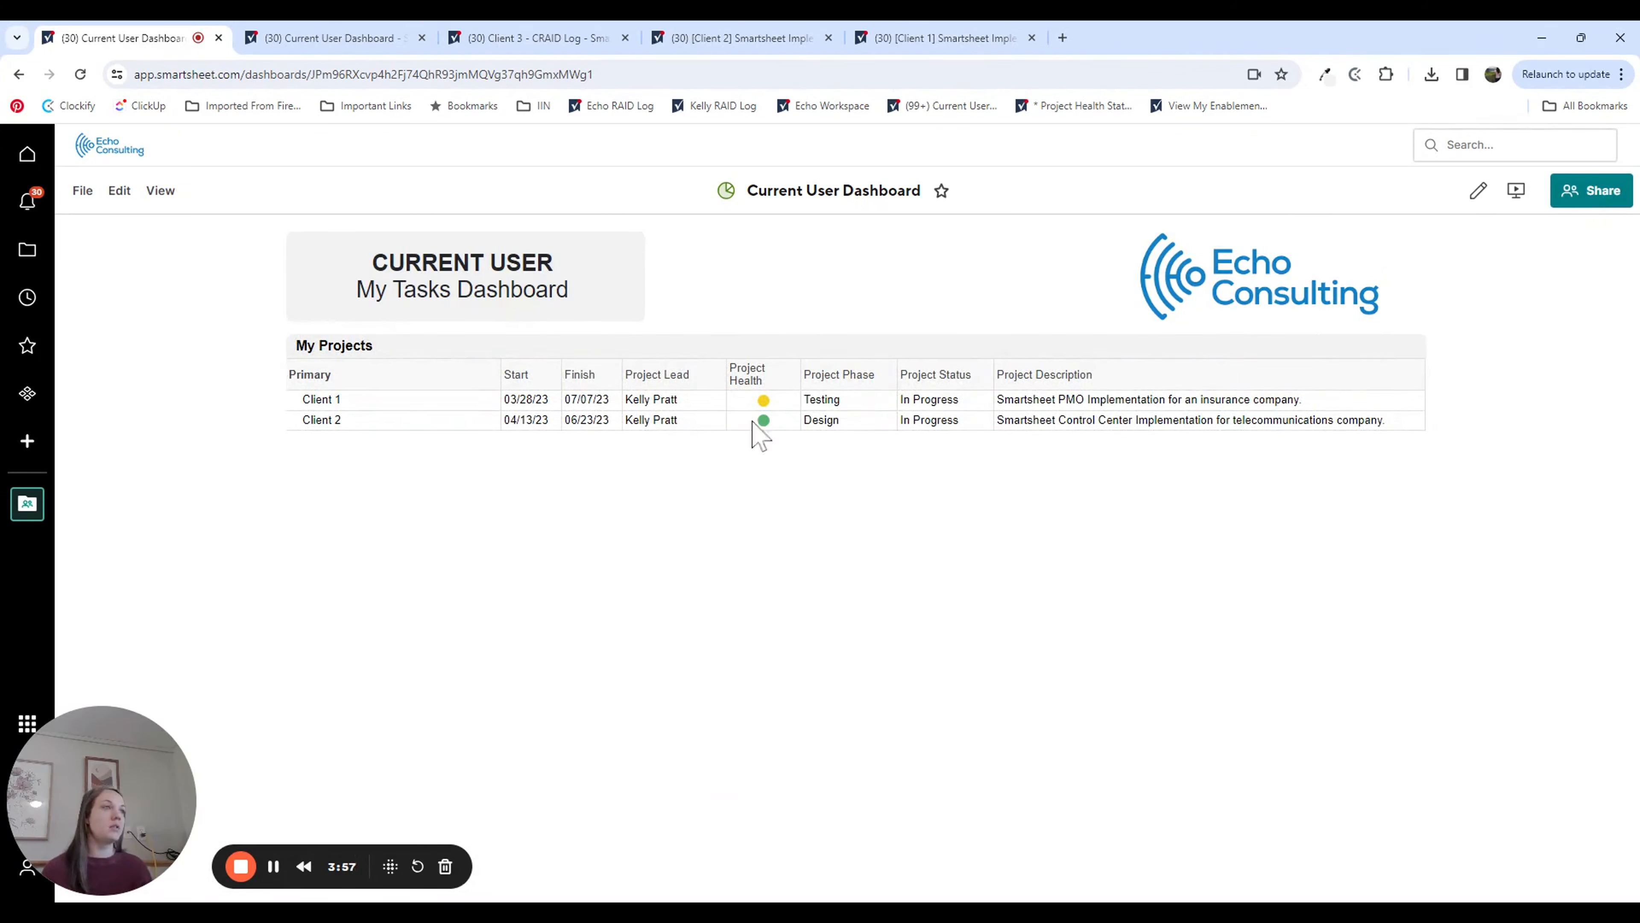
click(830, 402)
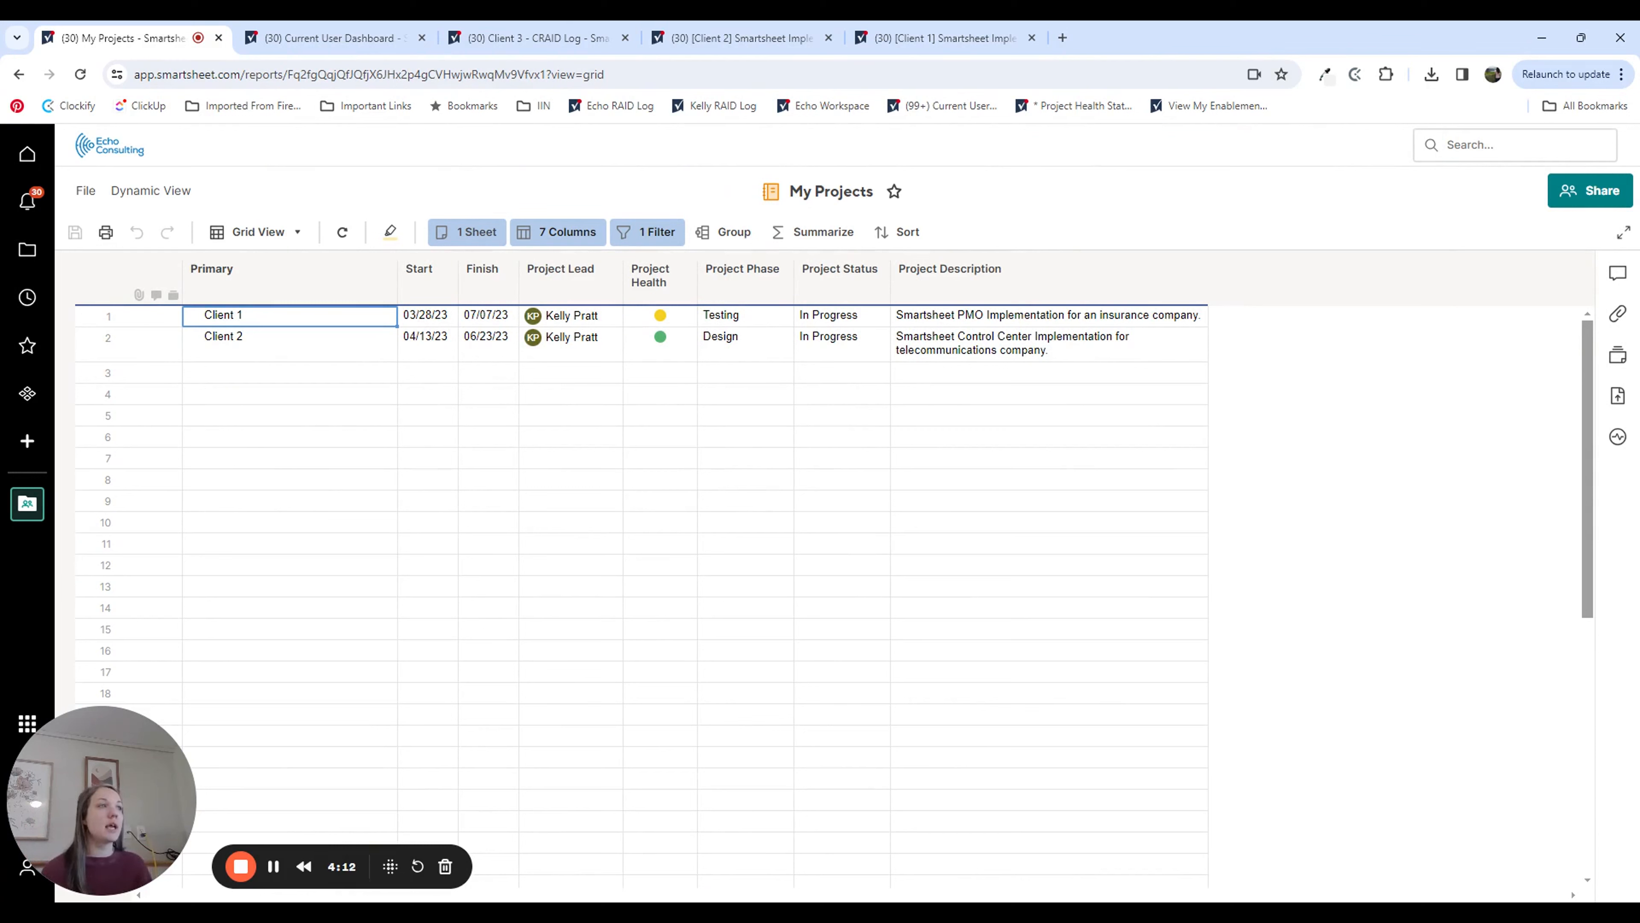
Step: Examine the My Projects report's source sheet and its Project Lead filter, including the available operators and the selected value
click(478, 236)
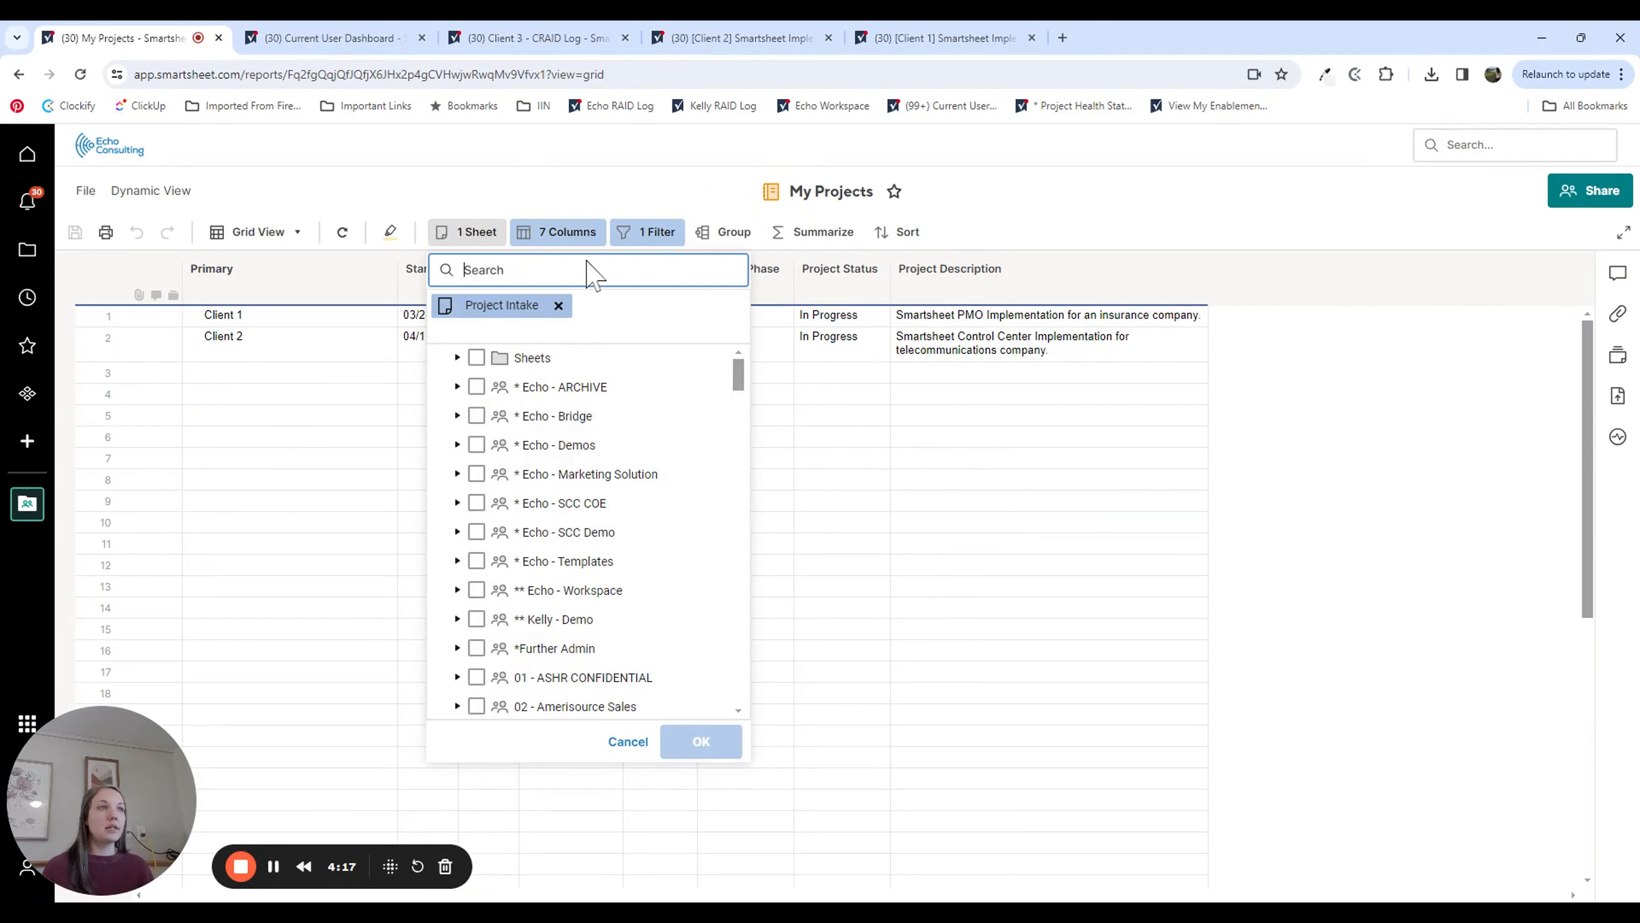
click(627, 741)
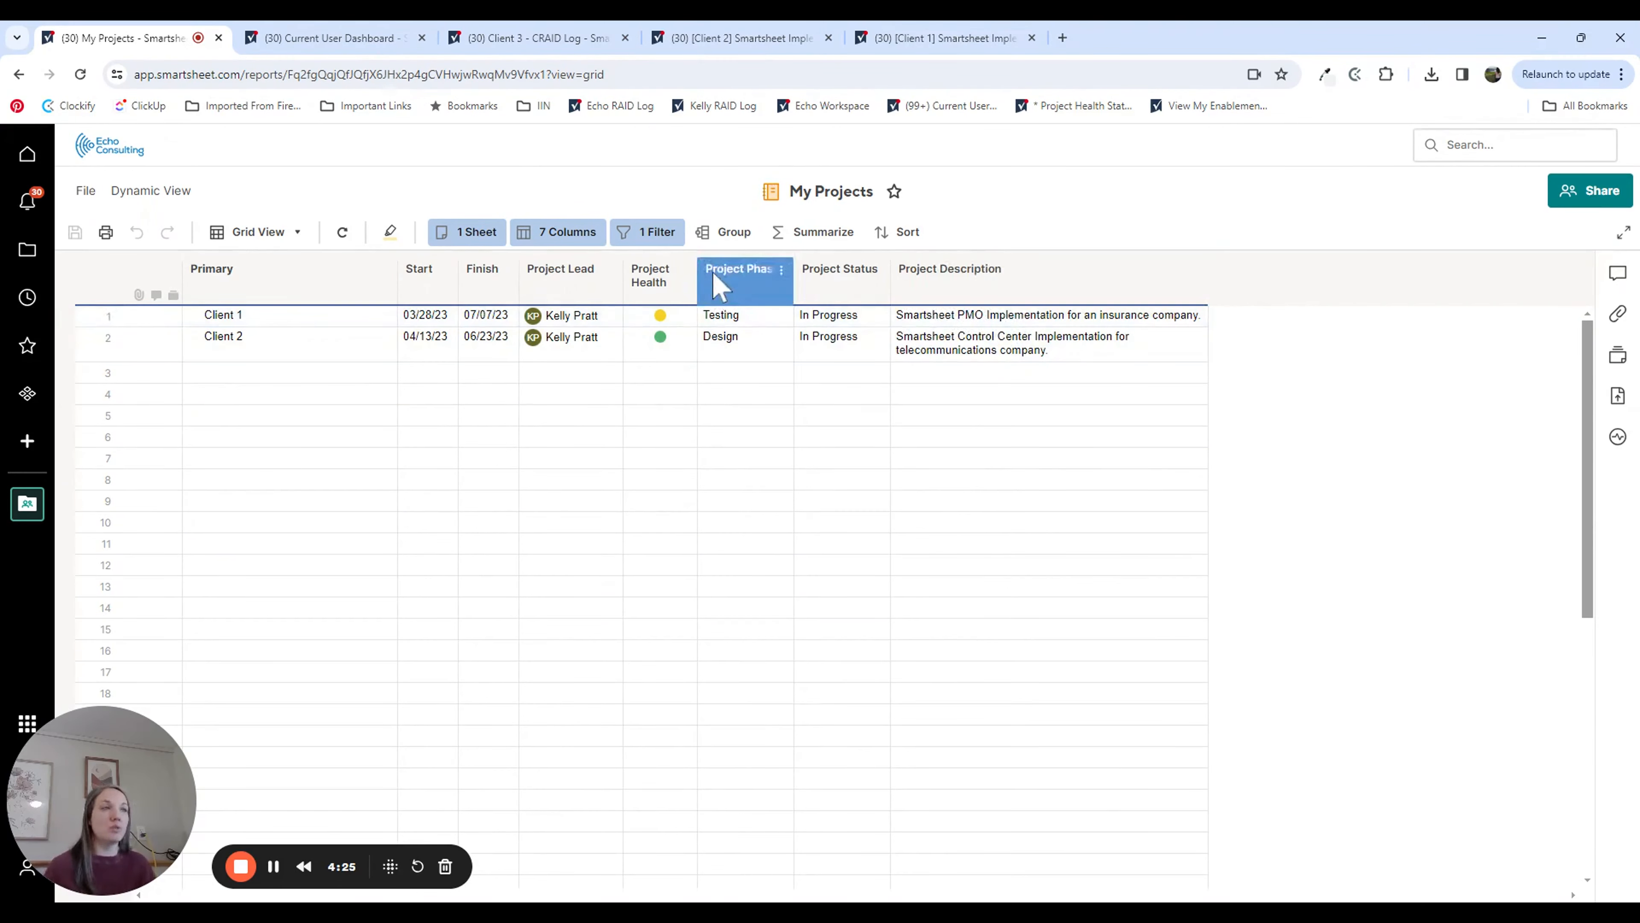
click(629, 234)
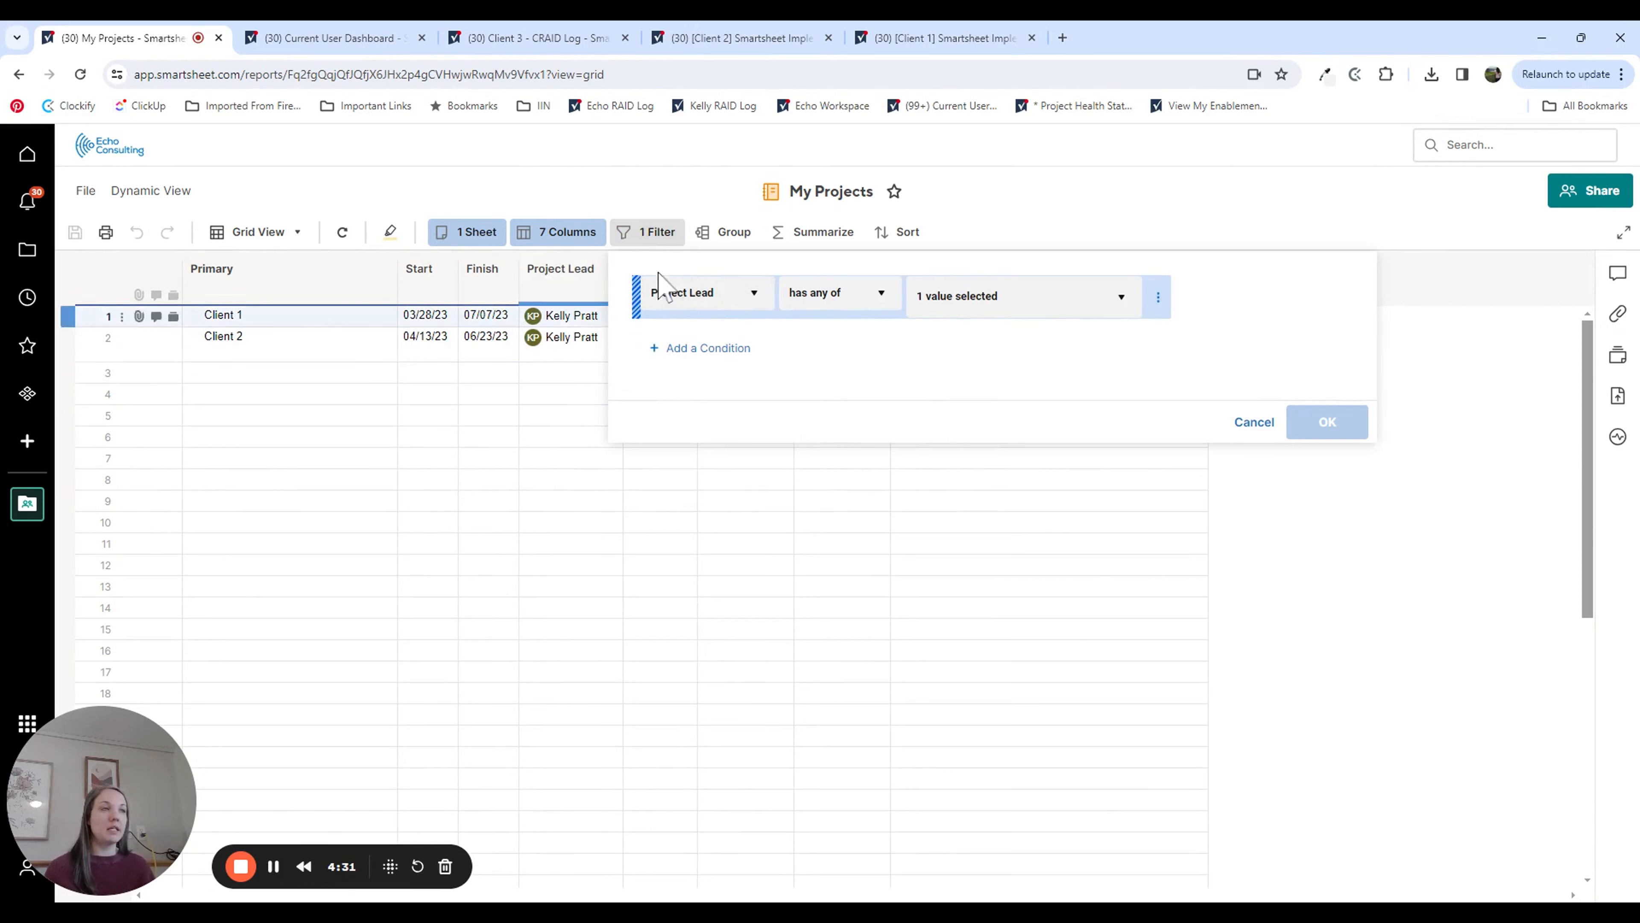
click(890, 302)
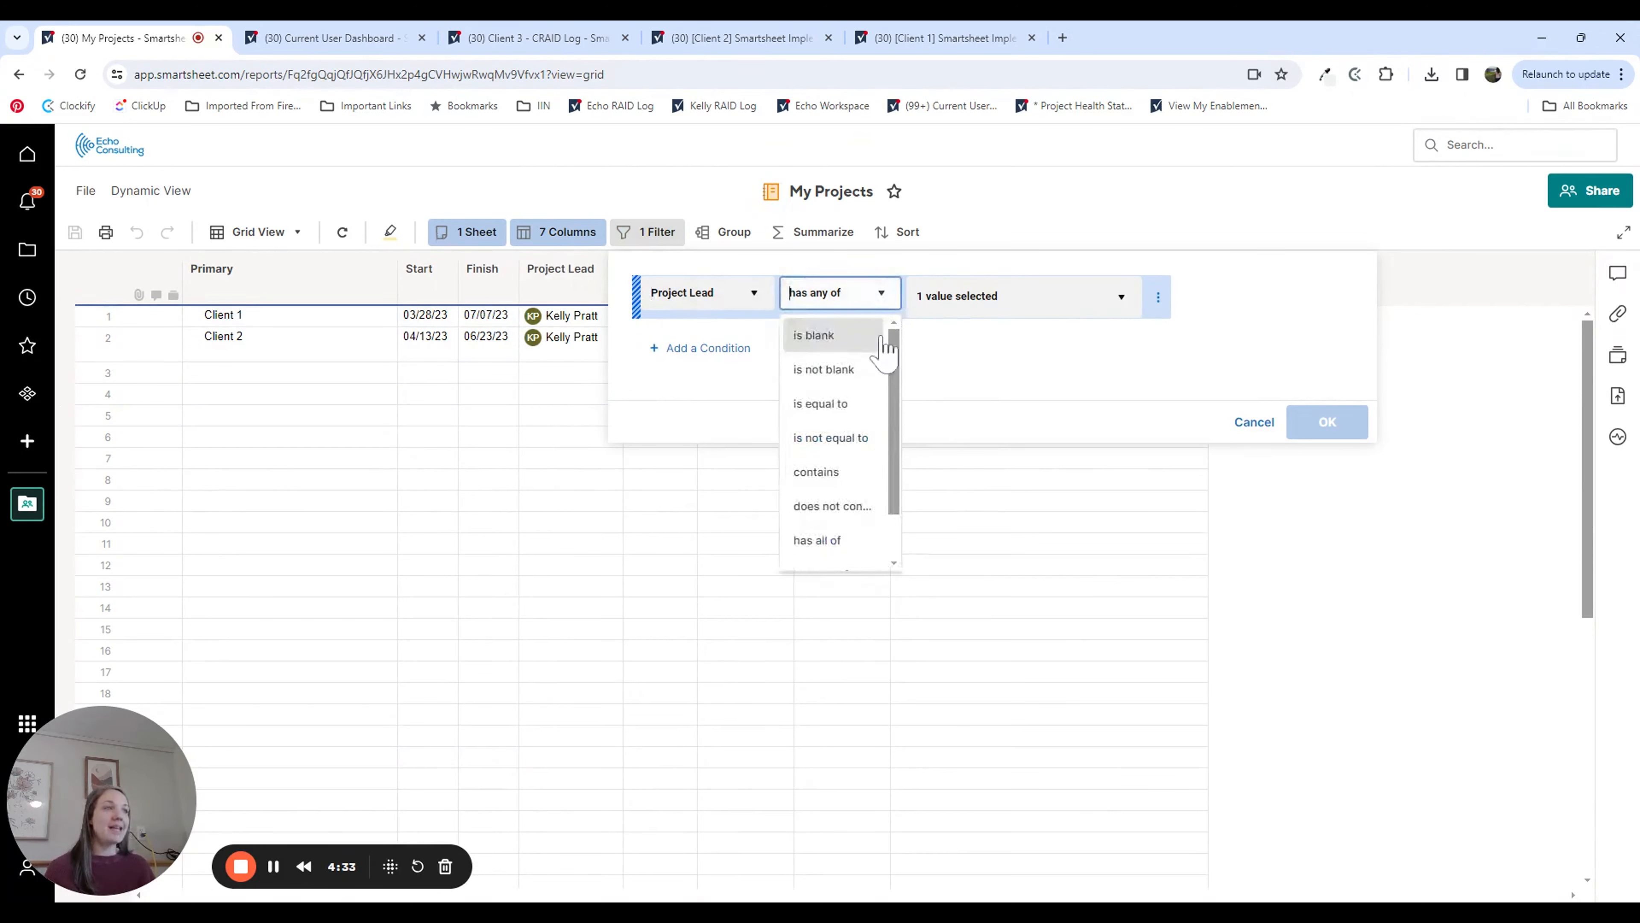
scroll(898, 416, down, 1)
click(1026, 301)
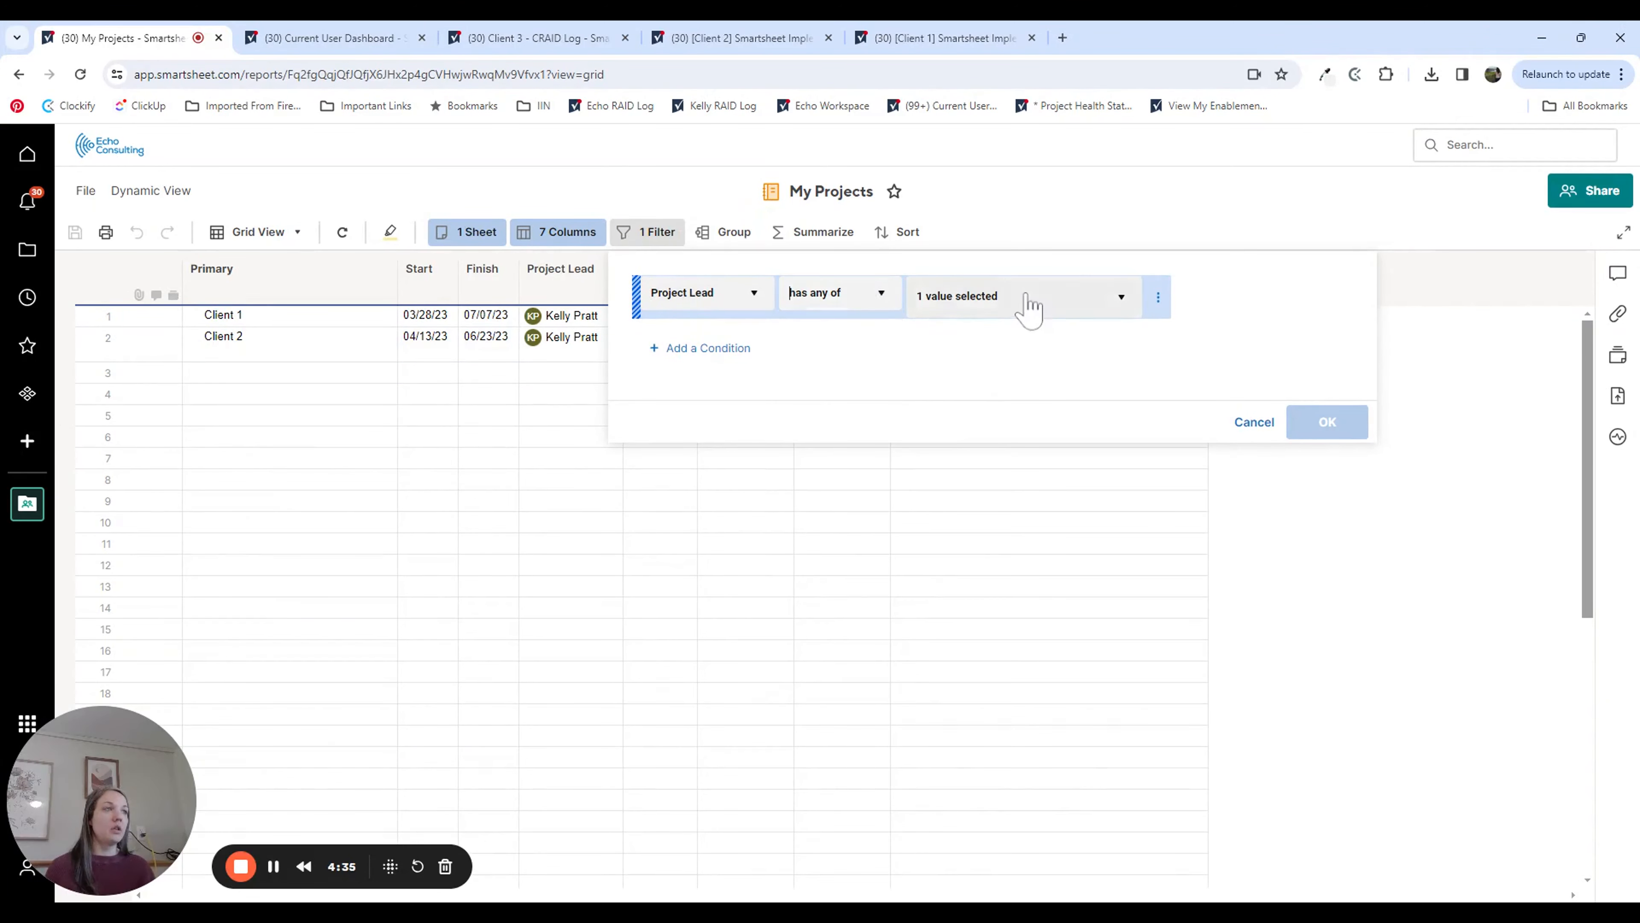
click(1030, 303)
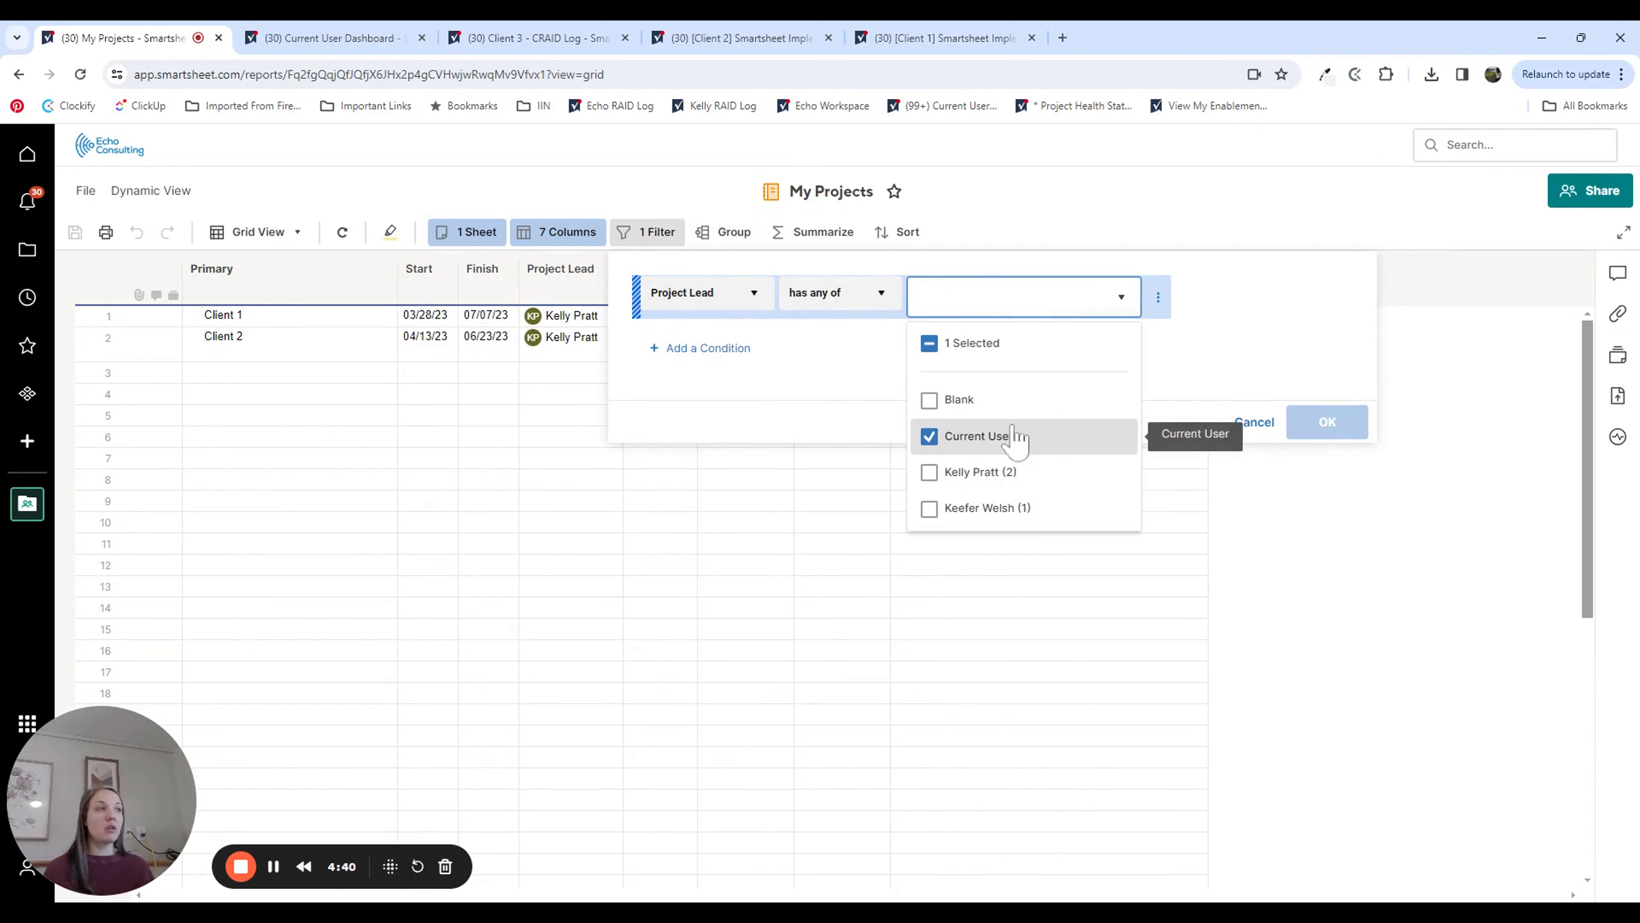
click(1275, 363)
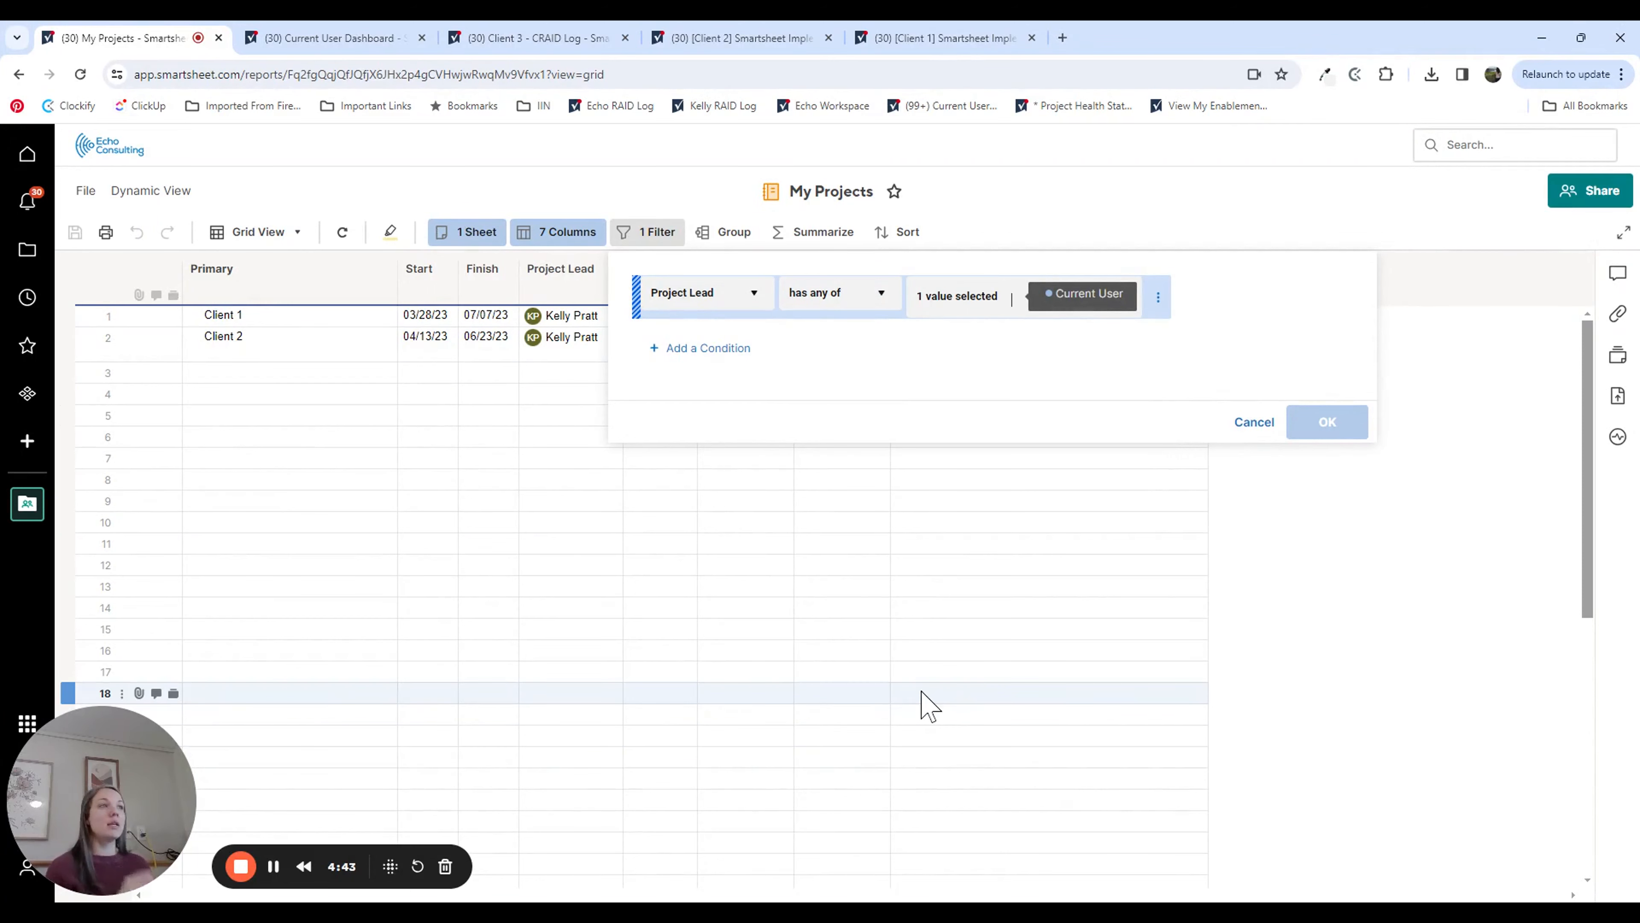
Step: Return to the dashboard, reopen it for editing and display the My Projects widget's viewer mode settings
click(19, 74)
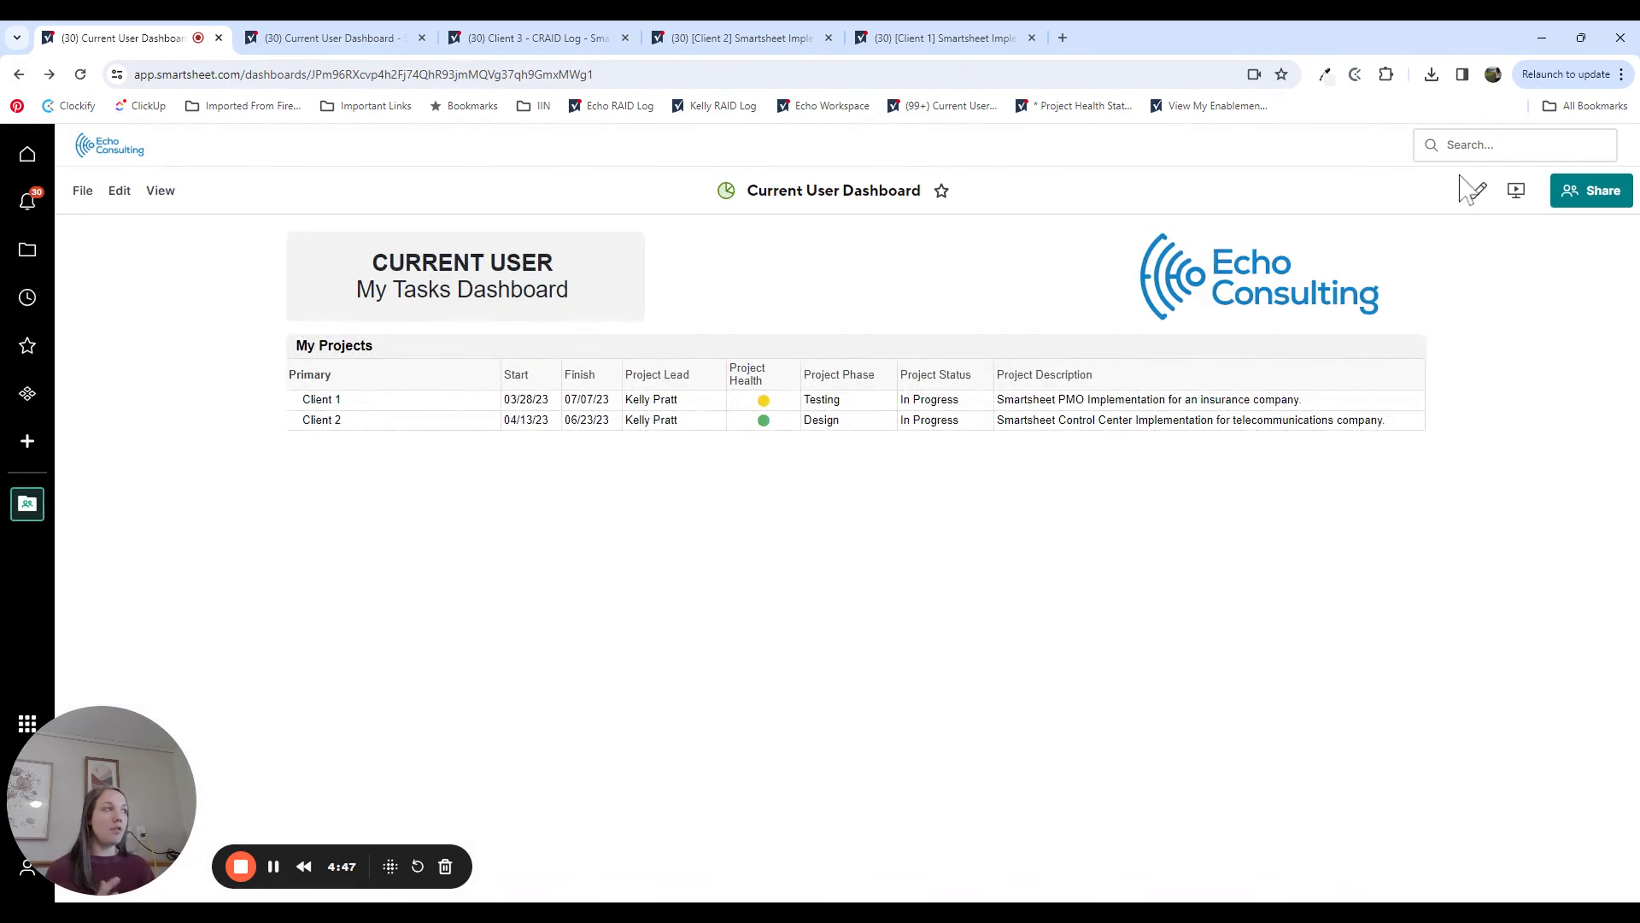
click(1472, 190)
click(1397, 388)
click(1427, 403)
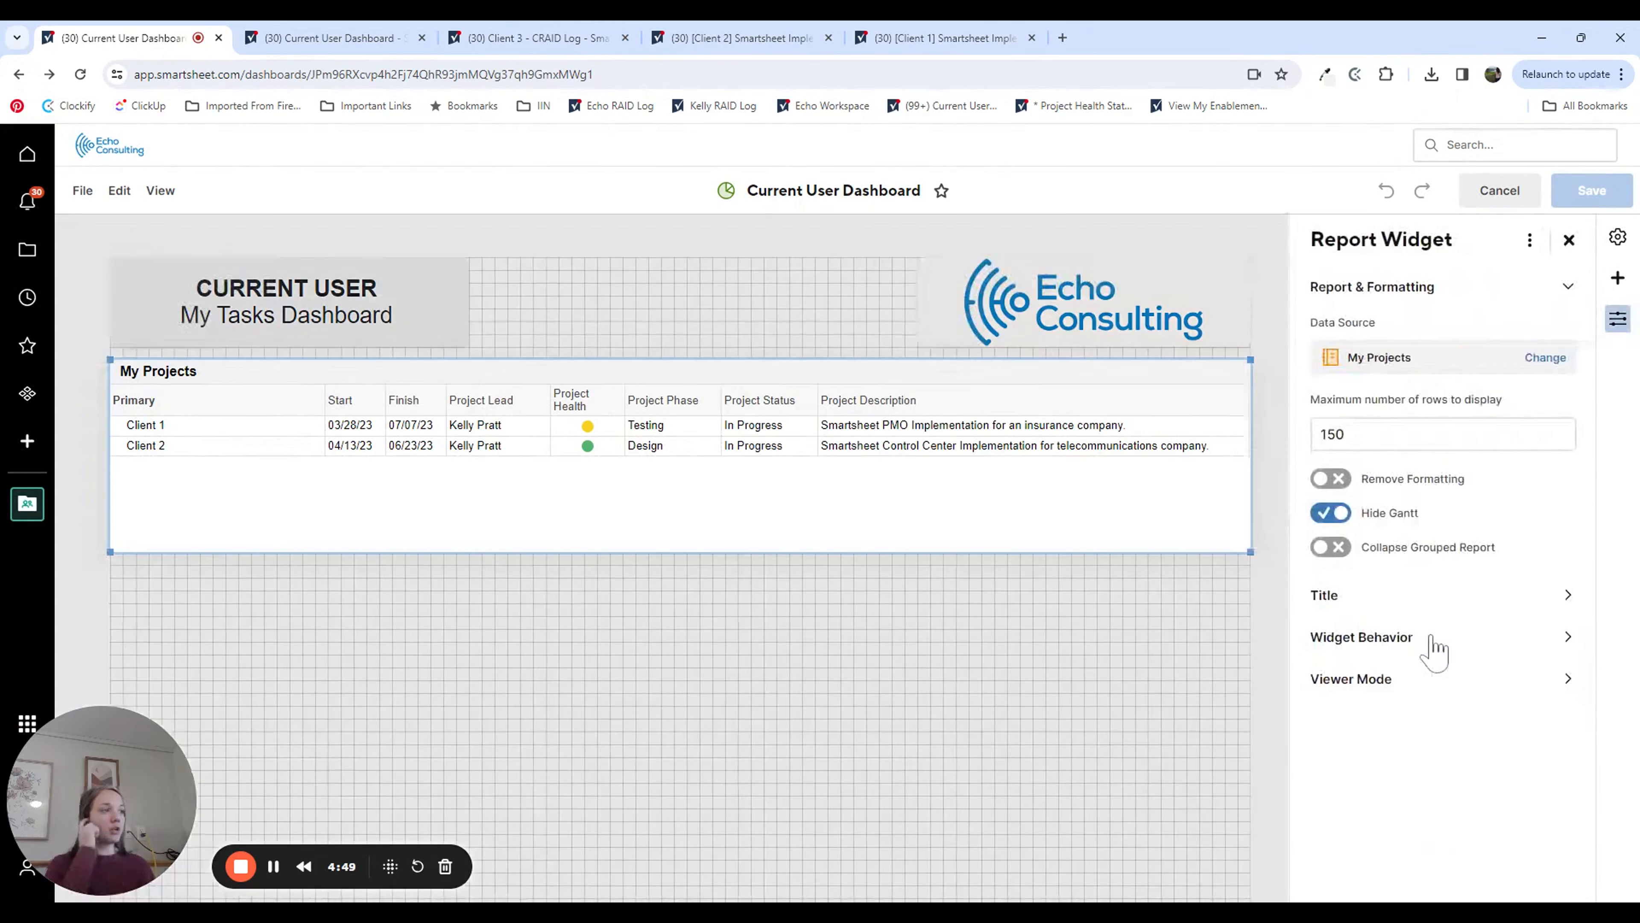
click(1370, 678)
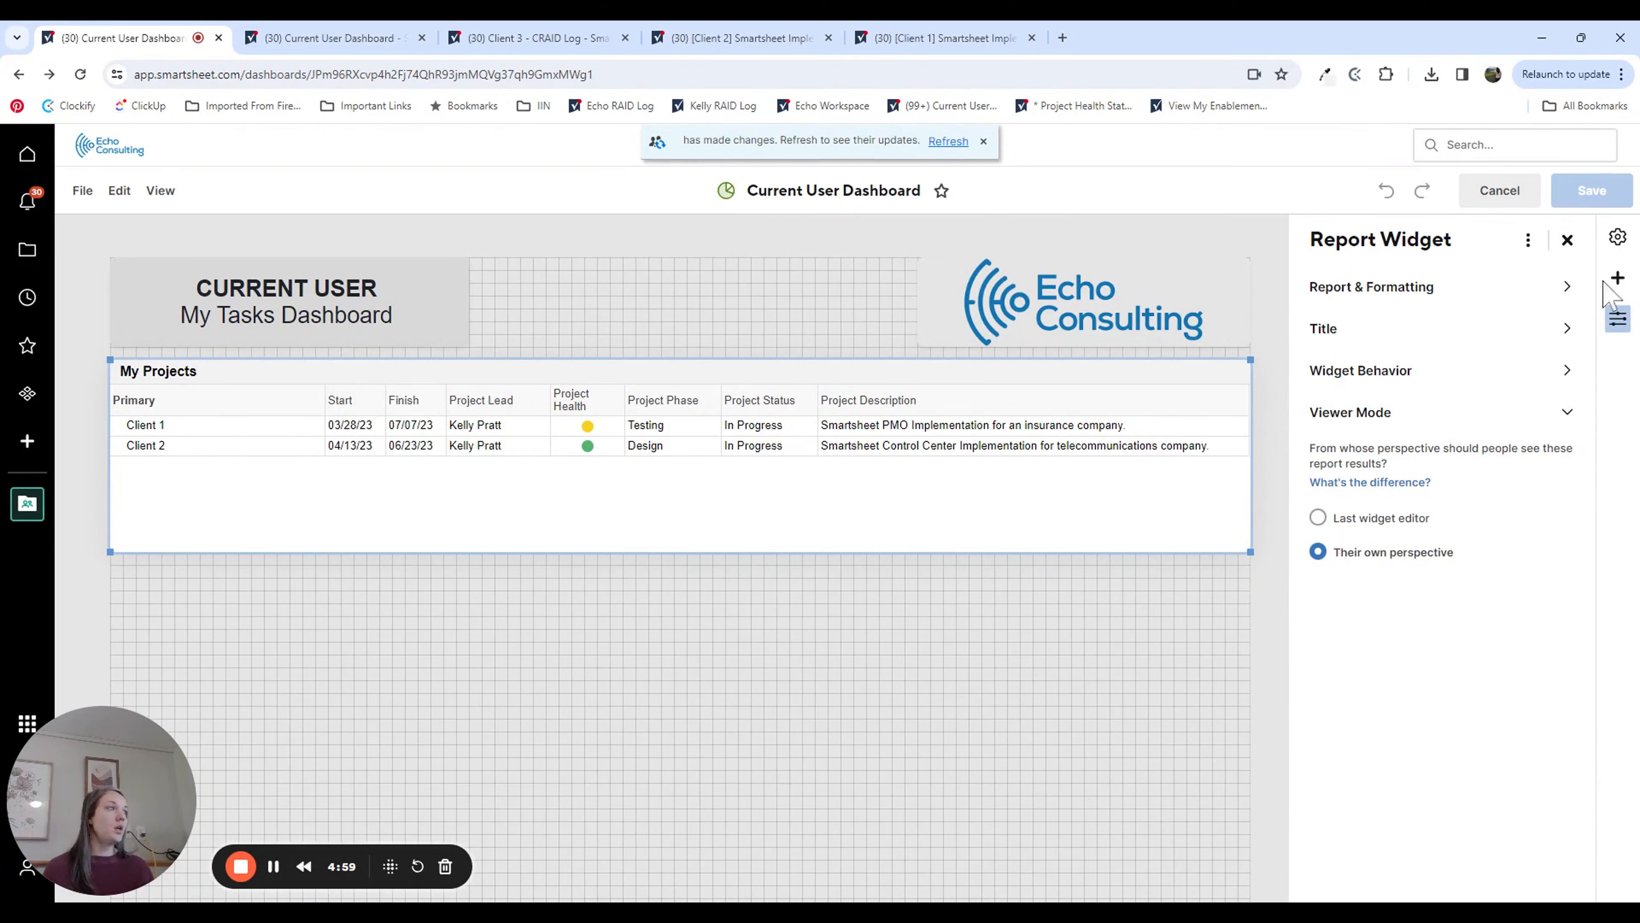
Step: Add a report widget below My Projects with the Past Due Tasks - Current User report from the Current User folder as its data source
click(1617, 278)
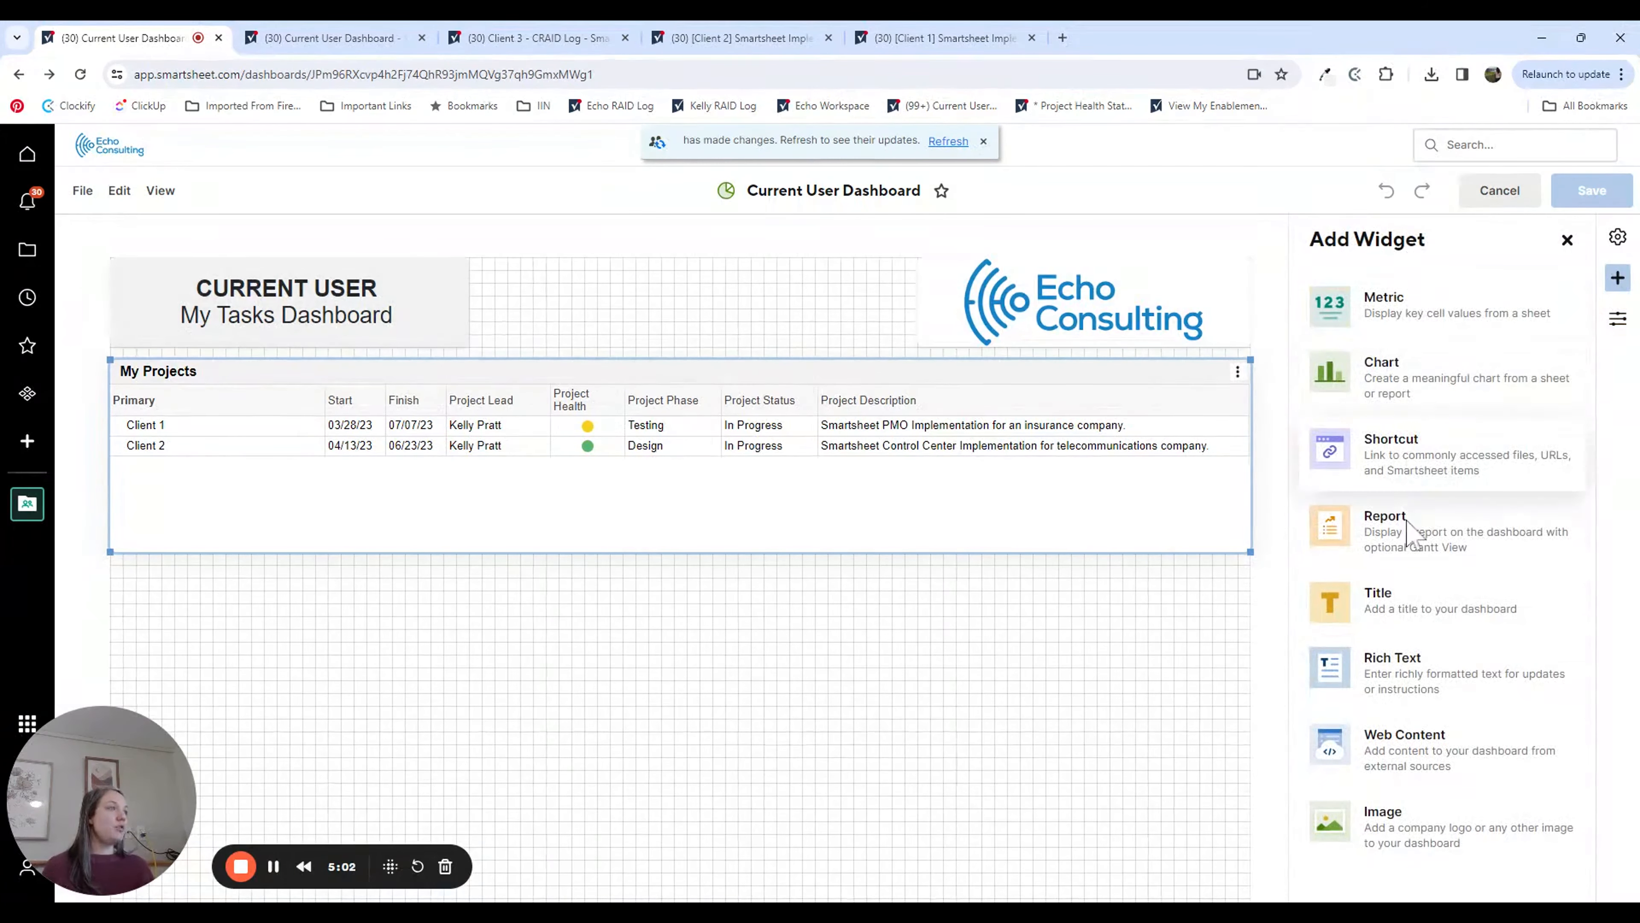
click(1415, 533)
click(1369, 355)
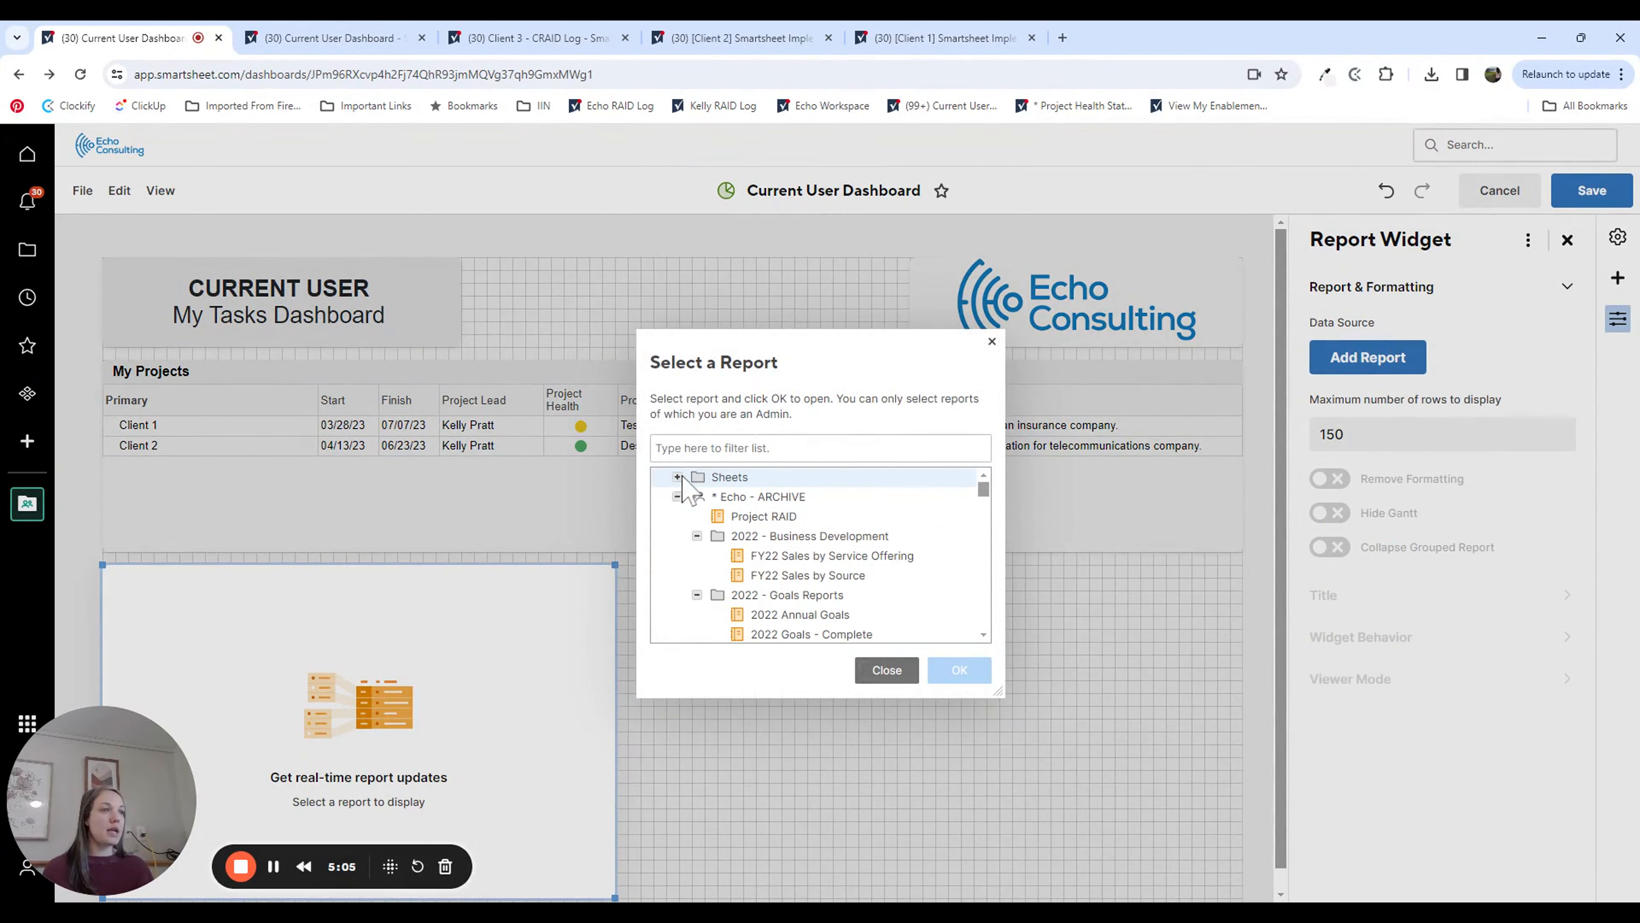
text(past due tasks - cu)
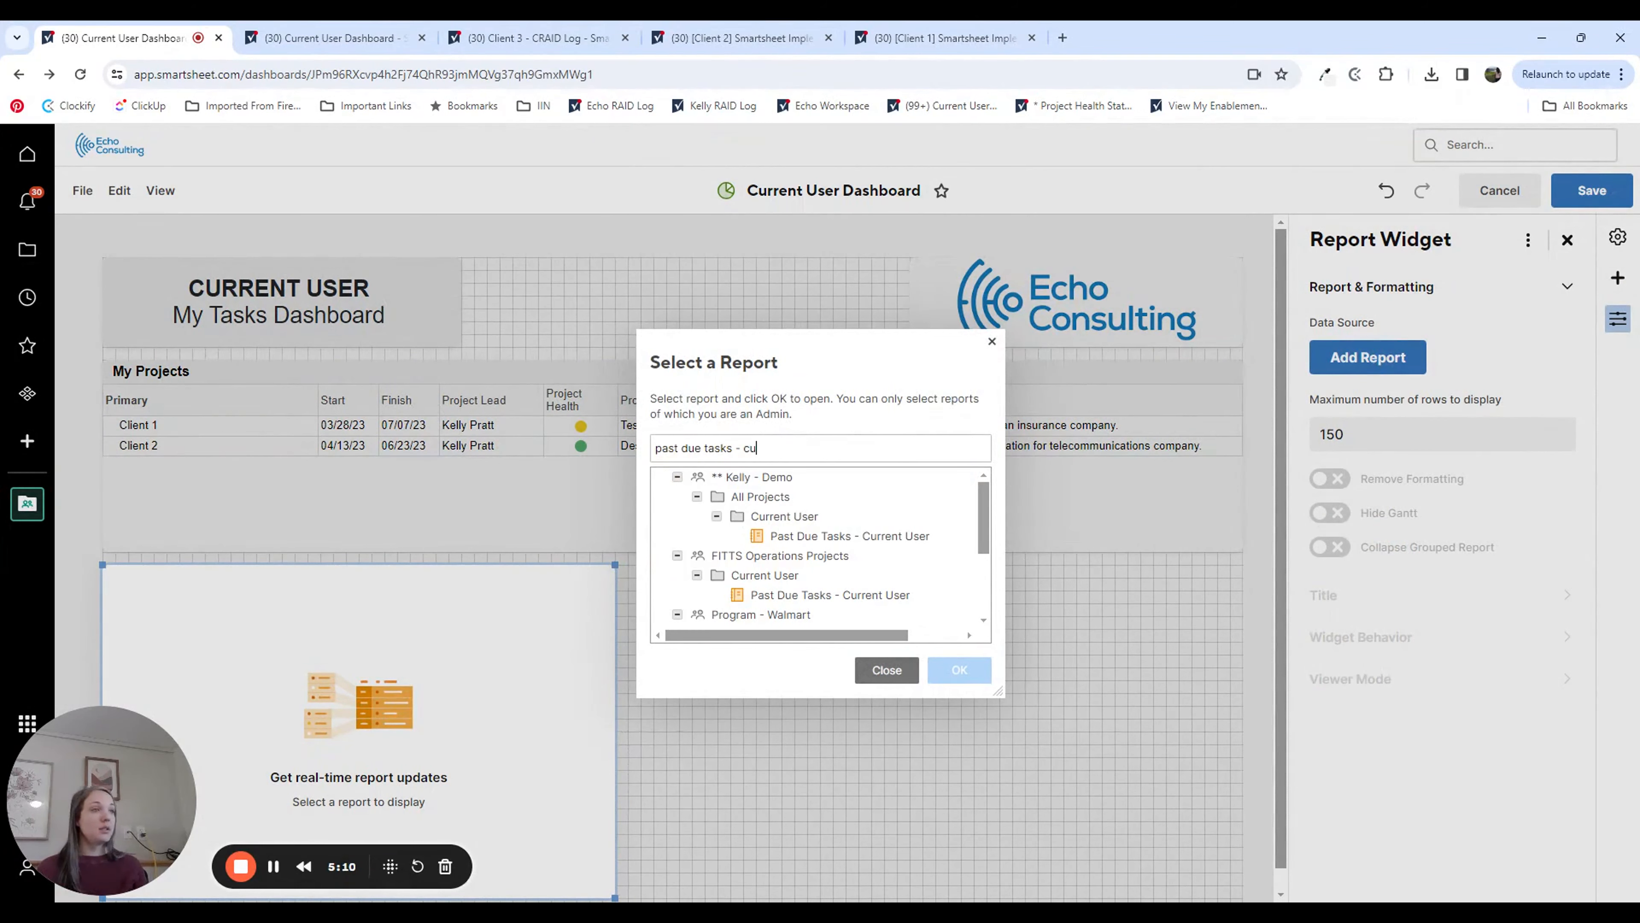
click(845, 536)
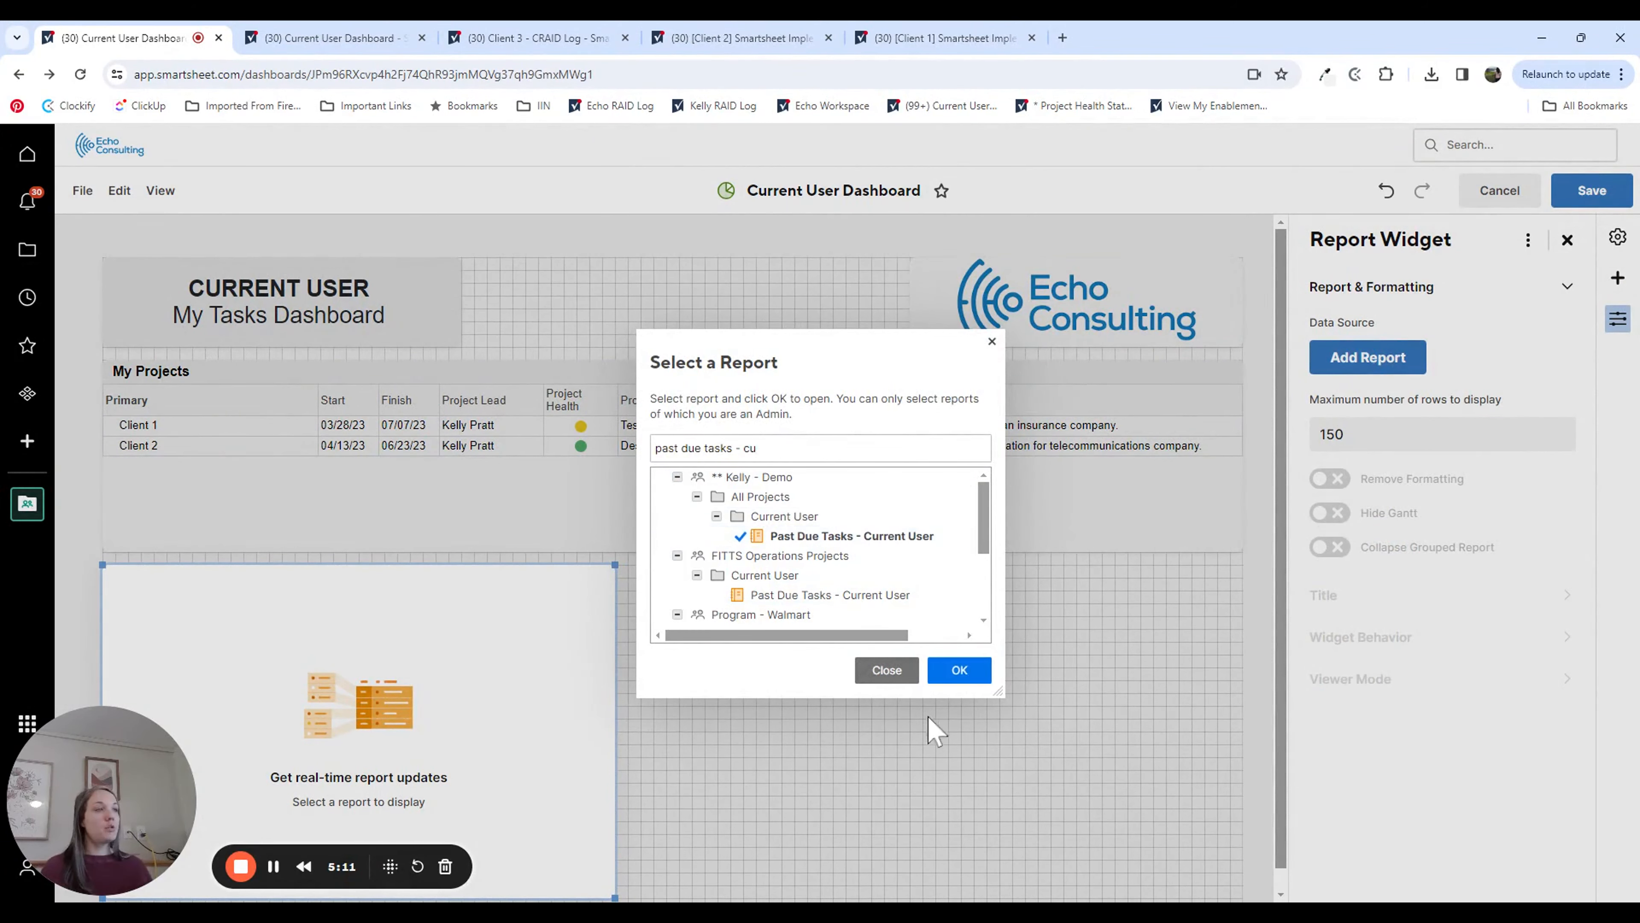
click(959, 670)
Step: Stretch the Past Due Tasks widget to the full dashboard width, hide its Gantt view and make it tall enough for all task rows
drag(610, 897, 1275, 835)
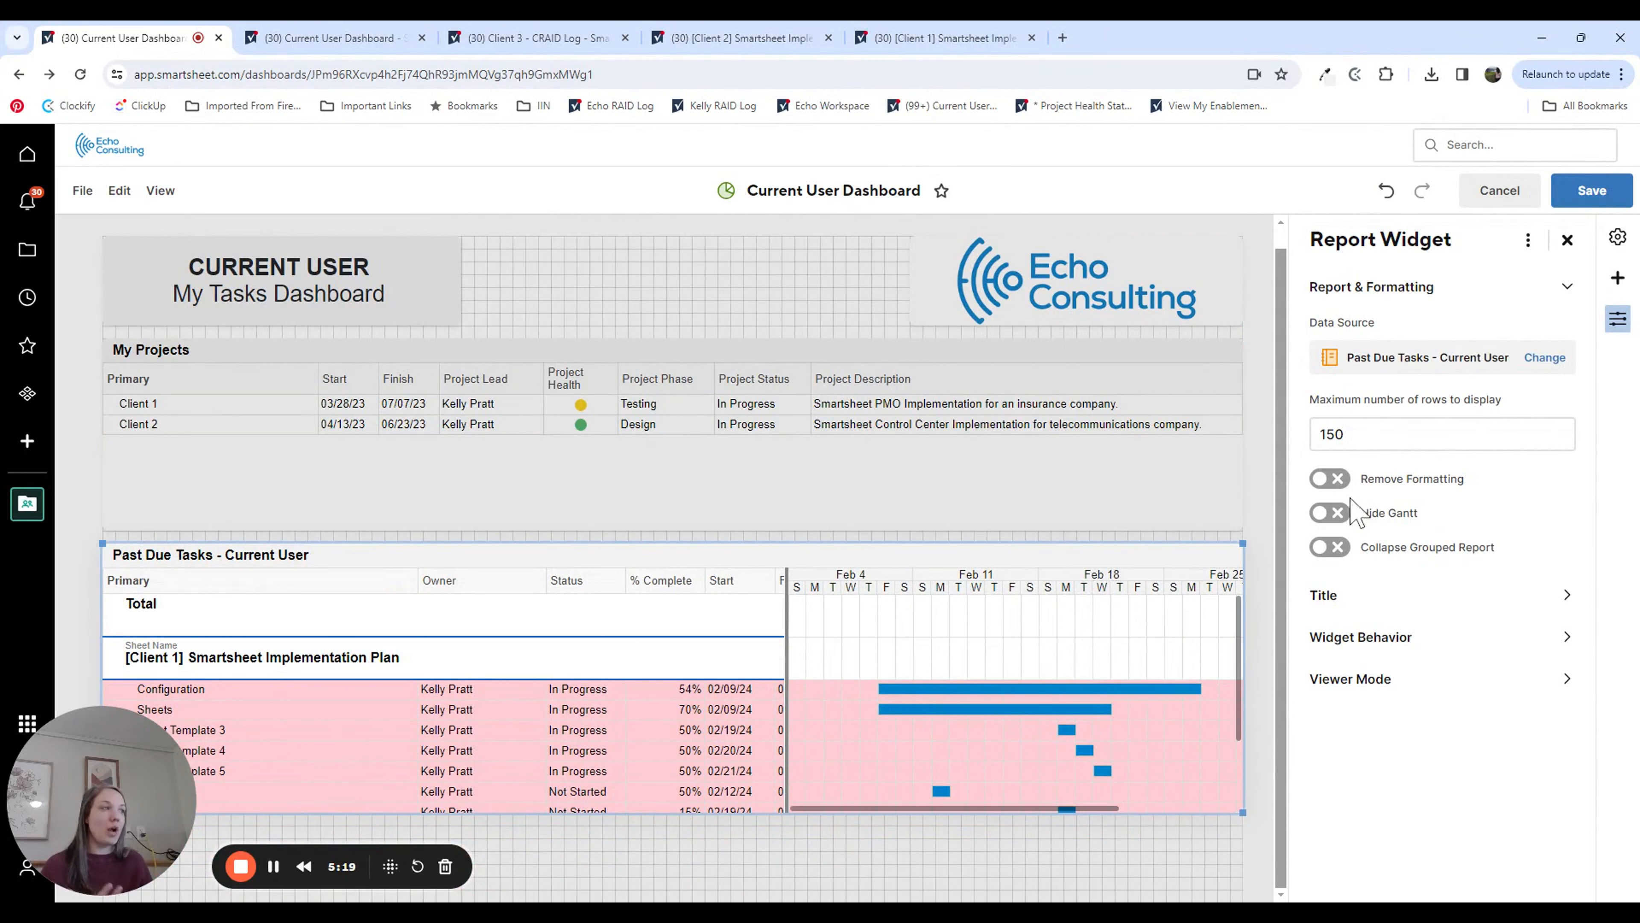
click(1343, 512)
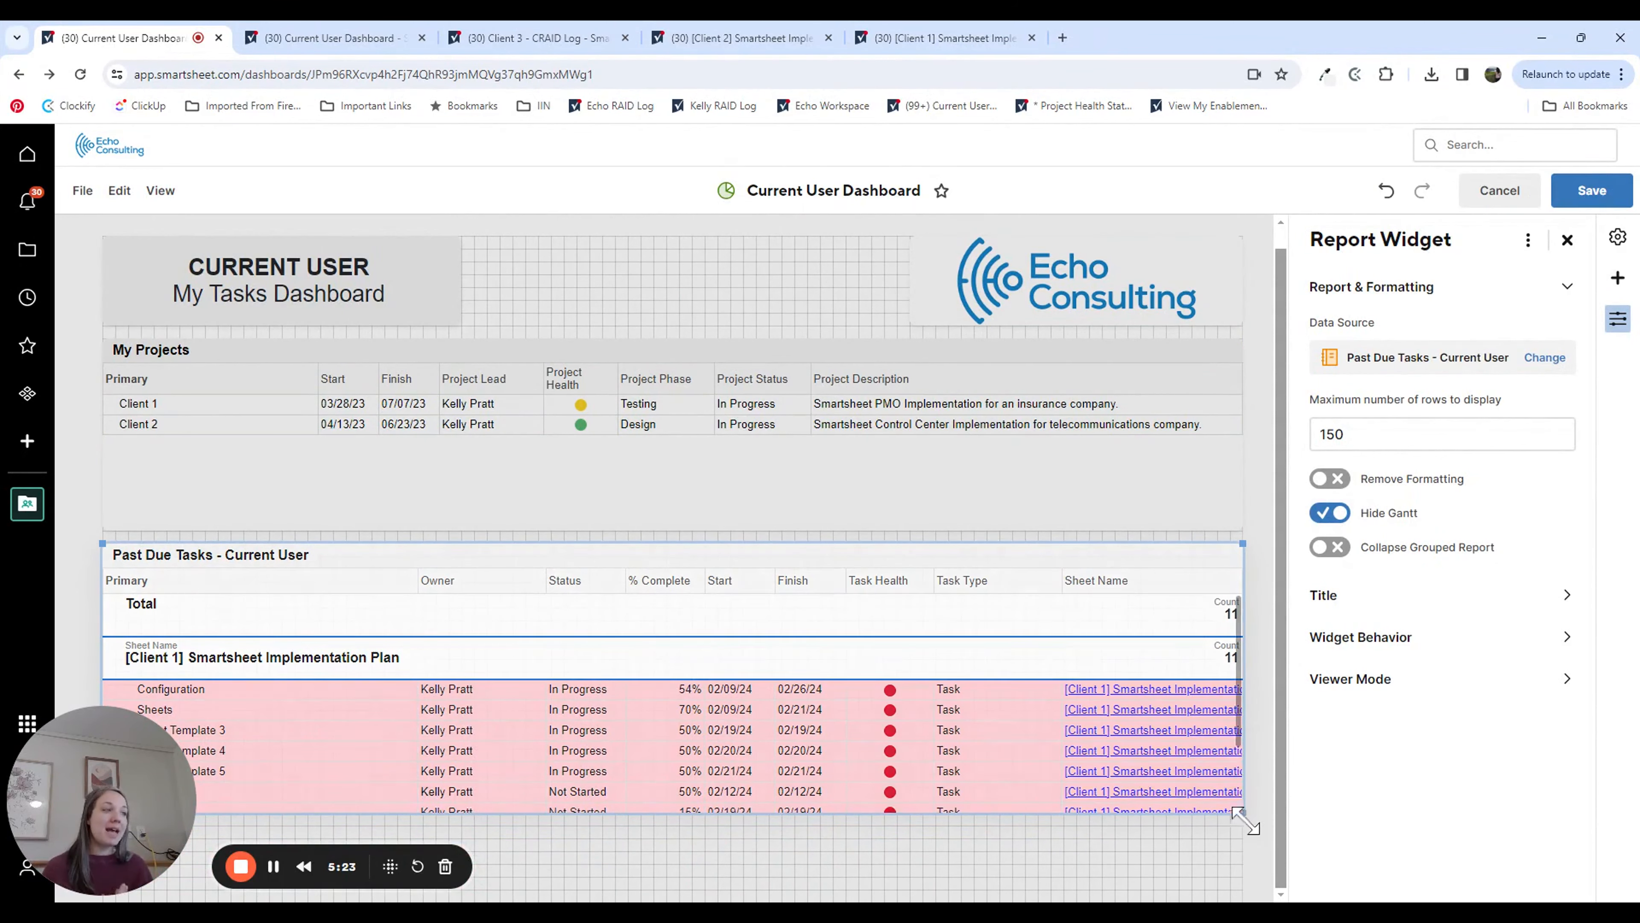
drag(1245, 819, 1278, 886)
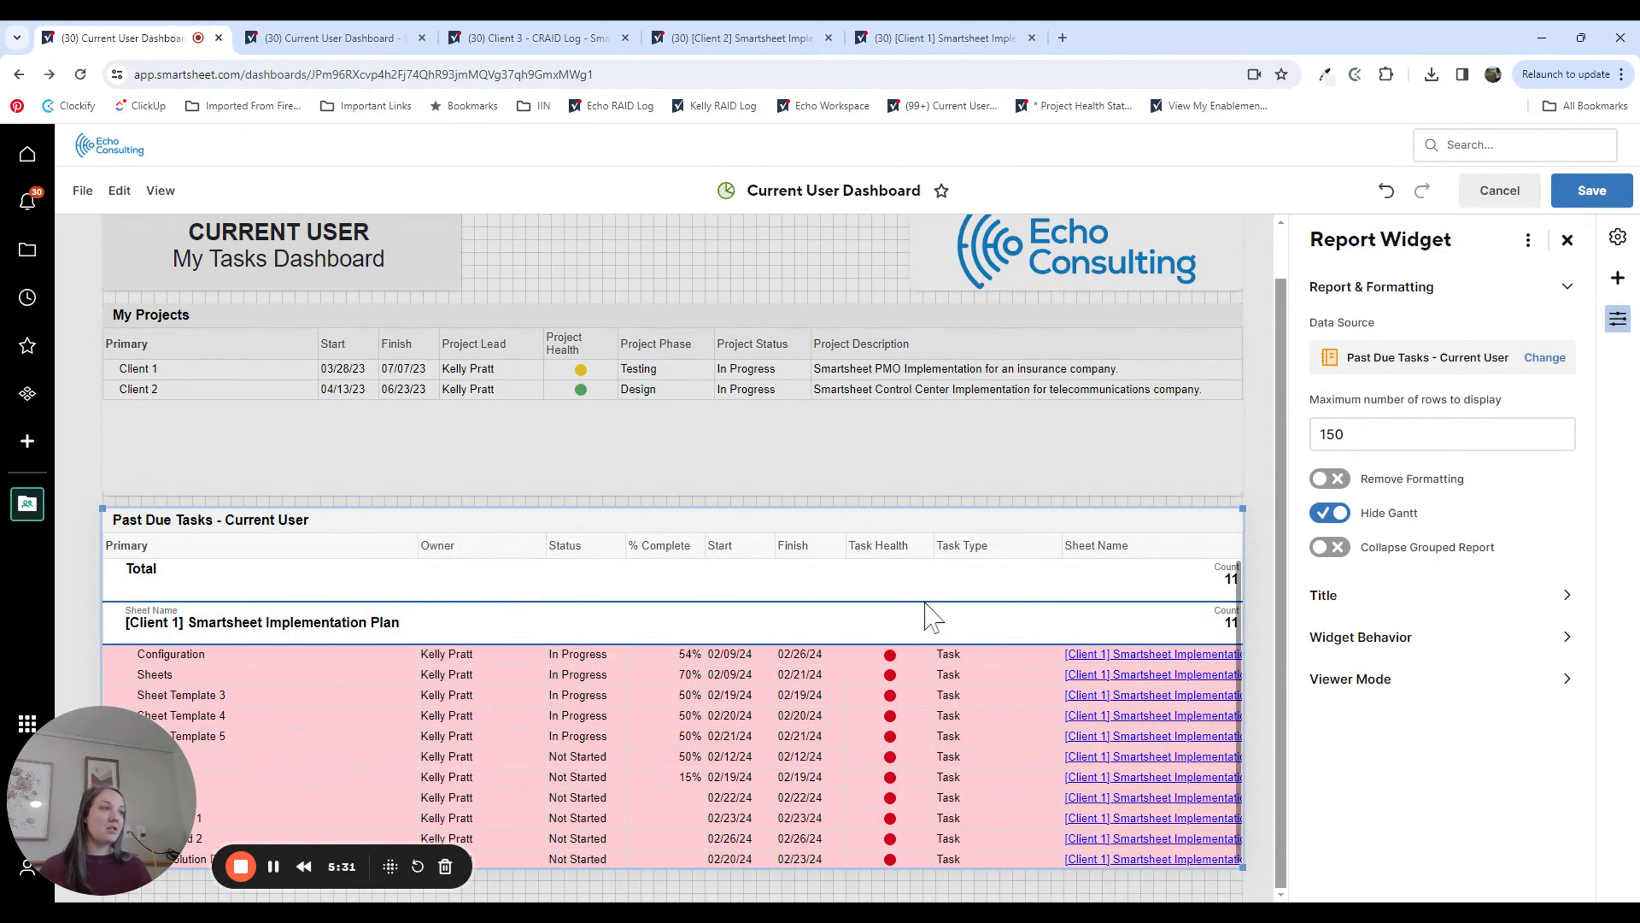
Step: Add another report widget in the empty space below the Past Due Tasks widget
scroll(927, 617, down, 1)
click(1617, 278)
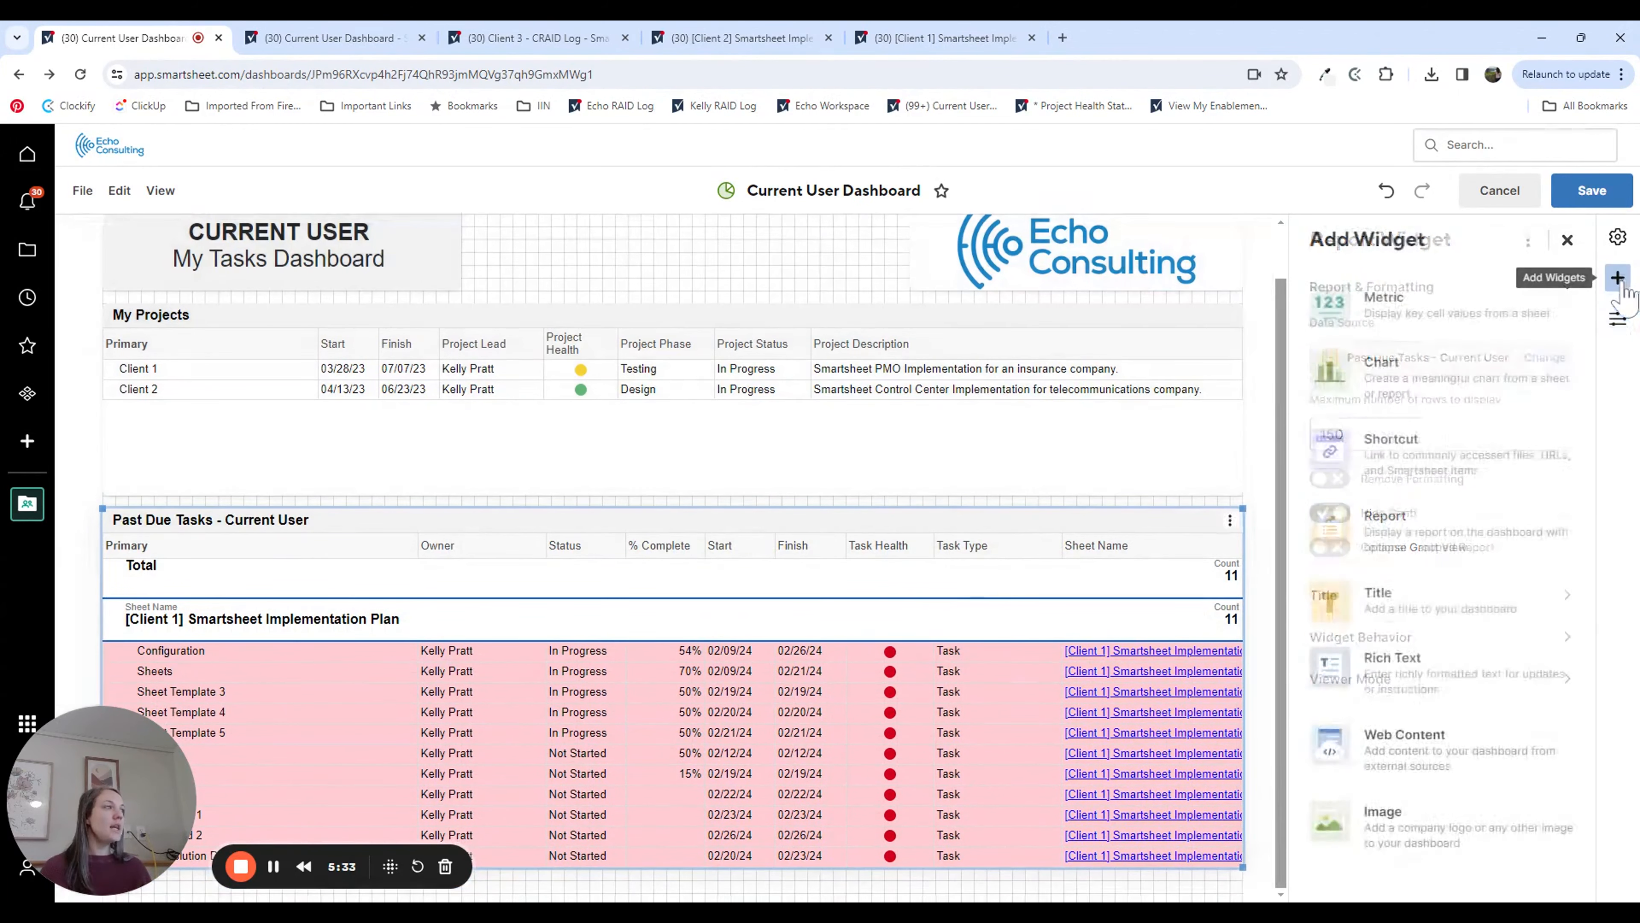
click(1430, 539)
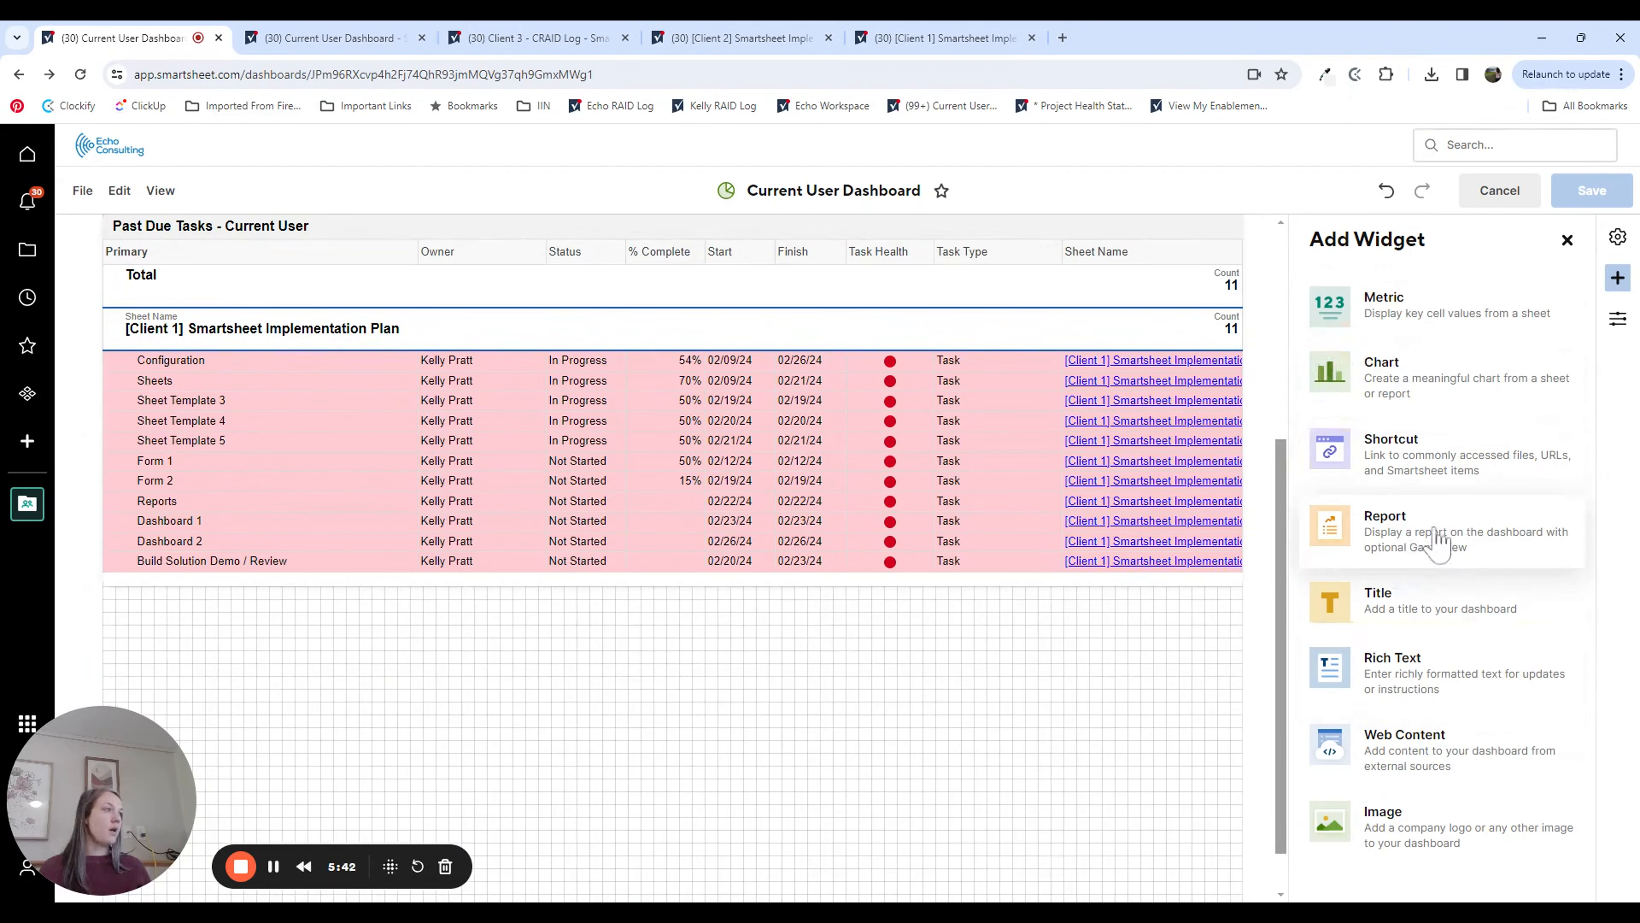
click(1395, 536)
Step: Use the Due in the Next 2 Weeks - Current User report from the Current User folder as the new widget's data source
click(1367, 358)
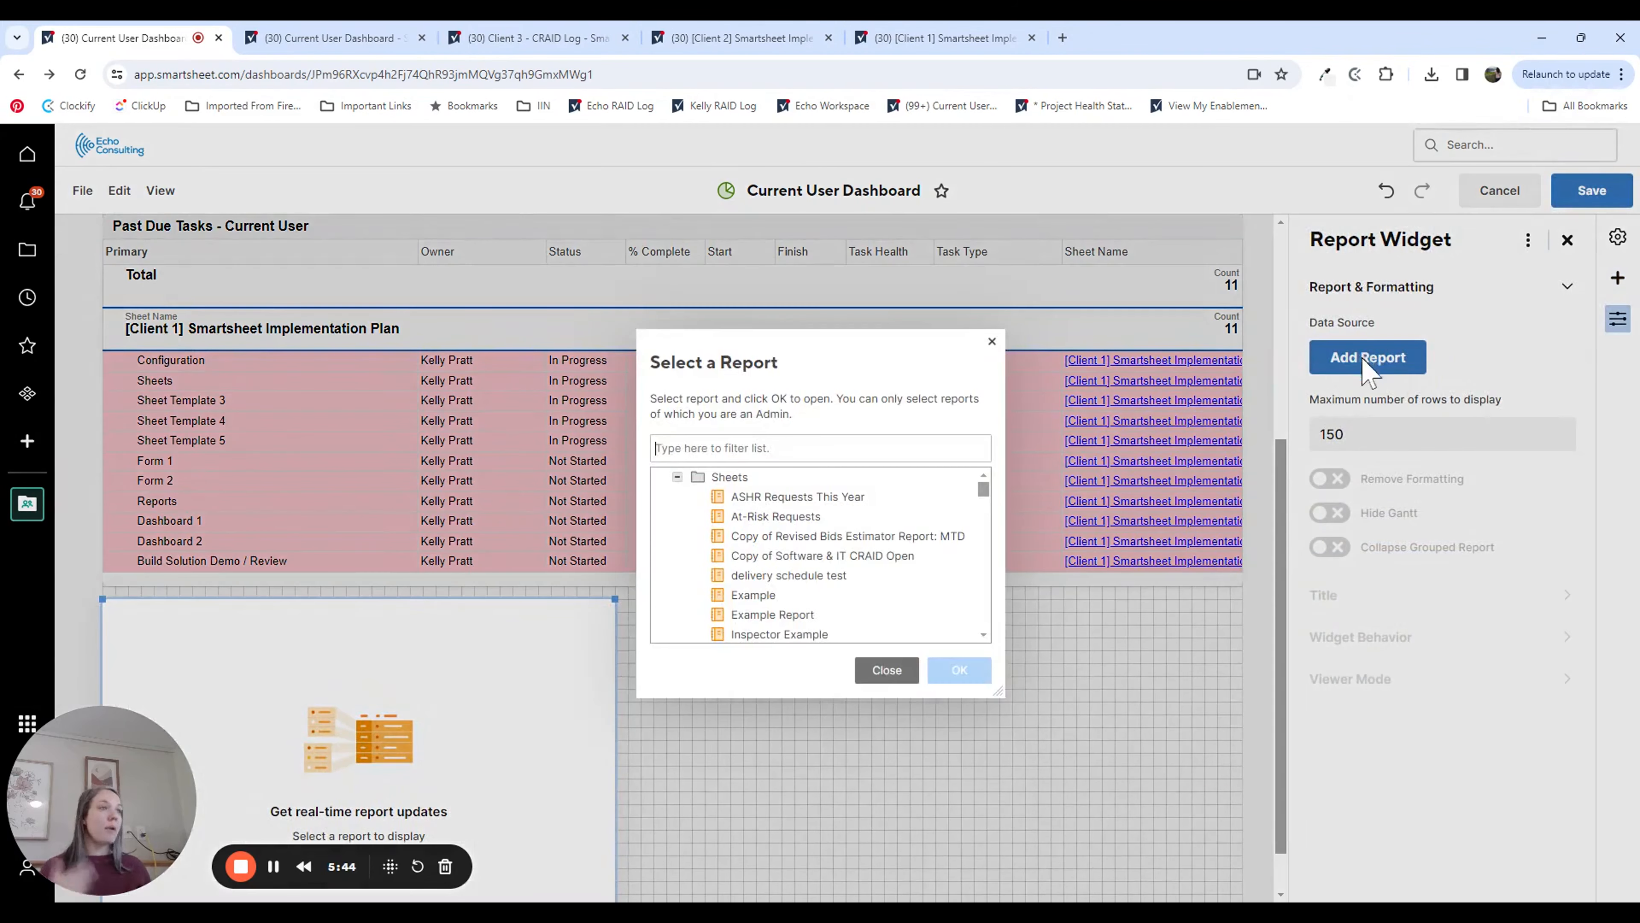
text(due in )
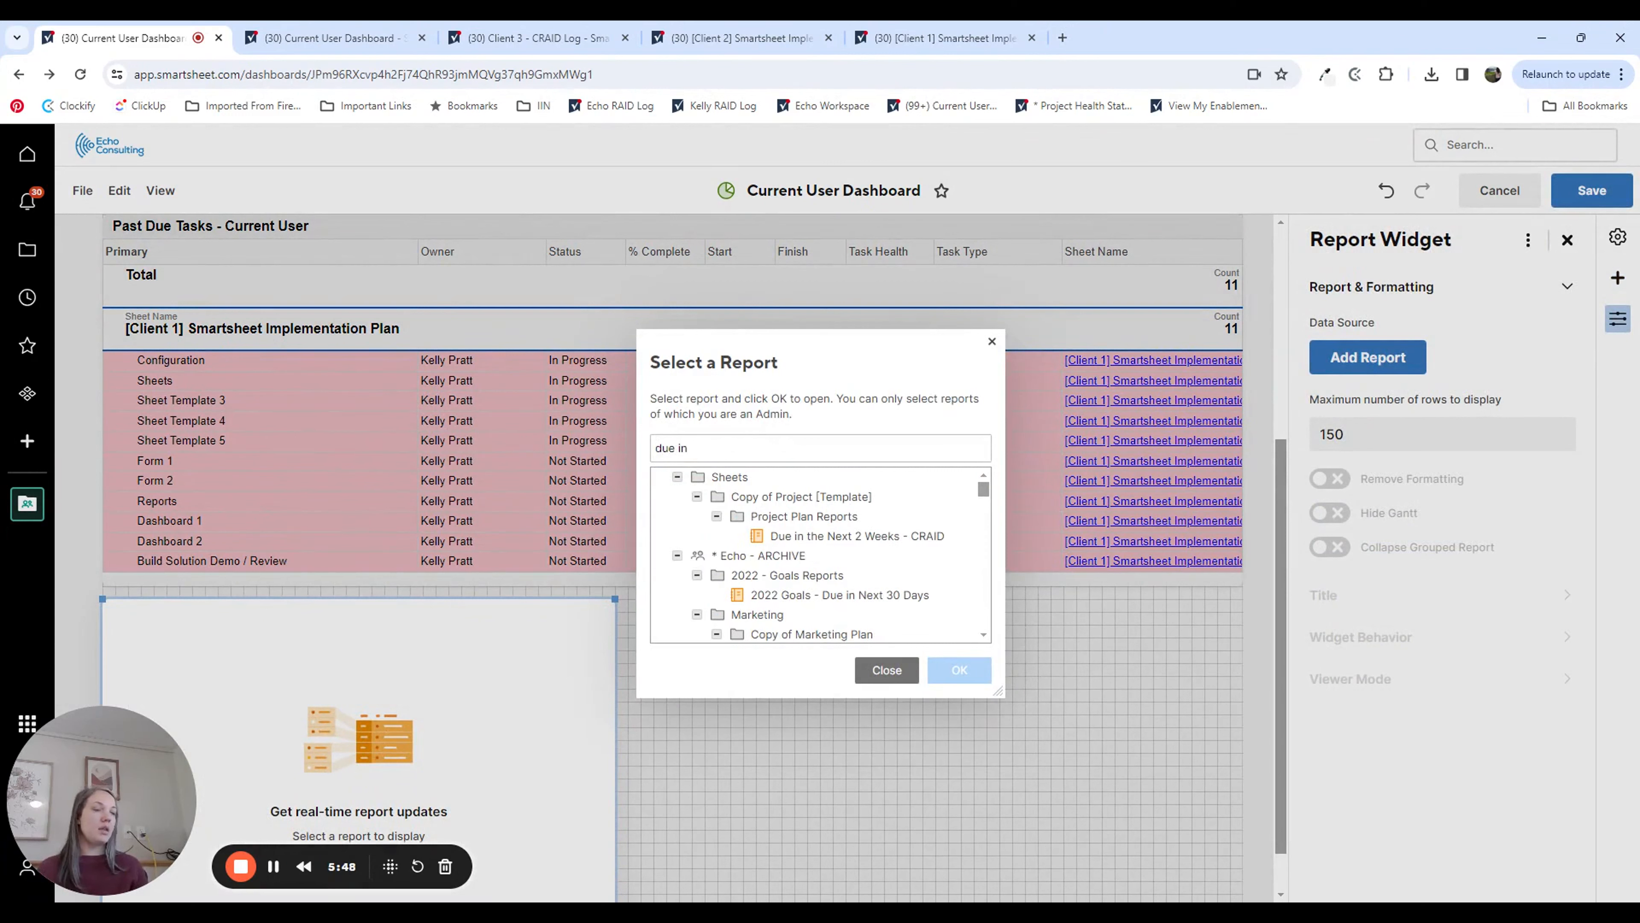
text(t)
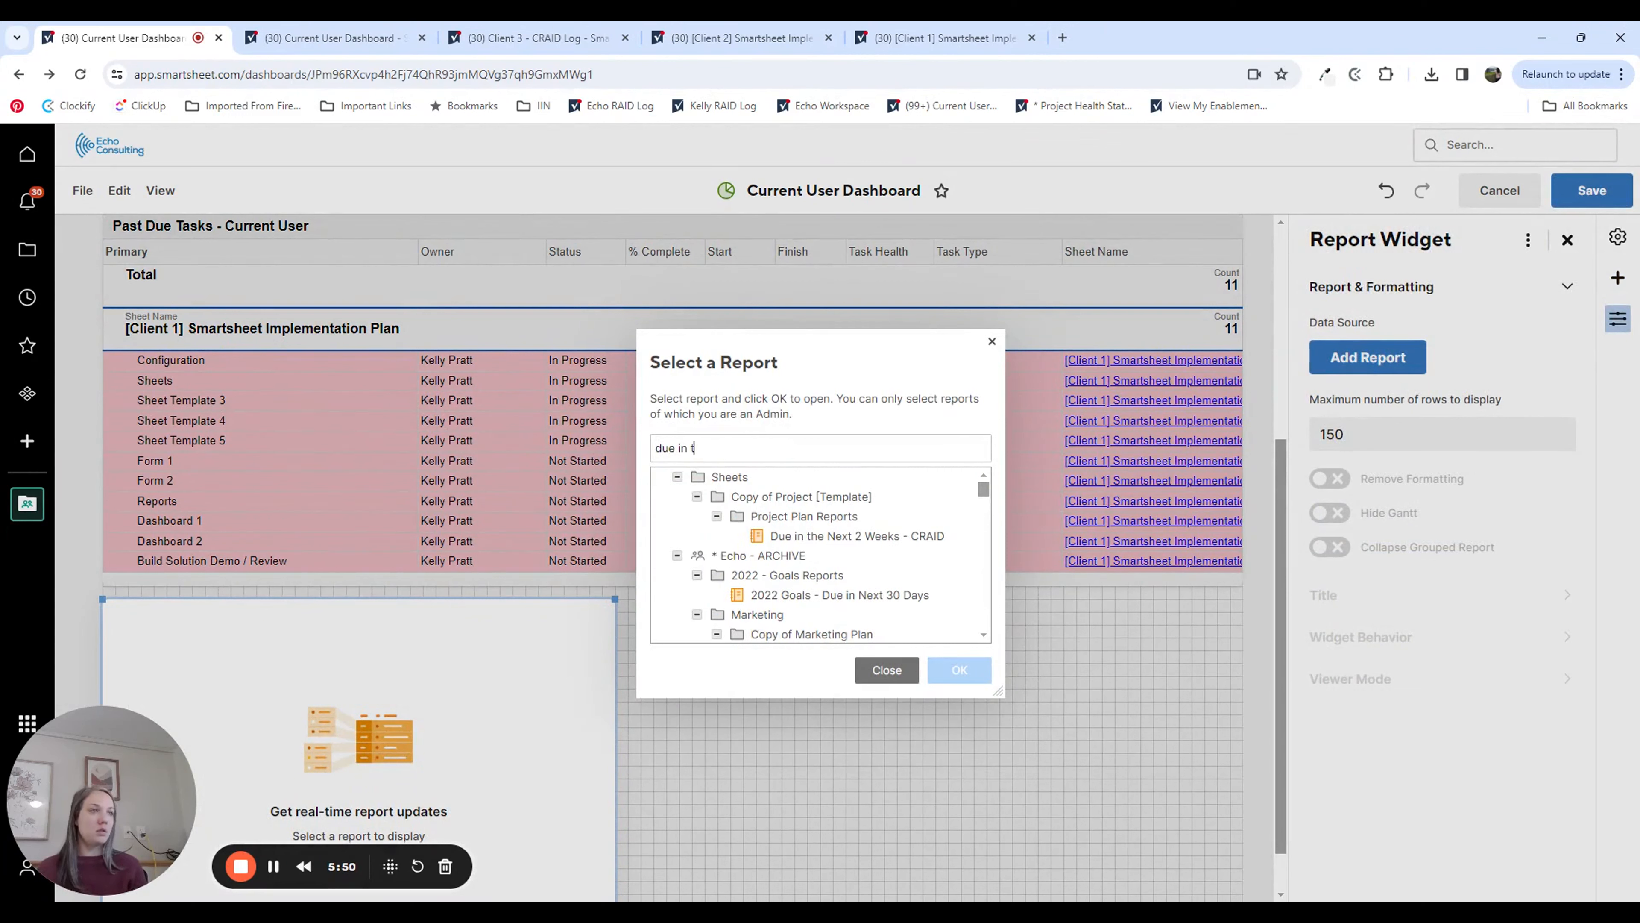
text(he next2)
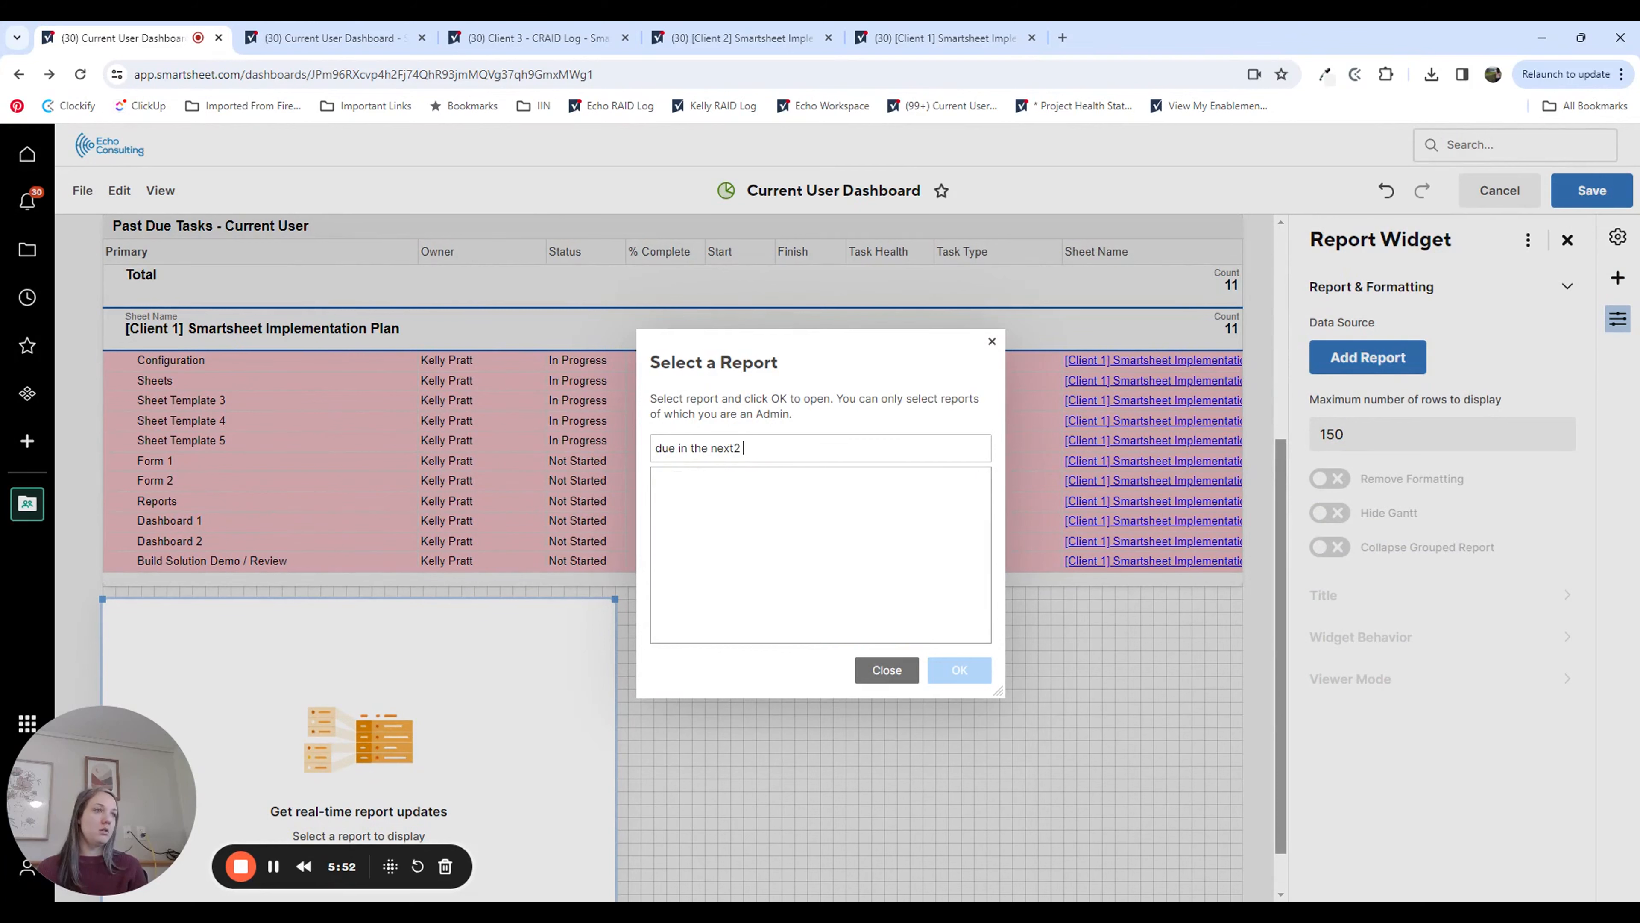
key(BackSpace)
key(BackSpace)
text(2 wee)
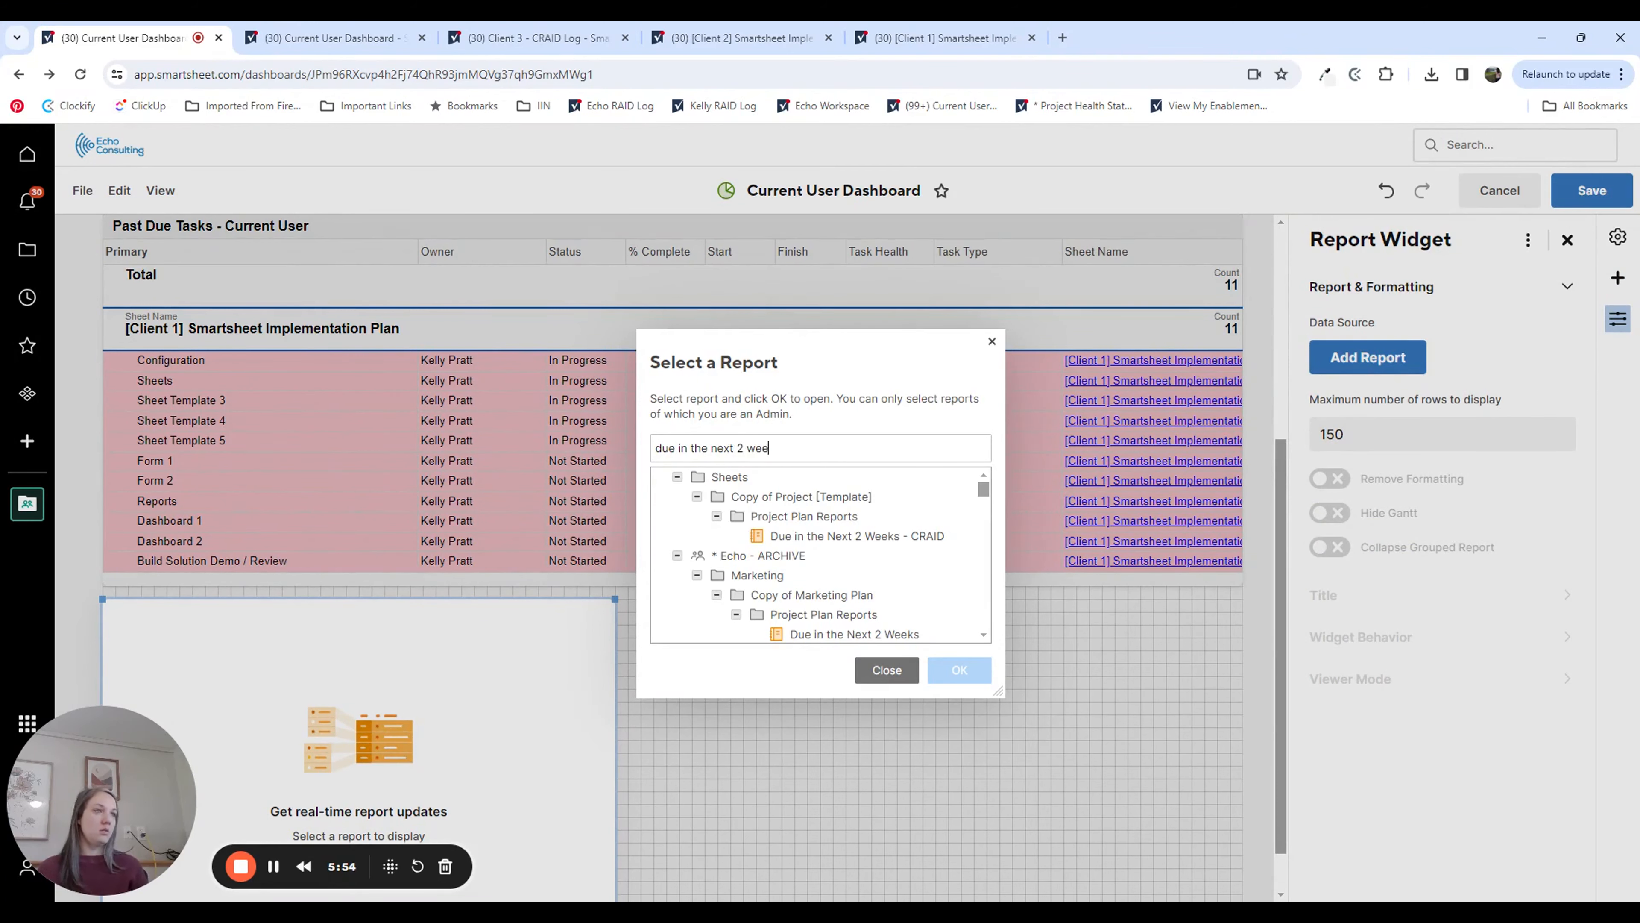
text(ks - cur)
click(859, 536)
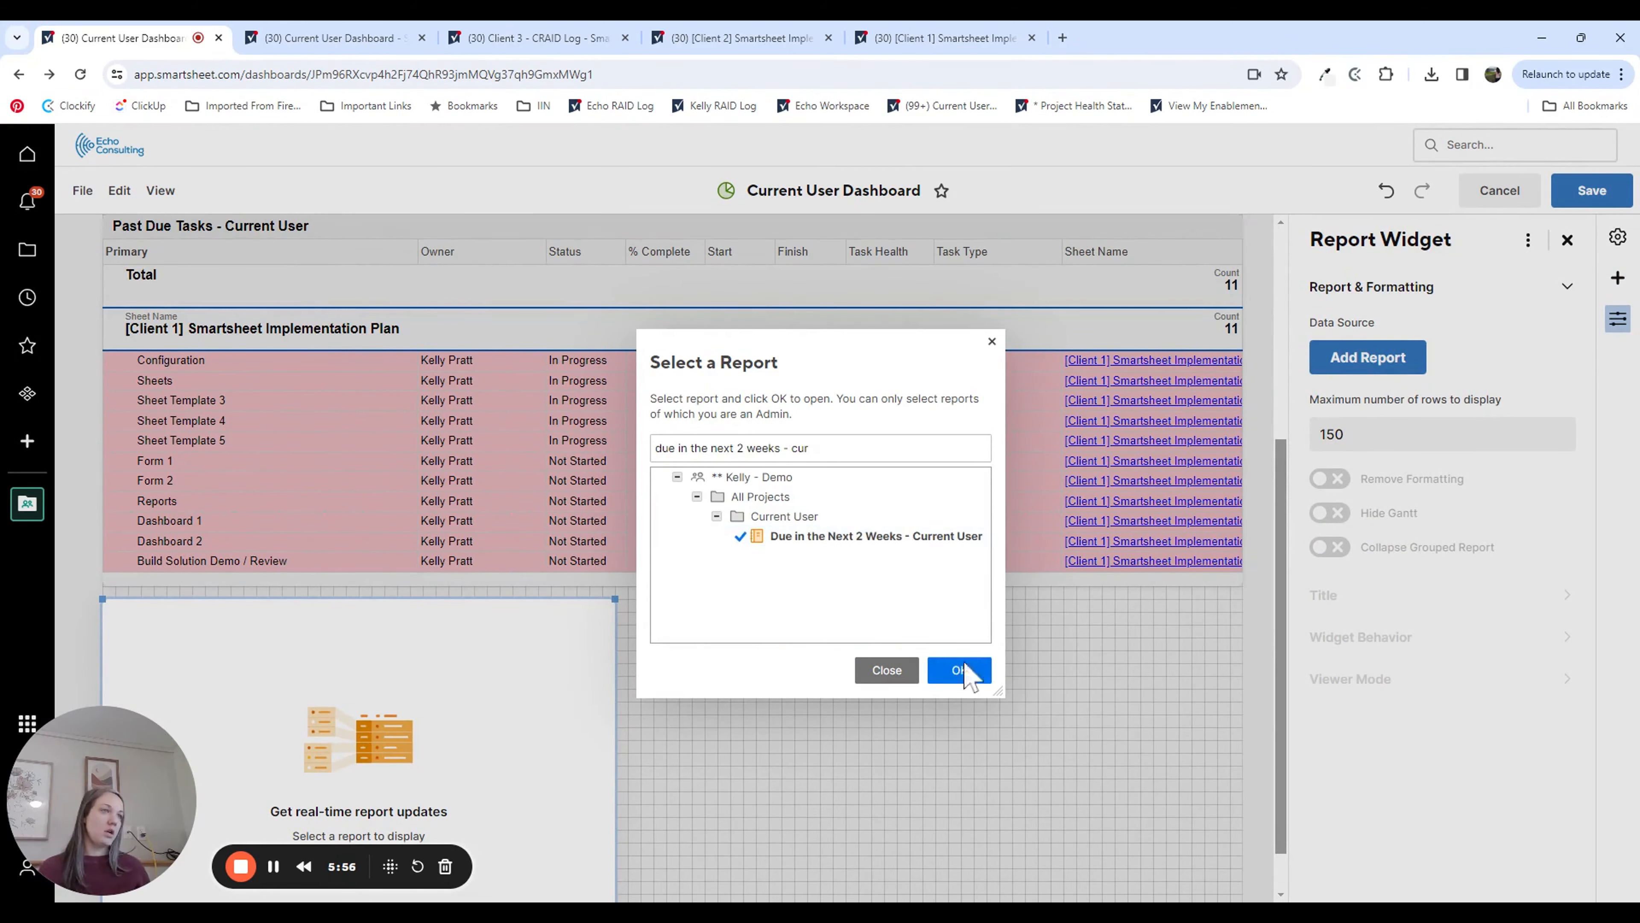
click(963, 672)
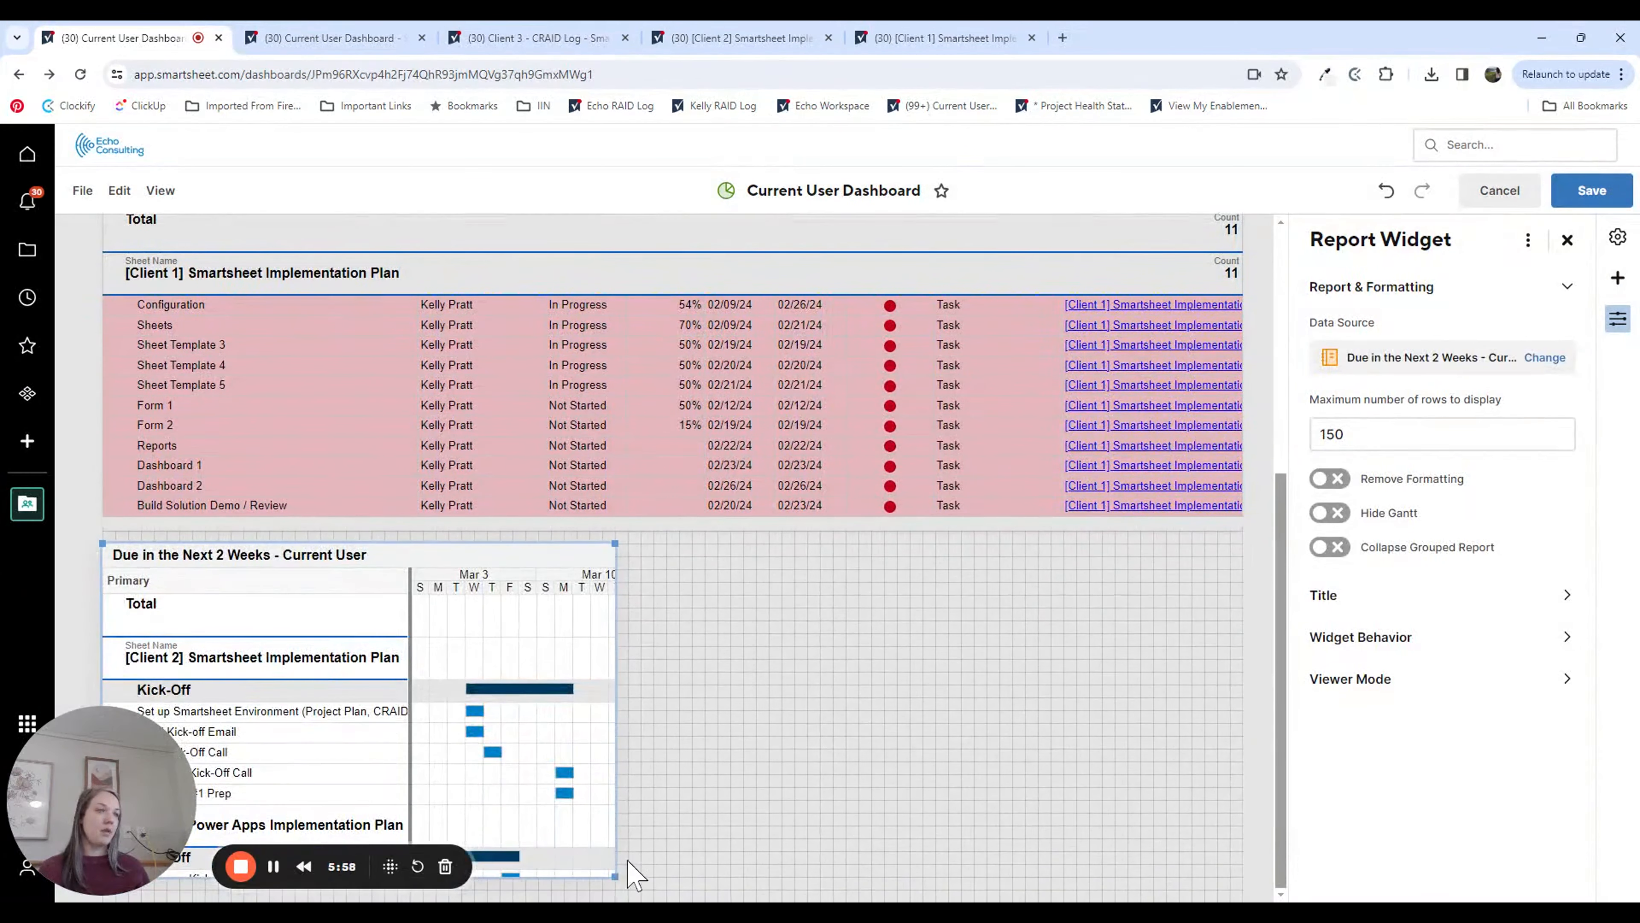
Step: Widen the Due in the Next 2 Weeks widget to the full dashboard width, hide its Gantt view and extend its height to fit all rows
mouse_move(664, 866)
mouse_down()
mouse_move(1306, 818)
mouse_move(1310, 839)
mouse_up()
click(1329, 513)
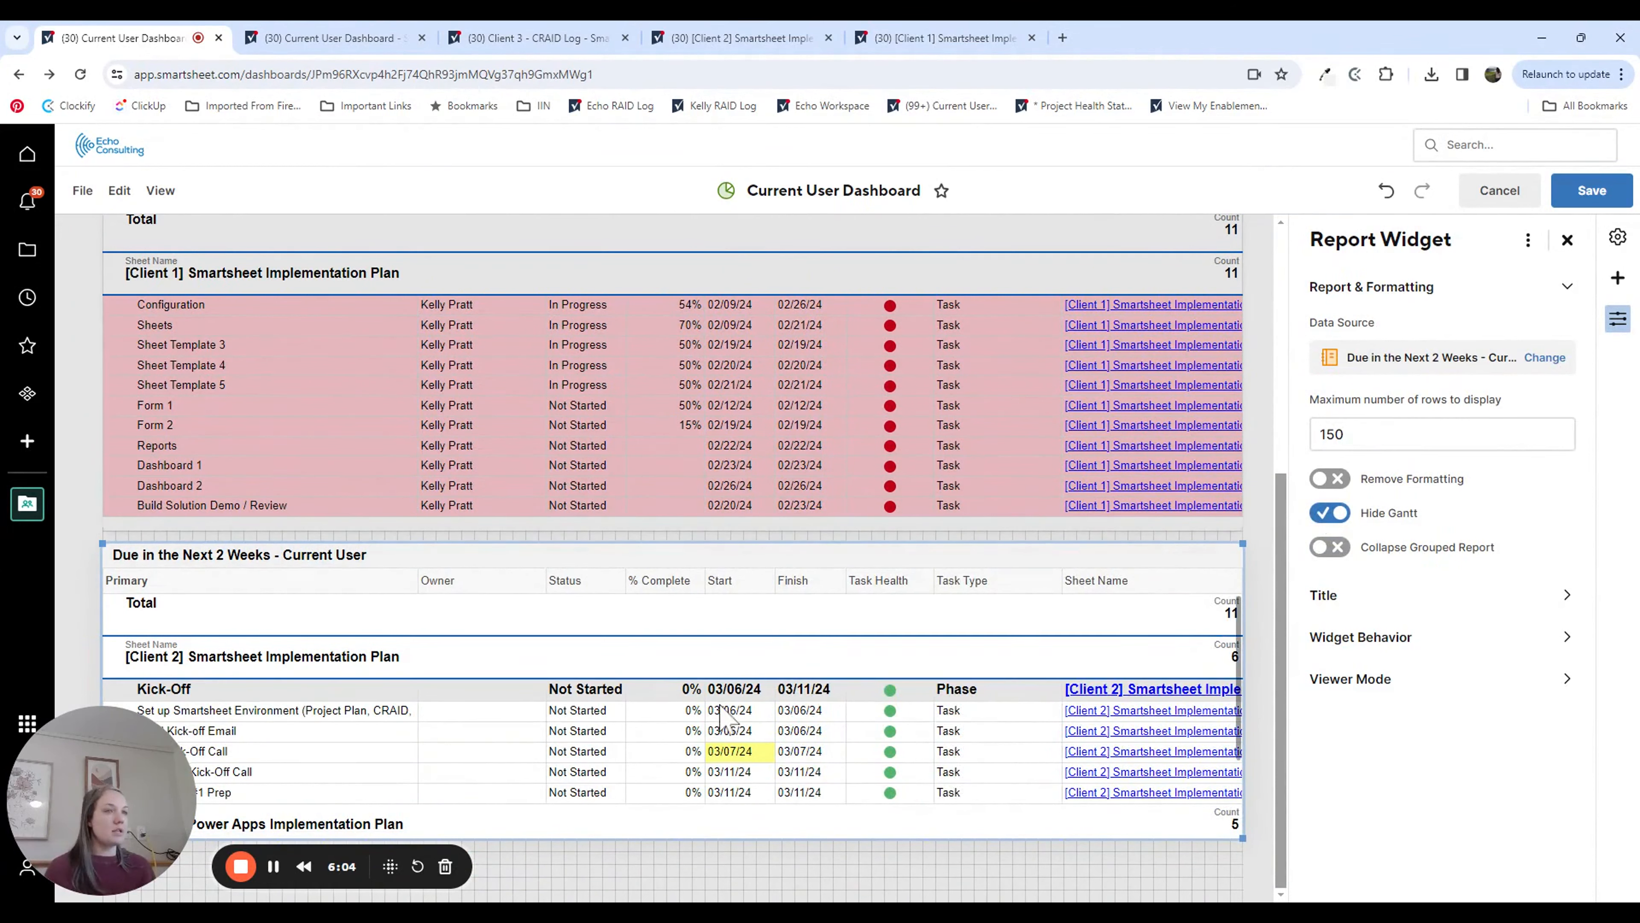
scroll(722, 711, down, 3)
scroll(348, 727, up, 3)
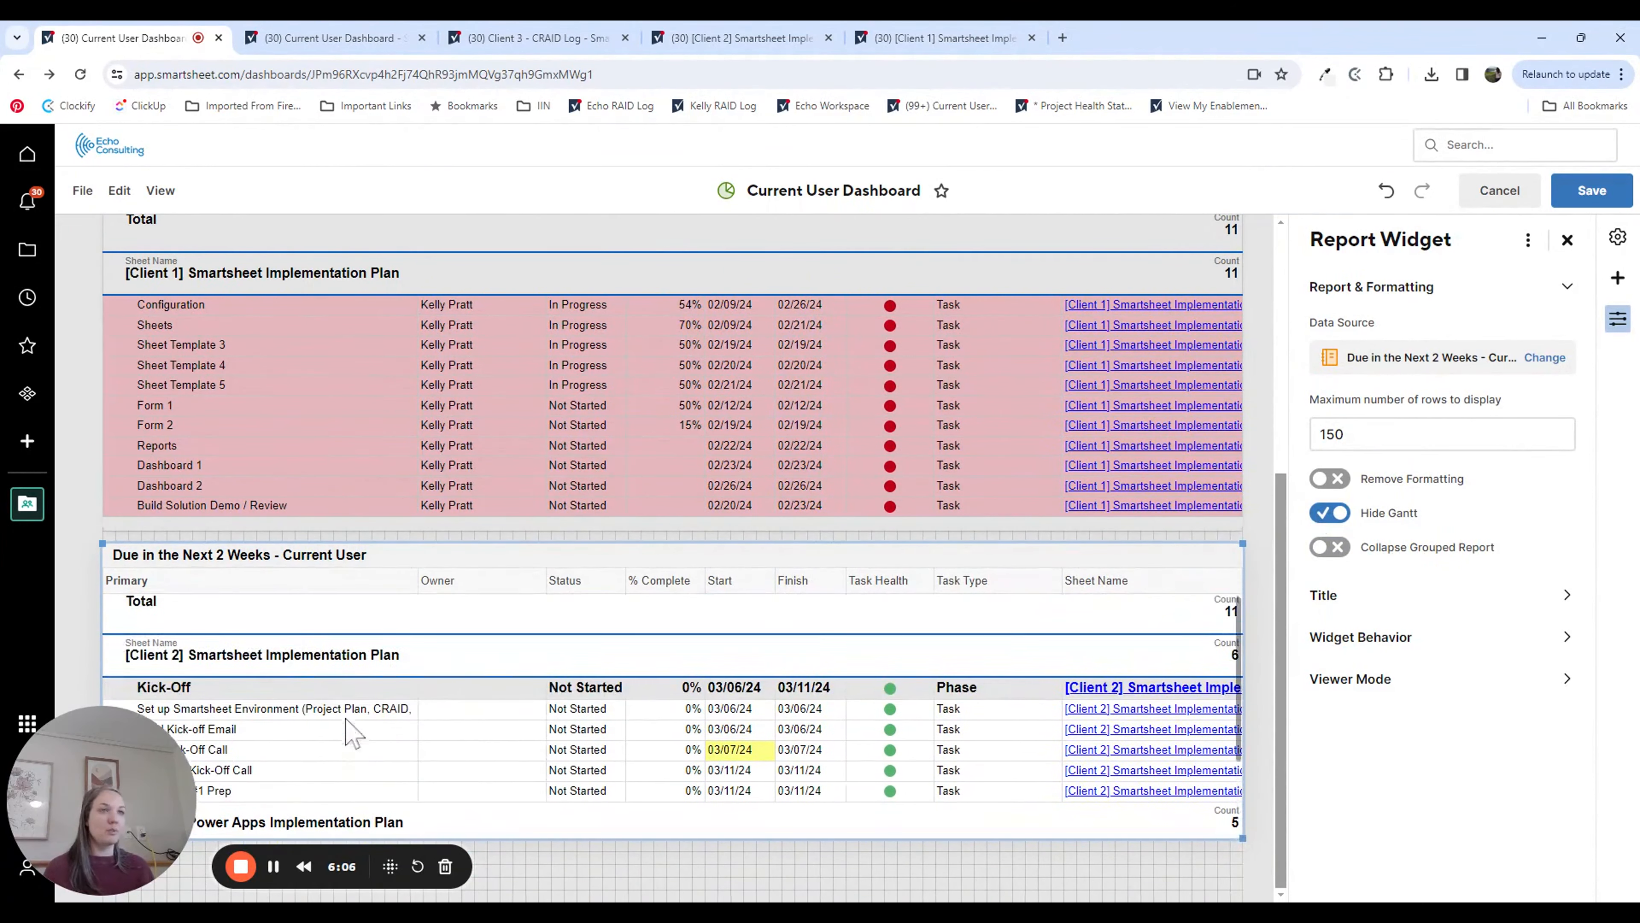
scroll(1156, 654, down, 3)
drag(1242, 838, 1259, 895)
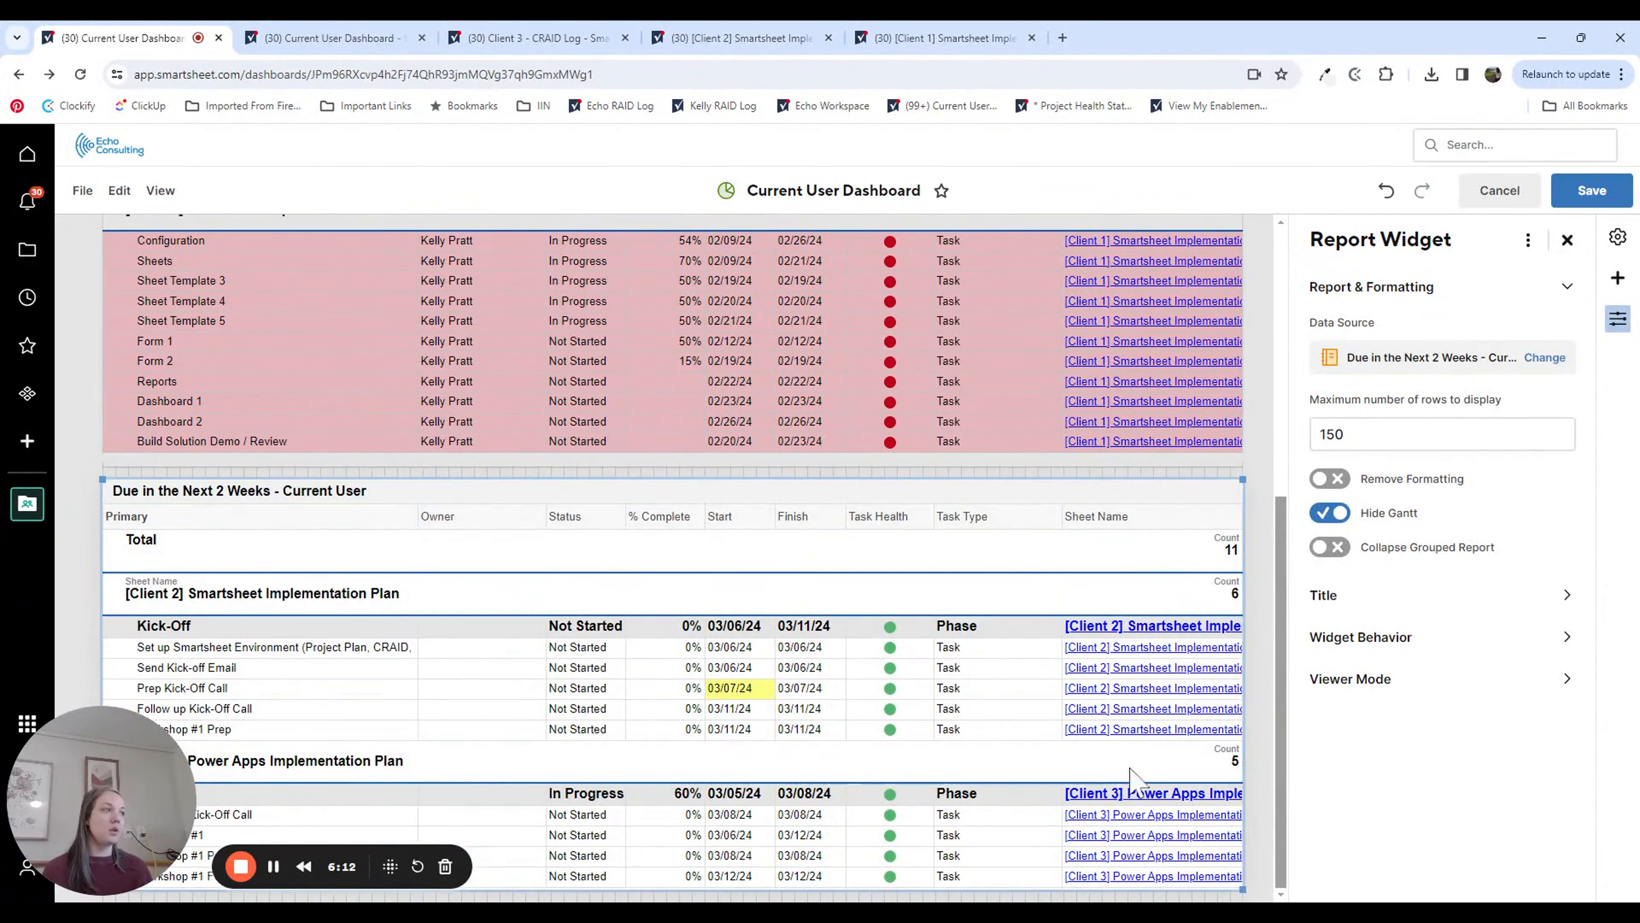
Step: Add a report widget below the Due in the Next 2 Weeks widget, using the Milestones Due in the Next 30 Days - Current User report
click(1618, 279)
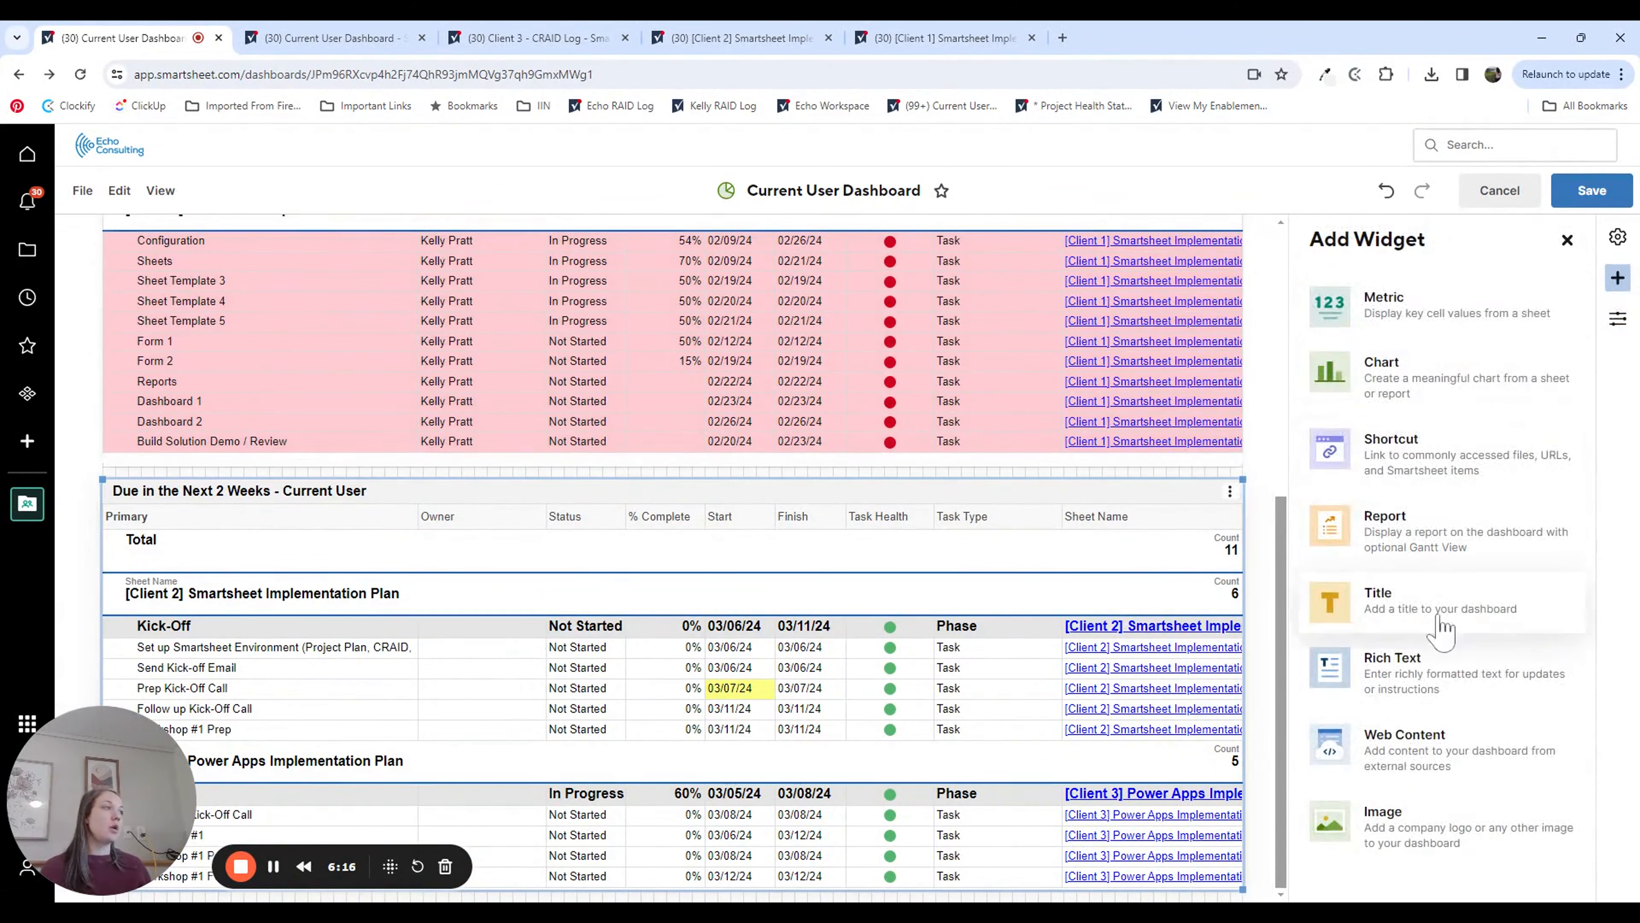
click(1420, 567)
click(1344, 365)
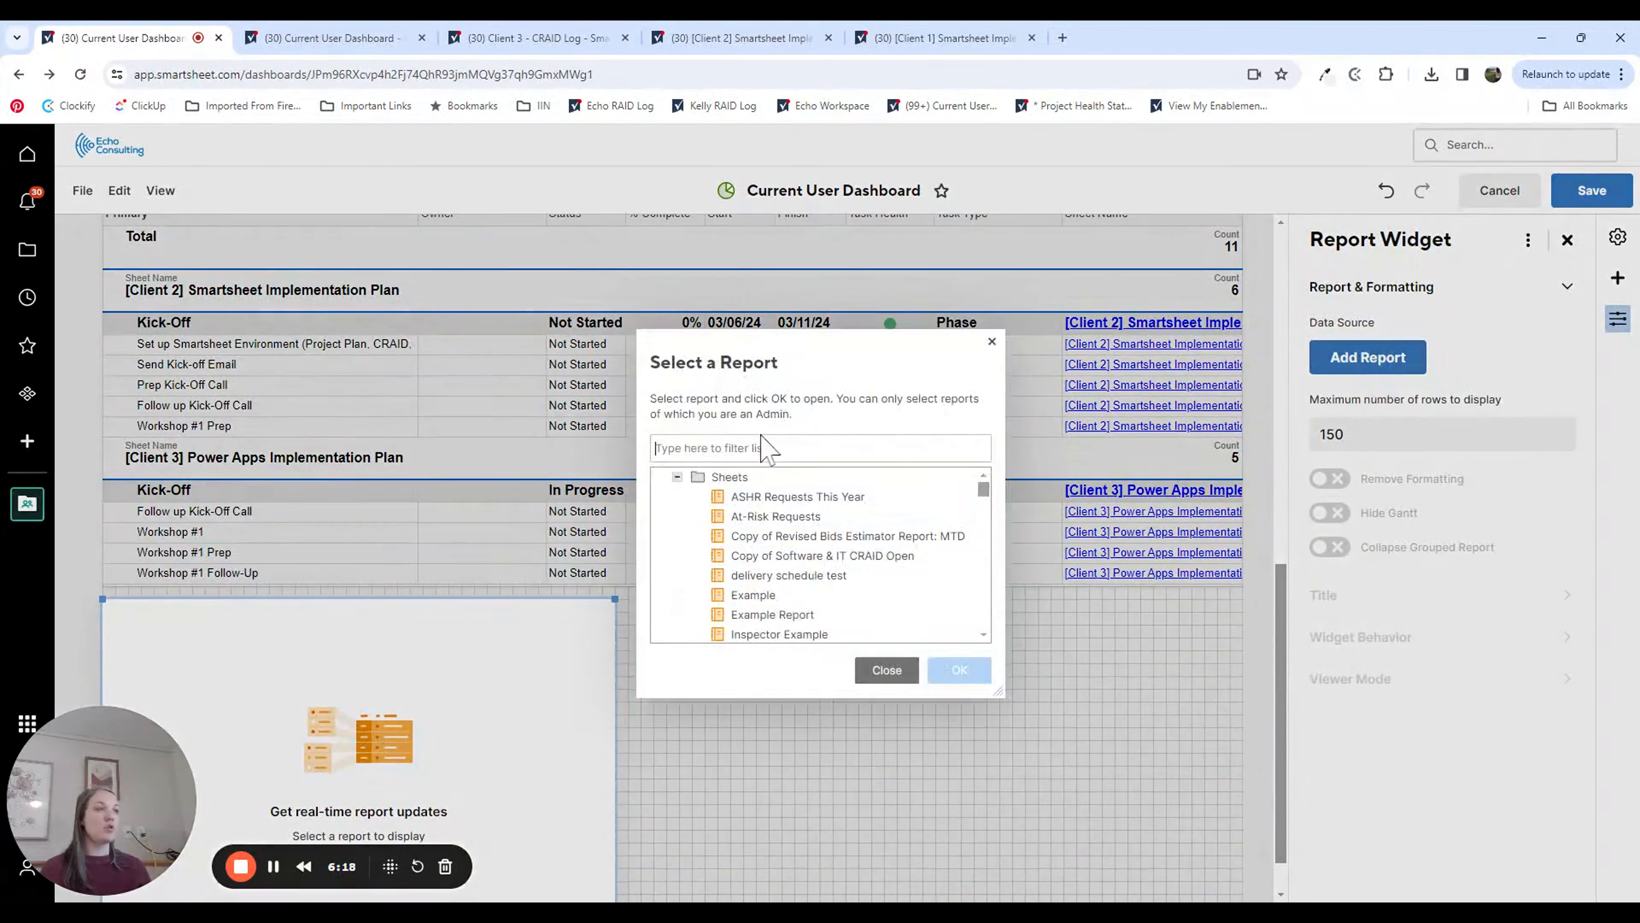
text(milestones)
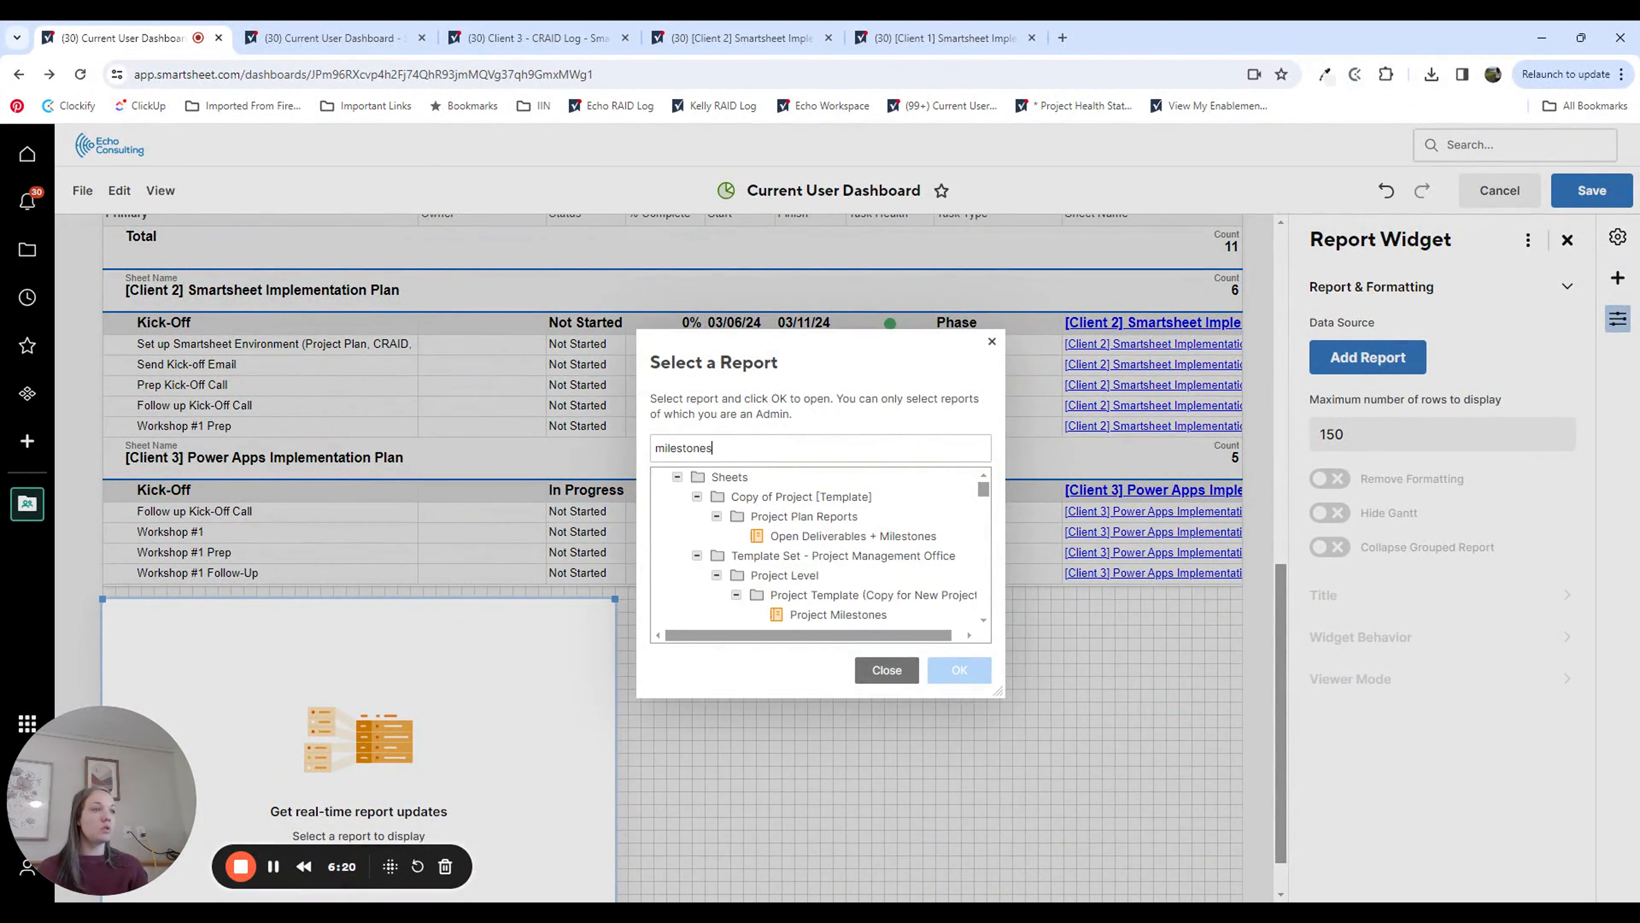
text( due)
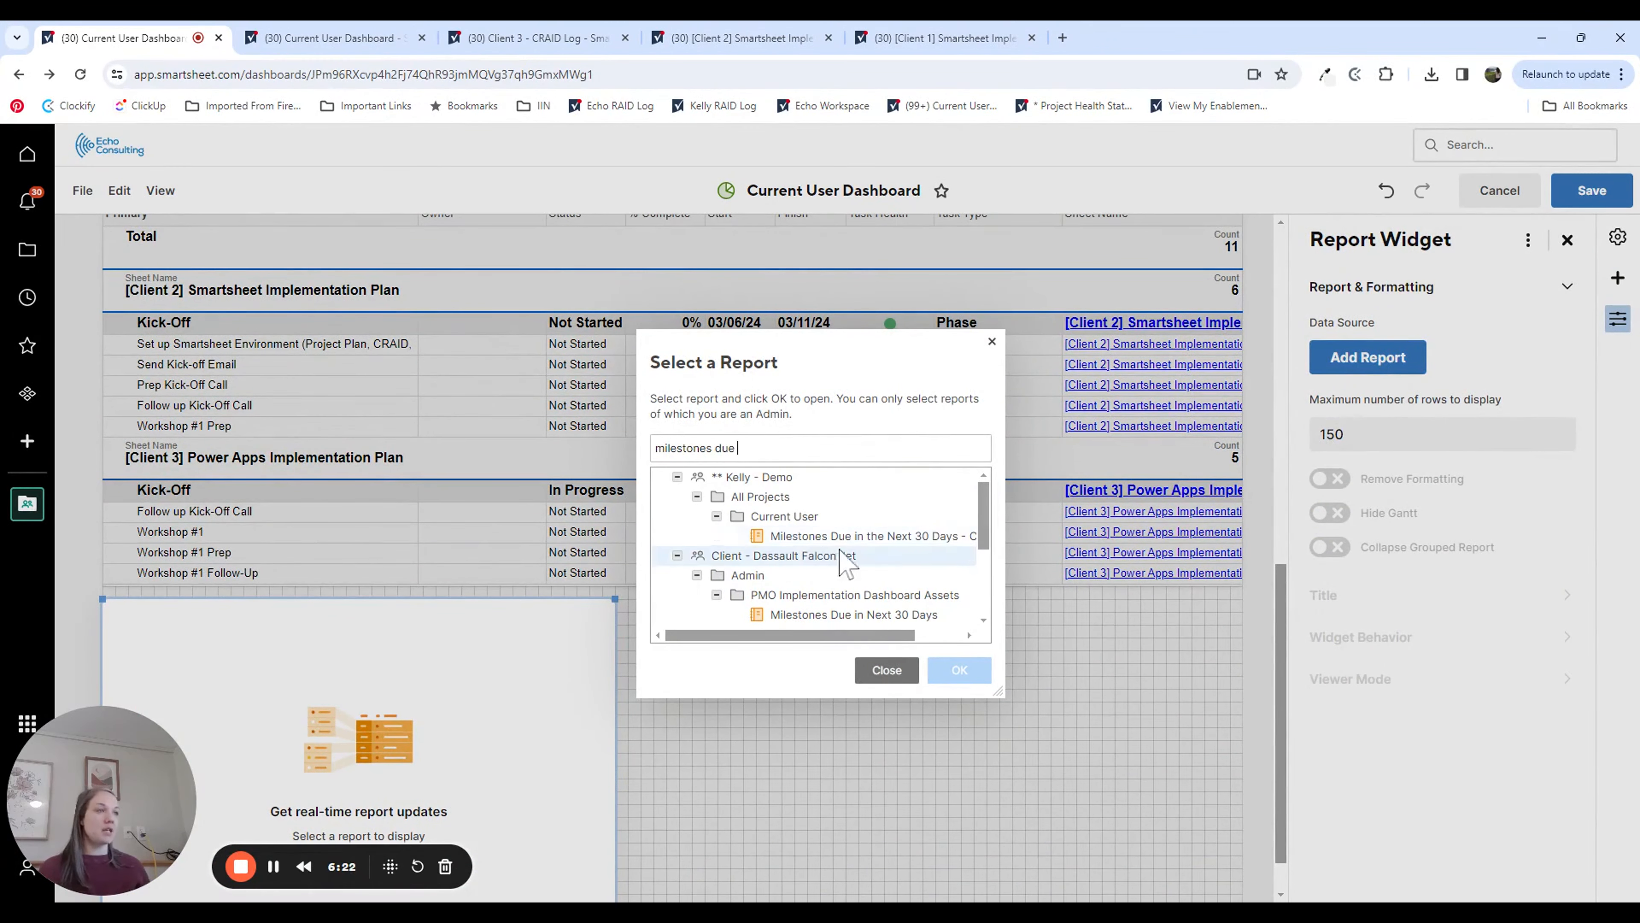
click(839, 535)
click(968, 670)
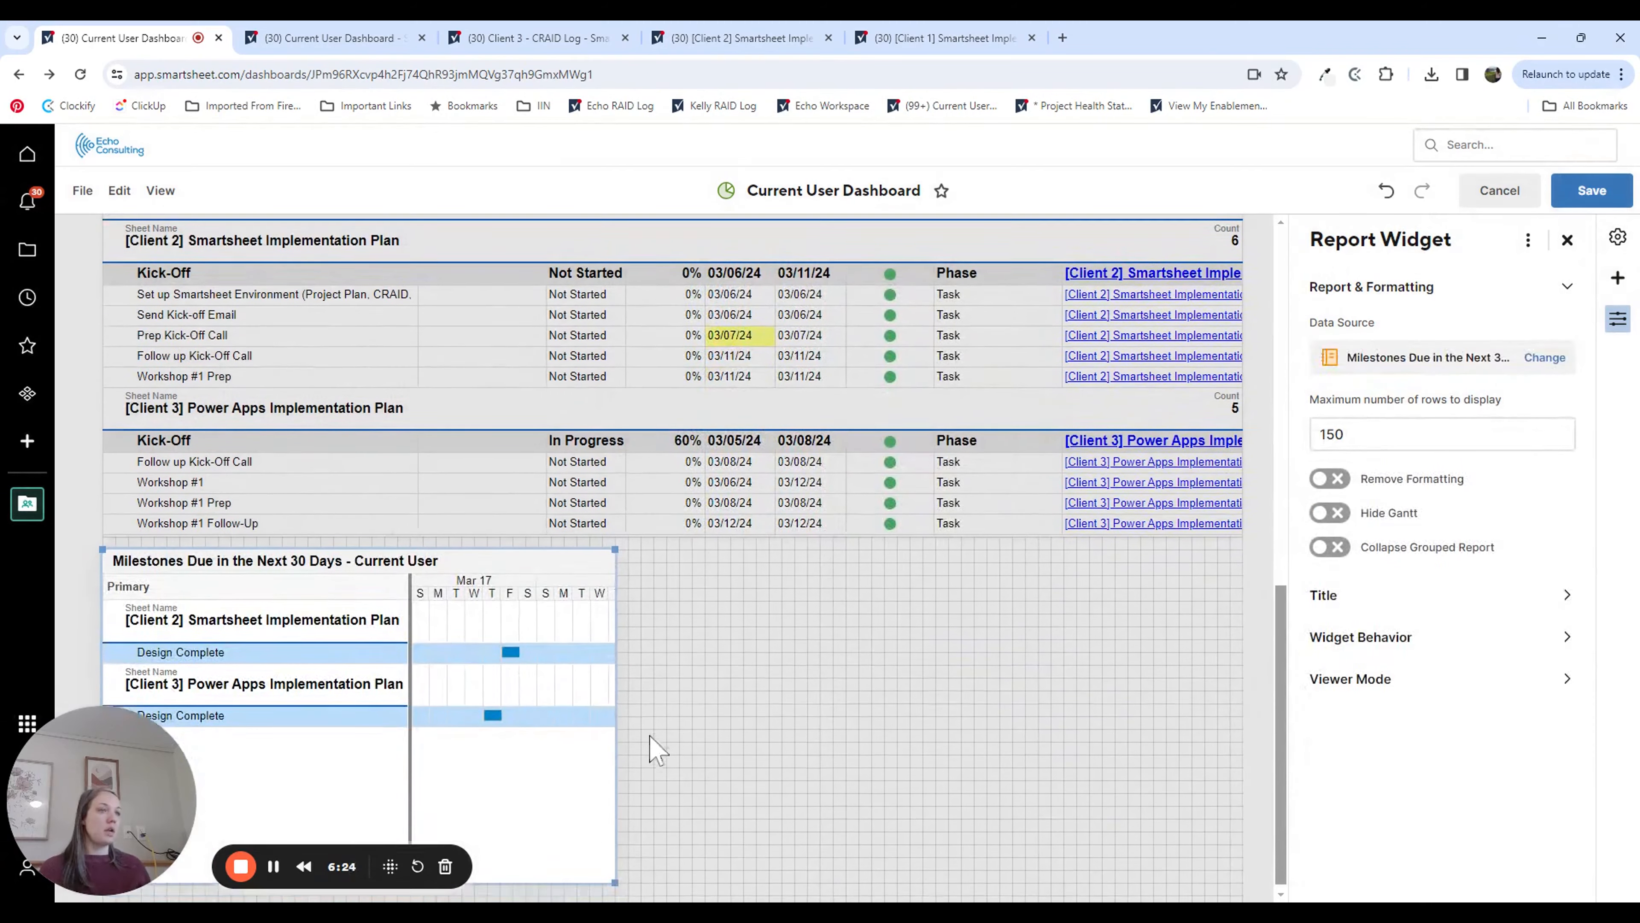
Step: Hide the Gantt view of the Milestones widget, stretch it to the full dashboard width and shorten it to fit its rows
click(1329, 512)
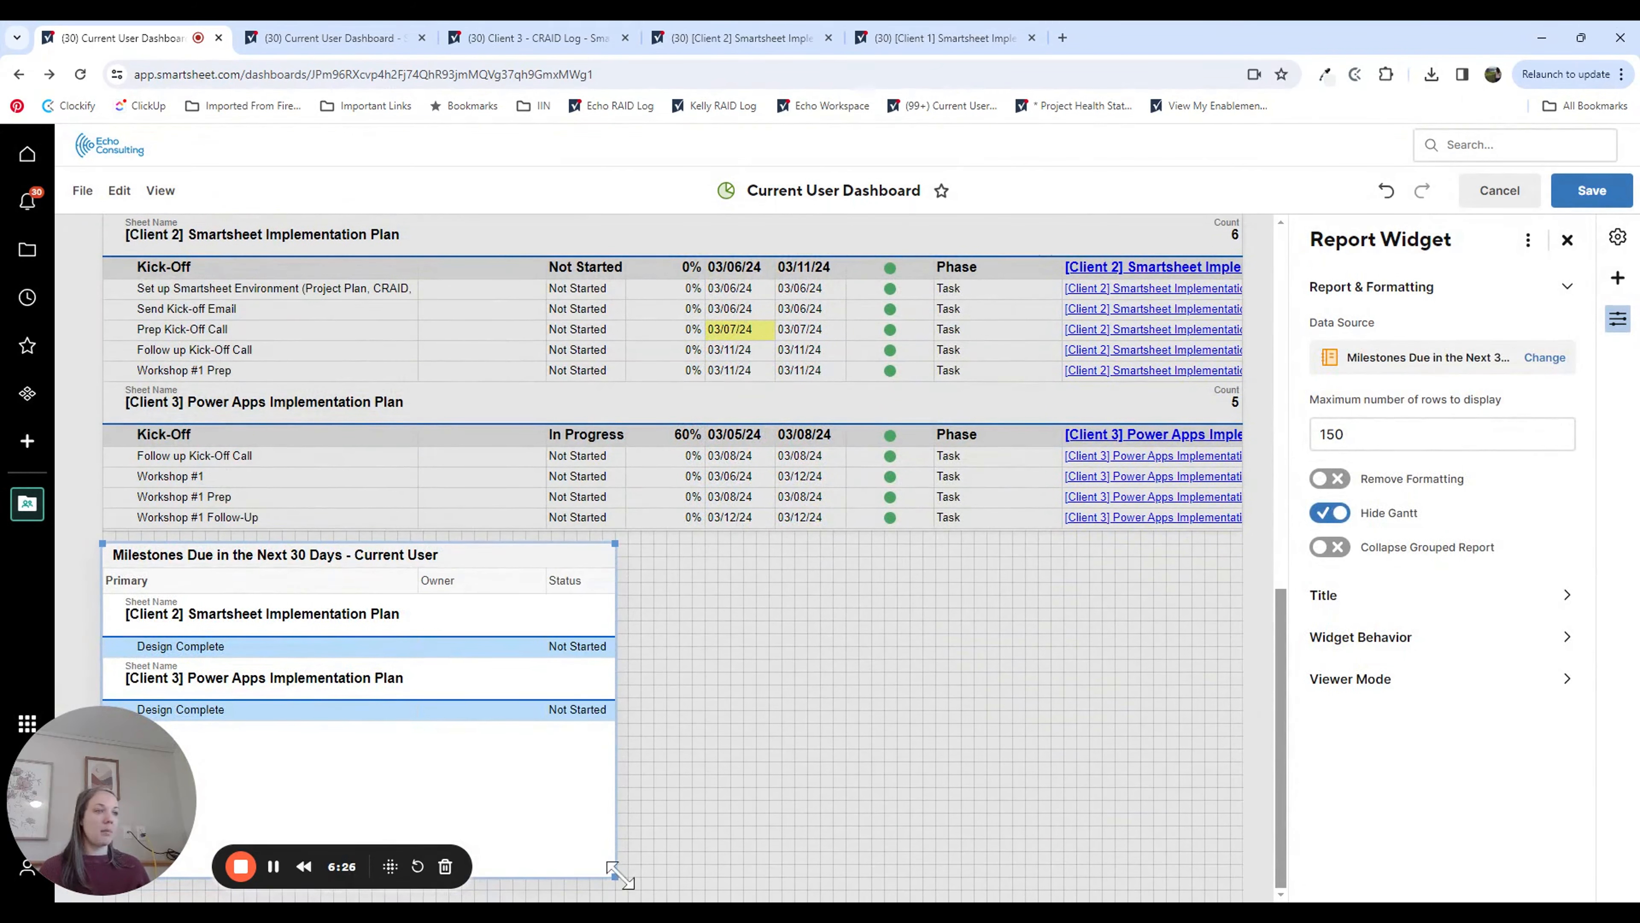
drag(614, 876, 1266, 774)
Step: Set the Past Due Tasks widget to open the data source and show results from each viewer's own perspective
scroll(1217, 552, up, 8)
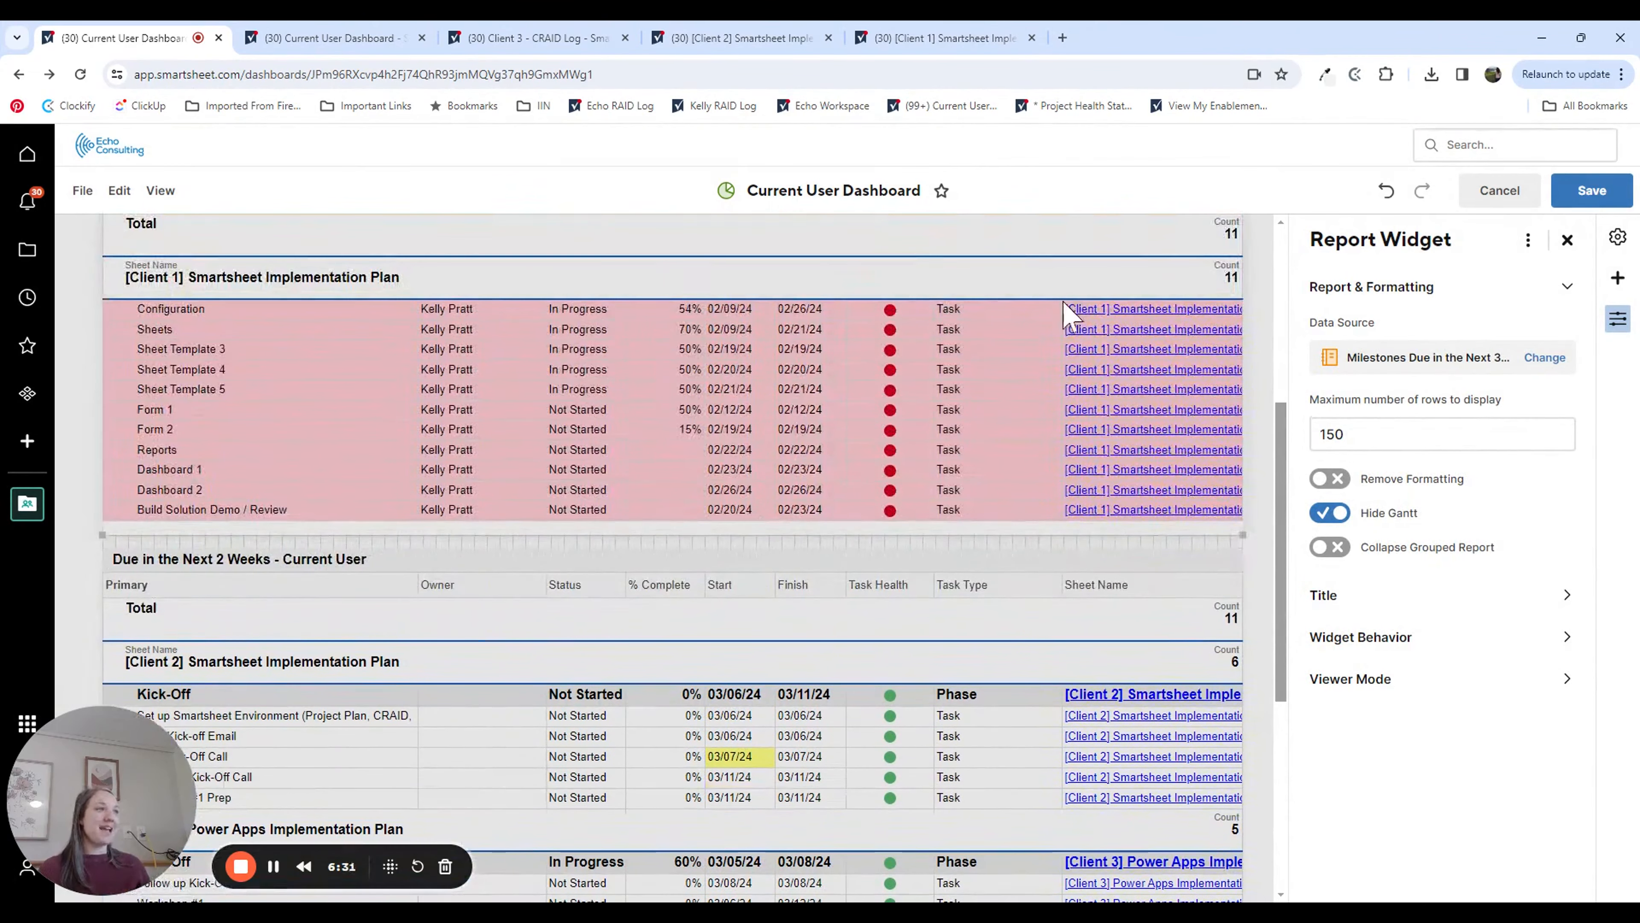
click(1032, 303)
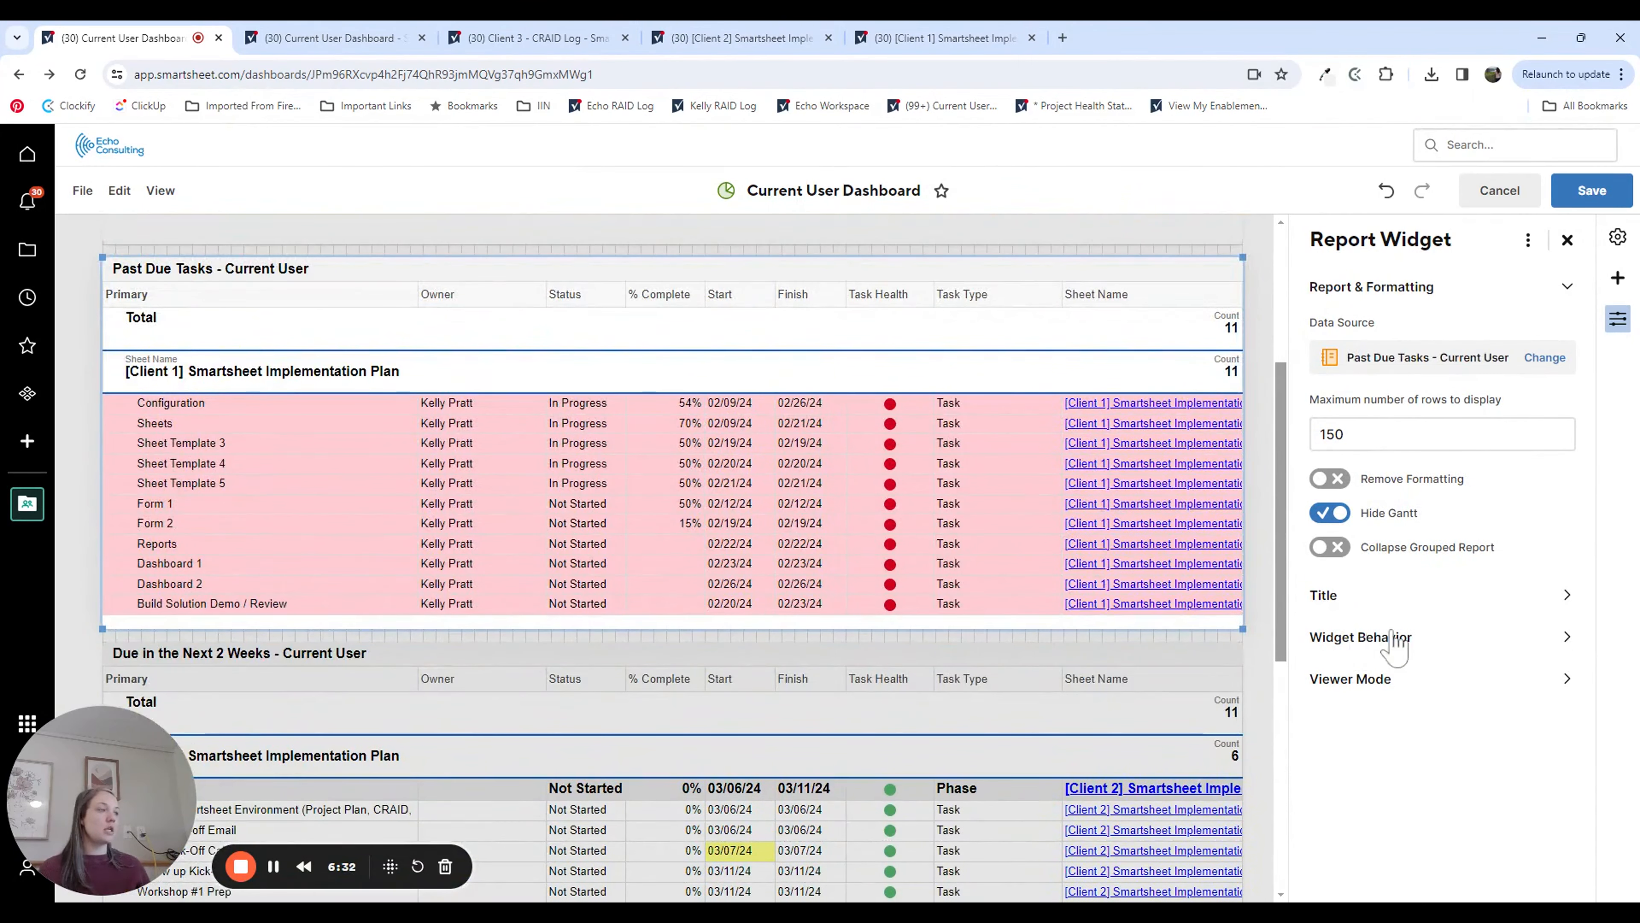
click(1362, 637)
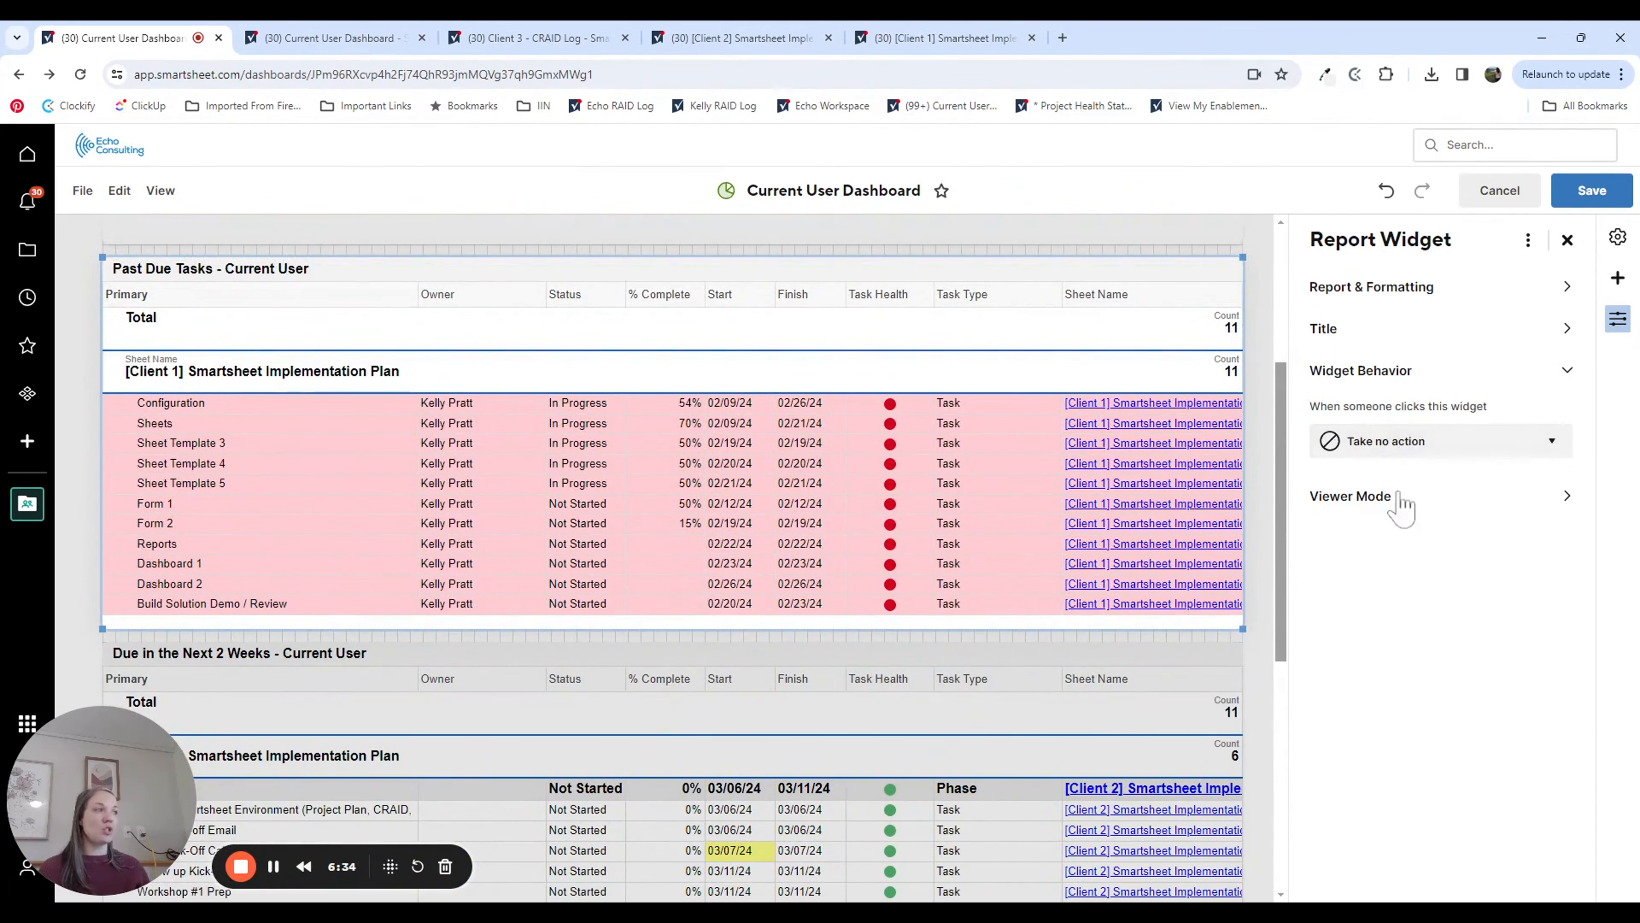
click(1414, 442)
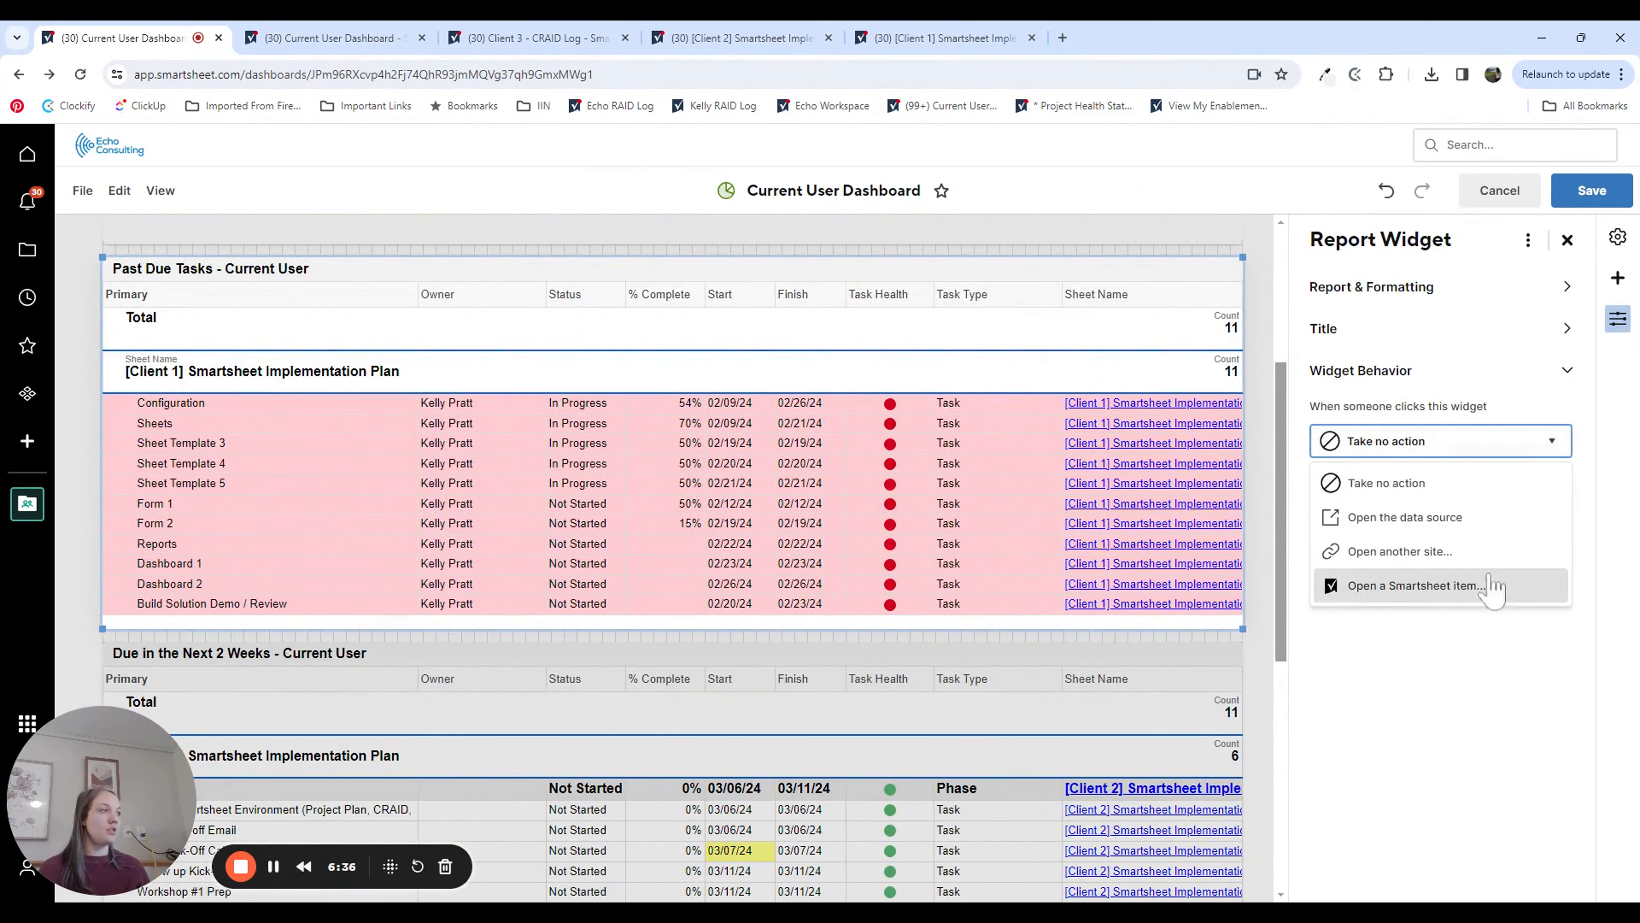
click(1402, 517)
click(1421, 499)
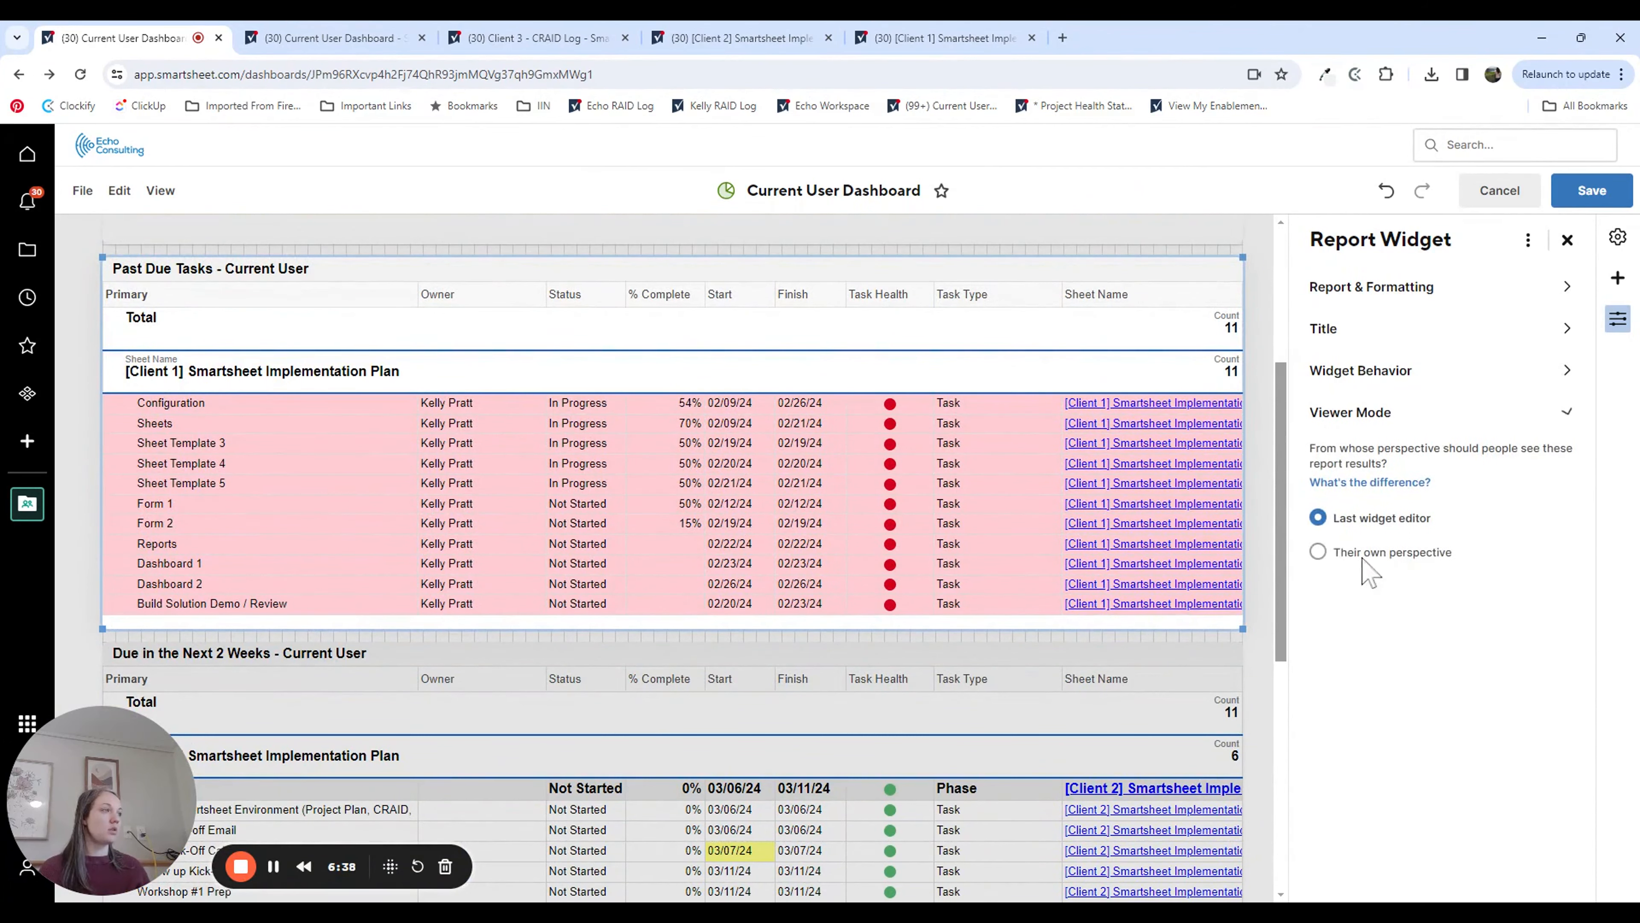
click(1318, 552)
Step: Set the Due in the Next 2 Weeks widget to open the data source and use the viewer's own perspective
scroll(1156, 563, down, 4)
click(1156, 568)
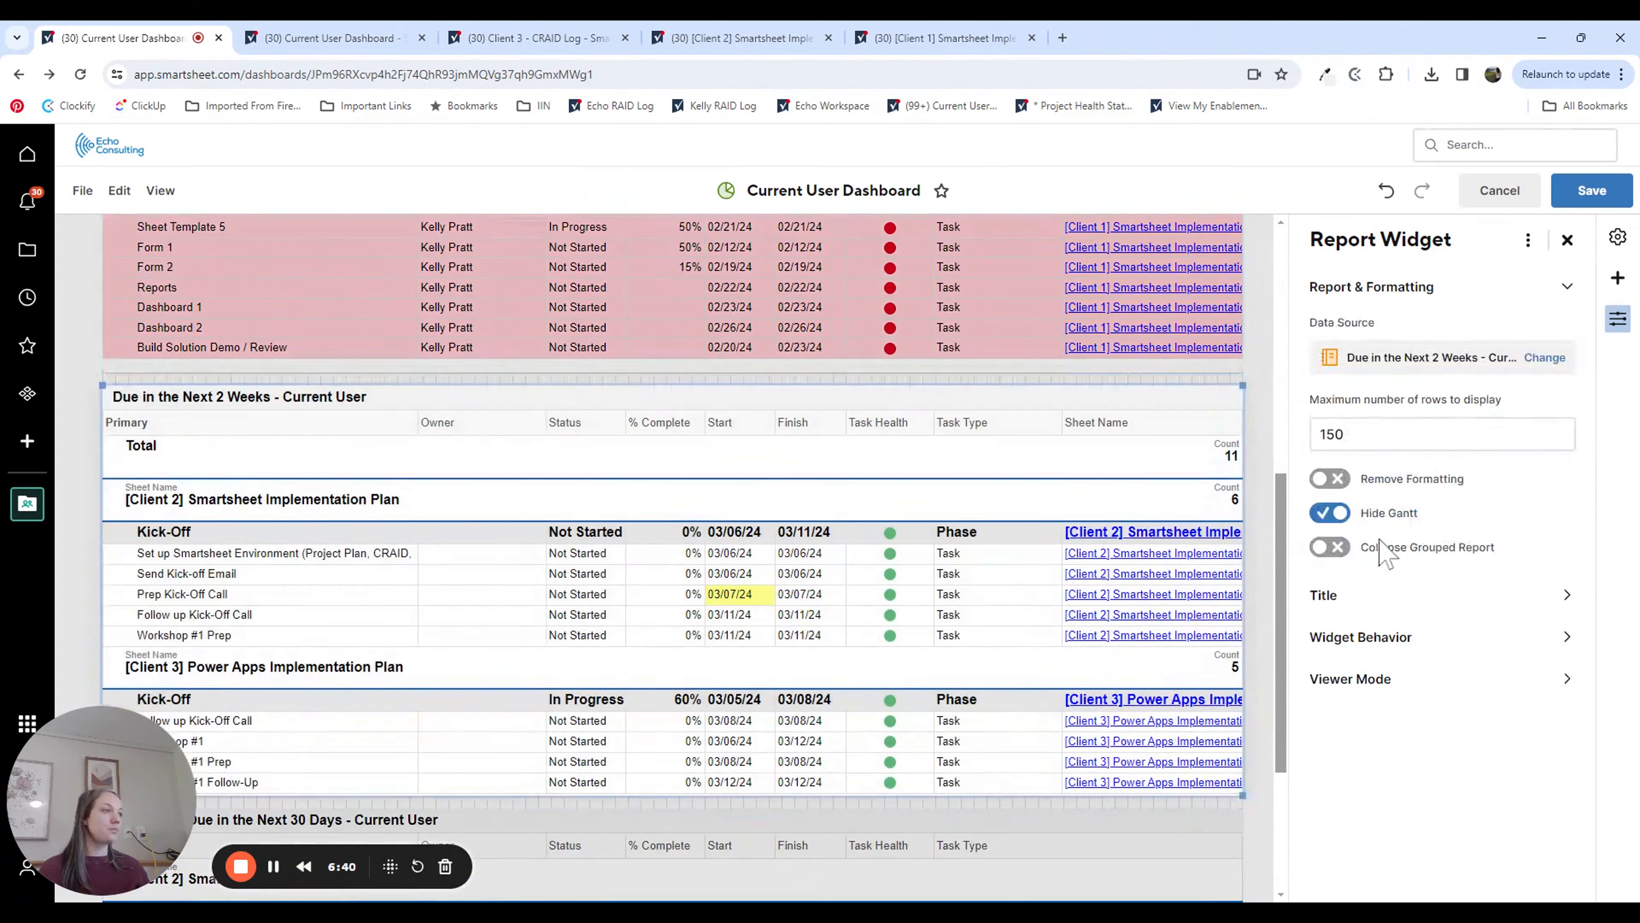
click(1363, 637)
click(1440, 441)
click(1408, 549)
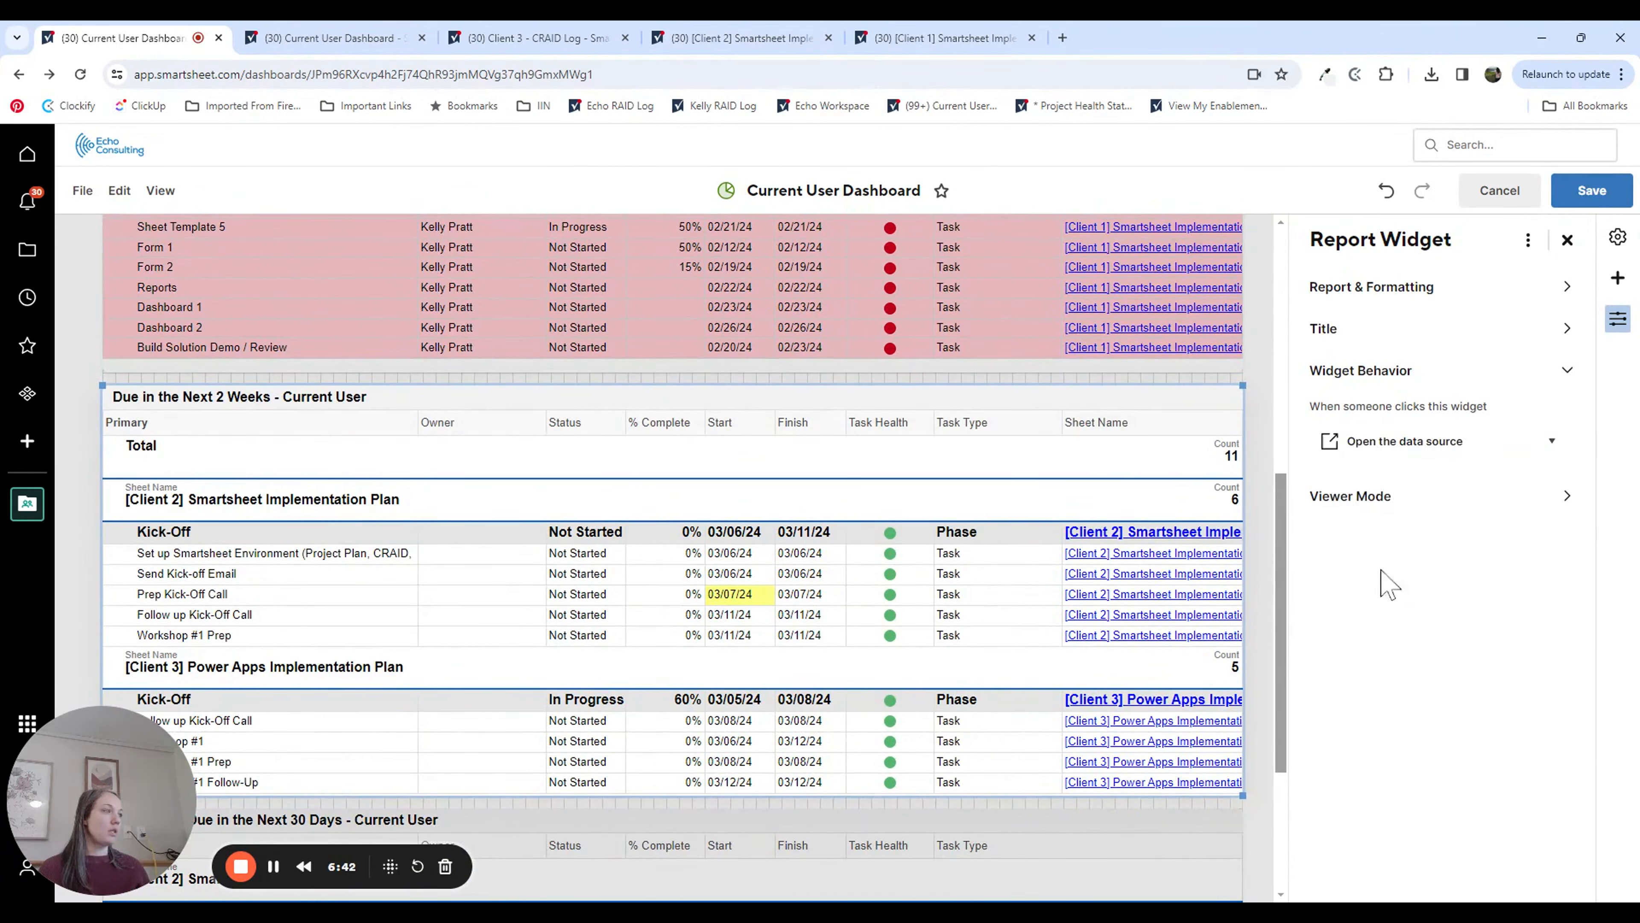
click(1401, 499)
click(1356, 554)
Step: Make the Milestones widget open its data source and use the viewer's own perspective, and save the dashboard
scroll(1091, 726, down, 4)
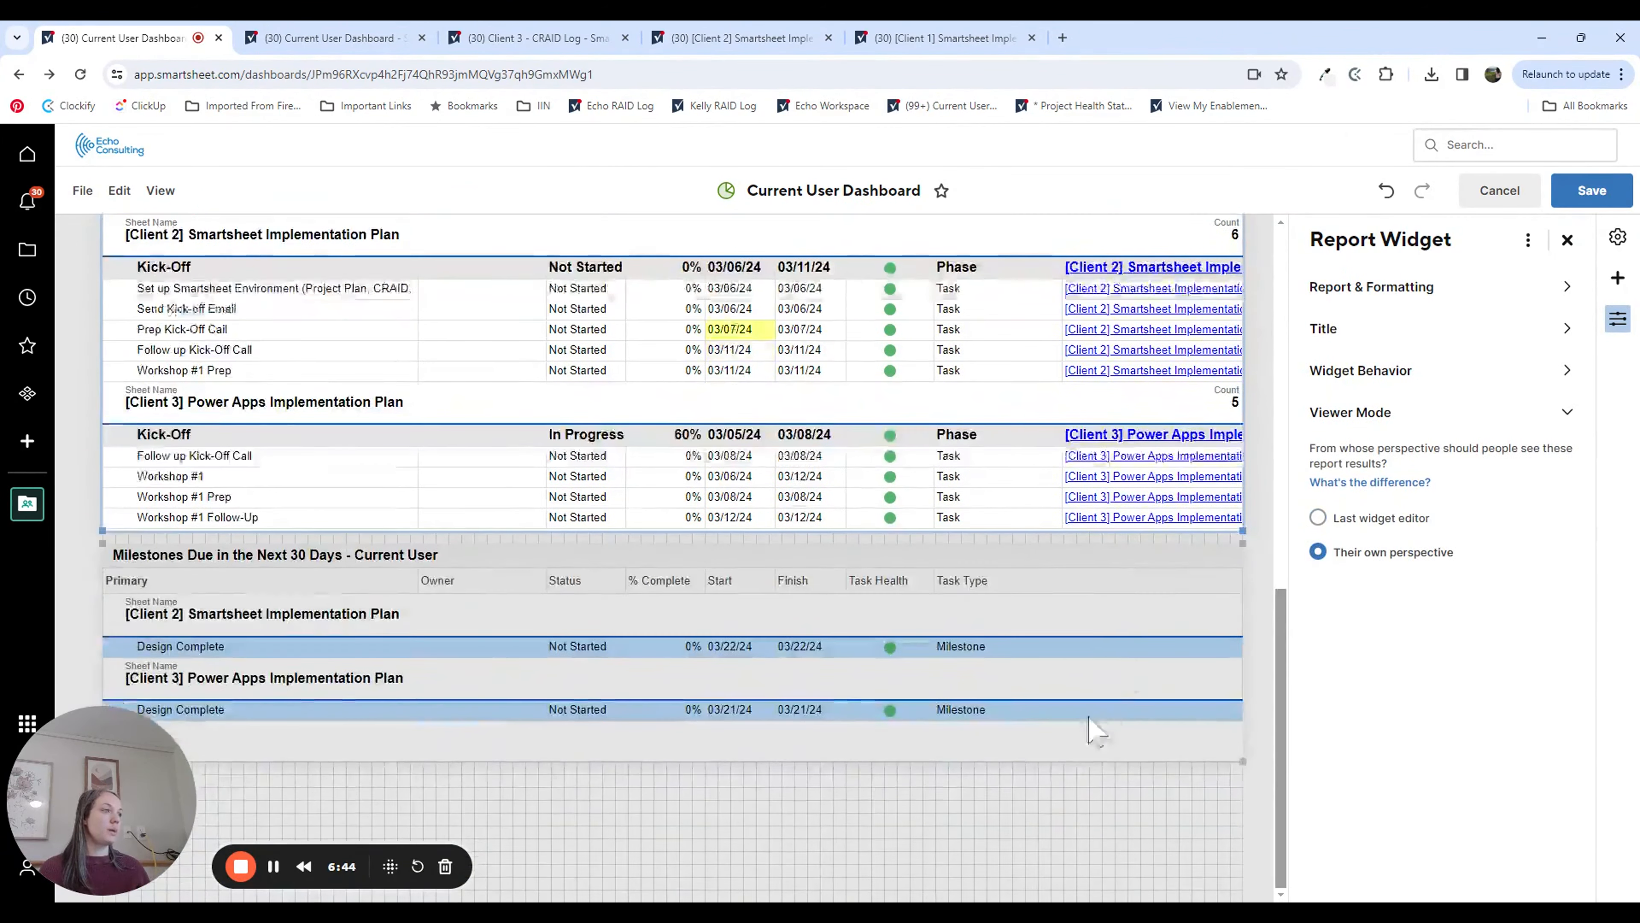
click(1091, 725)
click(1392, 638)
click(1385, 444)
click(1414, 519)
click(1439, 498)
click(1366, 554)
click(1591, 190)
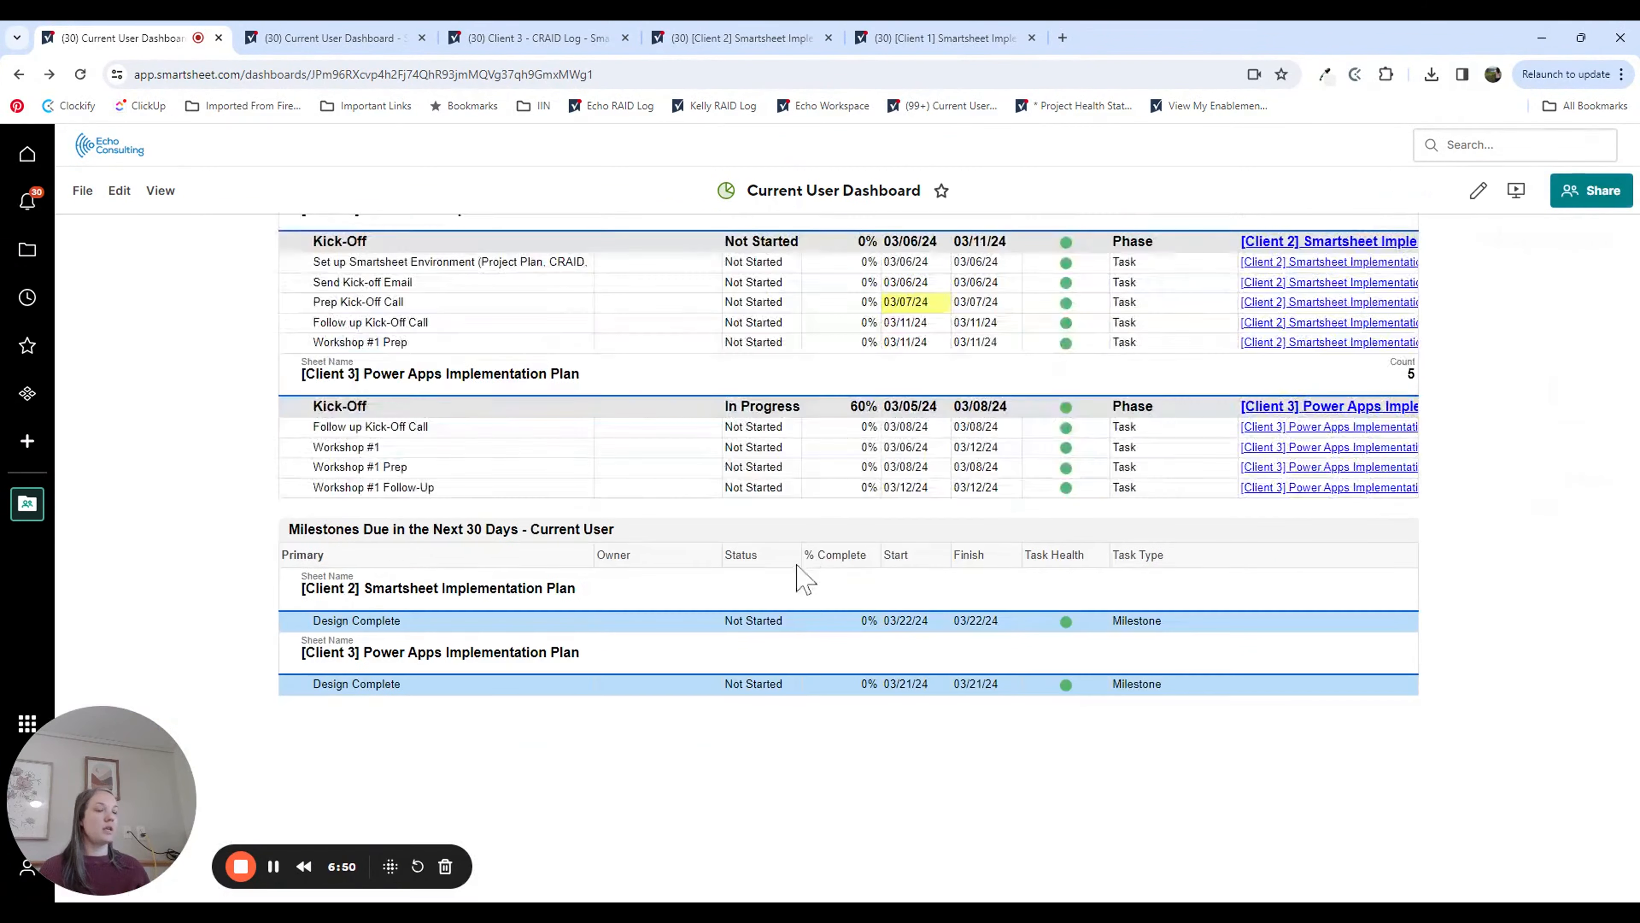
Step: Open the Due in the Next 2 Weeks - Current User report from its widget and examine its source sheets and Assigned To filter
scroll(1446, 768, up, 4)
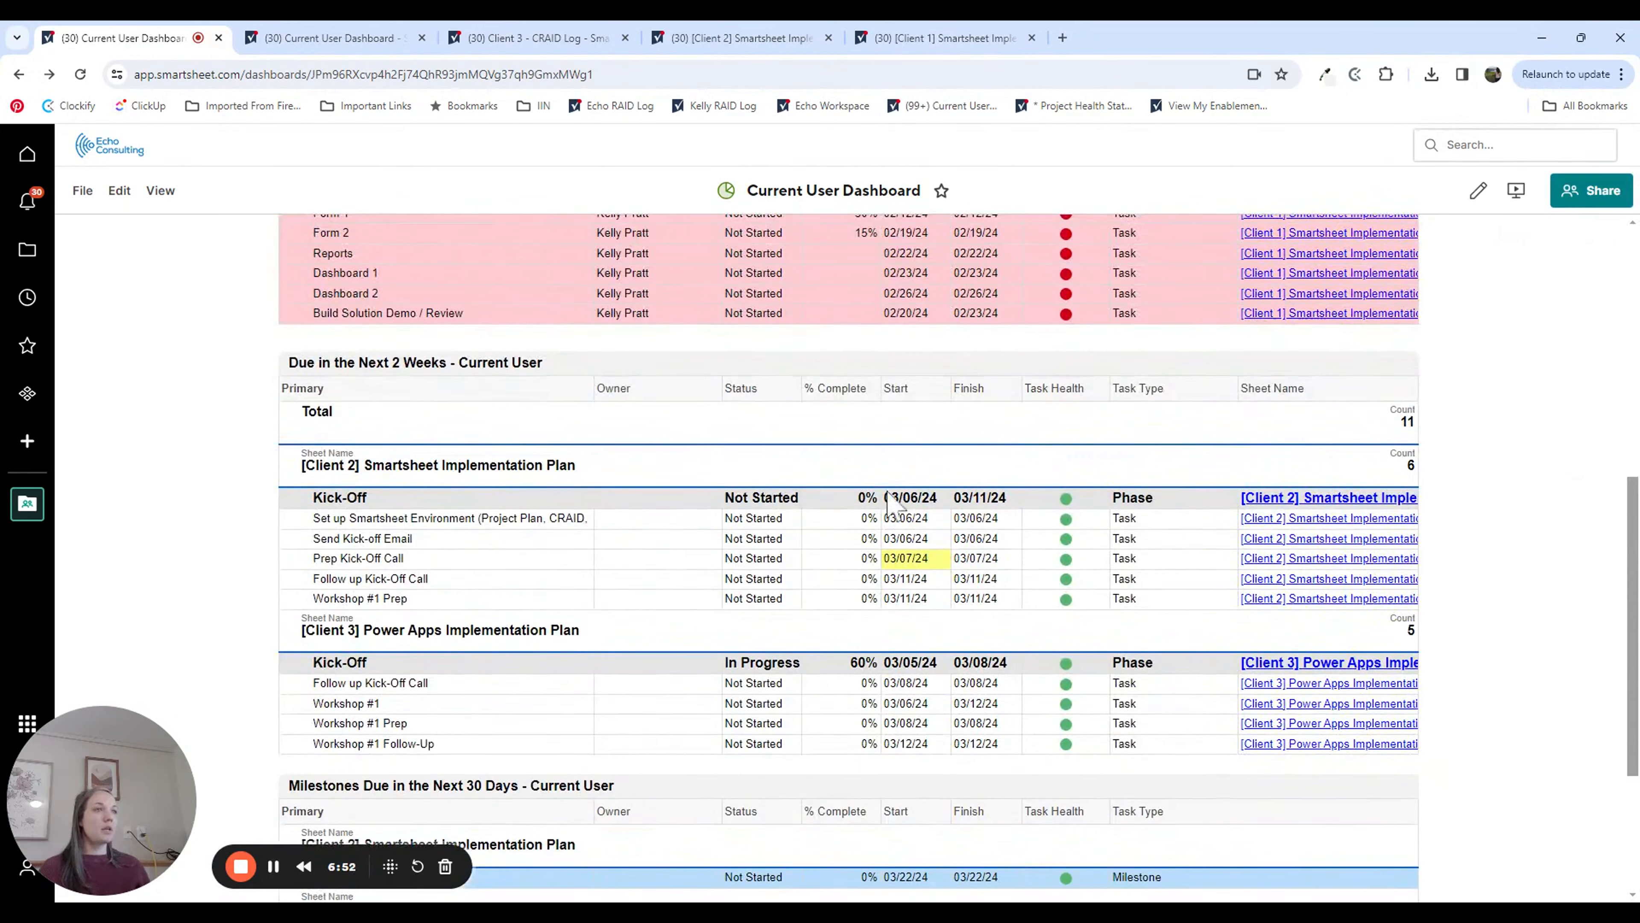
scroll(891, 501, up, 3)
click(945, 659)
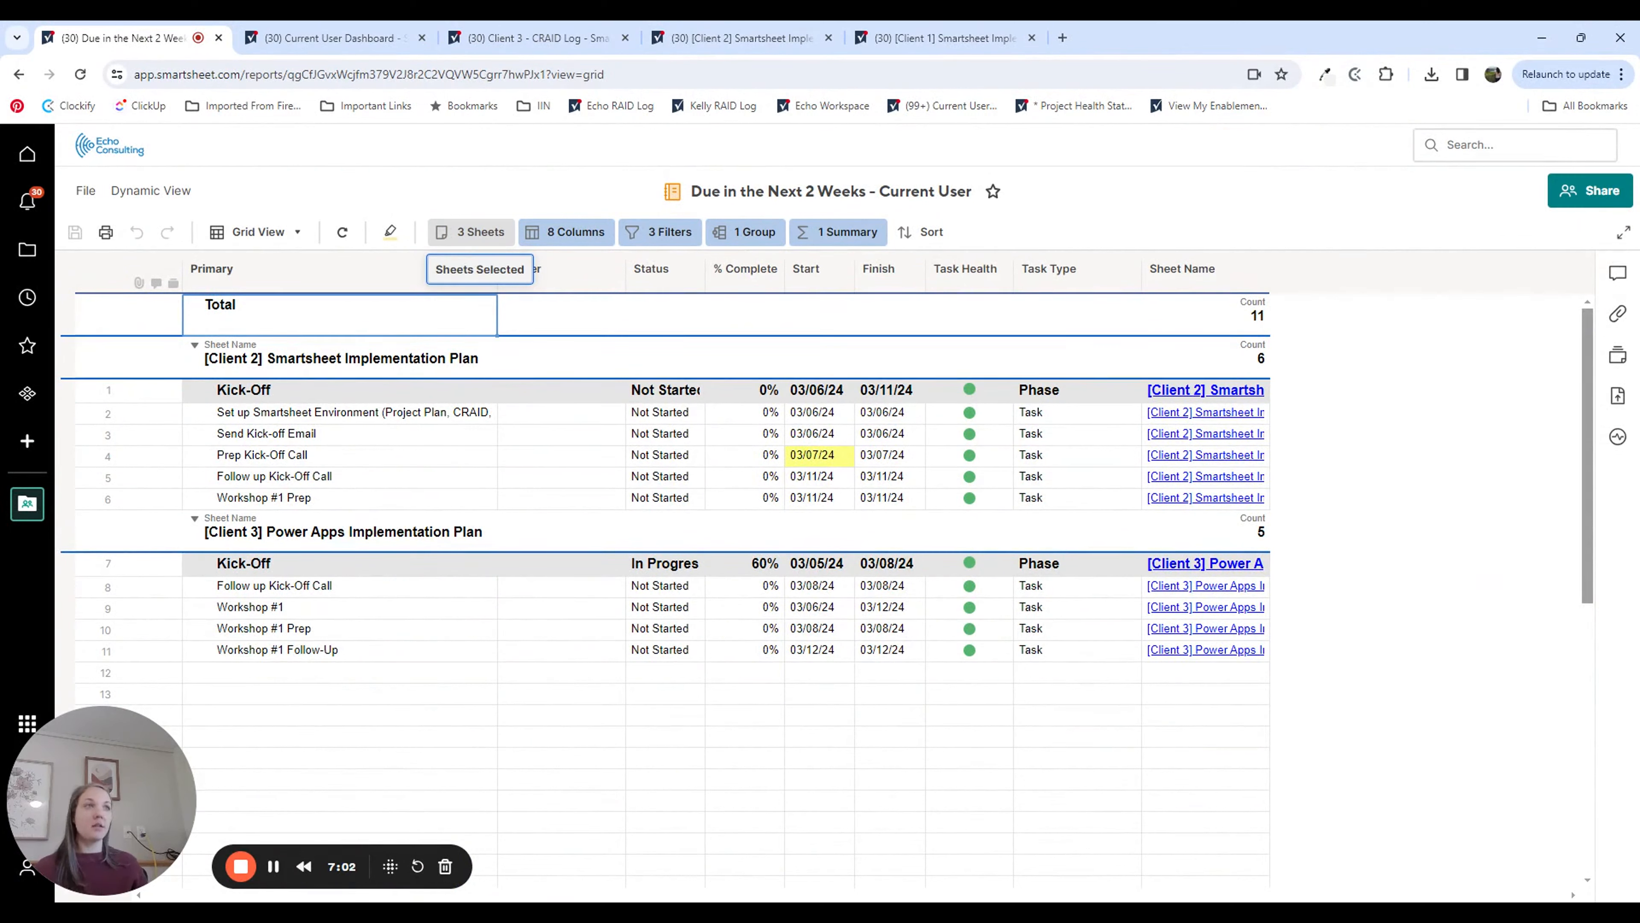
click(471, 238)
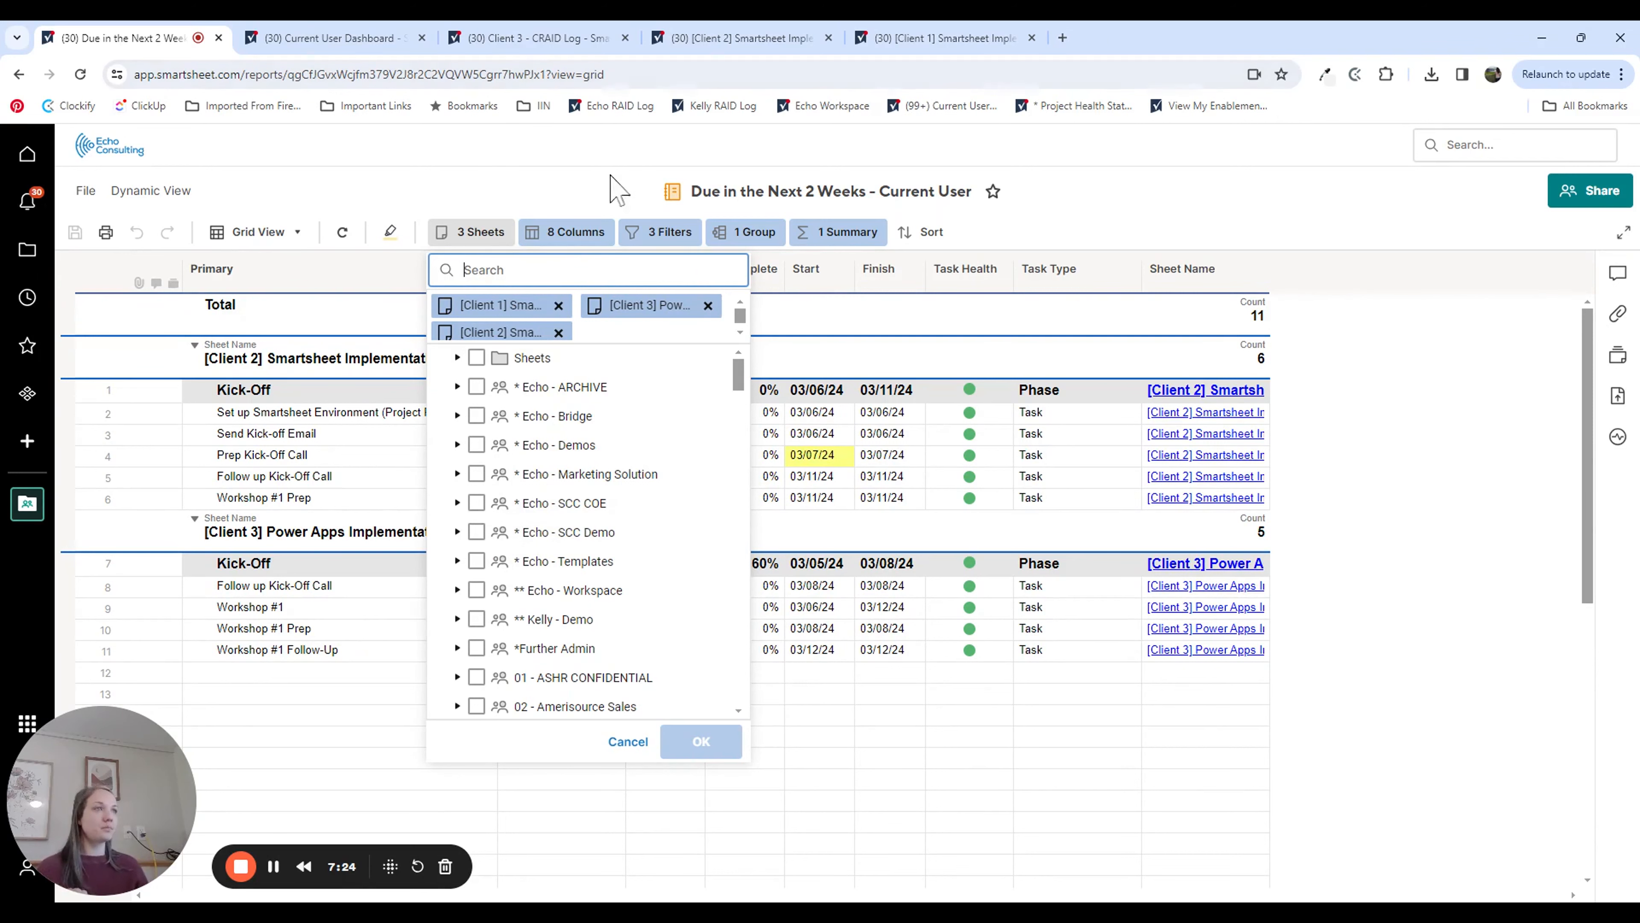
click(672, 233)
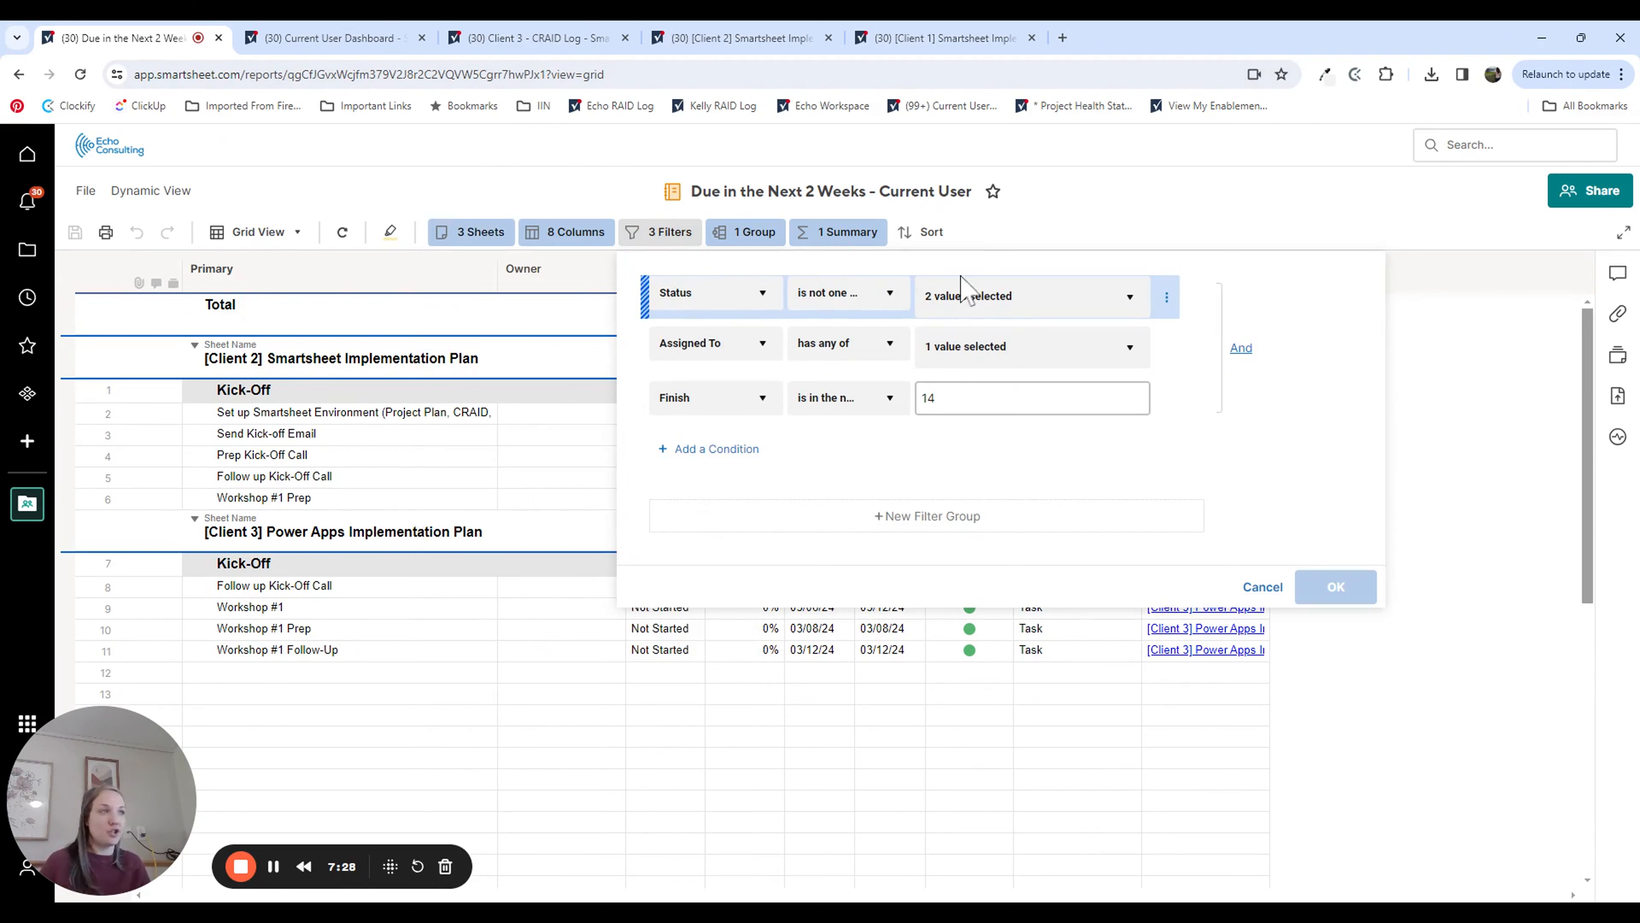
mouse_move(985, 310)
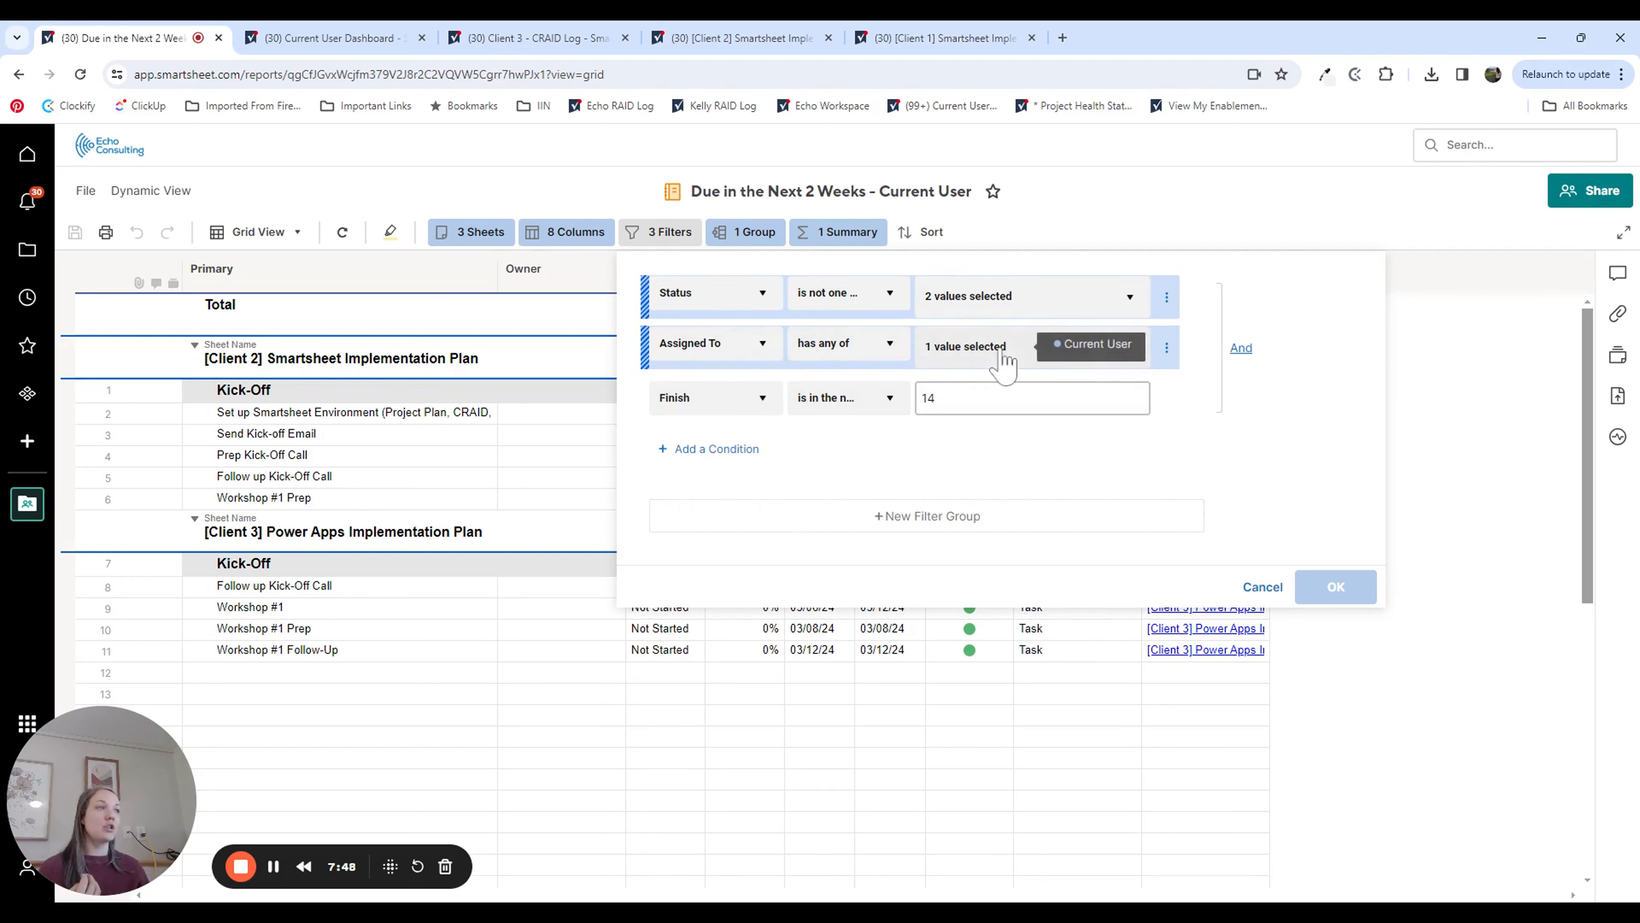
click(1130, 352)
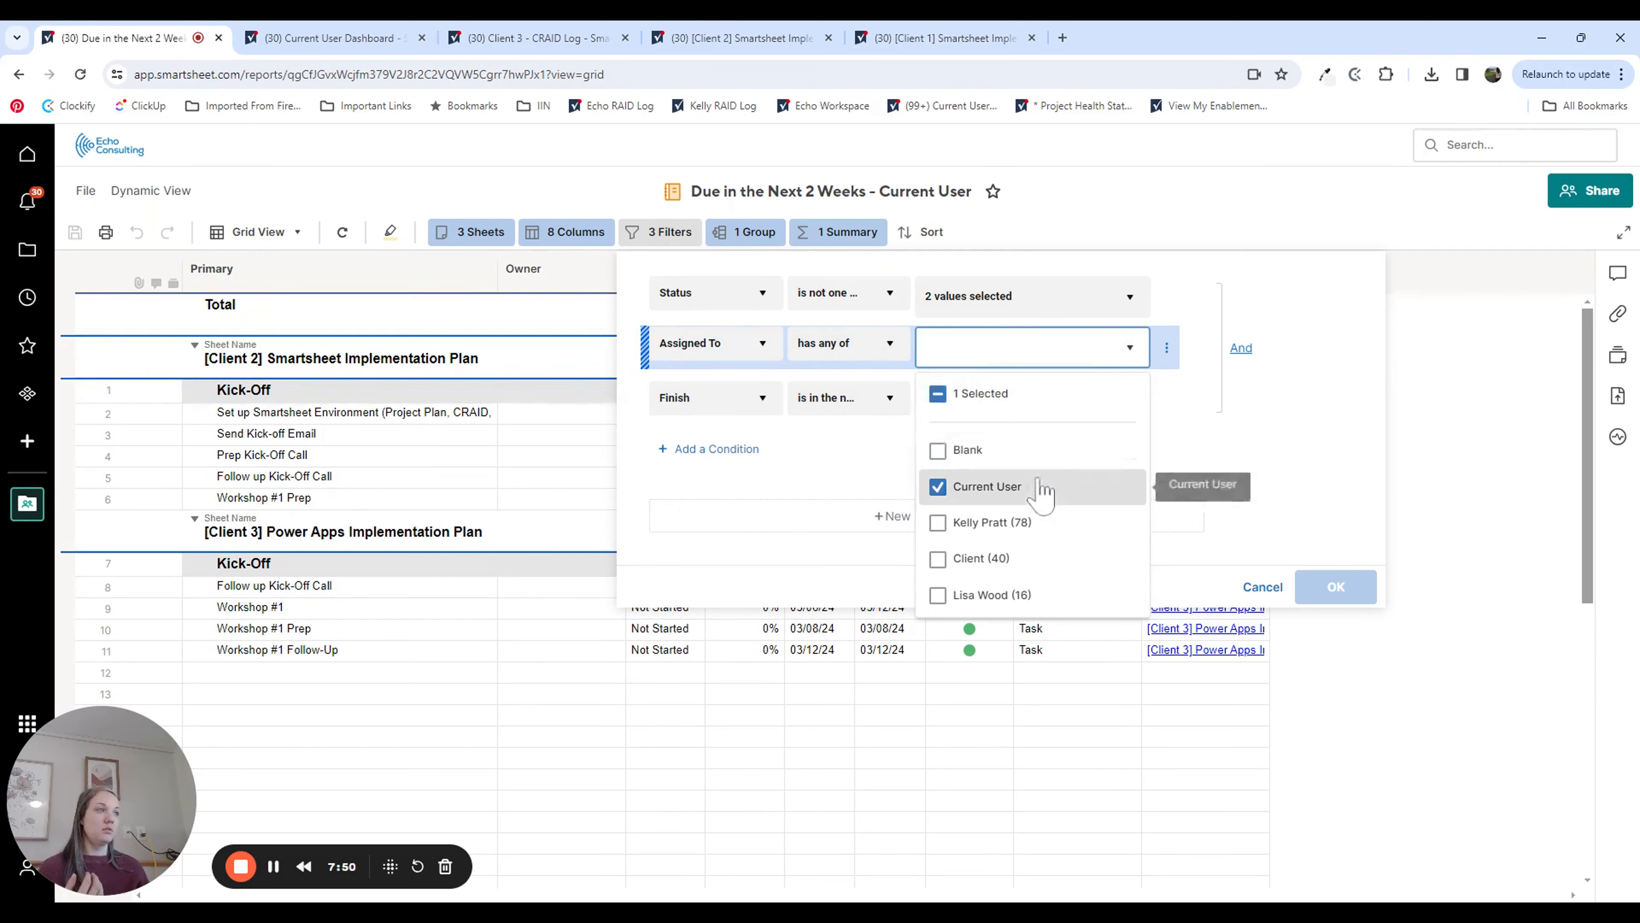
click(1266, 589)
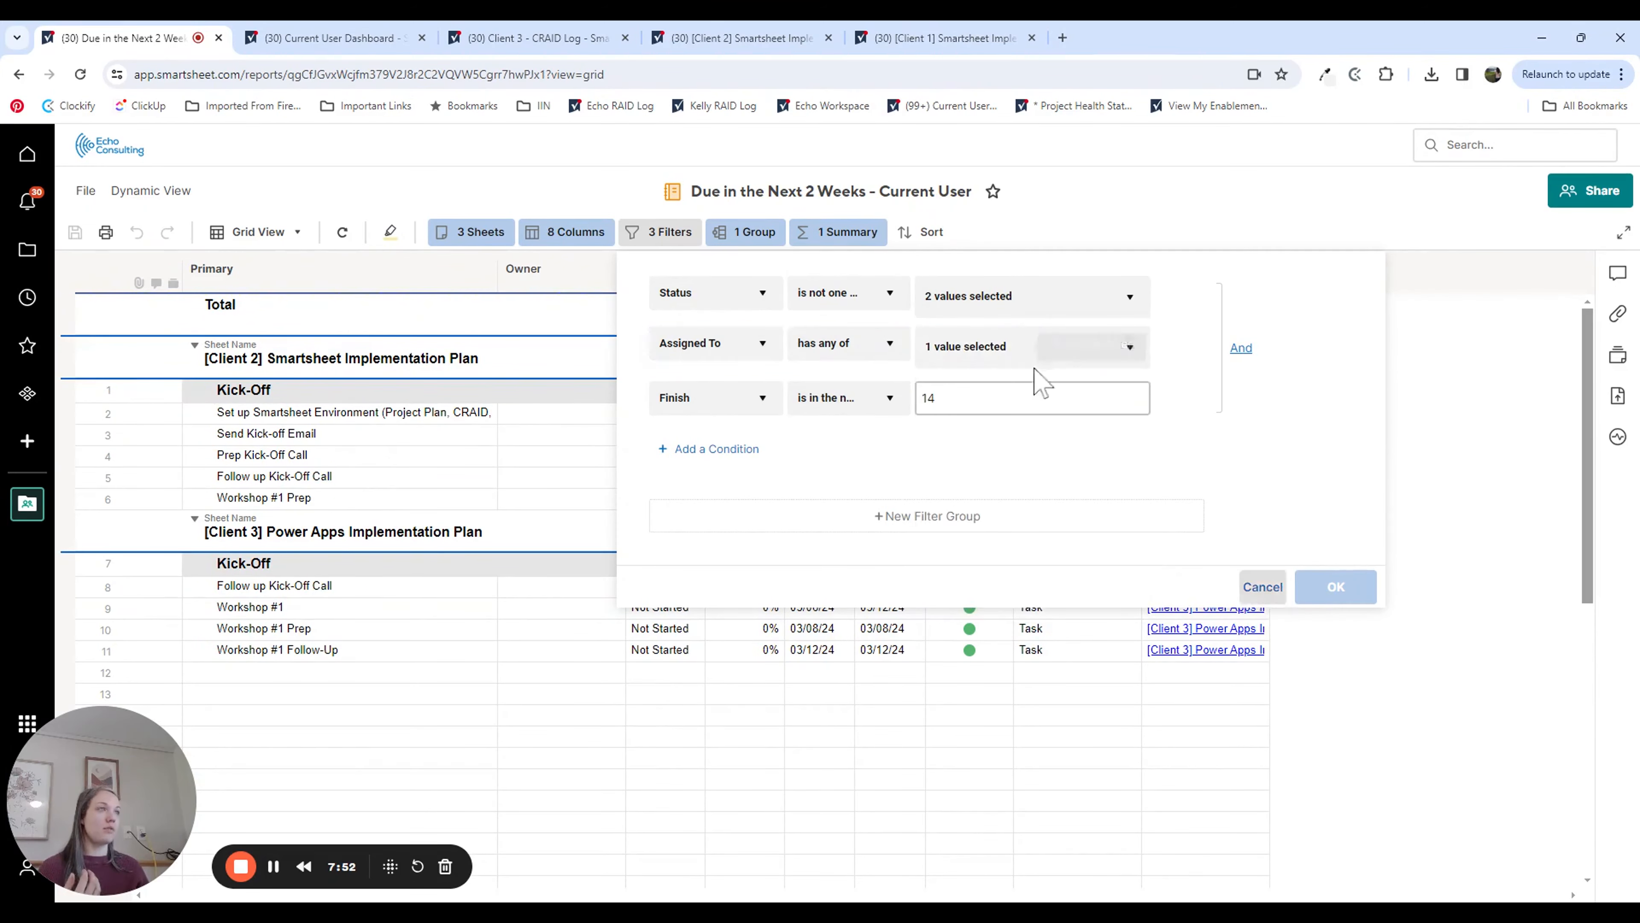
Step: Return to the dashboard, reopen it for editing and add a report widget below the Milestones widget
click(18, 76)
scroll(1160, 604, down, 10)
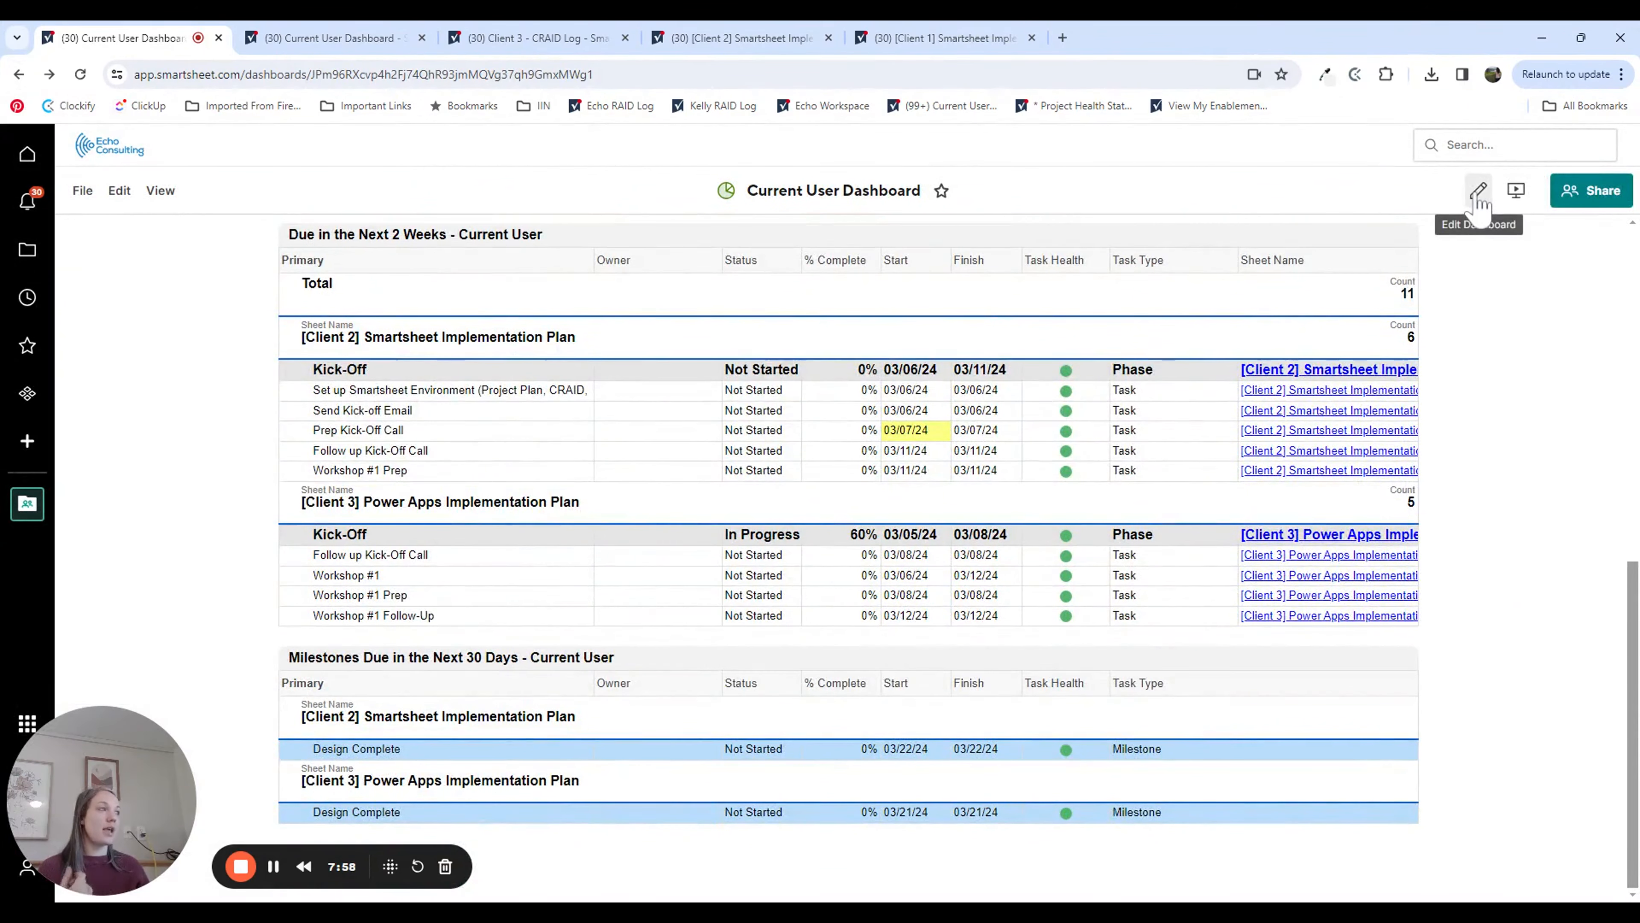
click(1479, 194)
click(1618, 278)
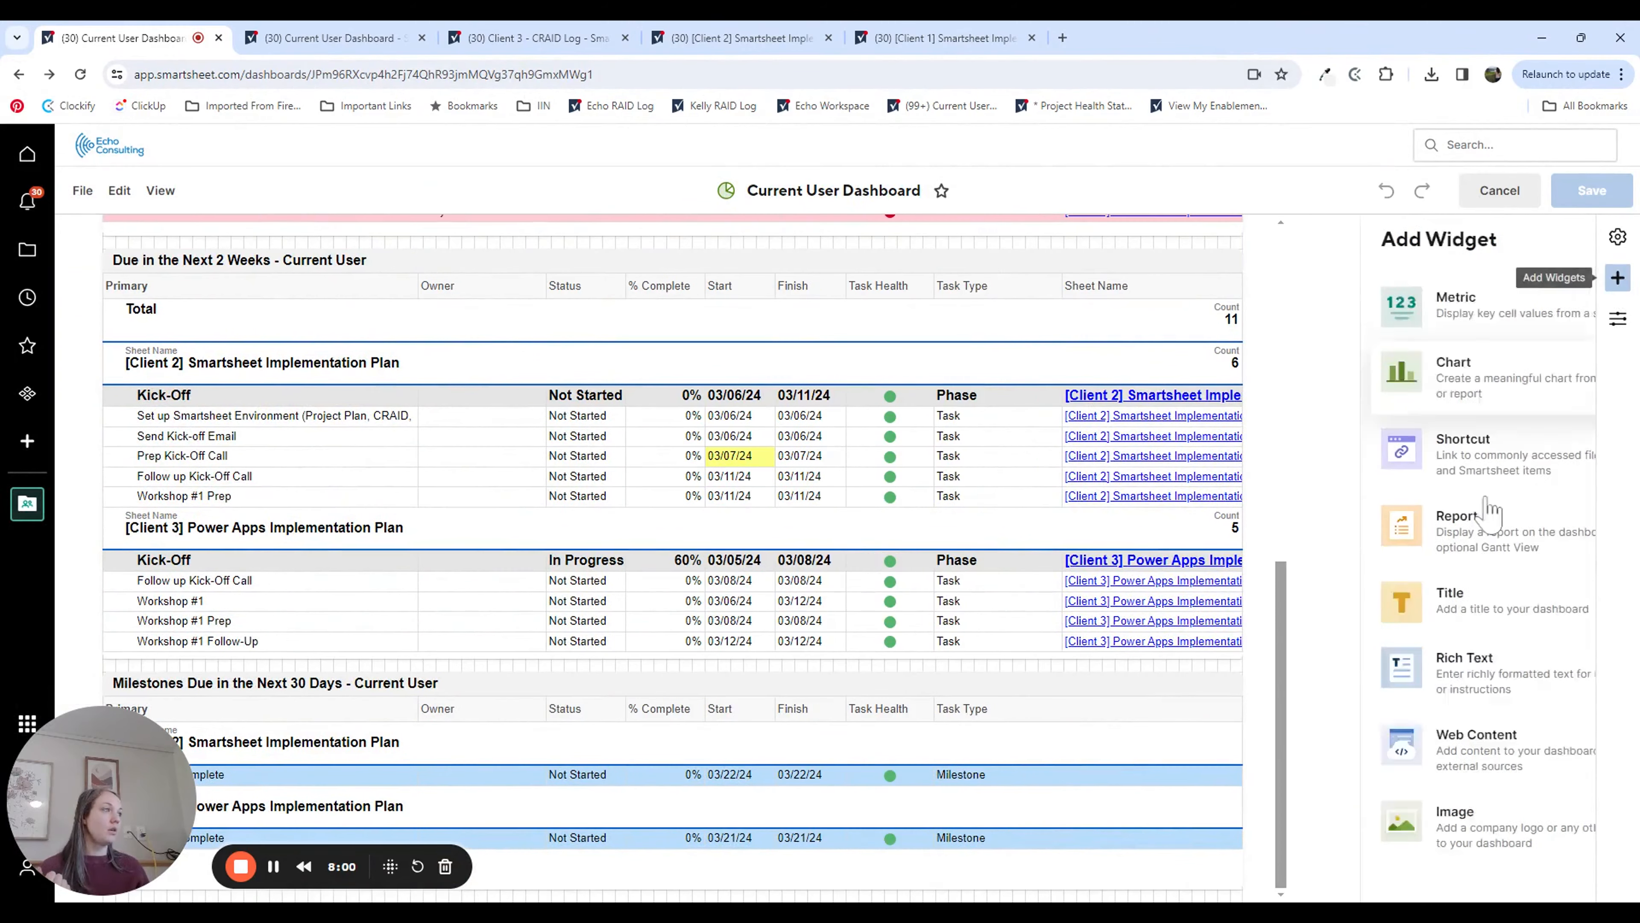
click(1435, 548)
click(1374, 356)
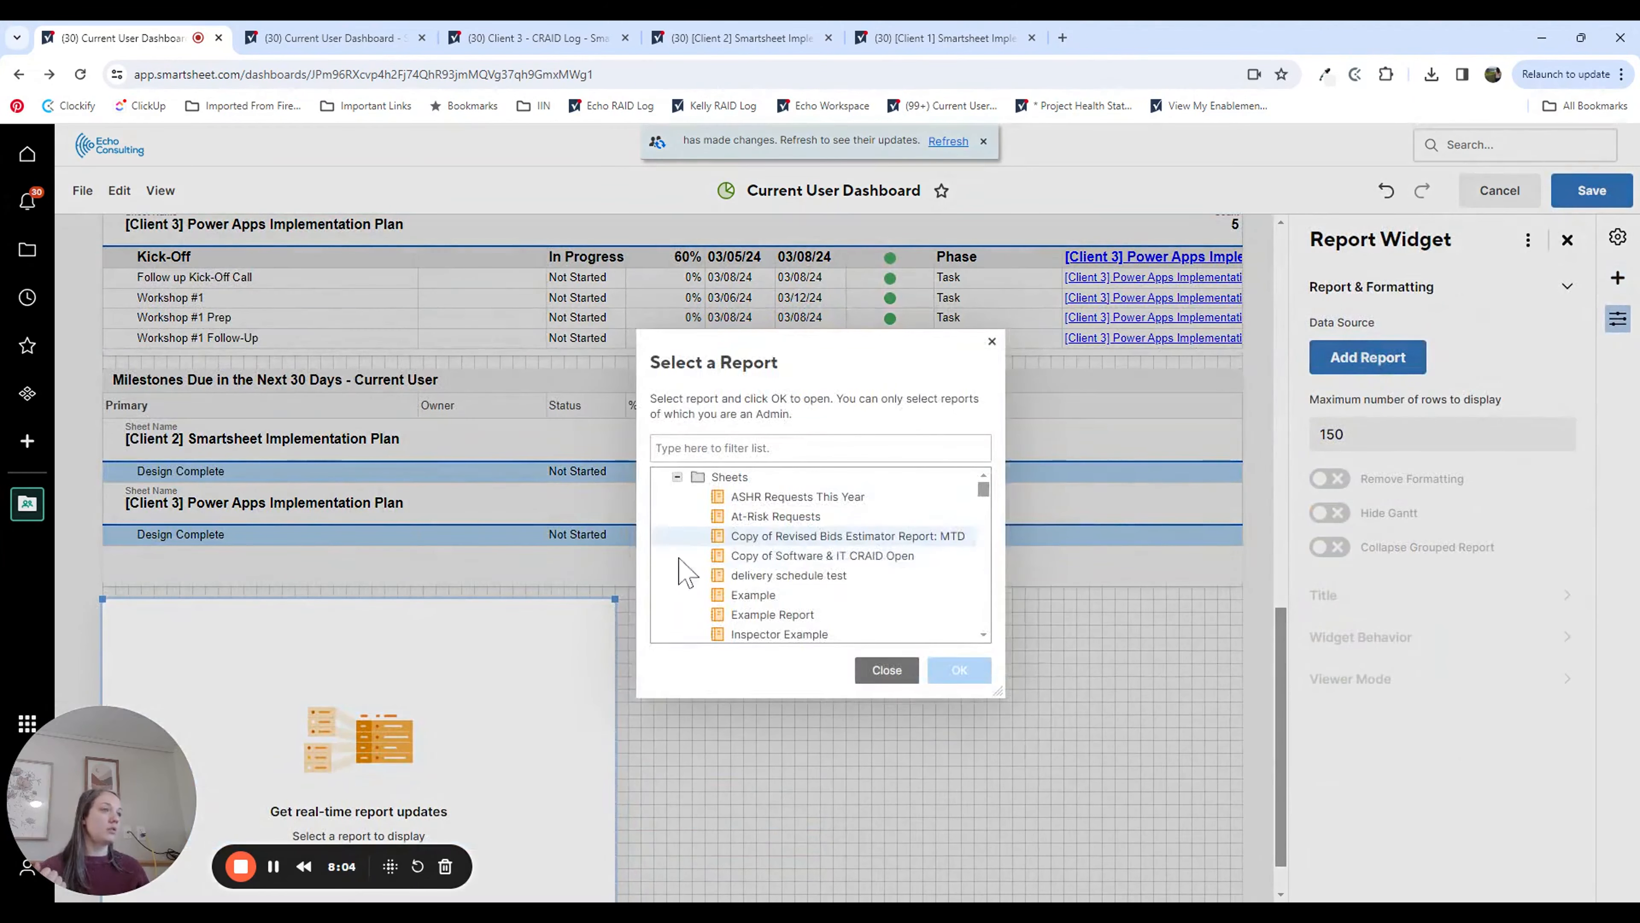
click(887, 670)
click(684, 671)
Step: Use the Open CRAID Items by Type - Current User report from the Current User folder as the empty widget's data source
scroll(575, 641, down, 1)
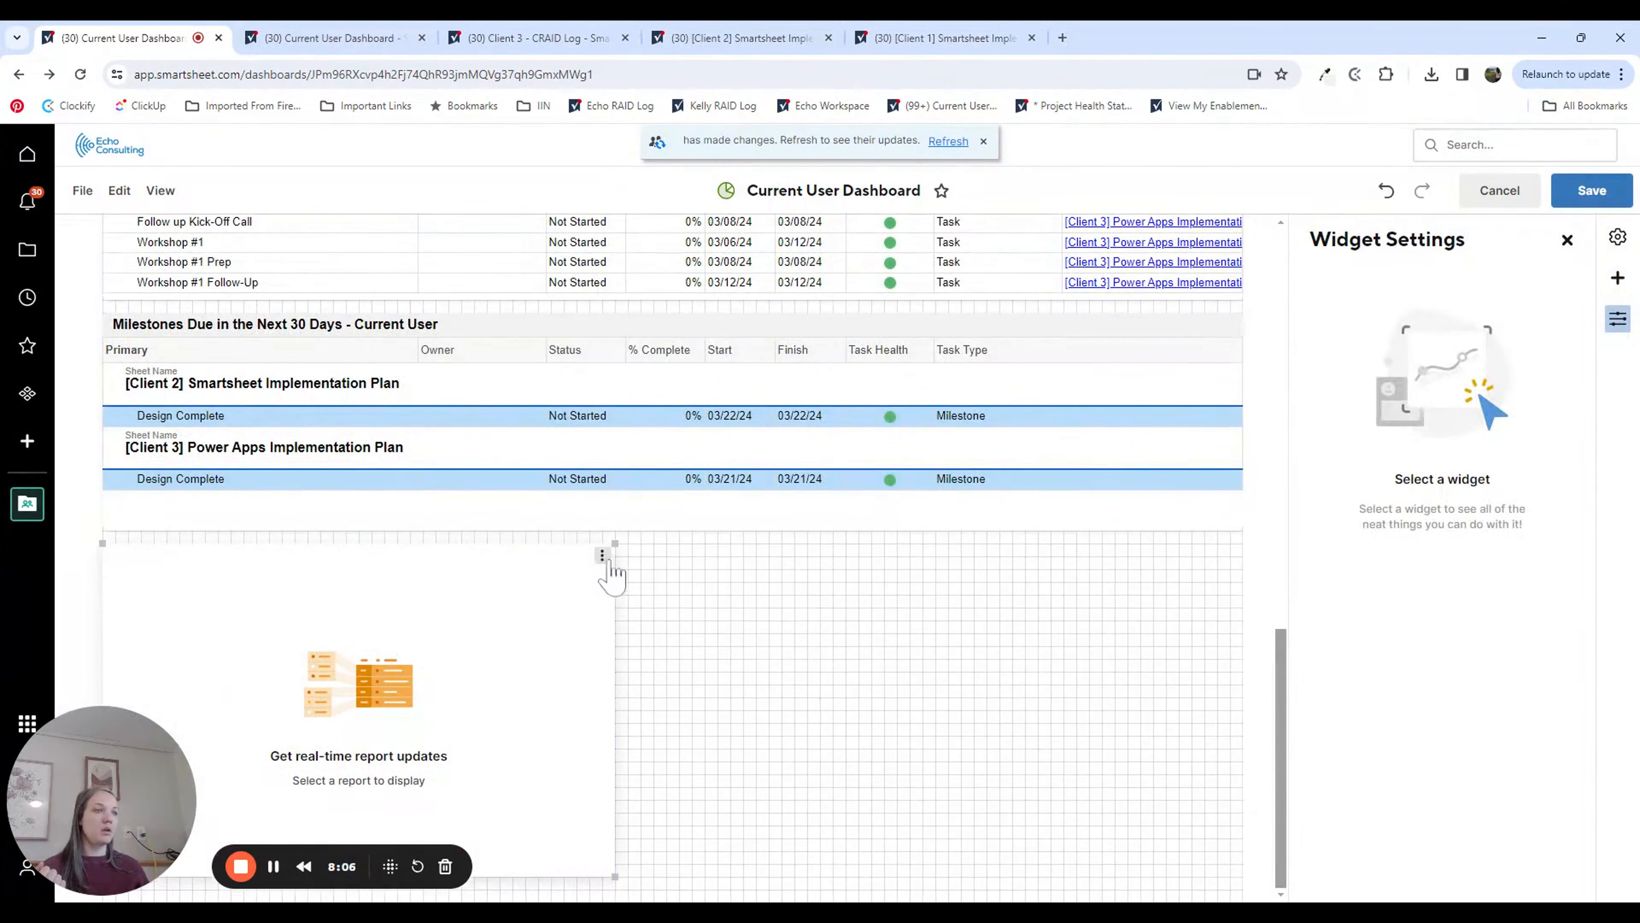
click(602, 555)
click(639, 582)
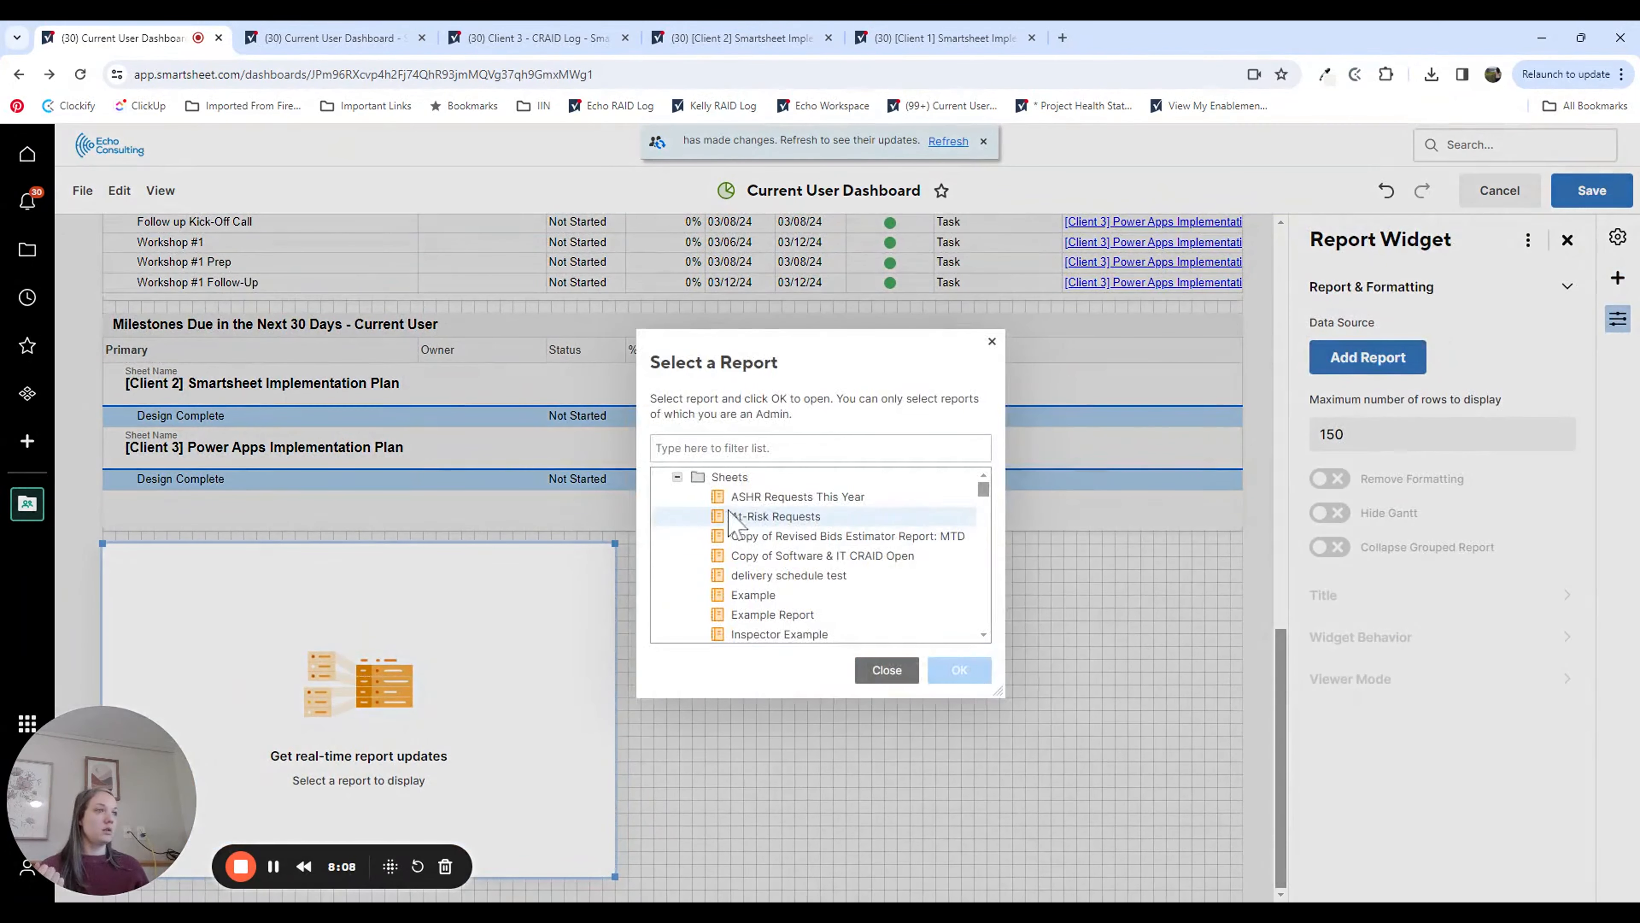
text(open craid )
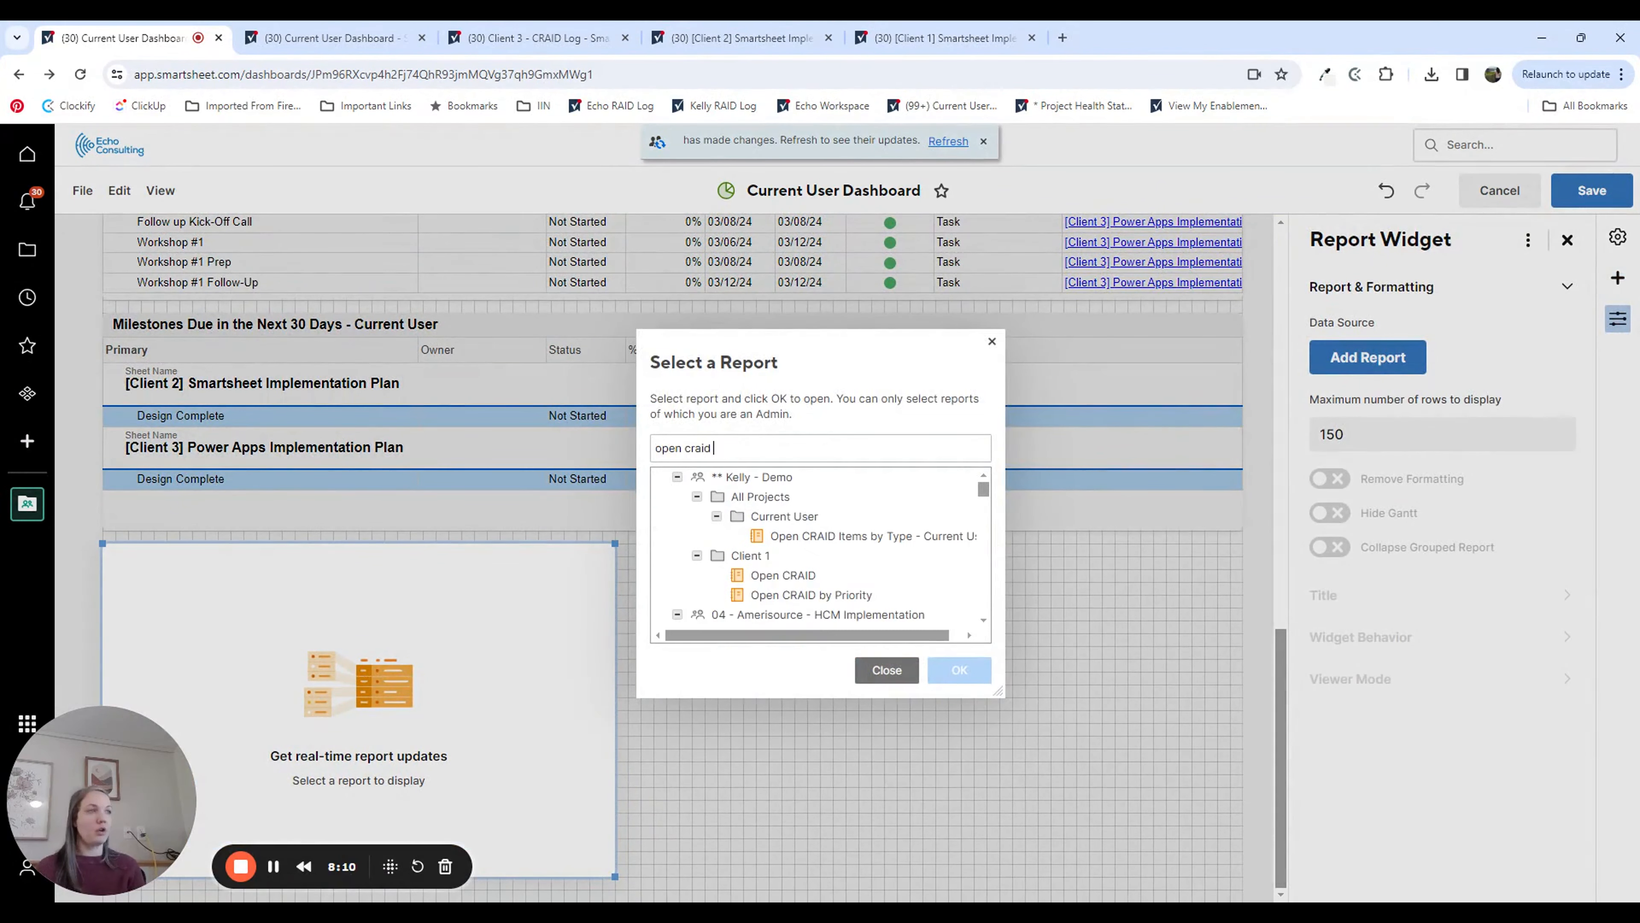
text(by type - cu)
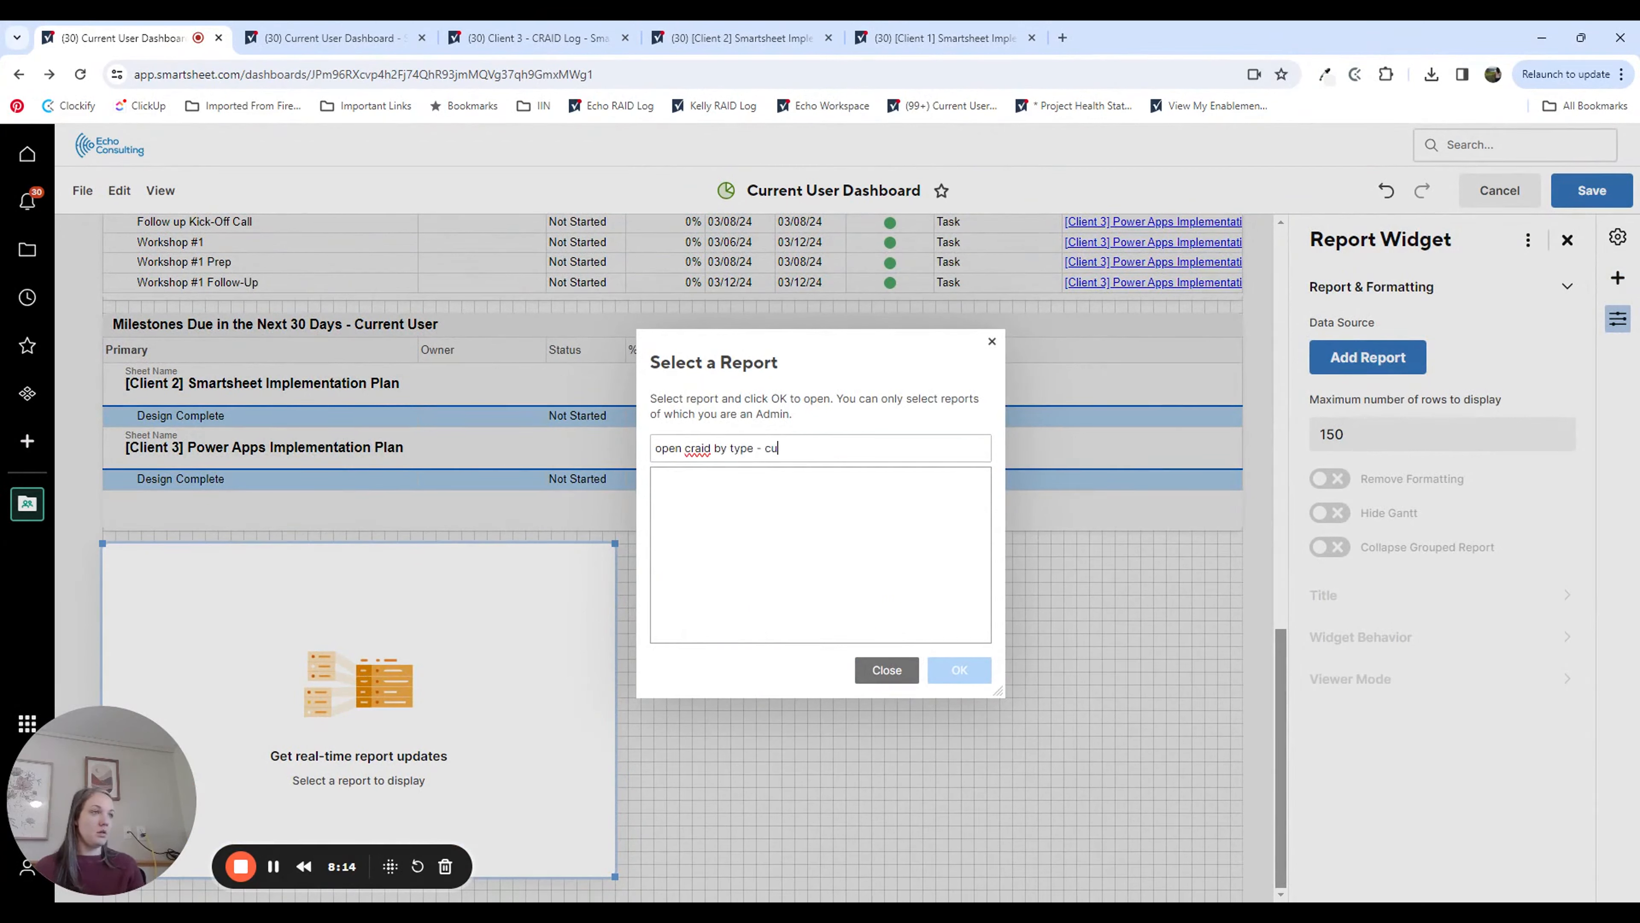
key(BackSpace)
key(BackSpace)
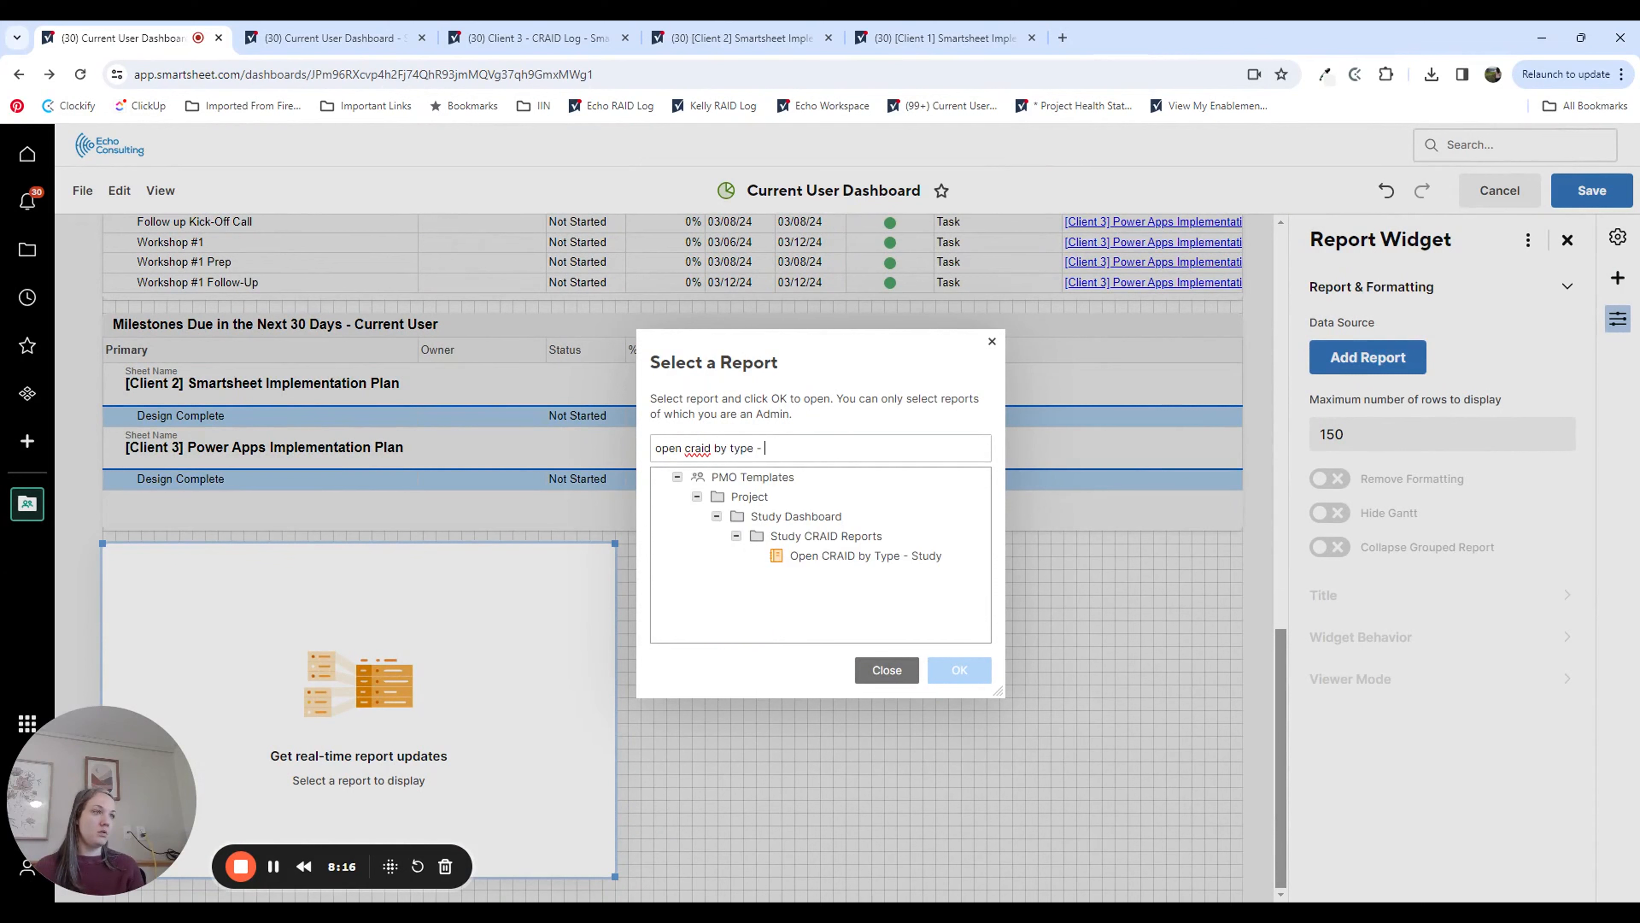
key(BackSpace)
key(BackSpace)
key(BackSpace)
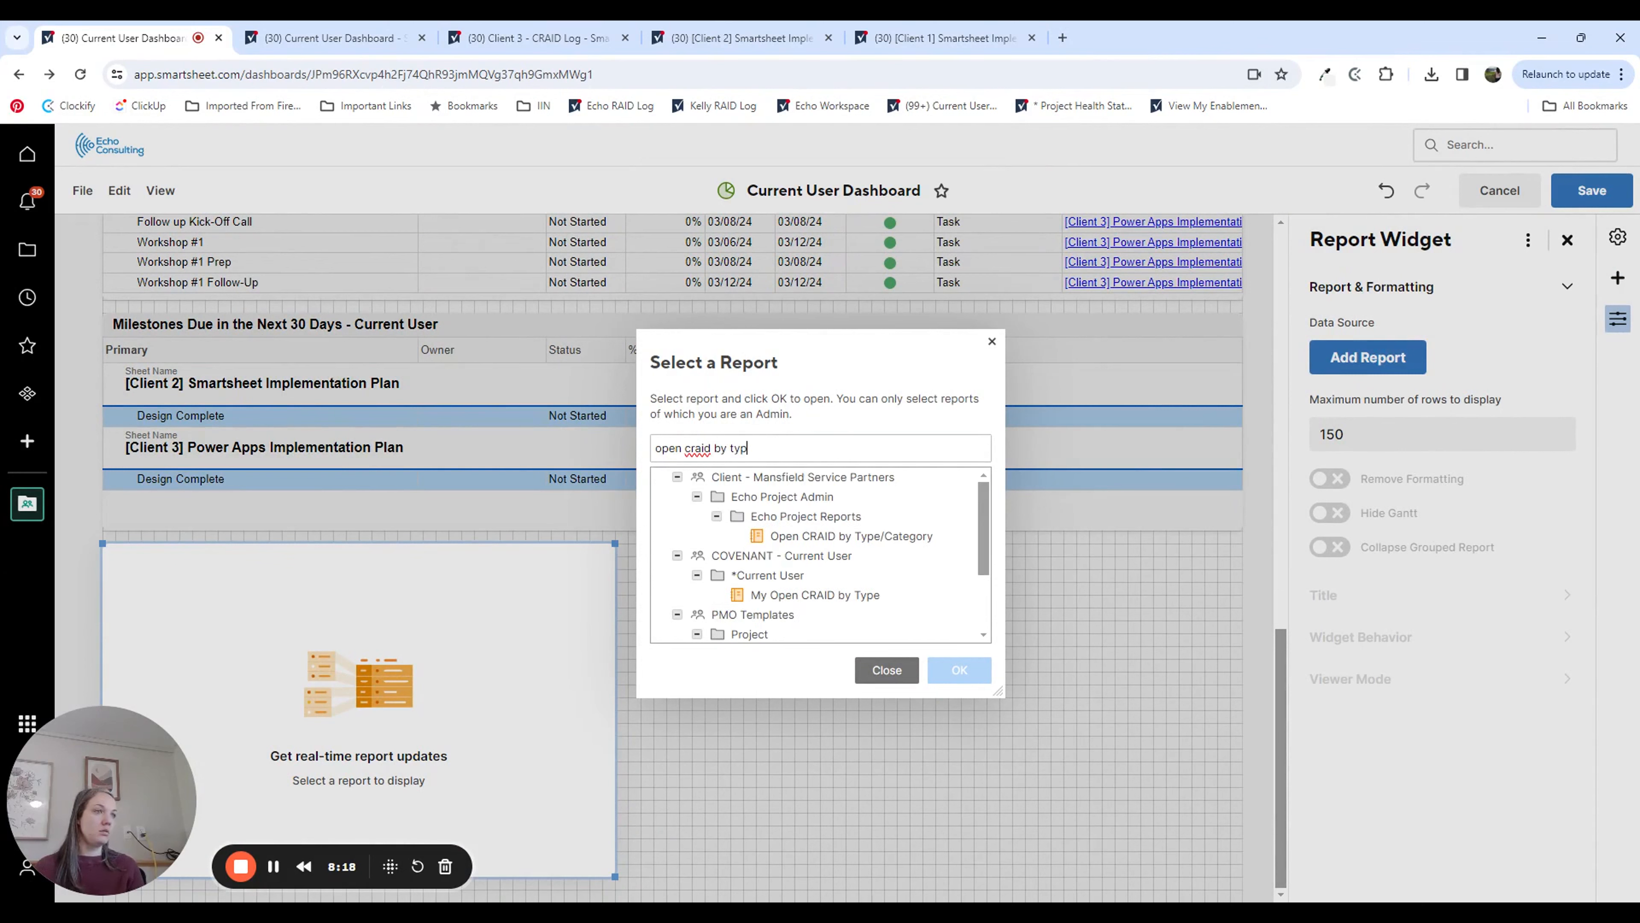
key(BackSpace)
key(BackSpace)
key(BackSpace)
key(BackSpace)
key(BackSpace)
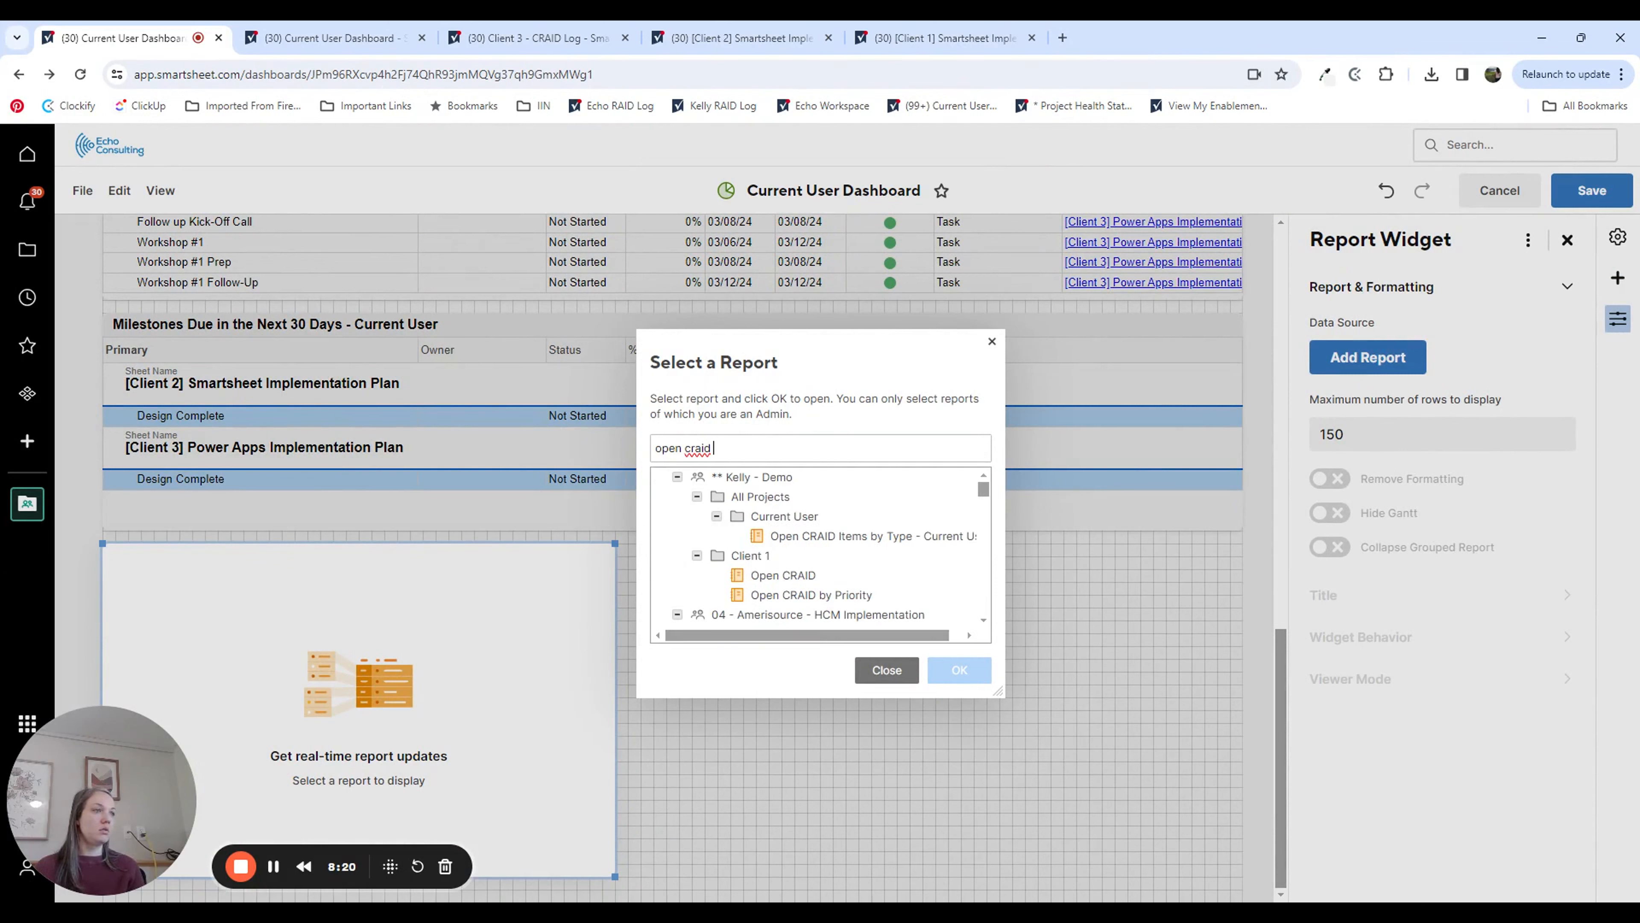
click(829, 538)
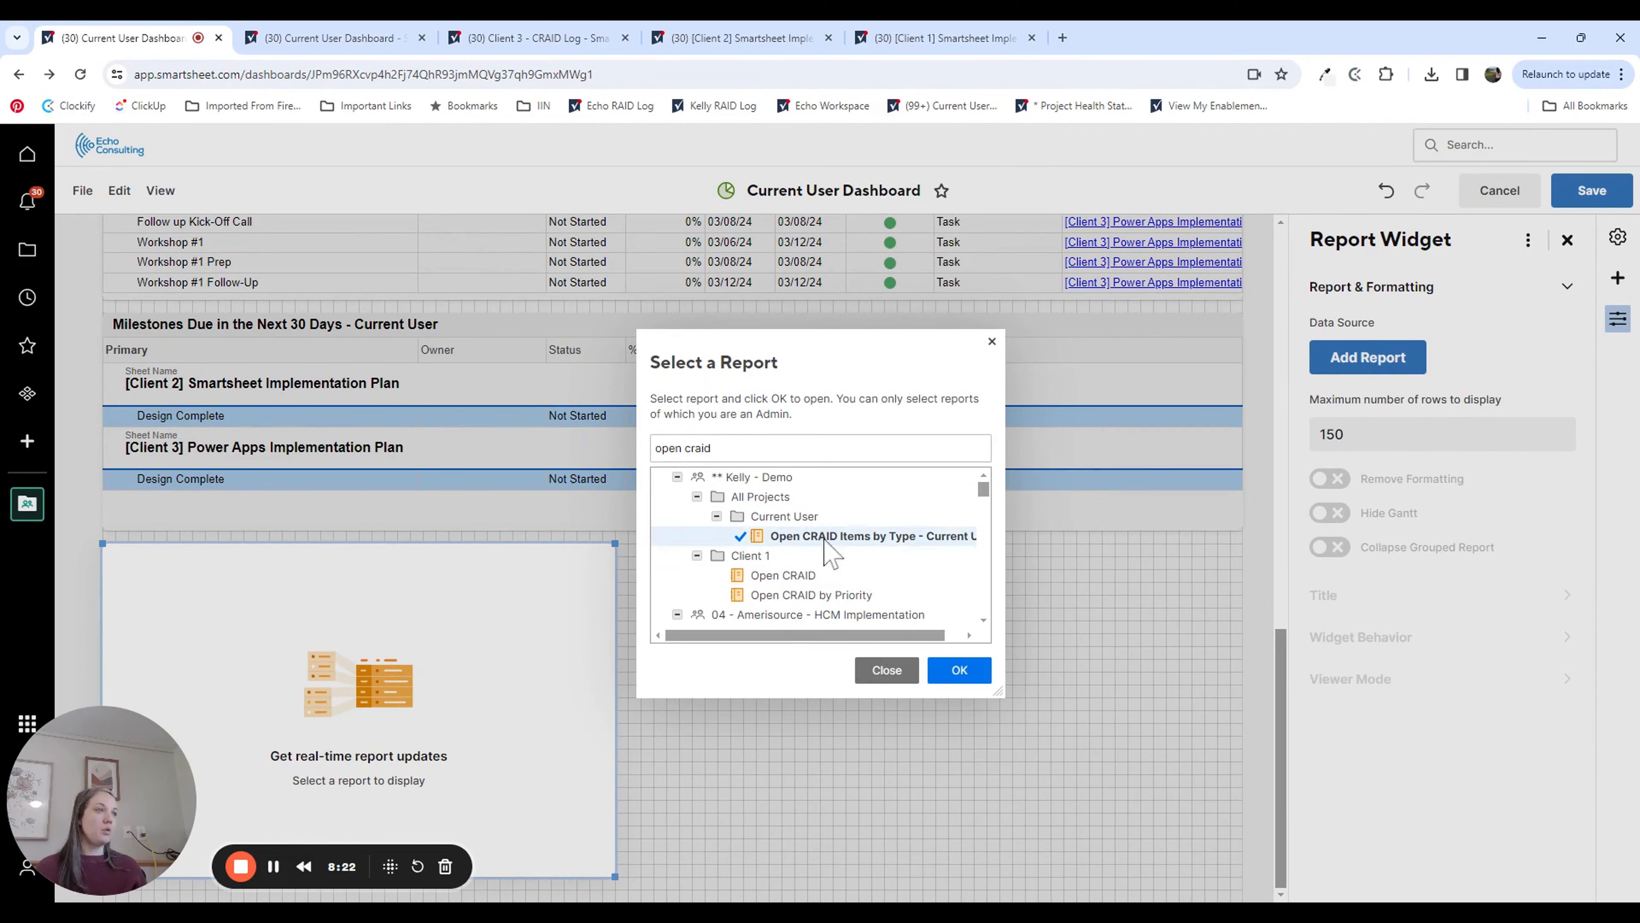
click(960, 669)
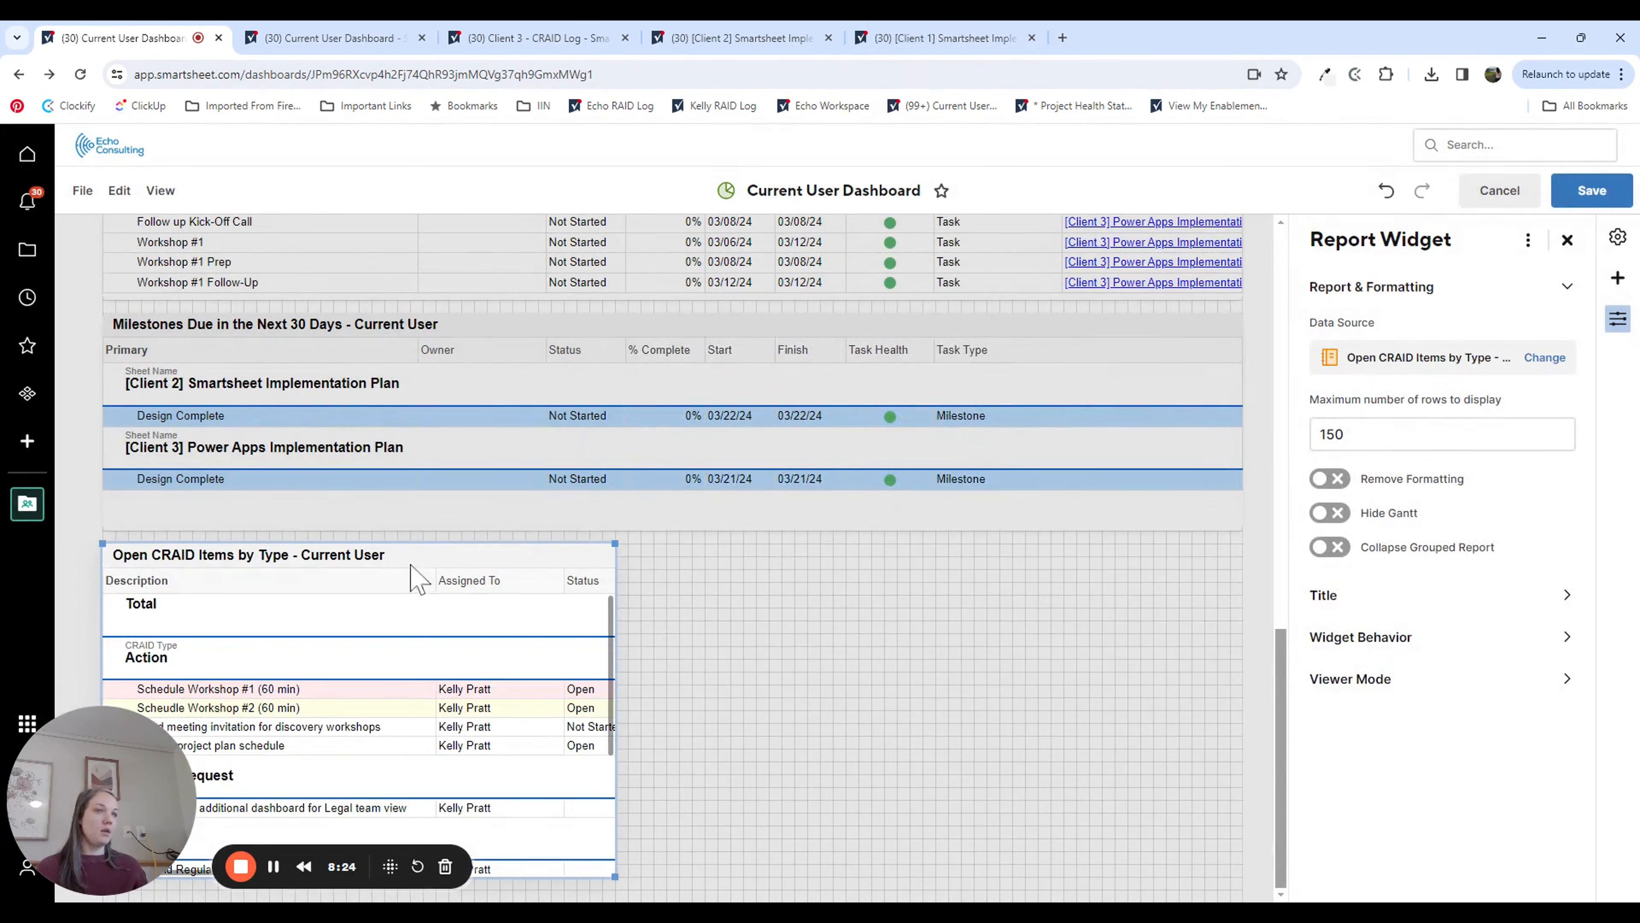
Step: Move the Open CRAID Items by Type widget away from the dashboard's left edge, towards the middle of the grid
click(817, 630)
drag(374, 556, 607, 550)
scroll(937, 623, down, 3)
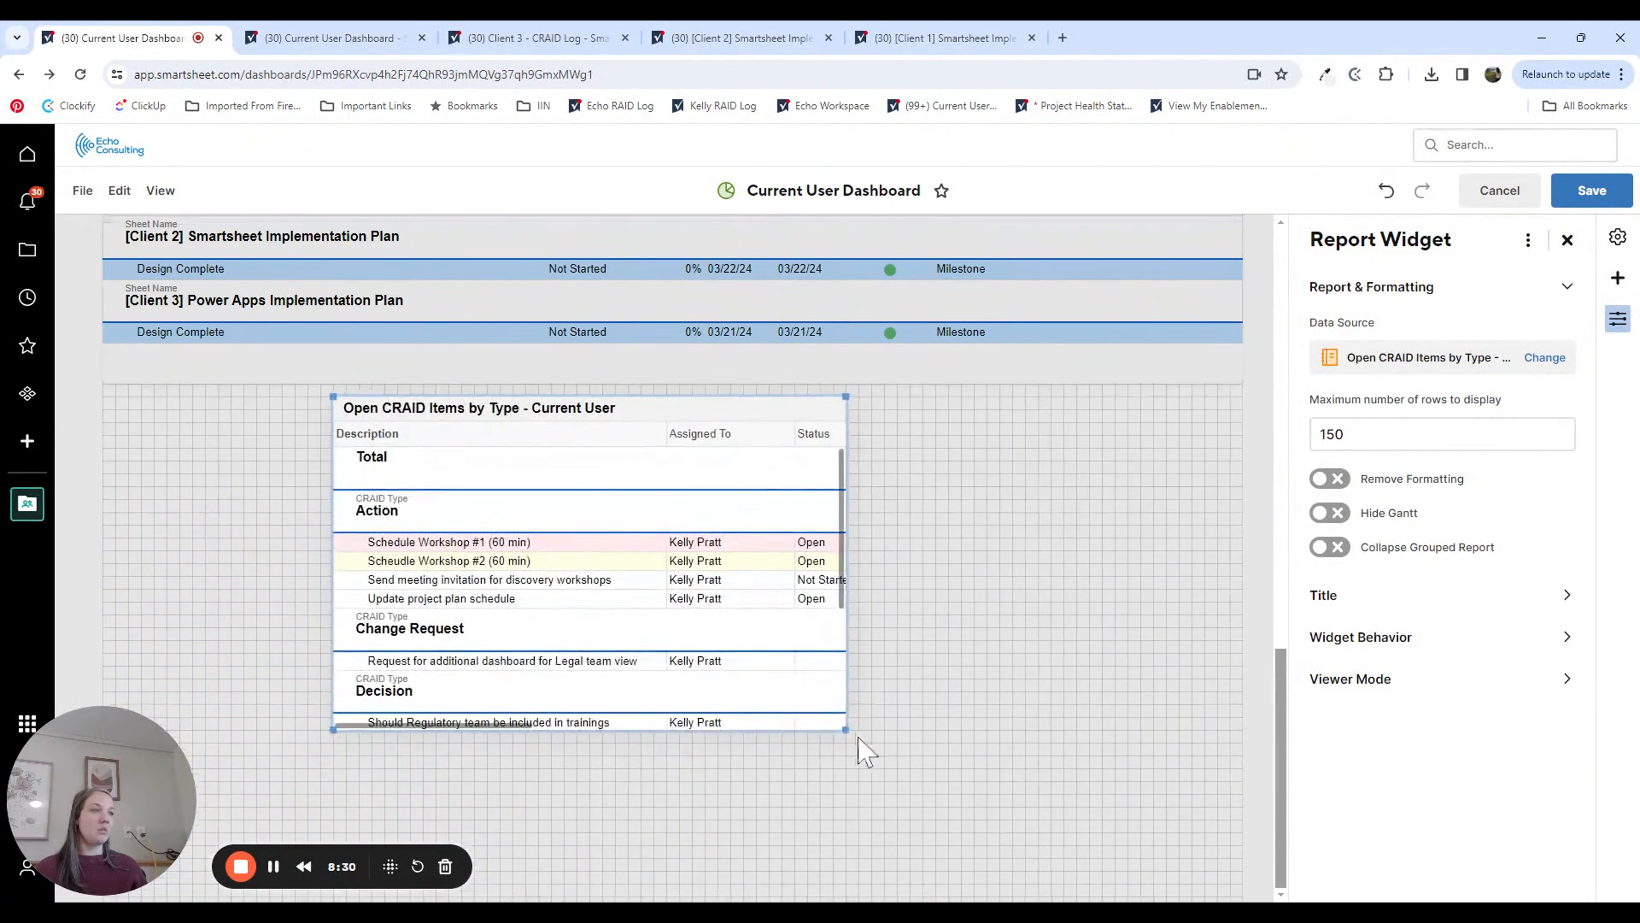
Step: Stretch the Open CRAID Items by Type widget to the dashboard's right edge and pull its left side inward, leaving space beside it
drag(854, 732, 1267, 714)
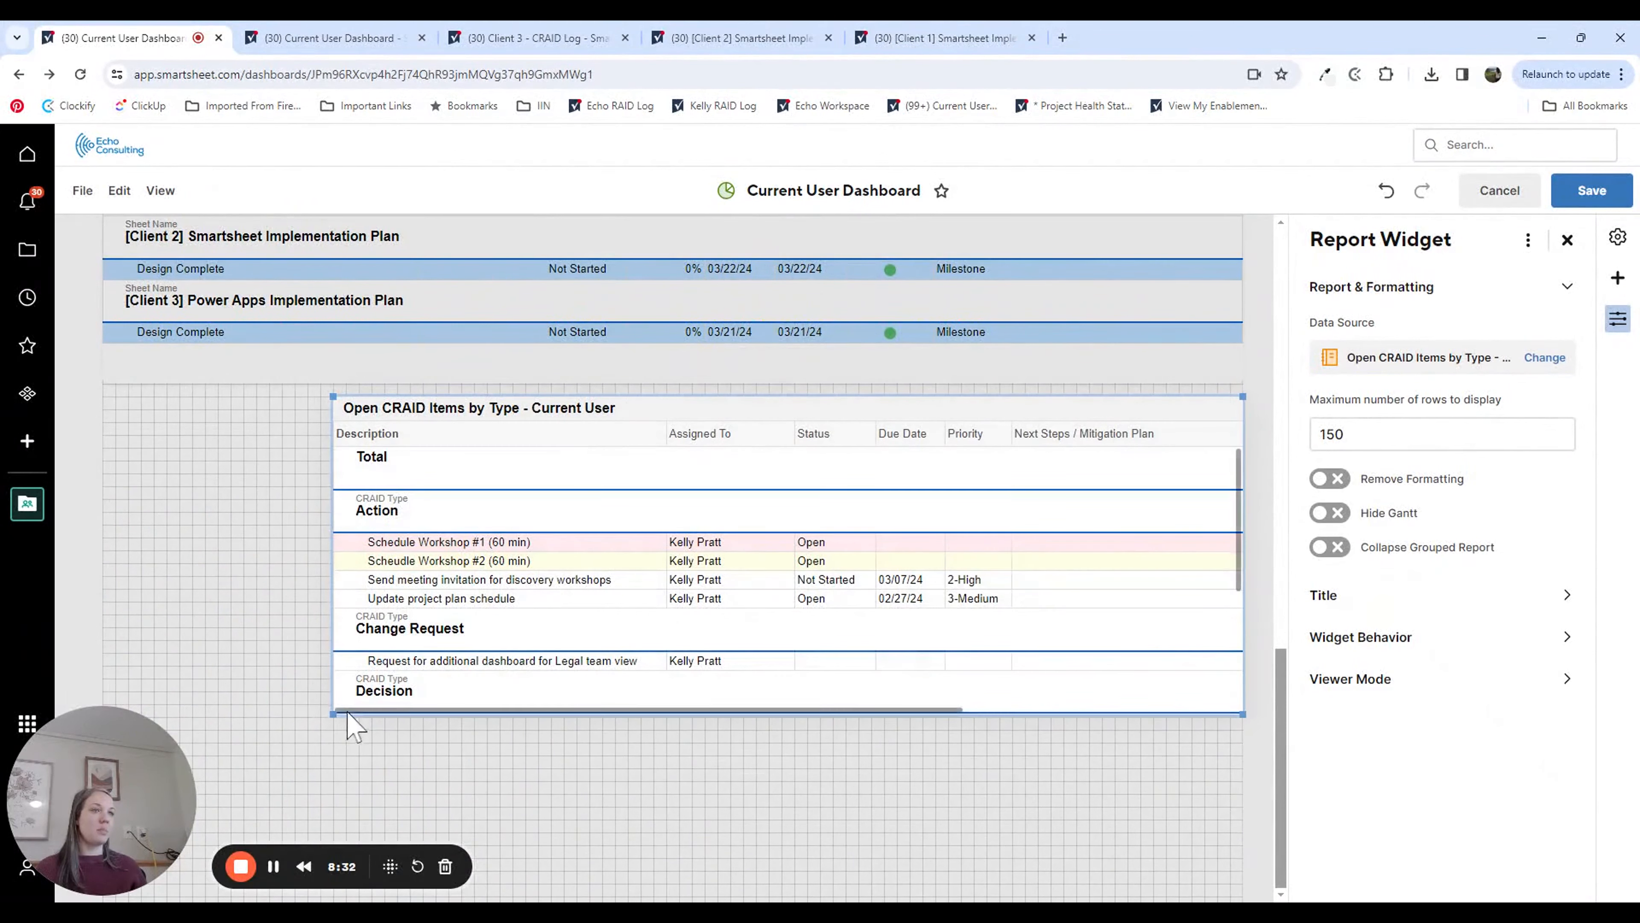
drag(334, 711, 439, 687)
click(727, 793)
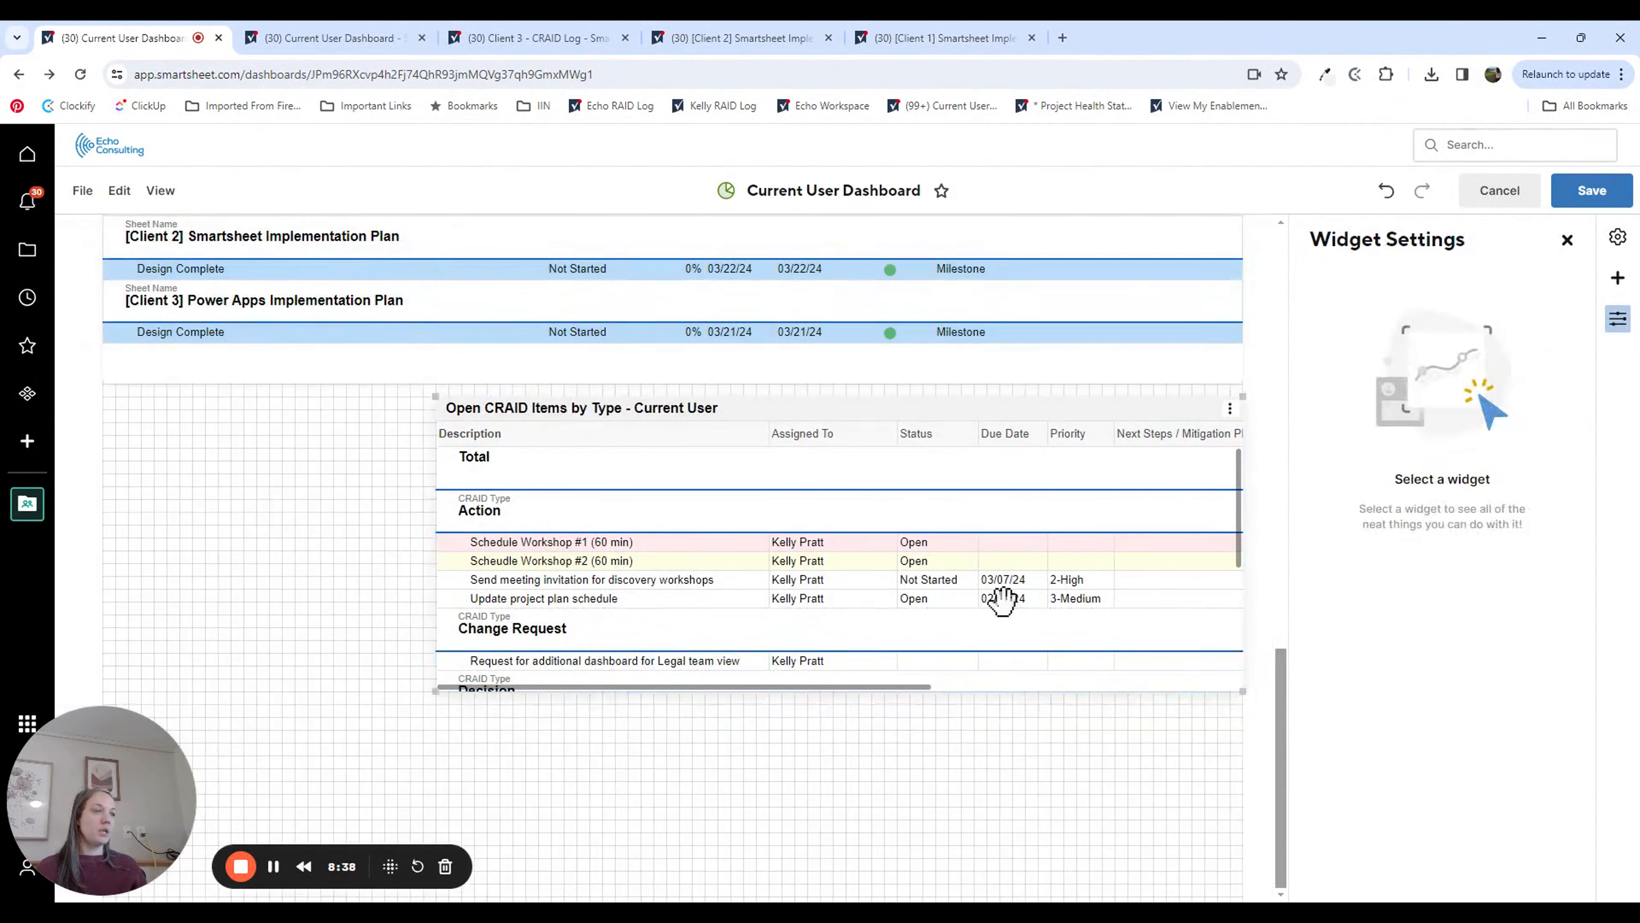
Step: Make the Open CRAID Items by Type widget open its data source and display results from viewers' own perspective
click(1132, 470)
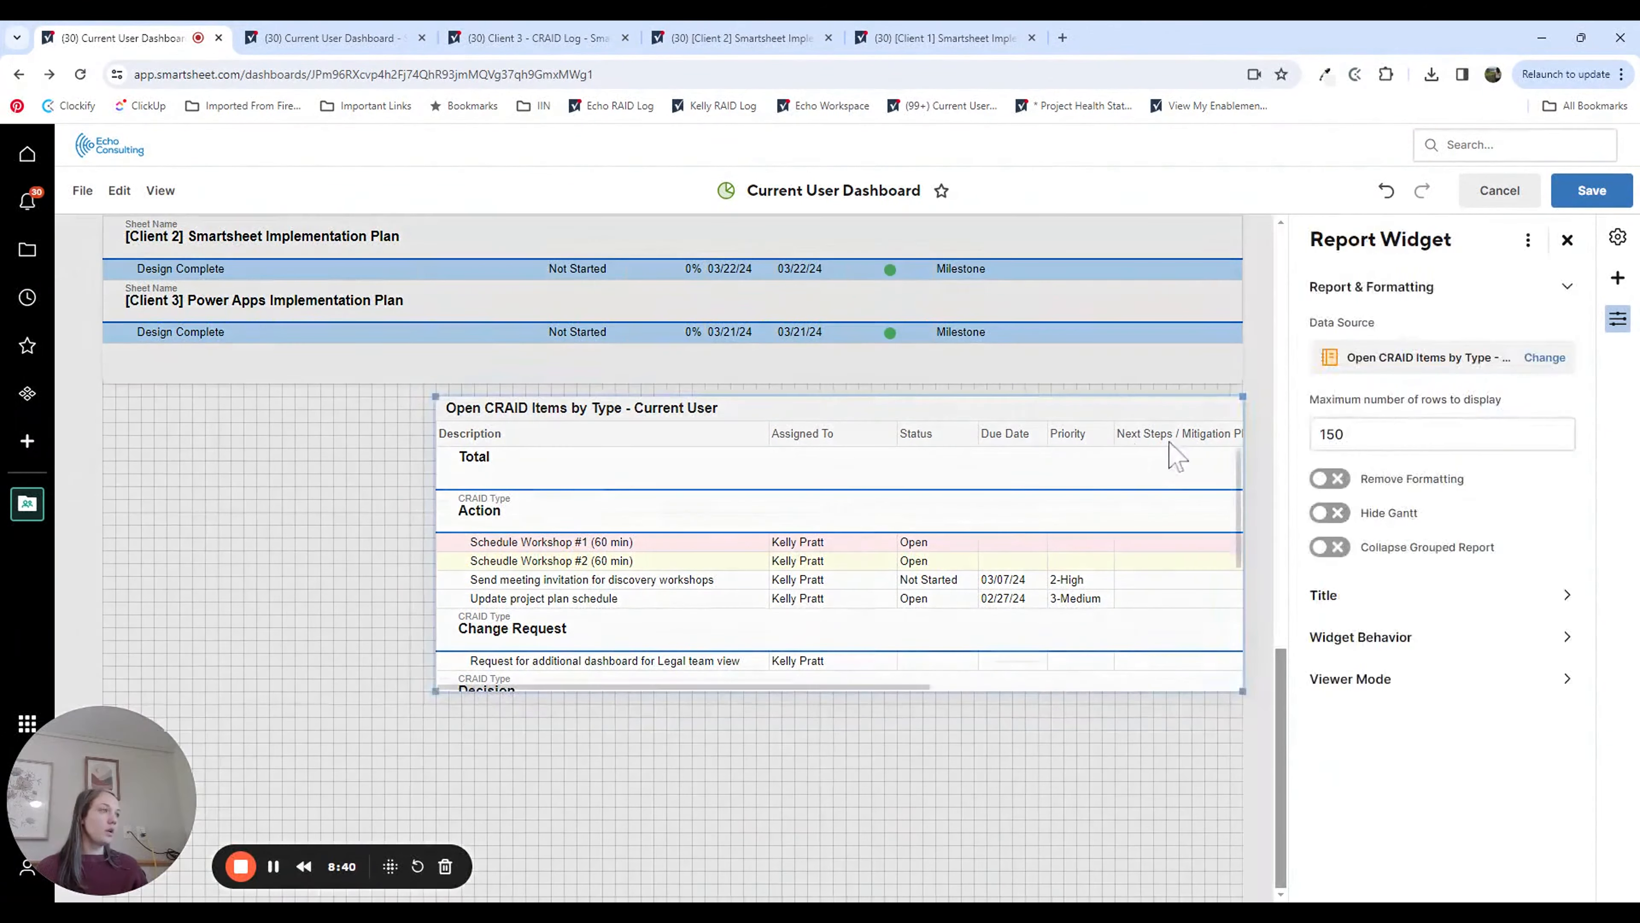
click(1400, 642)
click(1421, 441)
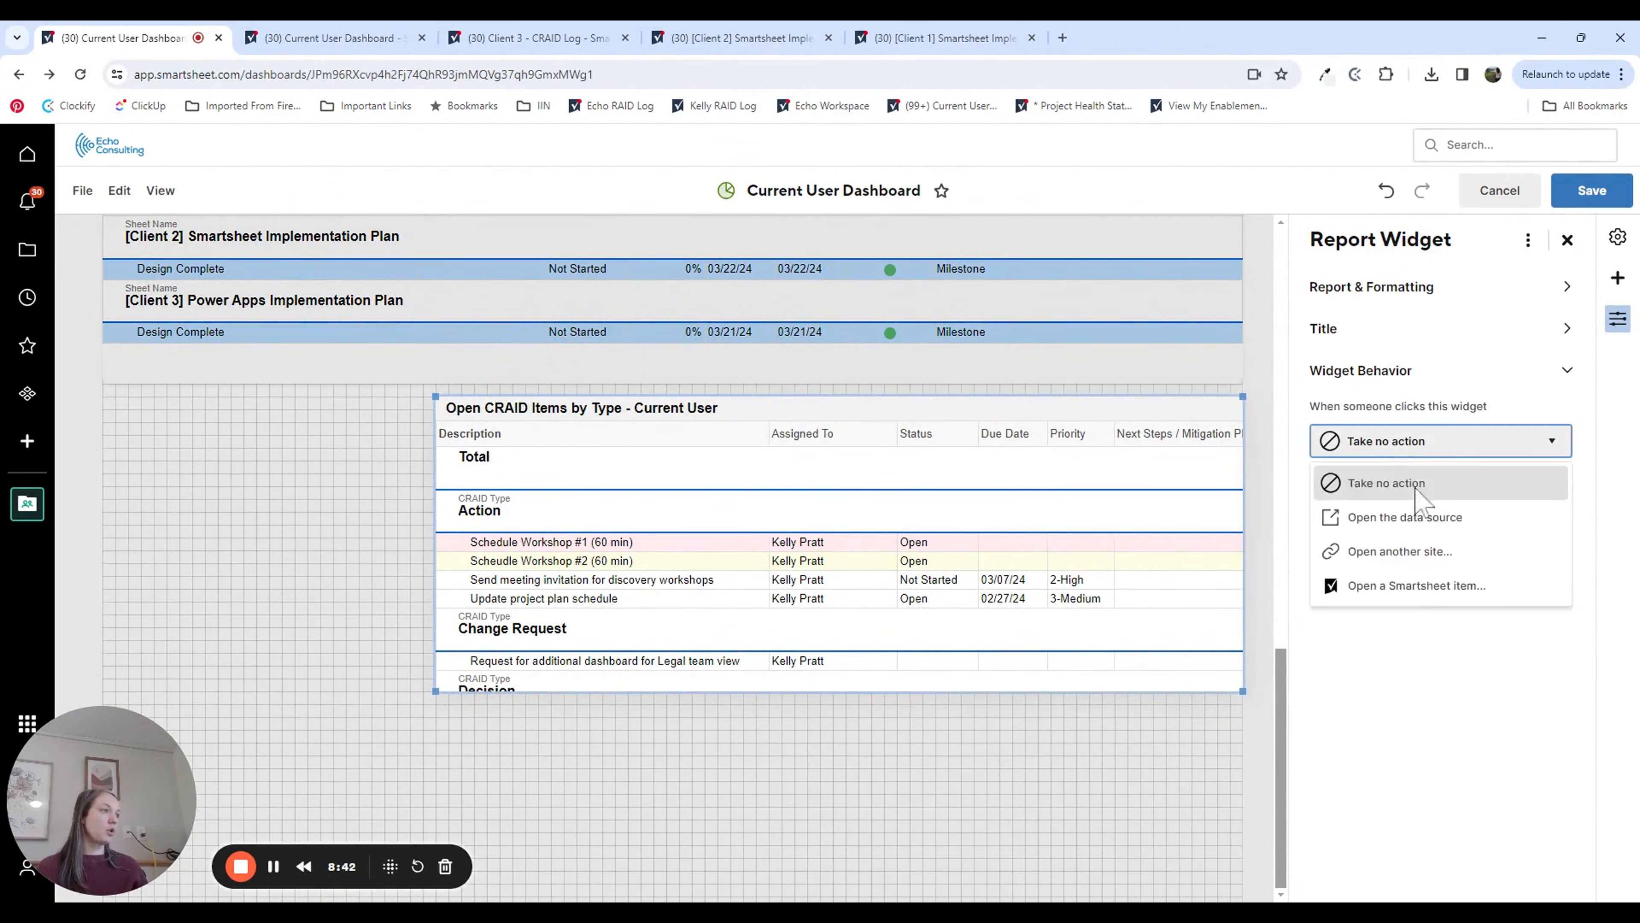
click(1421, 517)
click(1460, 496)
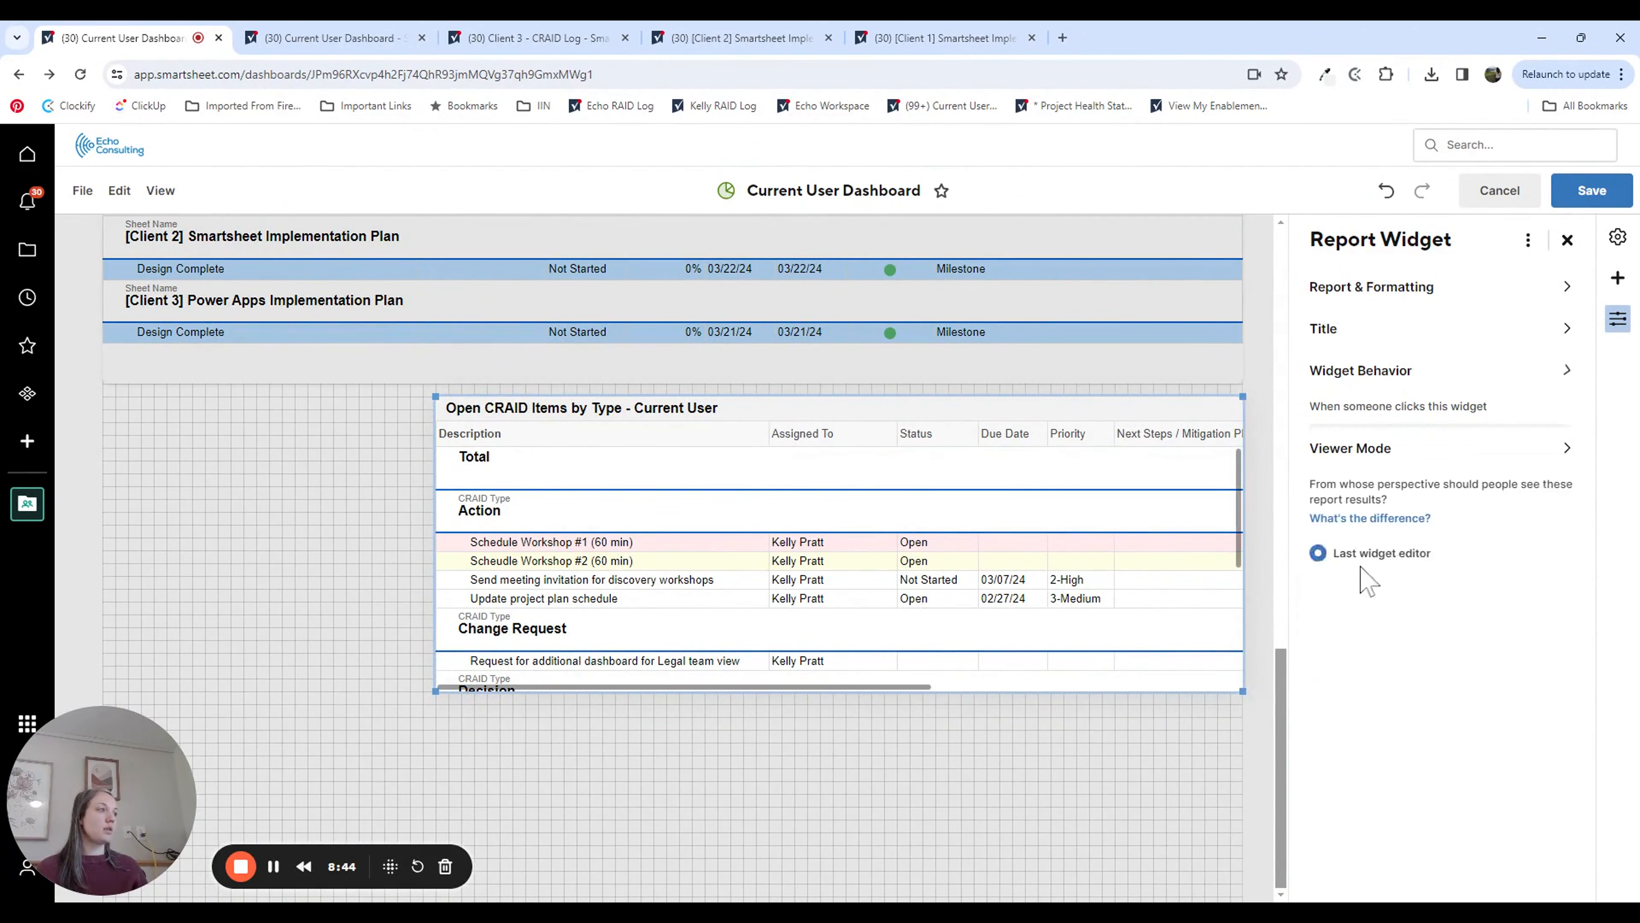
click(1395, 554)
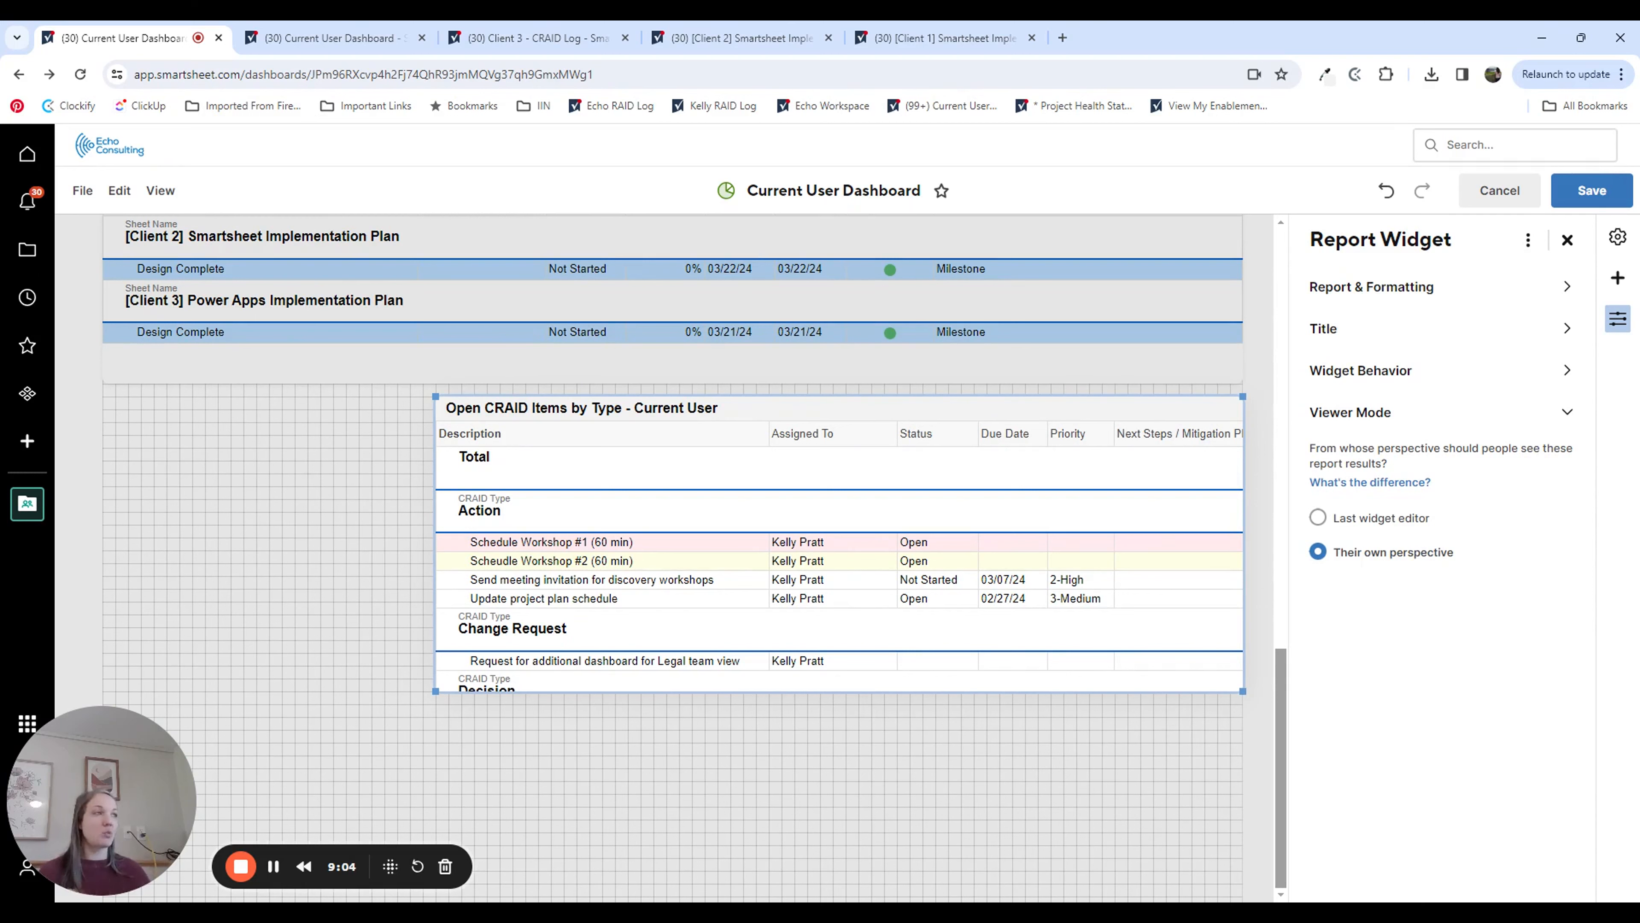
Step: Add a chart widget that uses the Open CRAID Items by Type - Current User report as its data source
click(1618, 279)
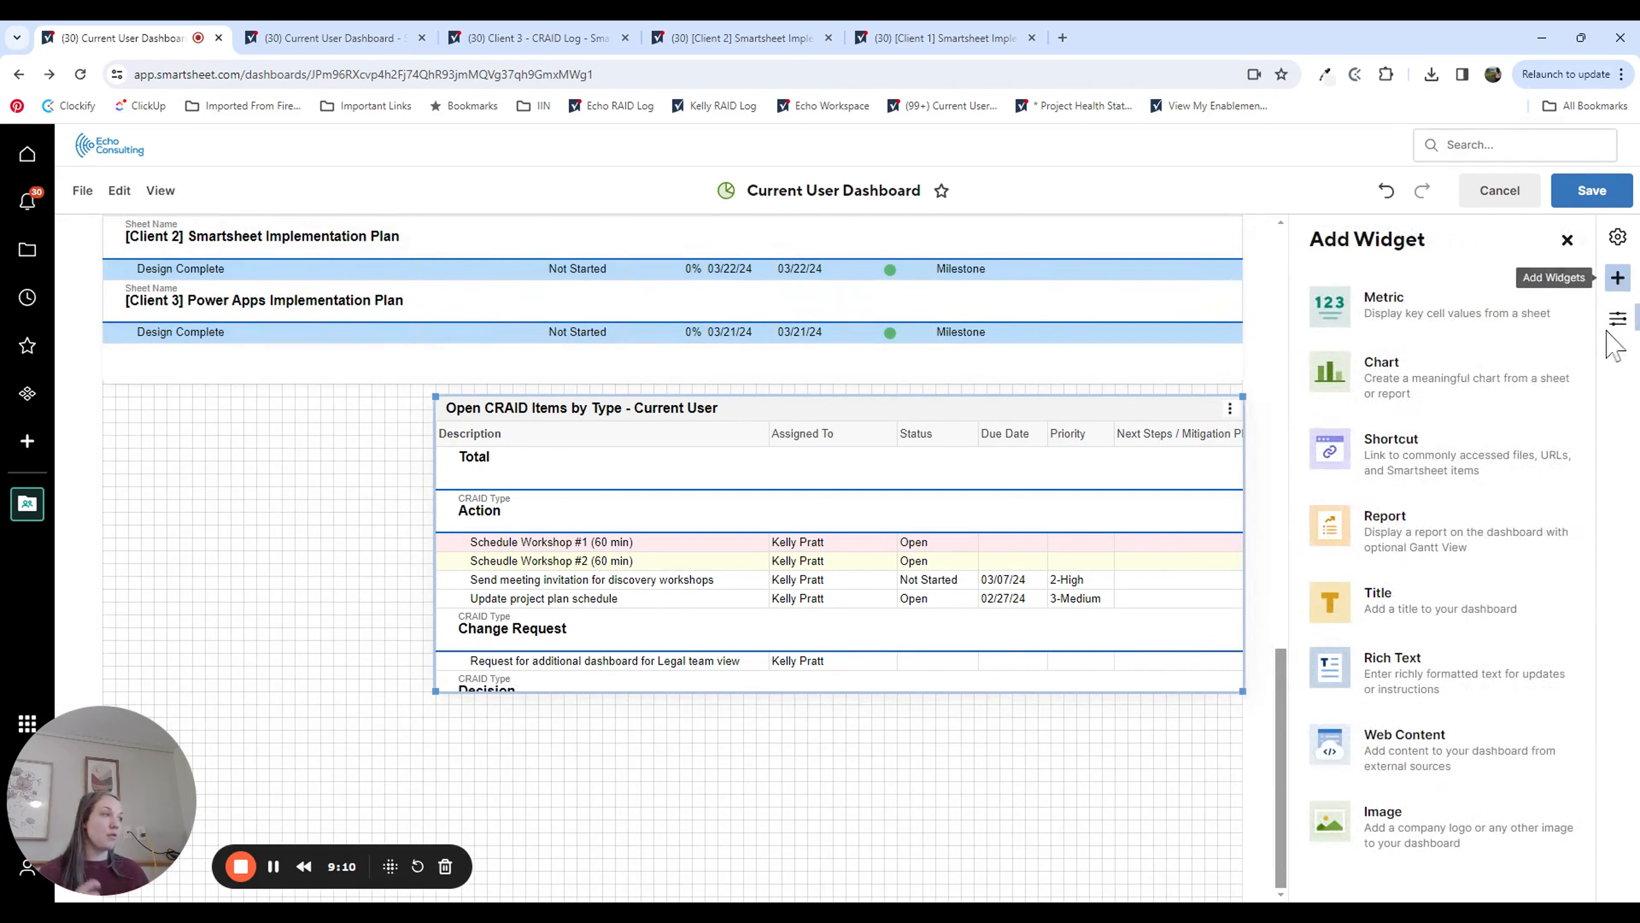
click(1395, 417)
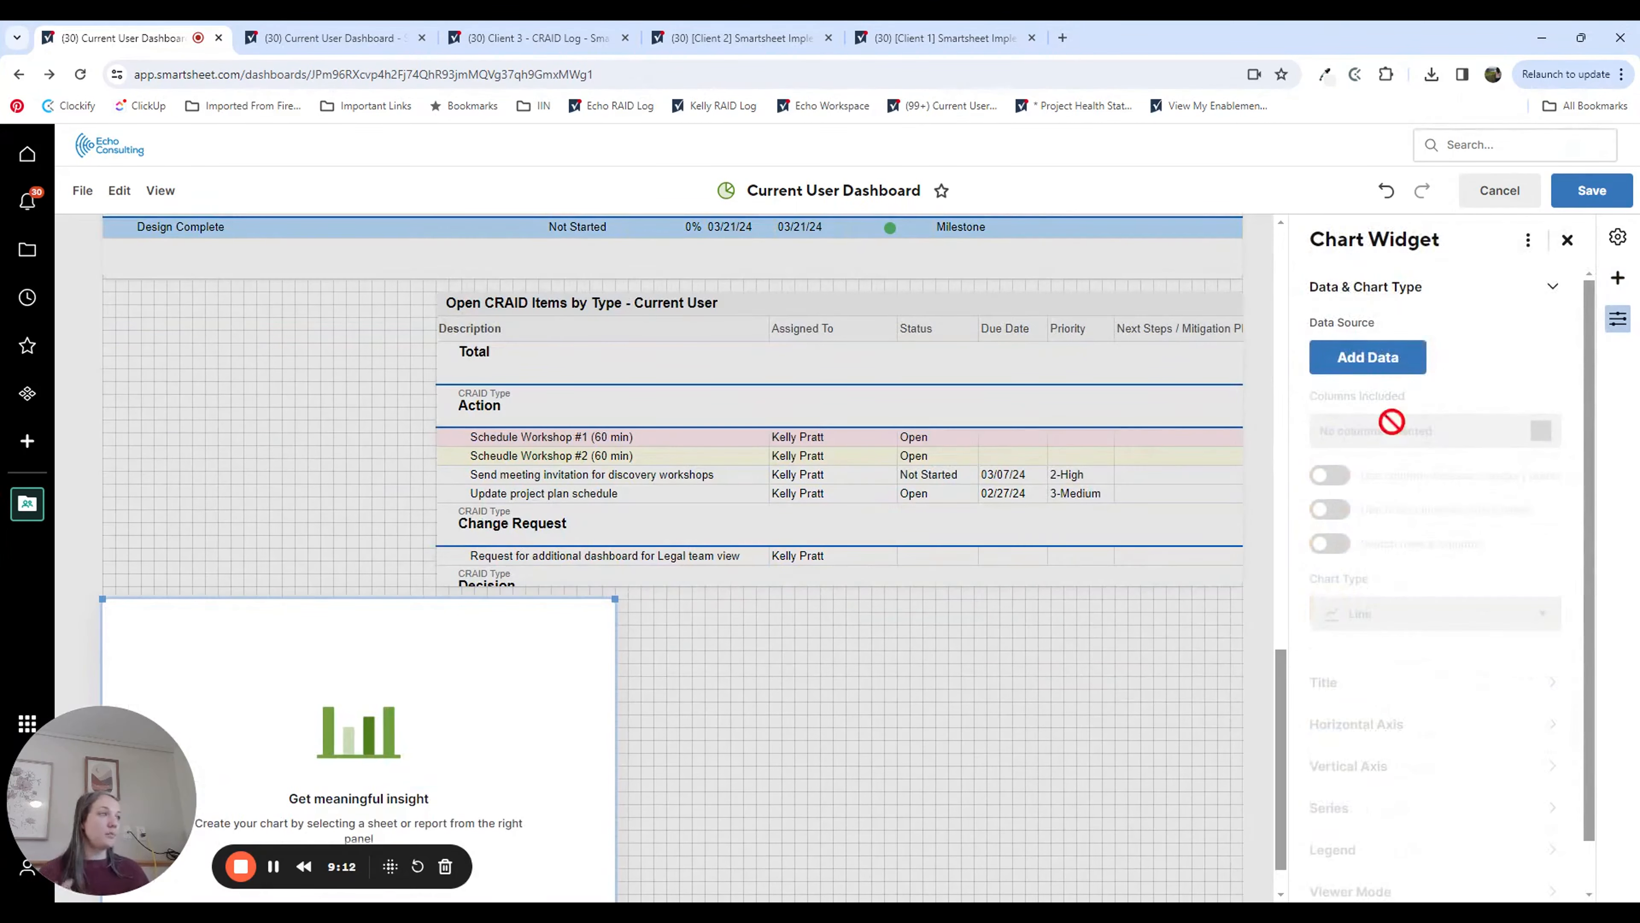
click(1398, 365)
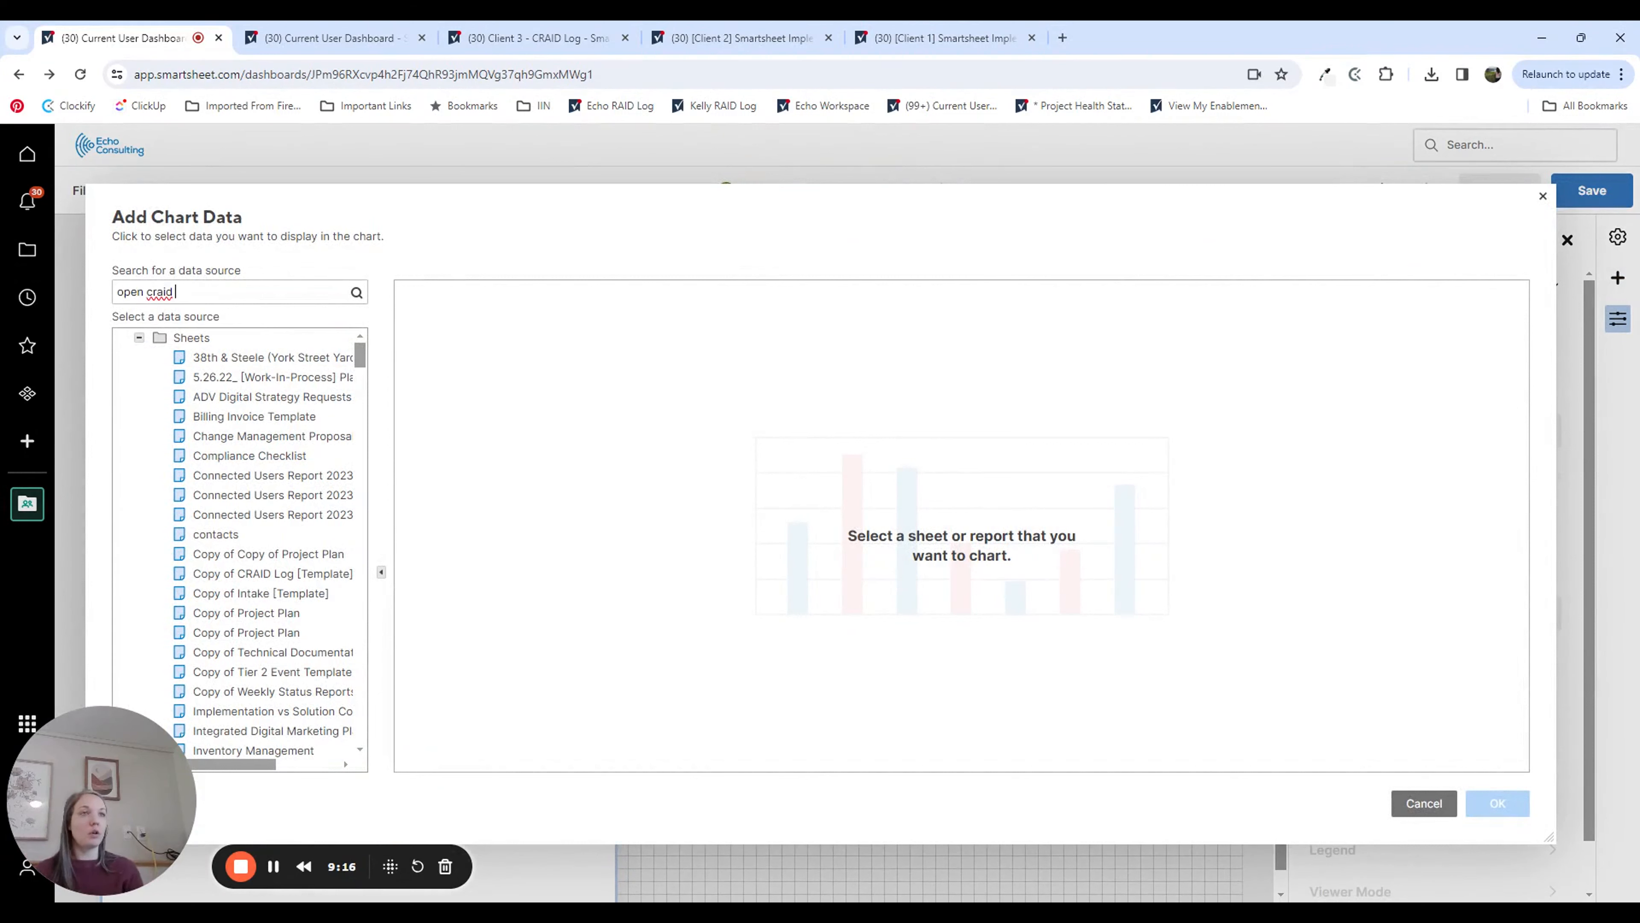
text(type)
key(Return)
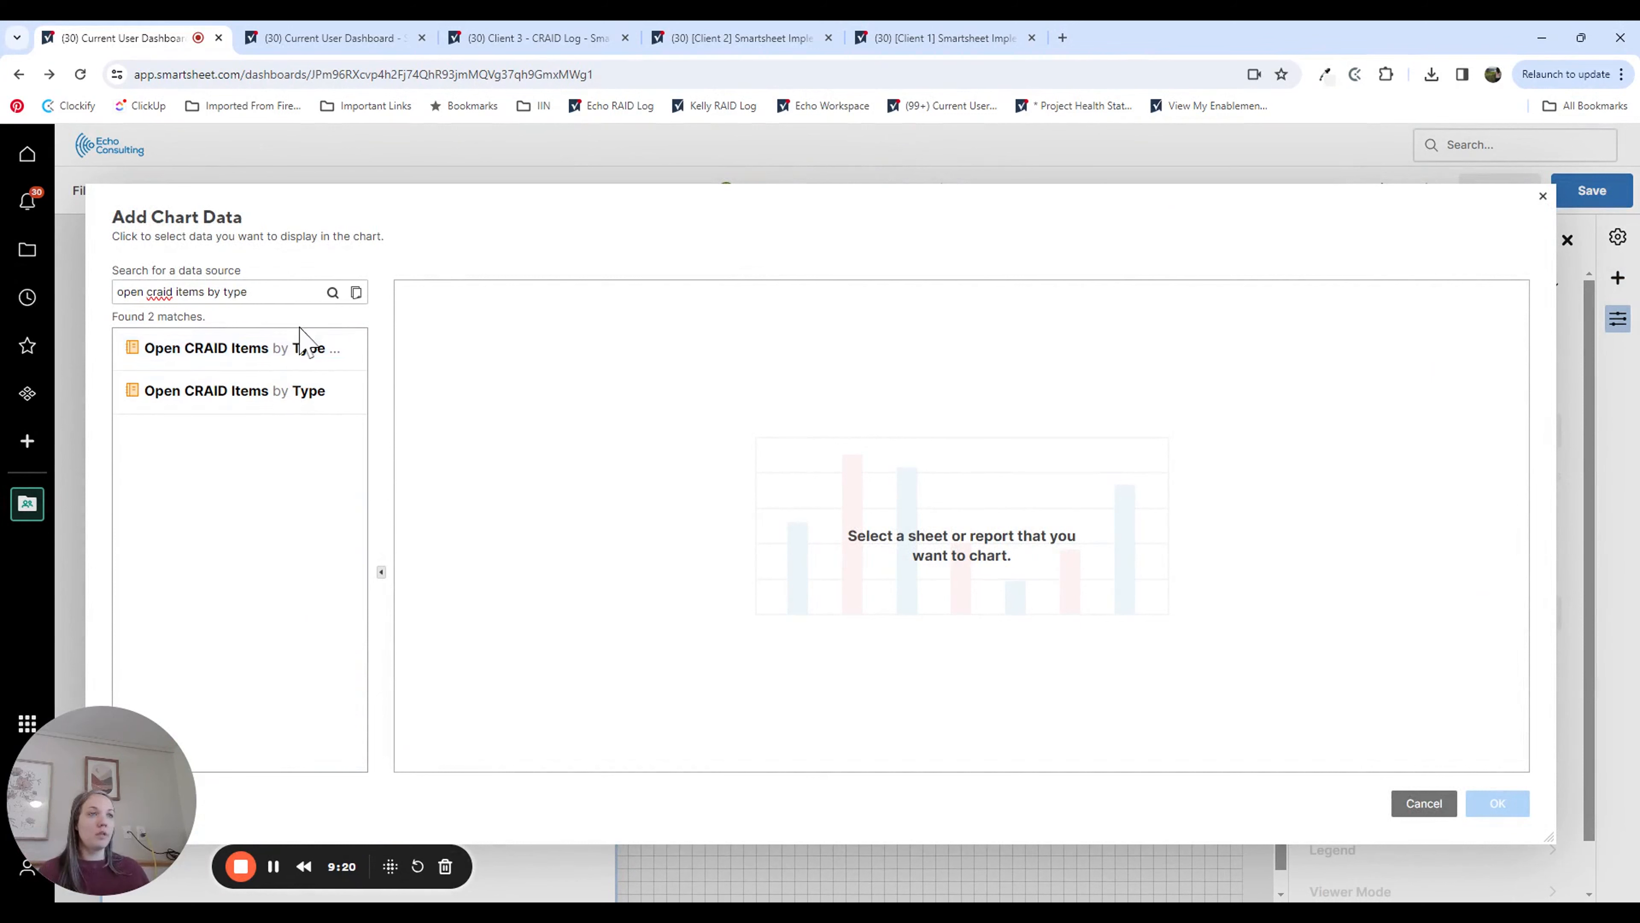
click(306, 347)
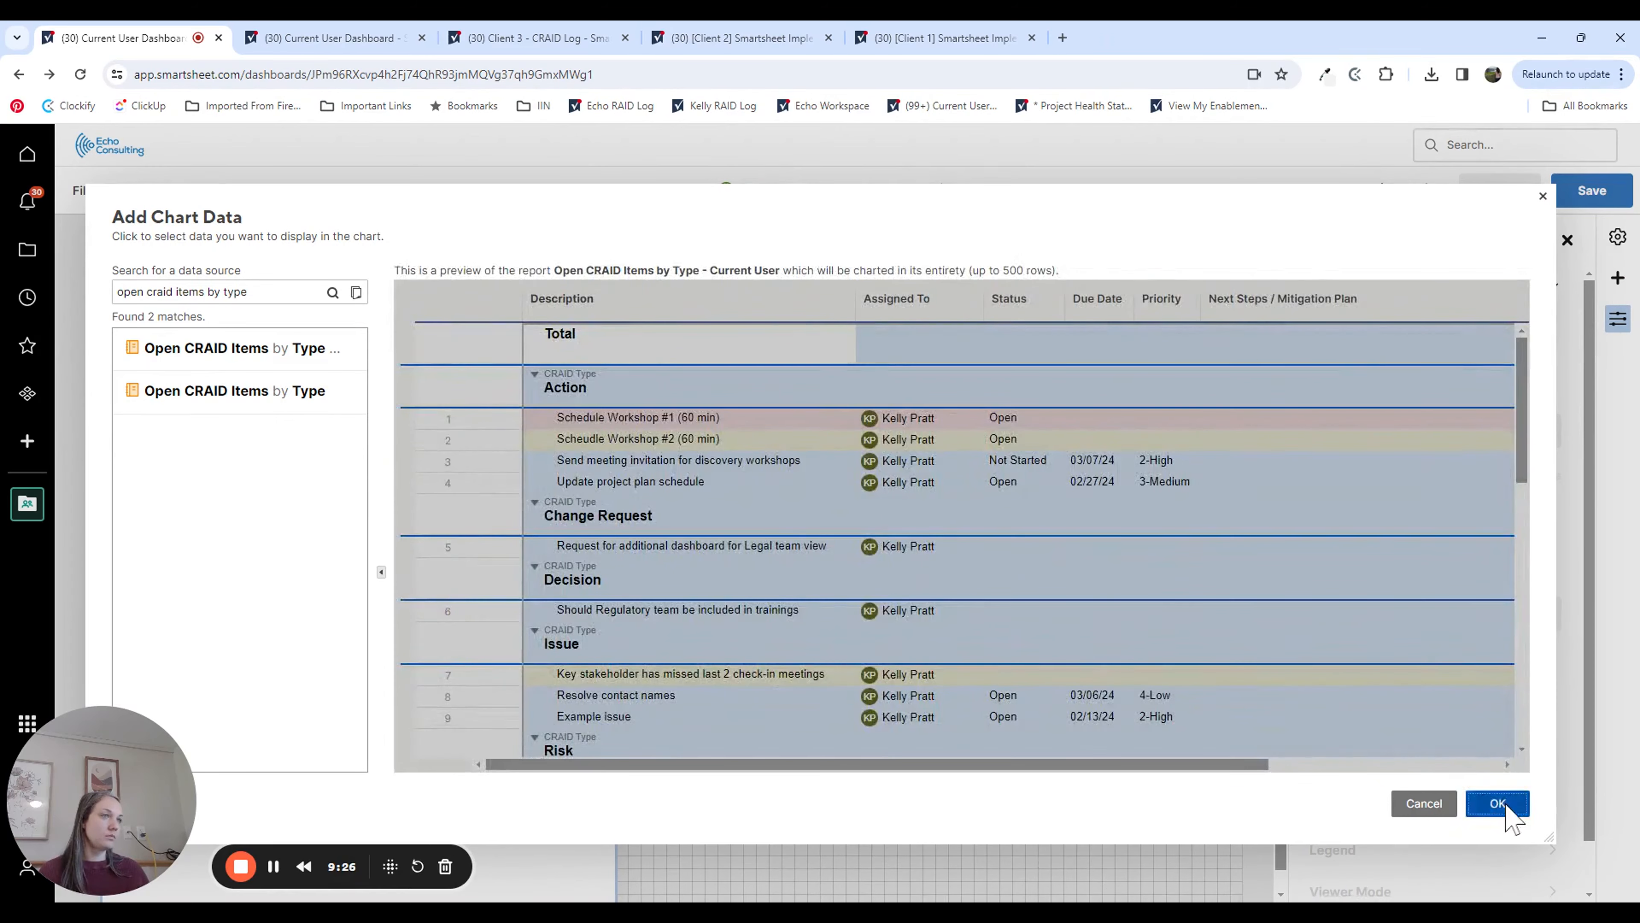
click(1498, 803)
Step: Shrink the chart widget and place it in the gap beside the Open CRAID Items by Type report widget
drag(613, 869, 423, 837)
drag(252, 552, 257, 253)
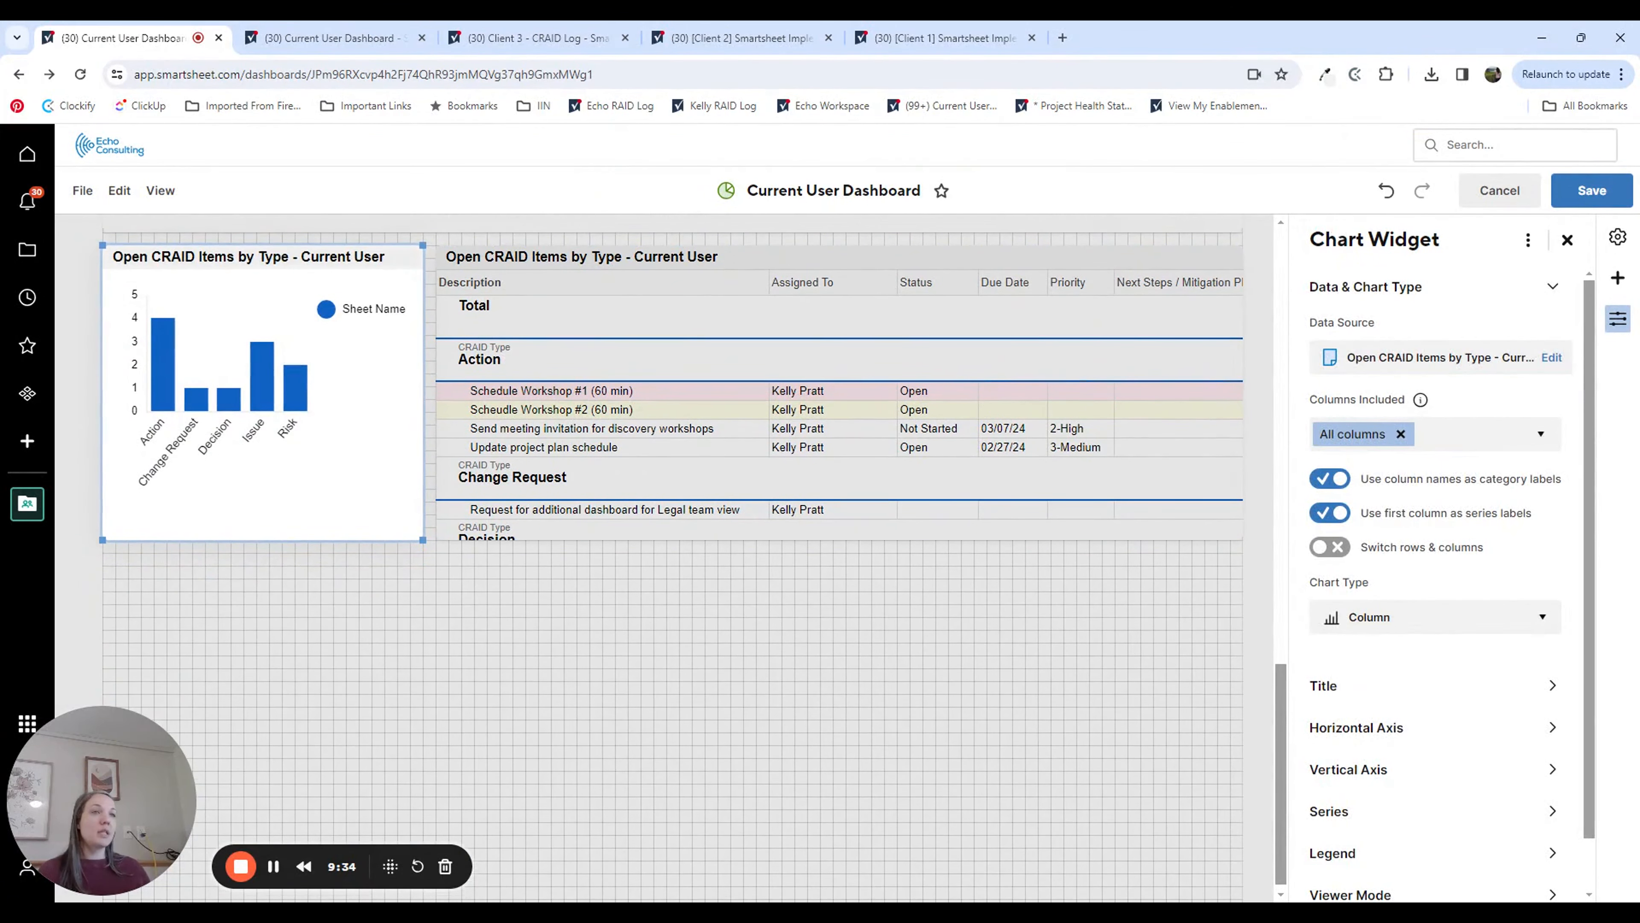
Step: Change the Open CRAID Items by Type chart from a column chart to a pie chart
click(114, 256)
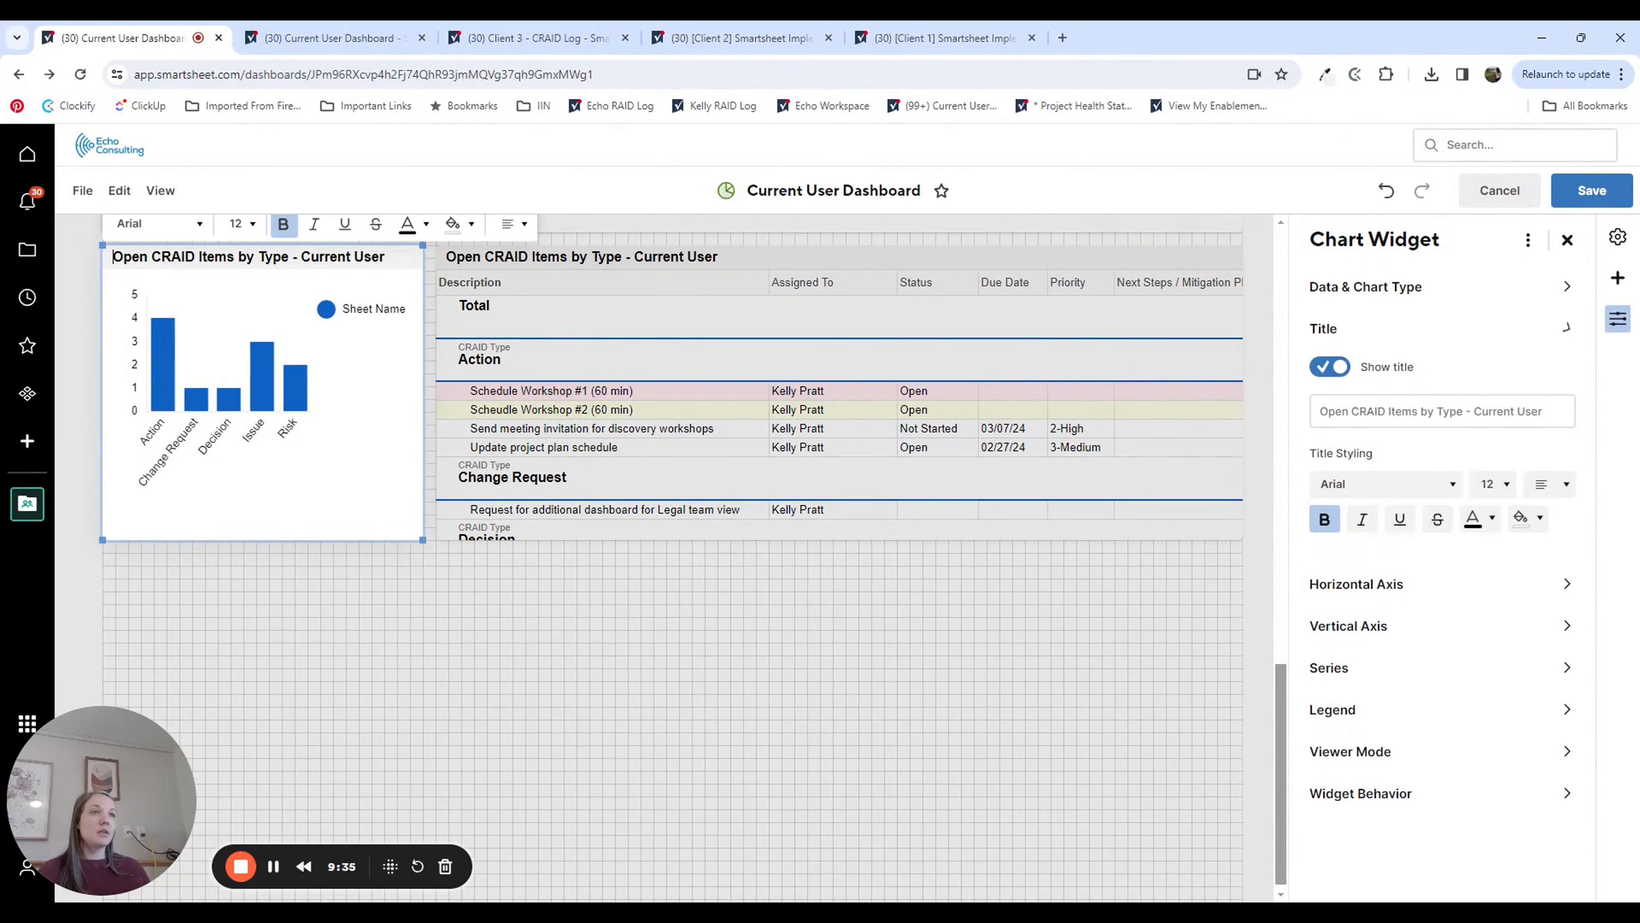
click(318, 375)
click(1342, 671)
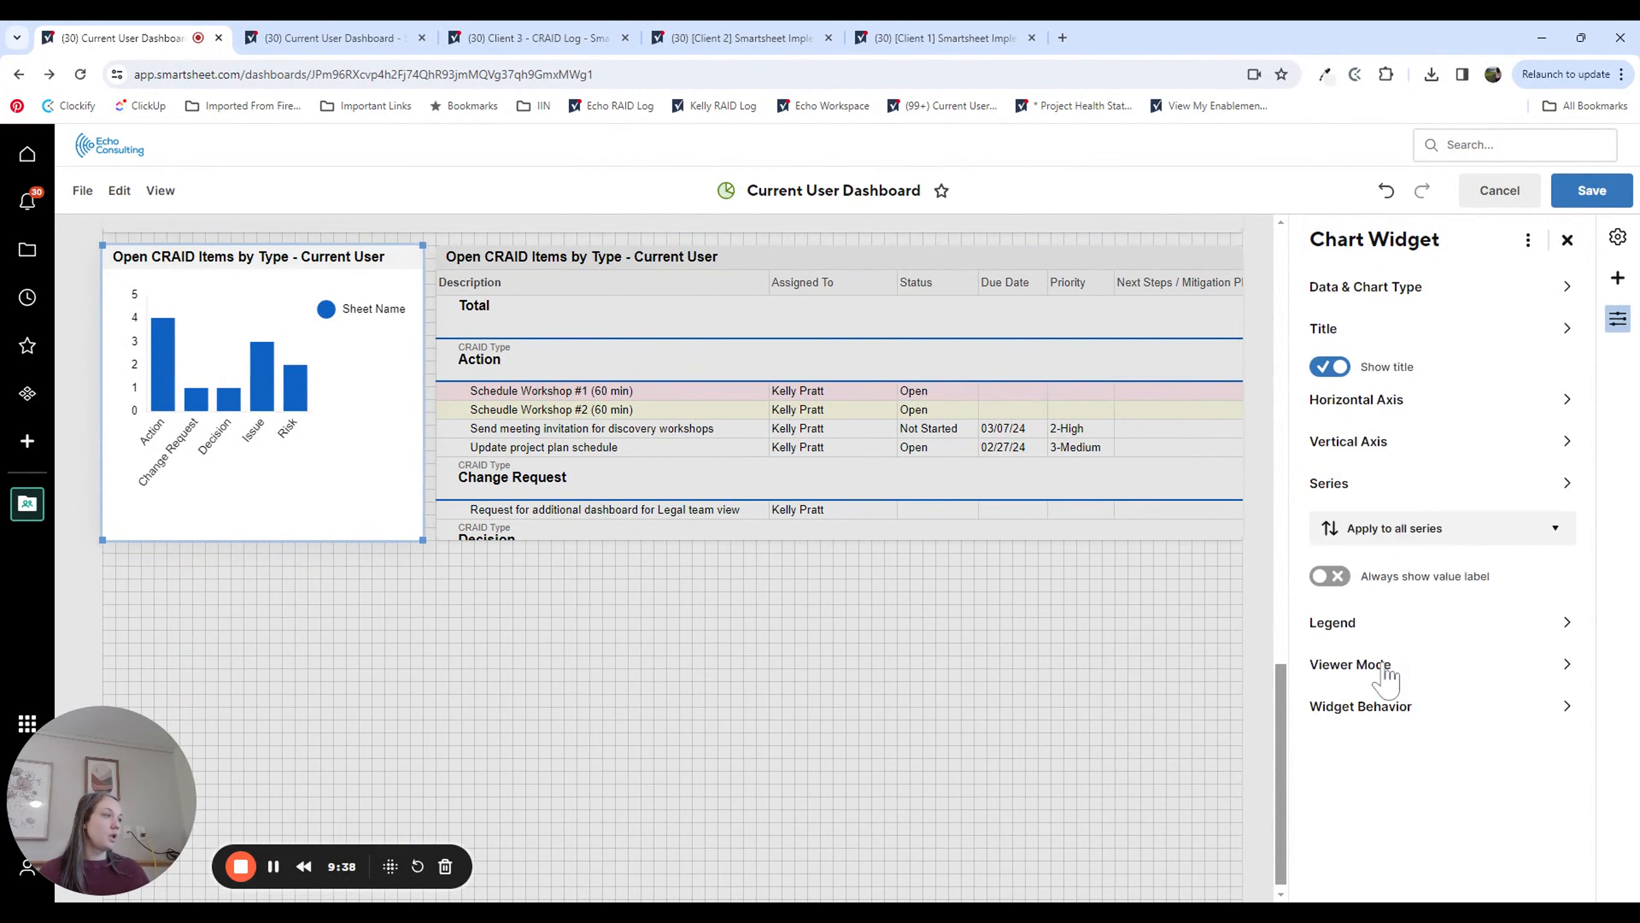
click(1388, 286)
click(1414, 646)
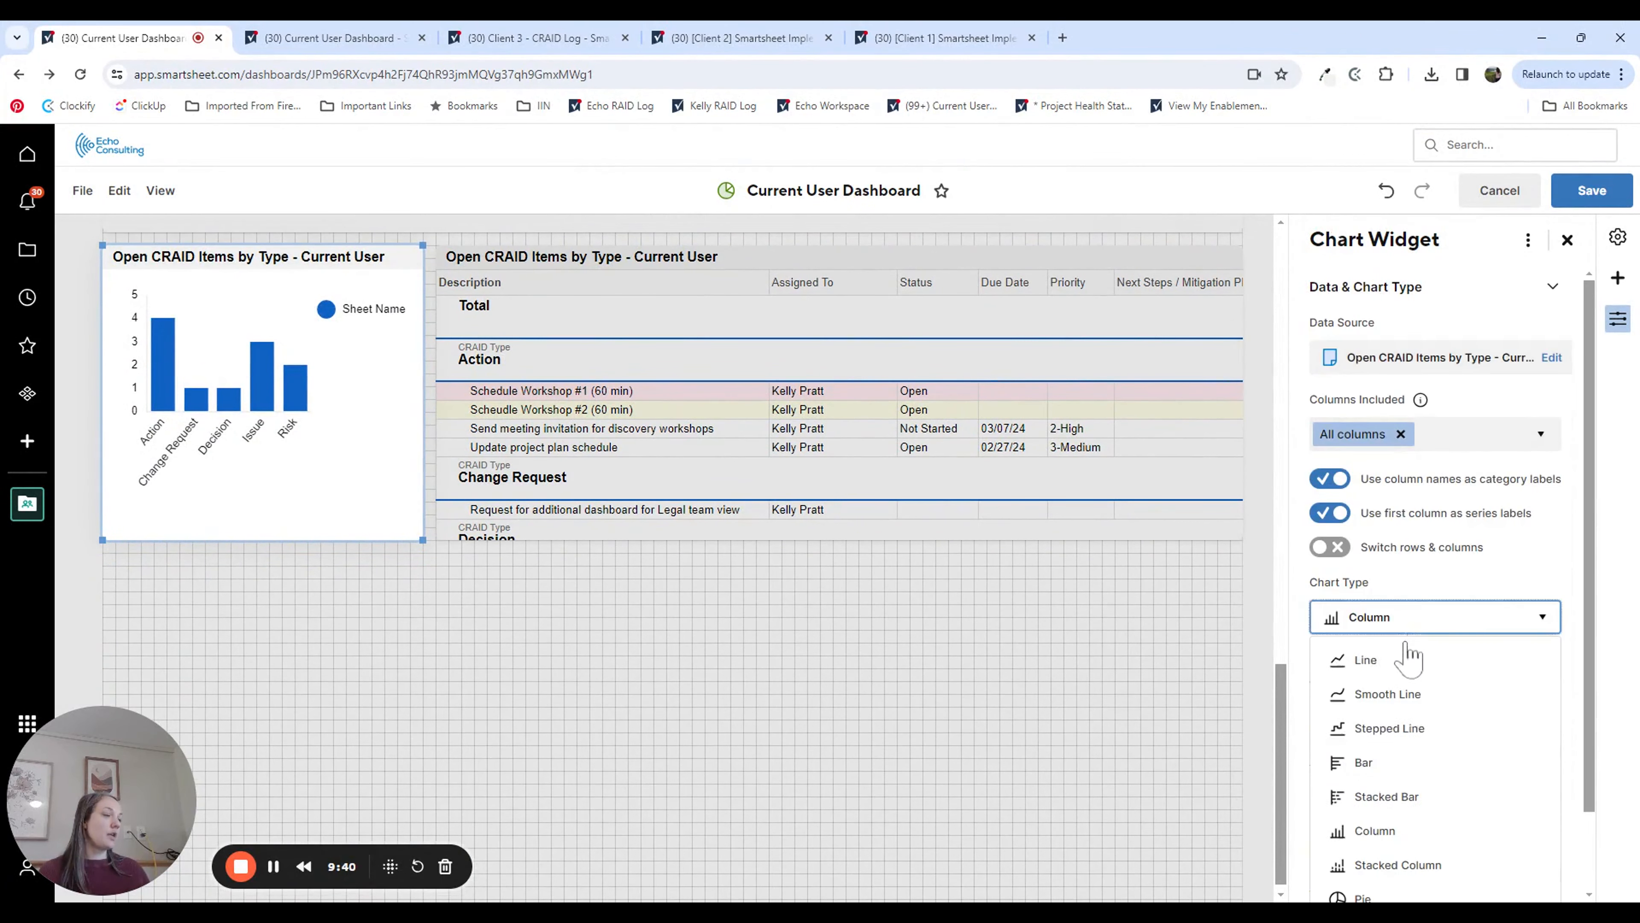
scroll(1420, 859, down, 2)
click(1408, 812)
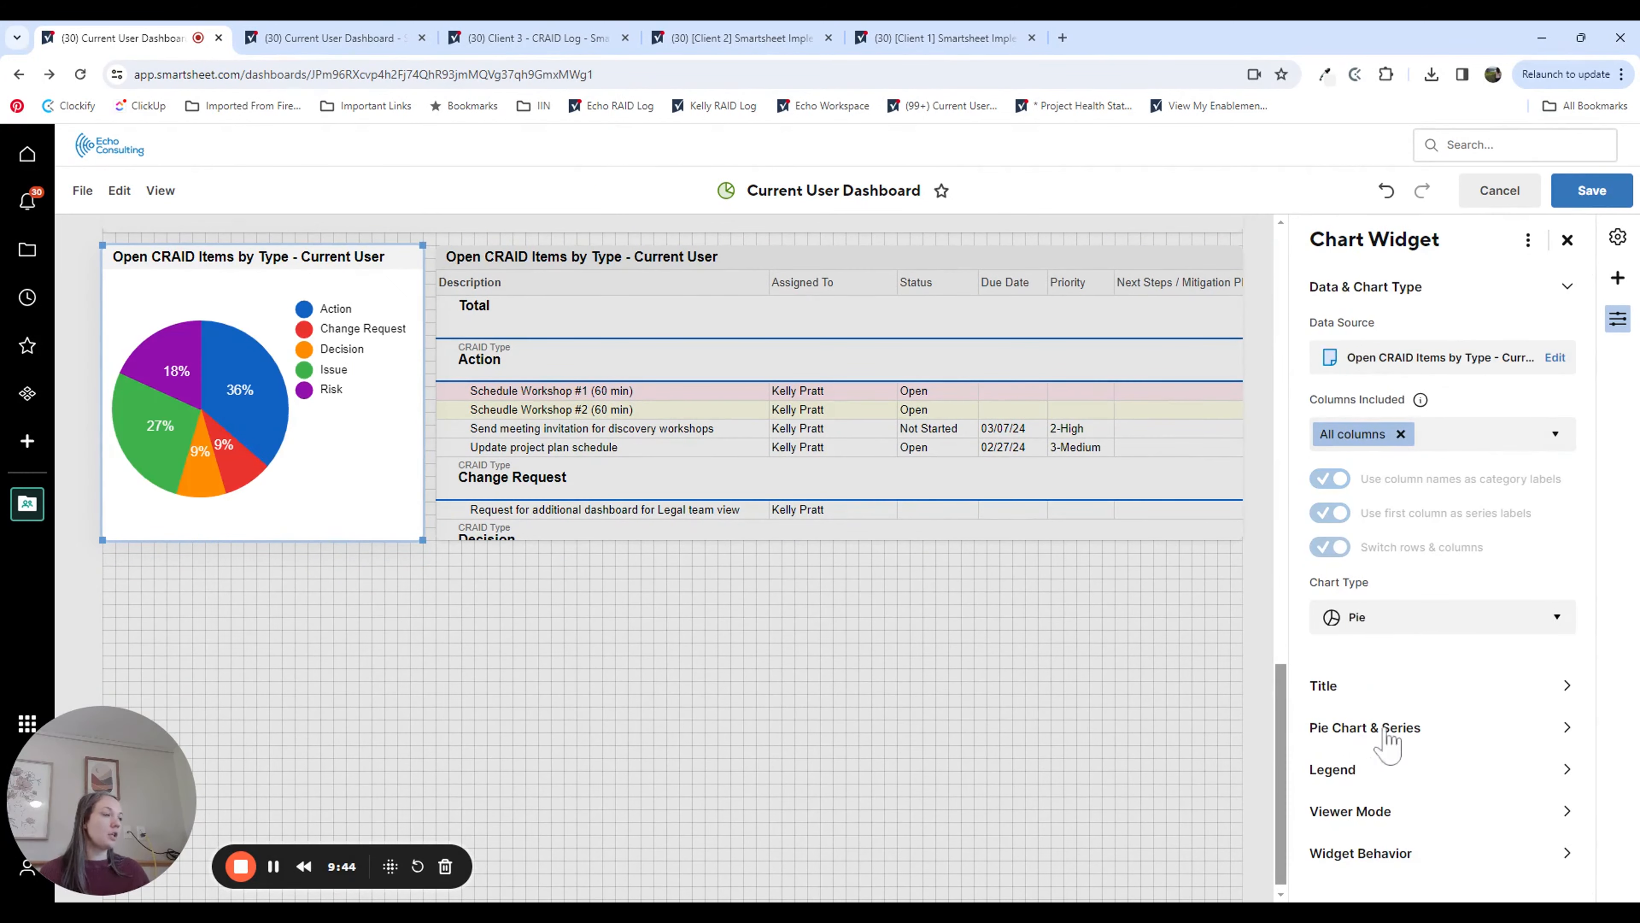
Step: Set the pie chart's value labels to Amount and place its legend at the bottom of the chart
click(1356, 729)
click(1410, 488)
click(1389, 590)
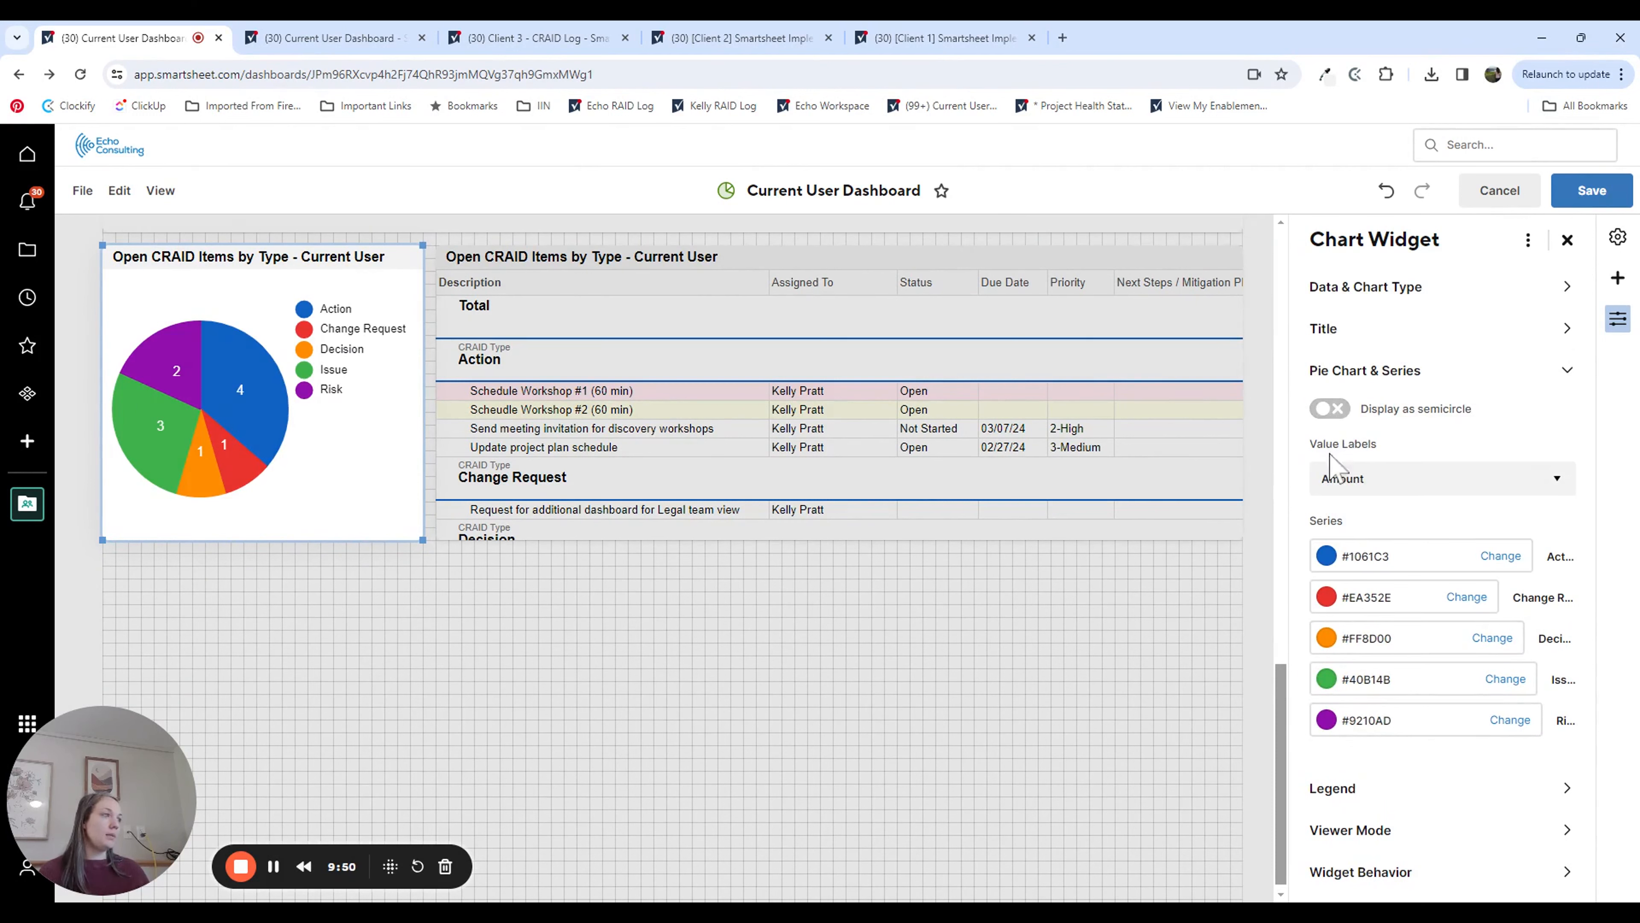
click(1346, 791)
click(1368, 501)
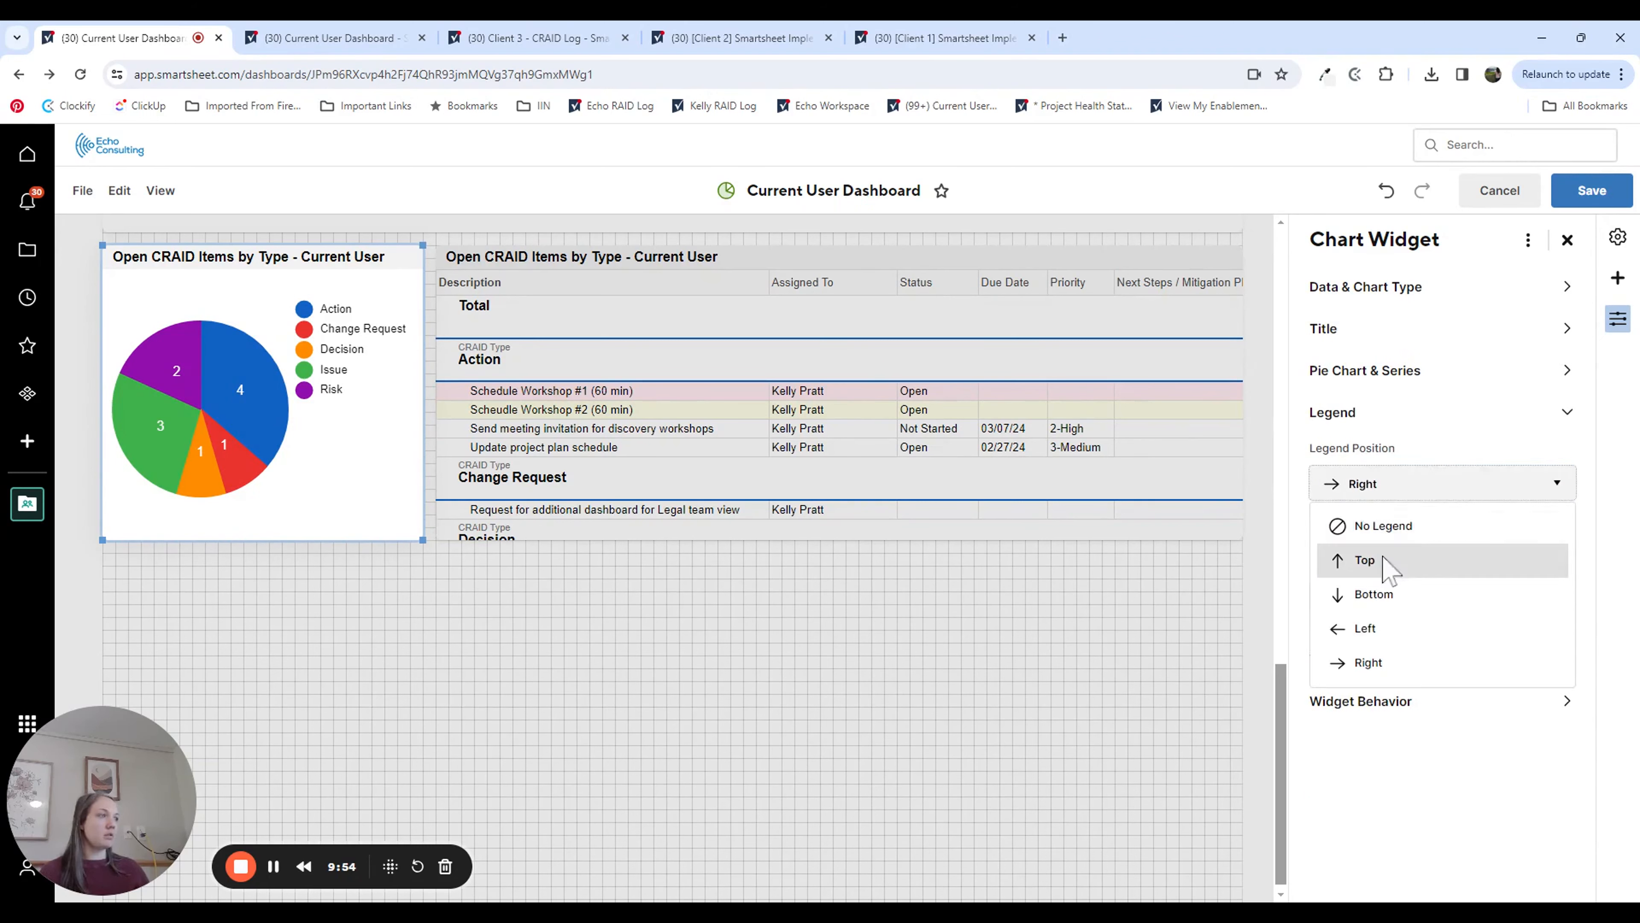
click(1374, 595)
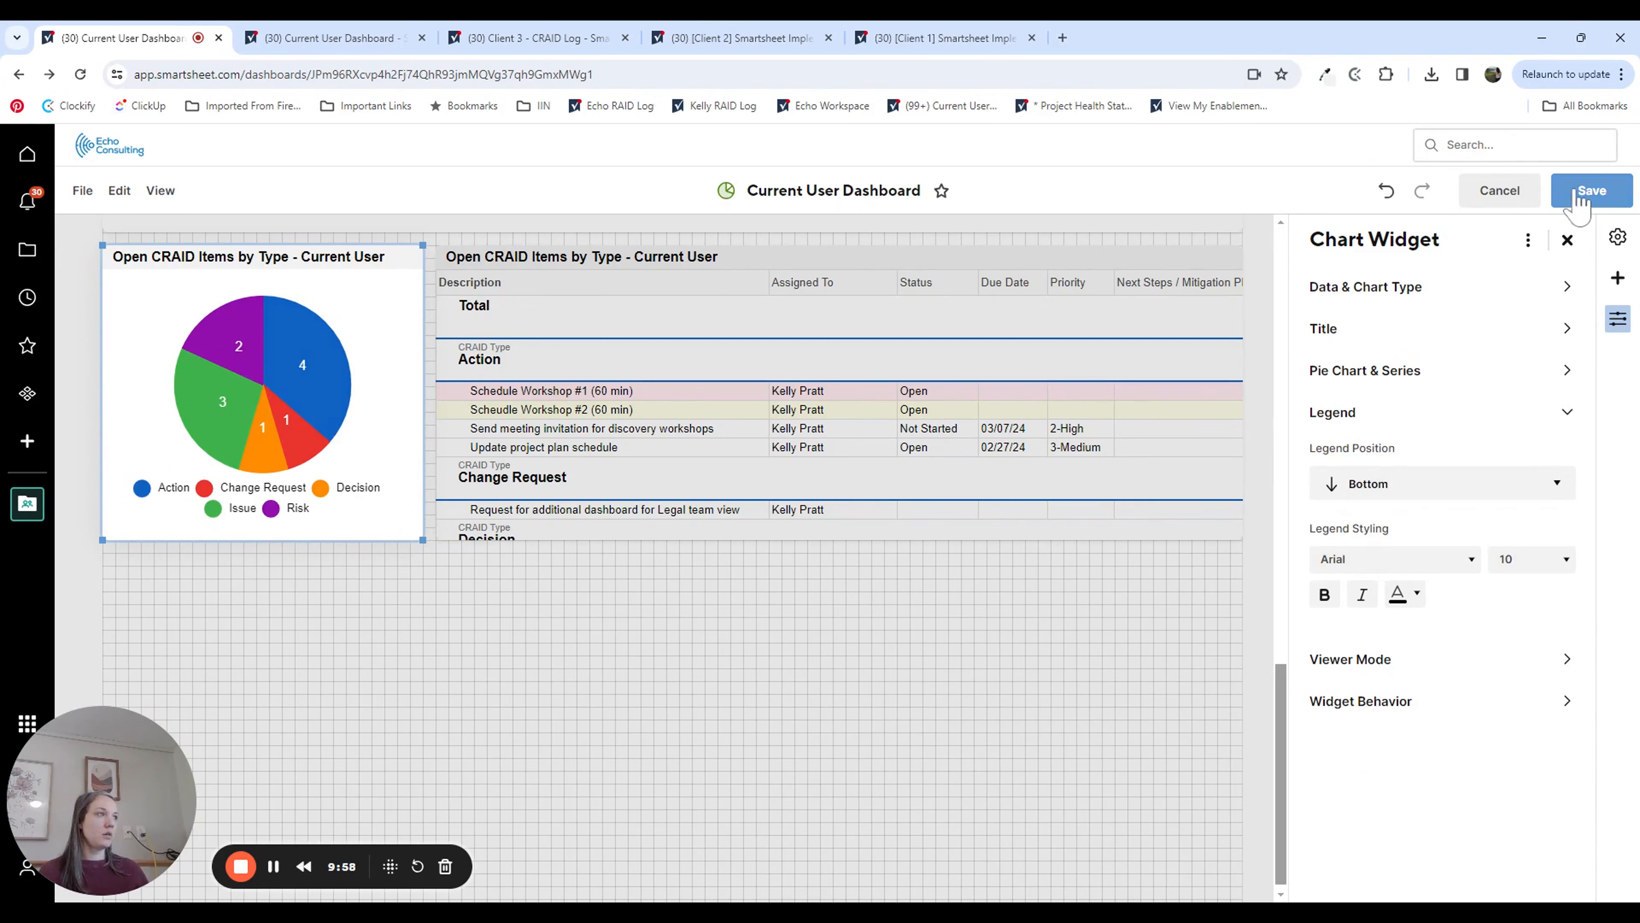
Step: Set the pie chart's viewer mode to Their own perspective and its widget behavior to open the data source
click(1372, 660)
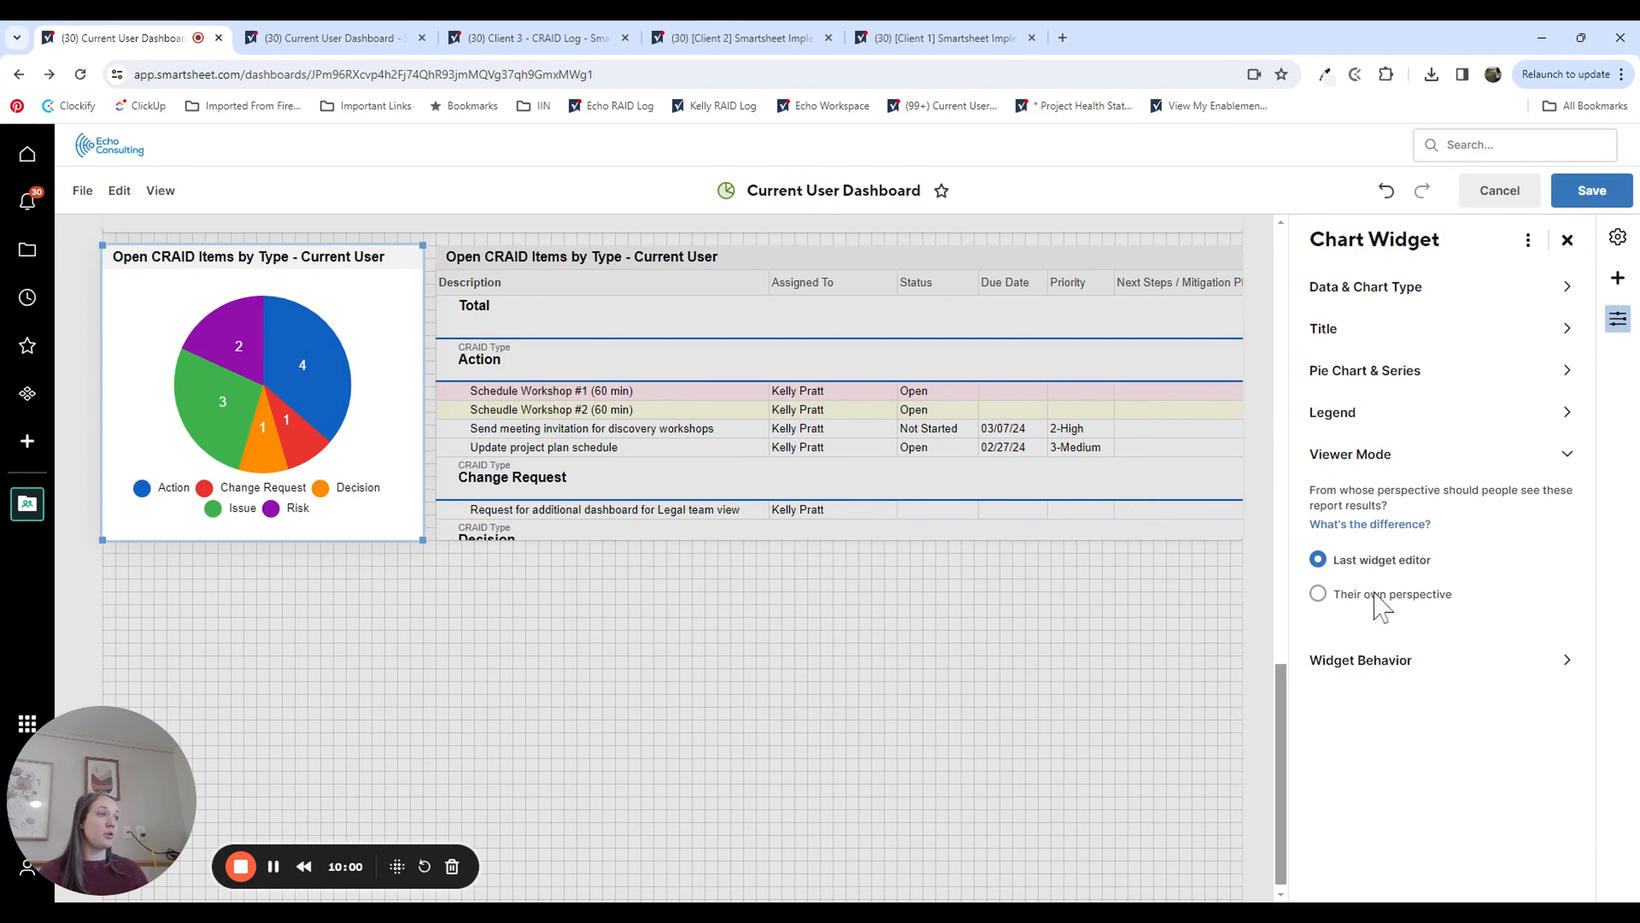
click(1321, 595)
click(1453, 662)
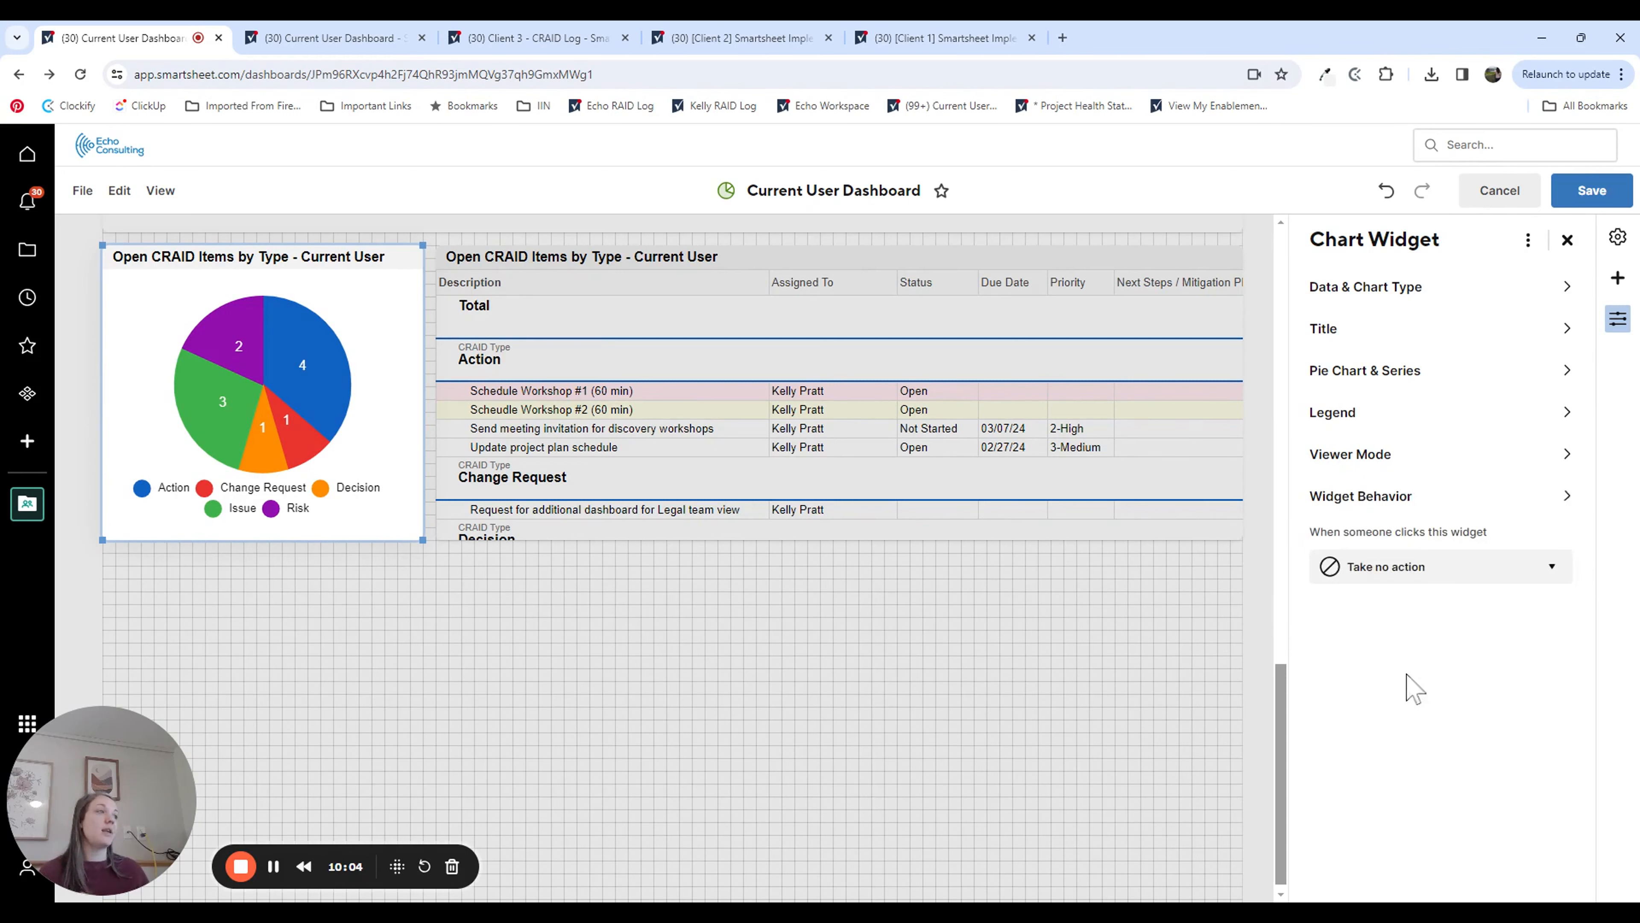
click(1357, 567)
click(1356, 640)
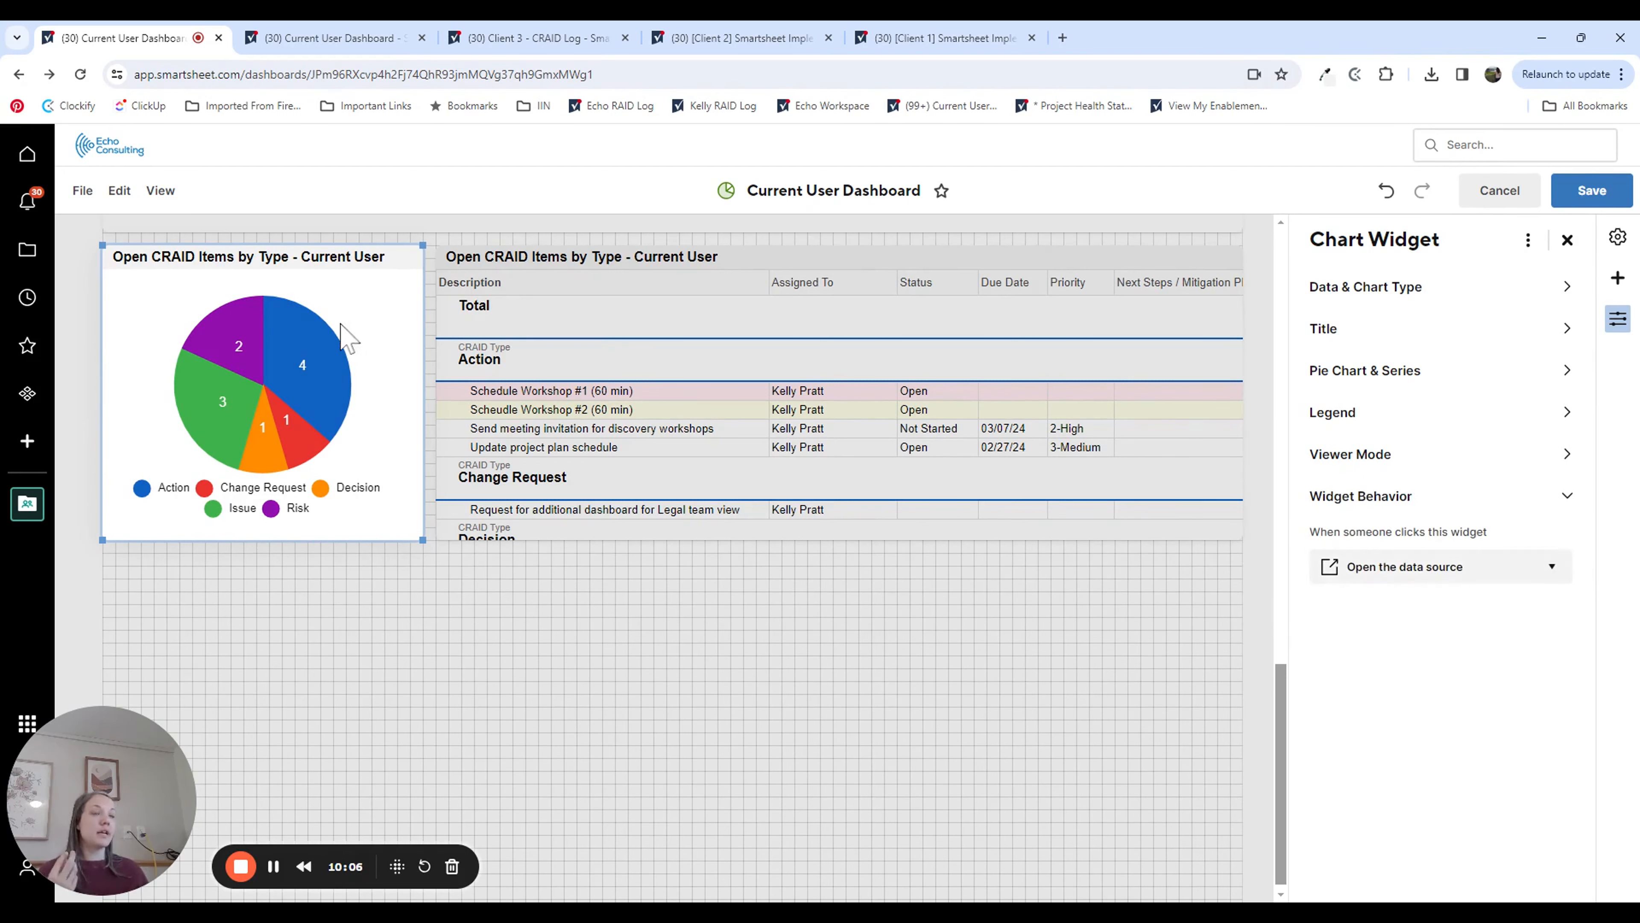
Step: Save the dashboard and review its widgets from the past due tasks down to the open CRAID items
click(1592, 191)
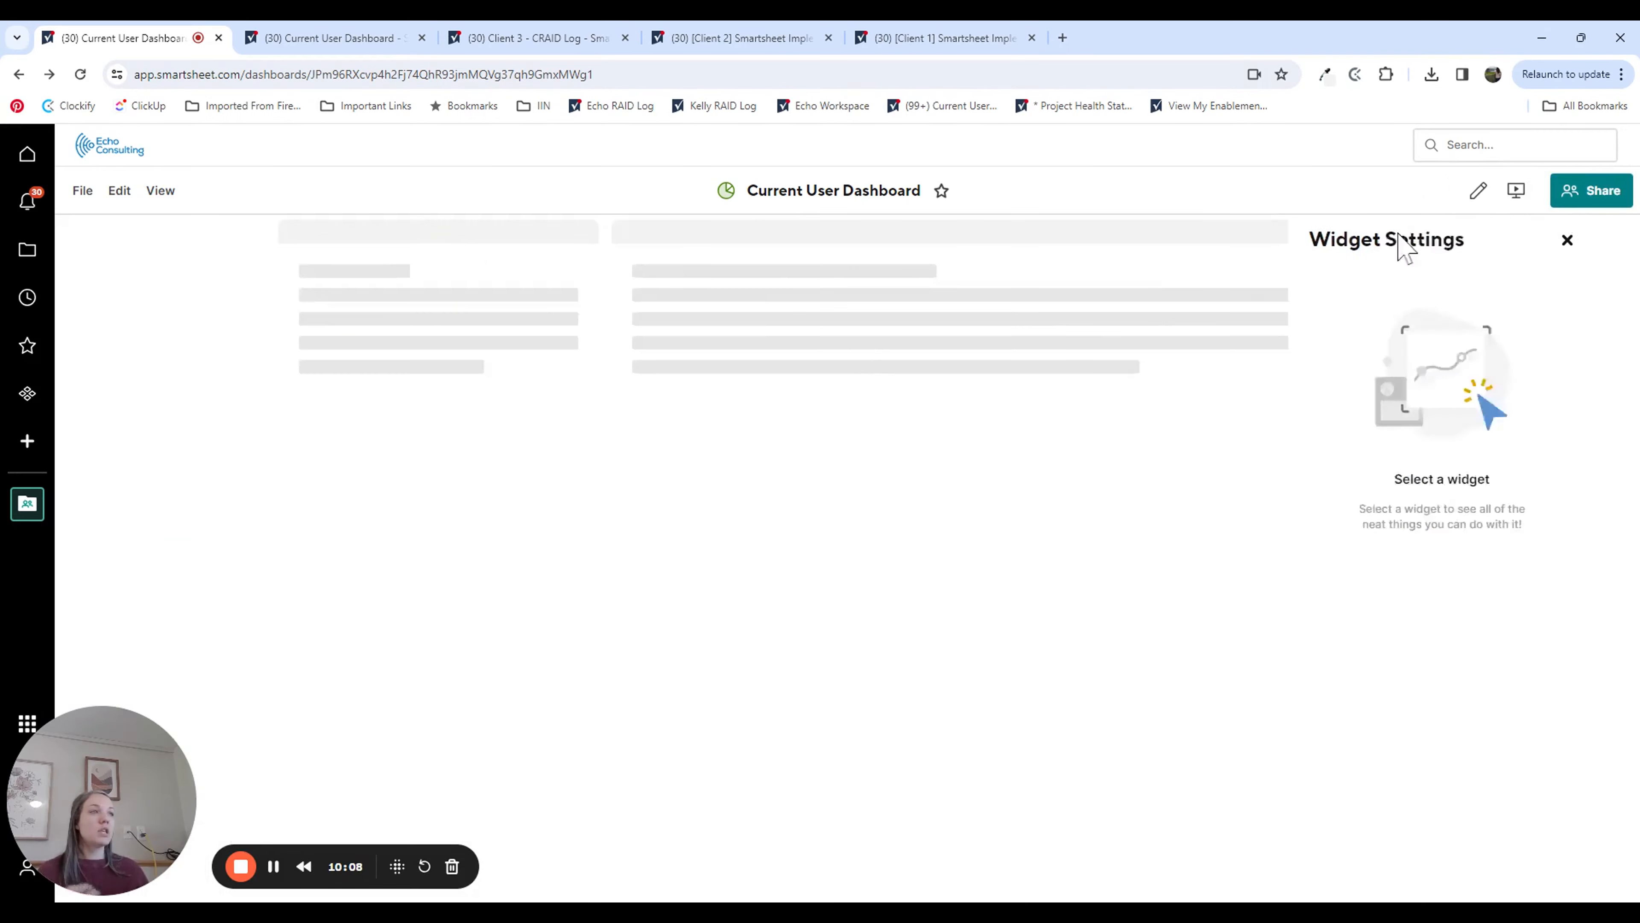
scroll(604, 604, up, 4)
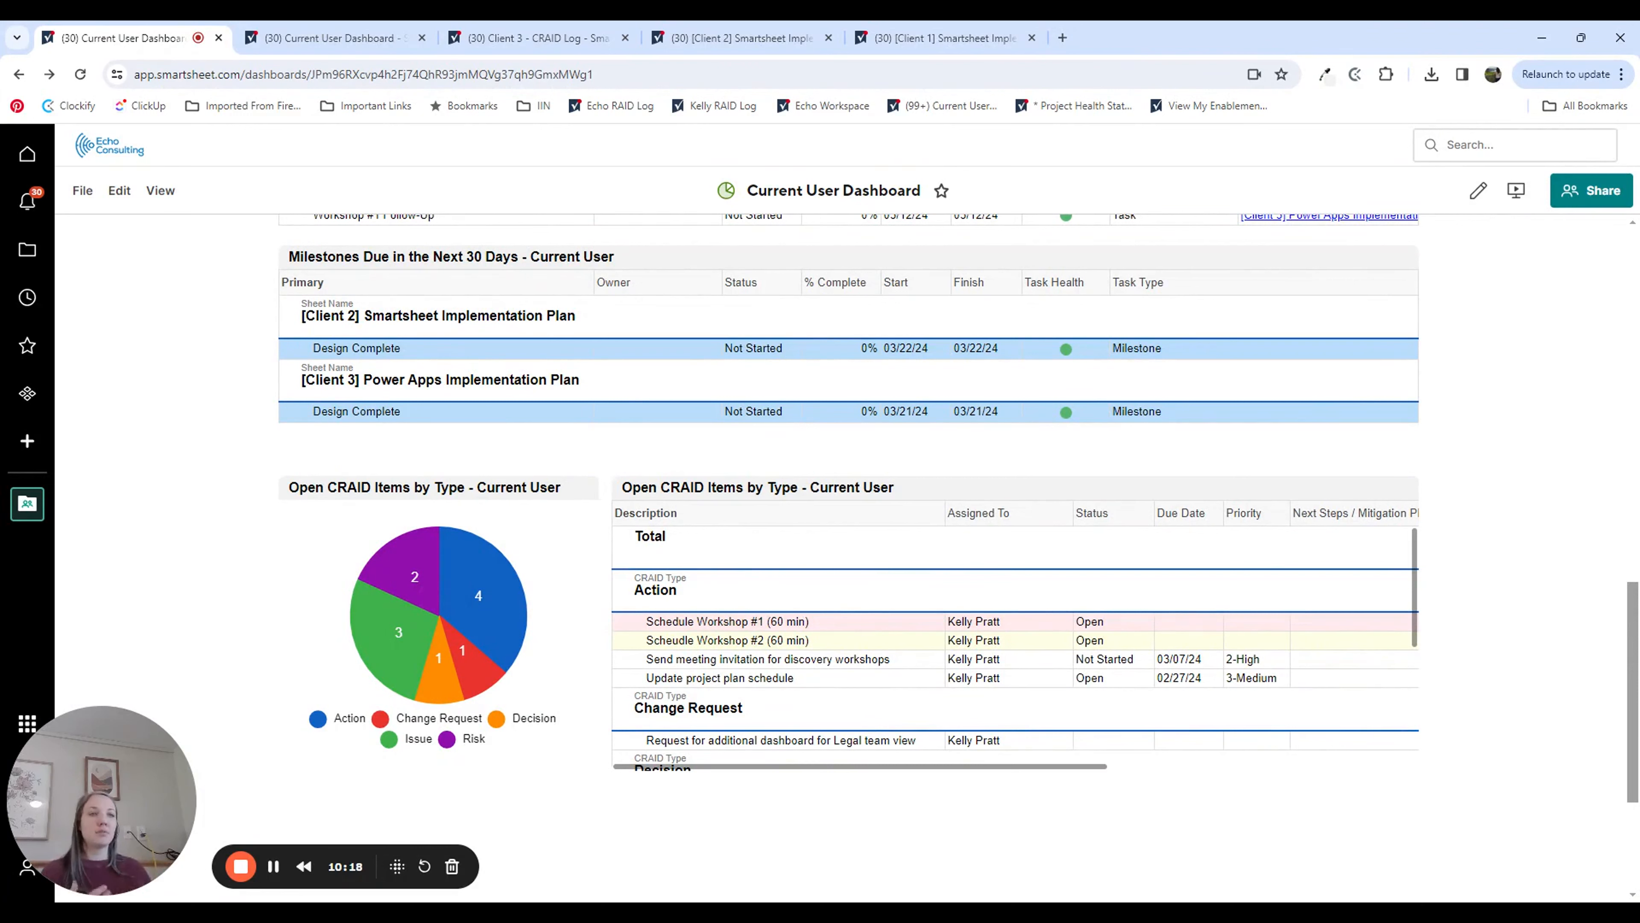
scroll(452, 613, up, 9)
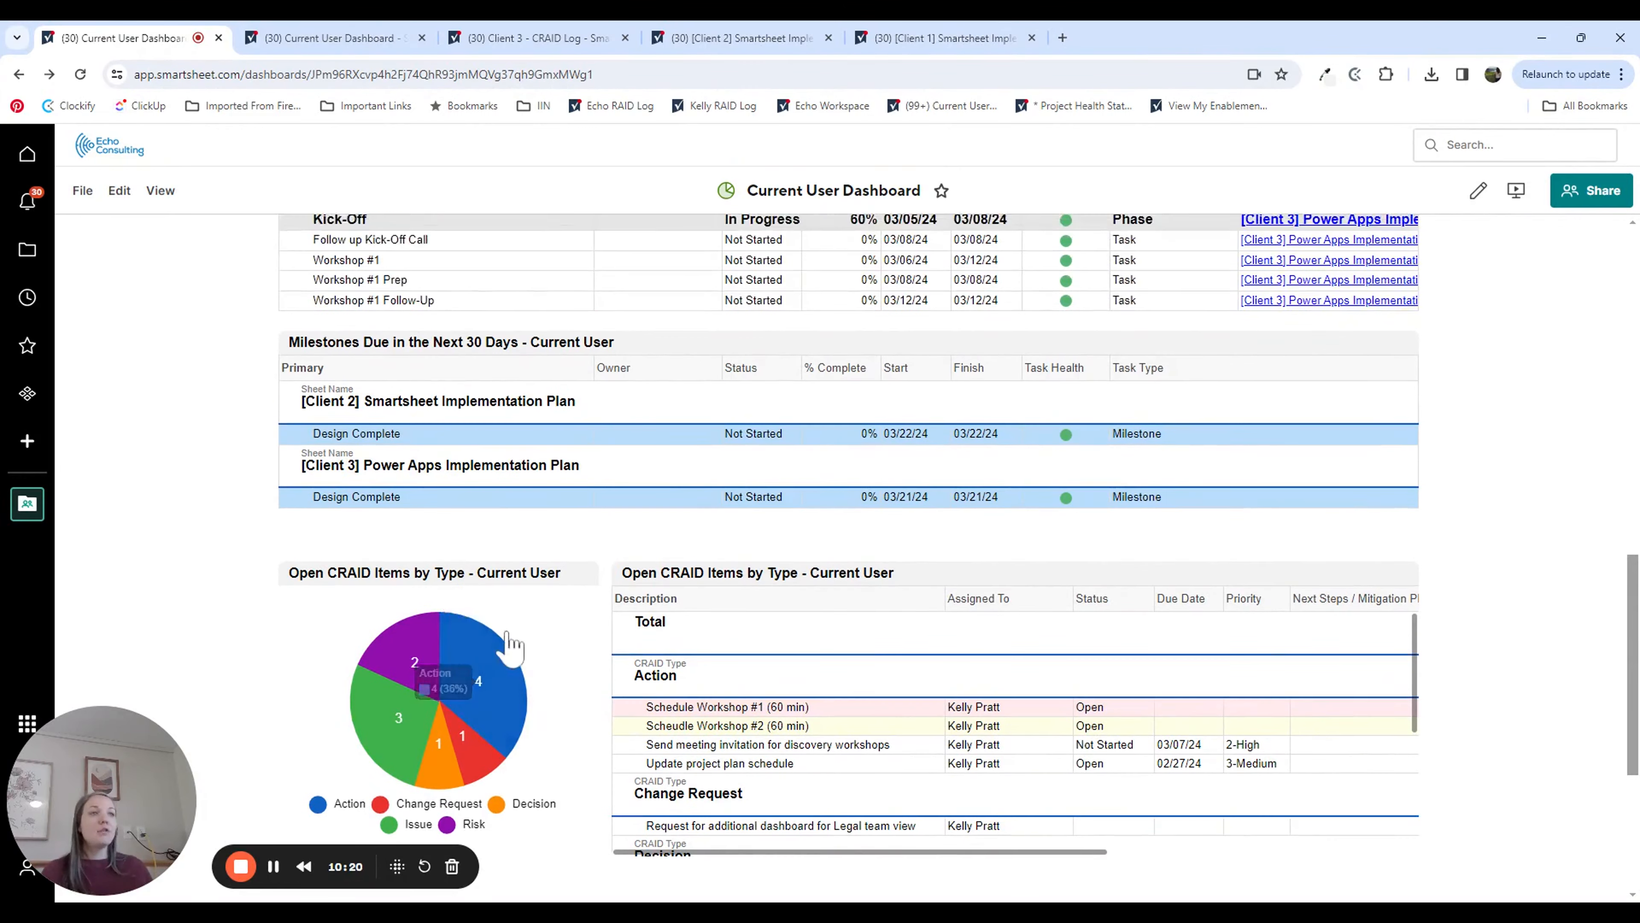
scroll(524, 691, up, 4)
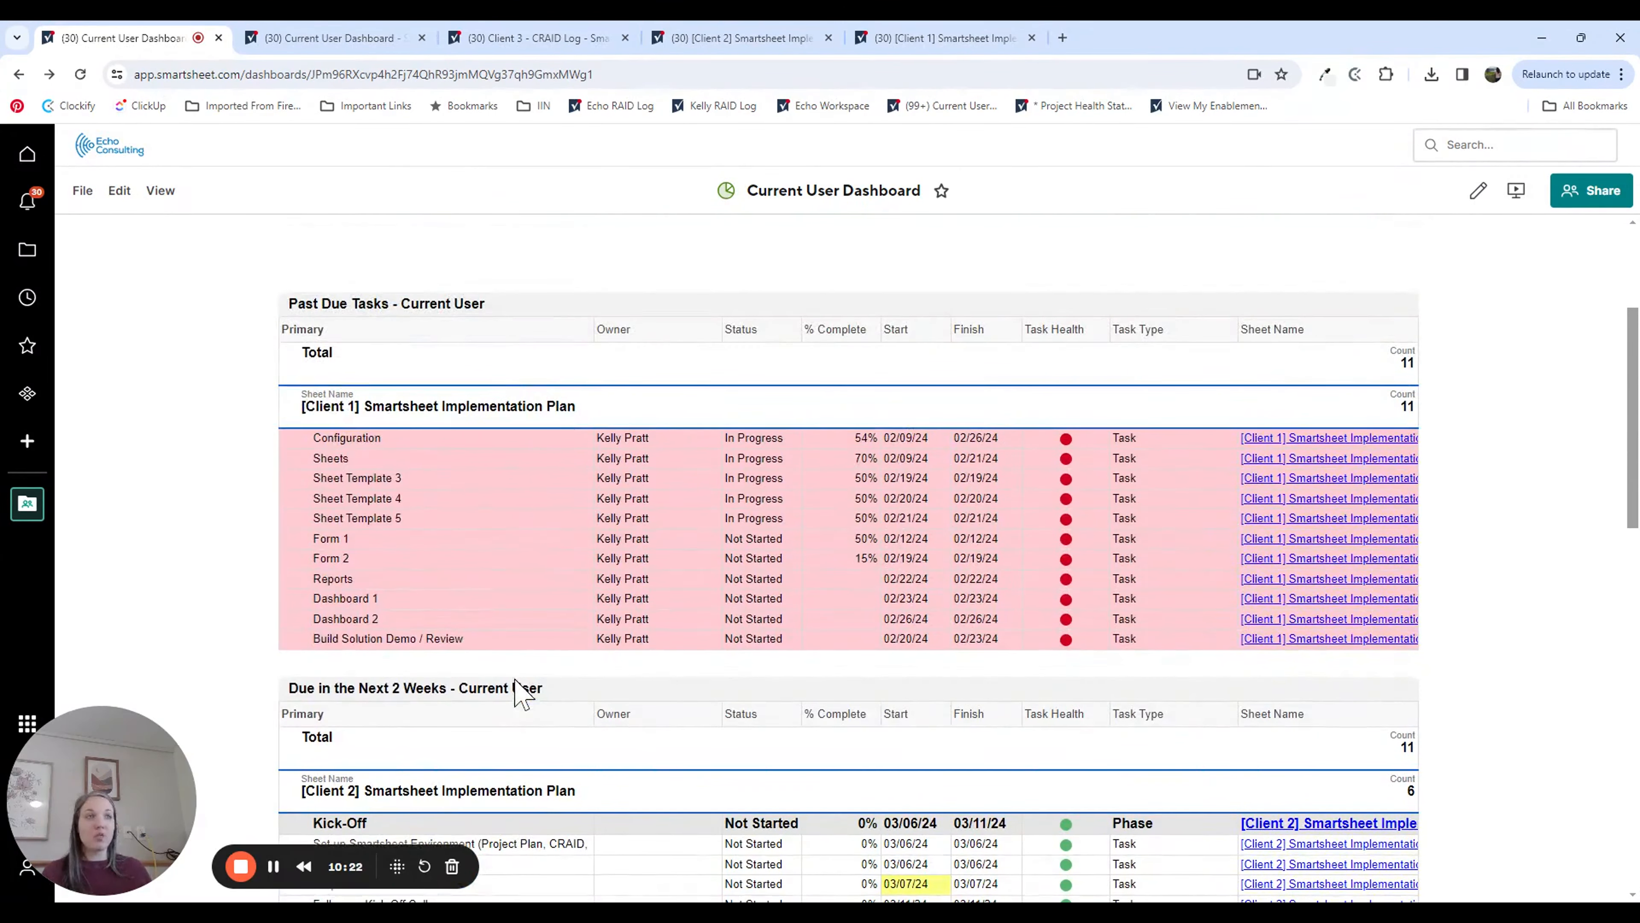
scroll(546, 666, down, 3)
scroll(544, 652, down, 2)
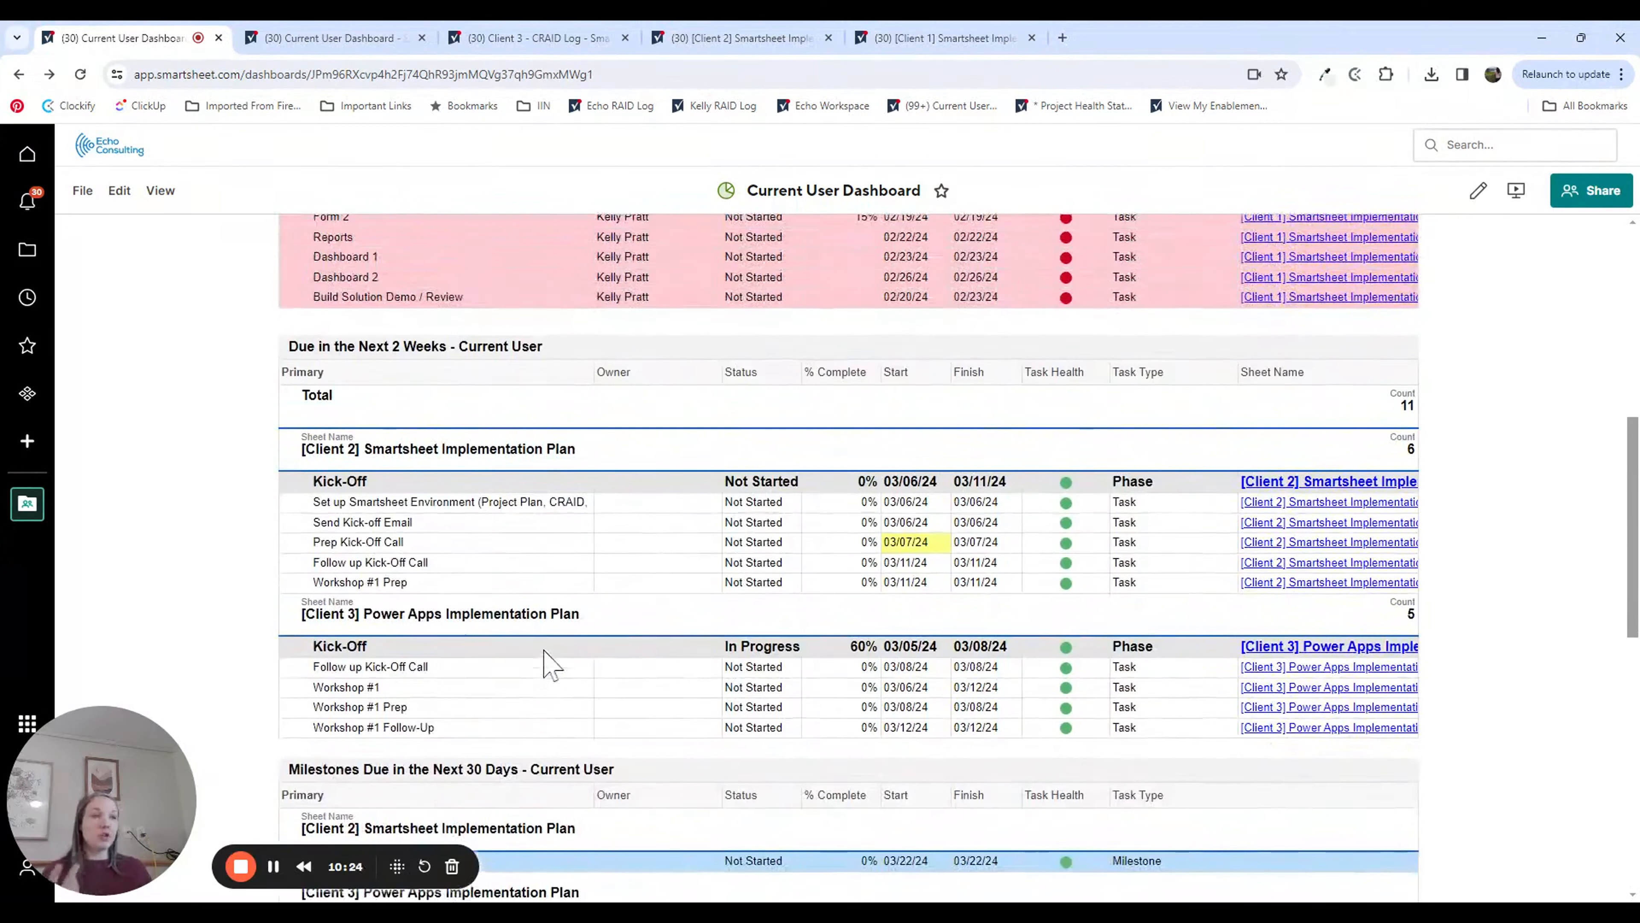
scroll(549, 659, down, 6)
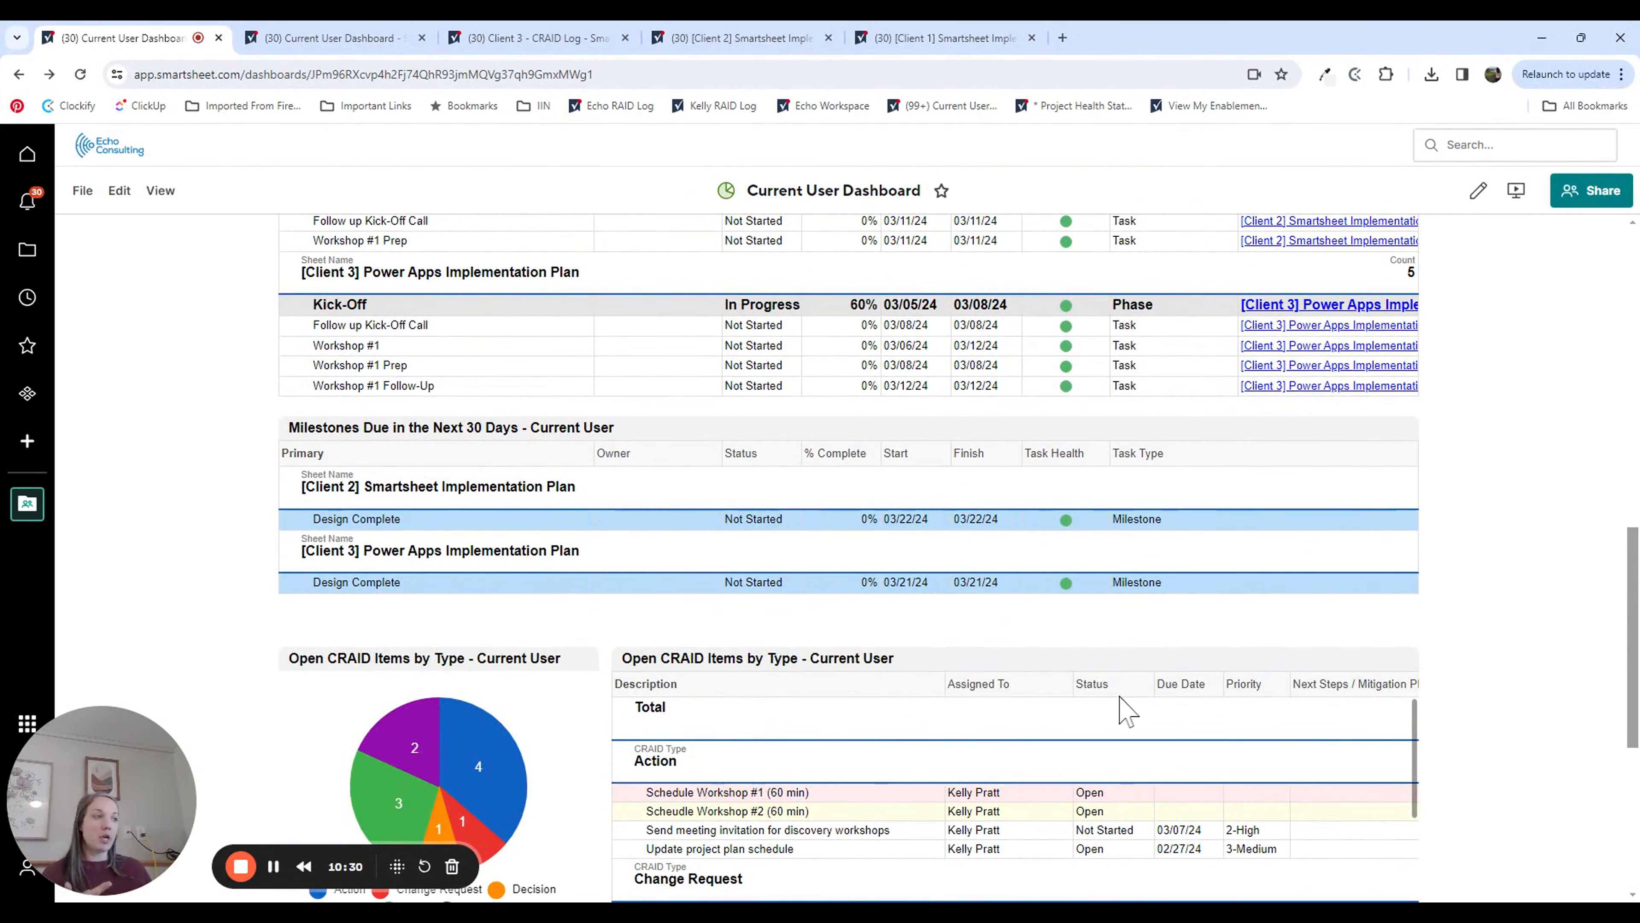
Step: Open the Open CRAID Items by Type - Current User report, examine its grouping and summary settings, and return to the dashboard
click(1124, 709)
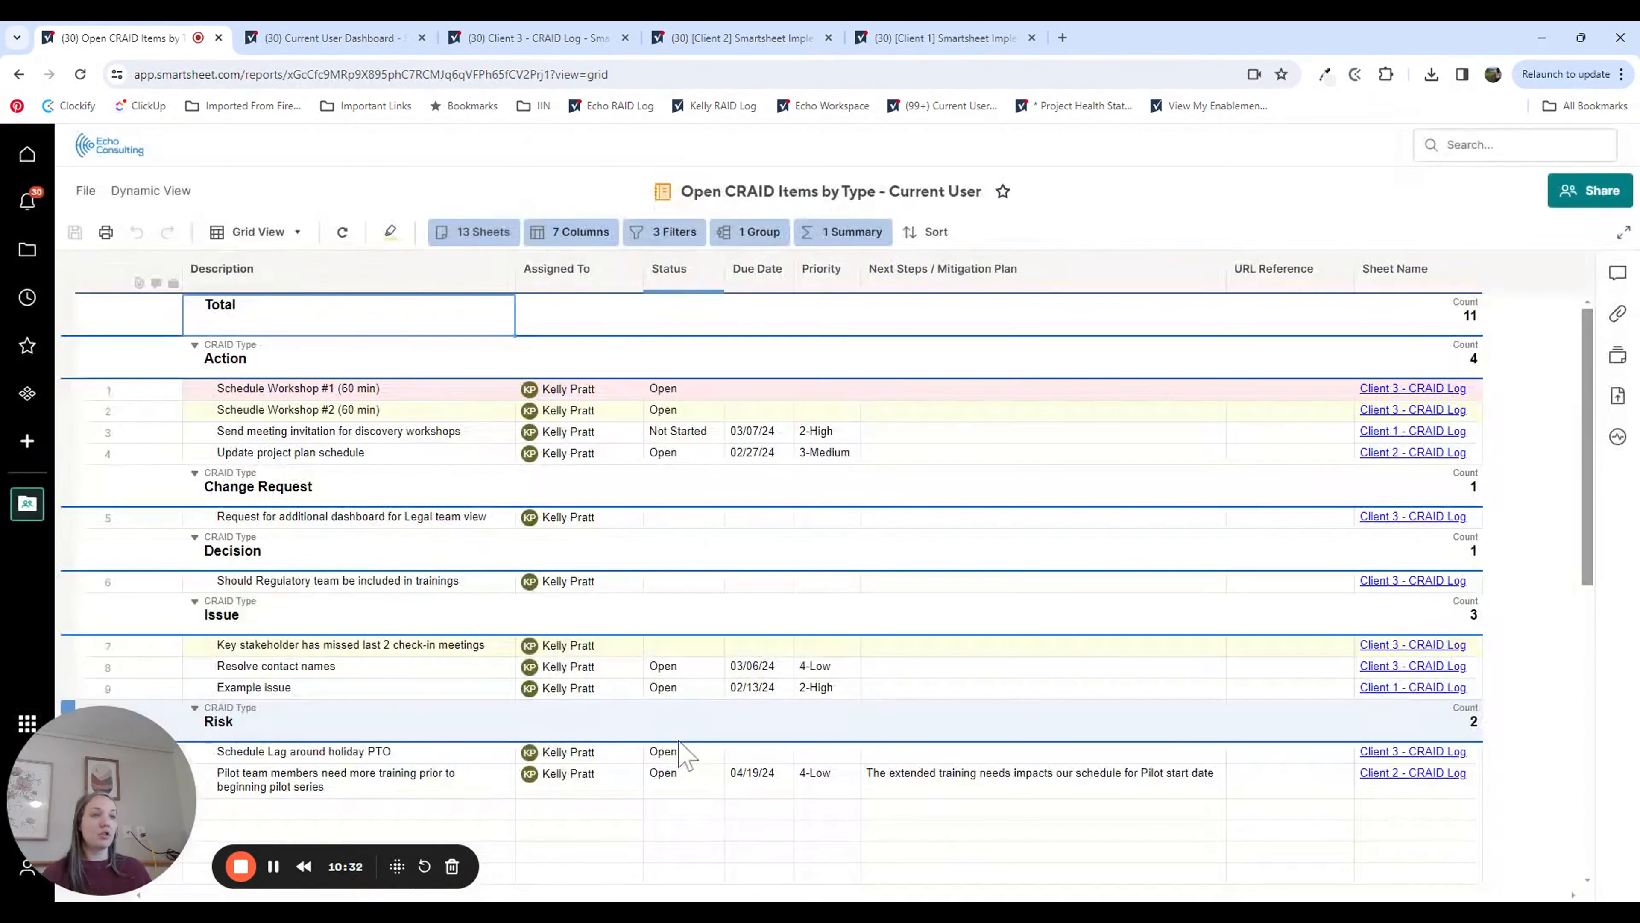
click(458, 318)
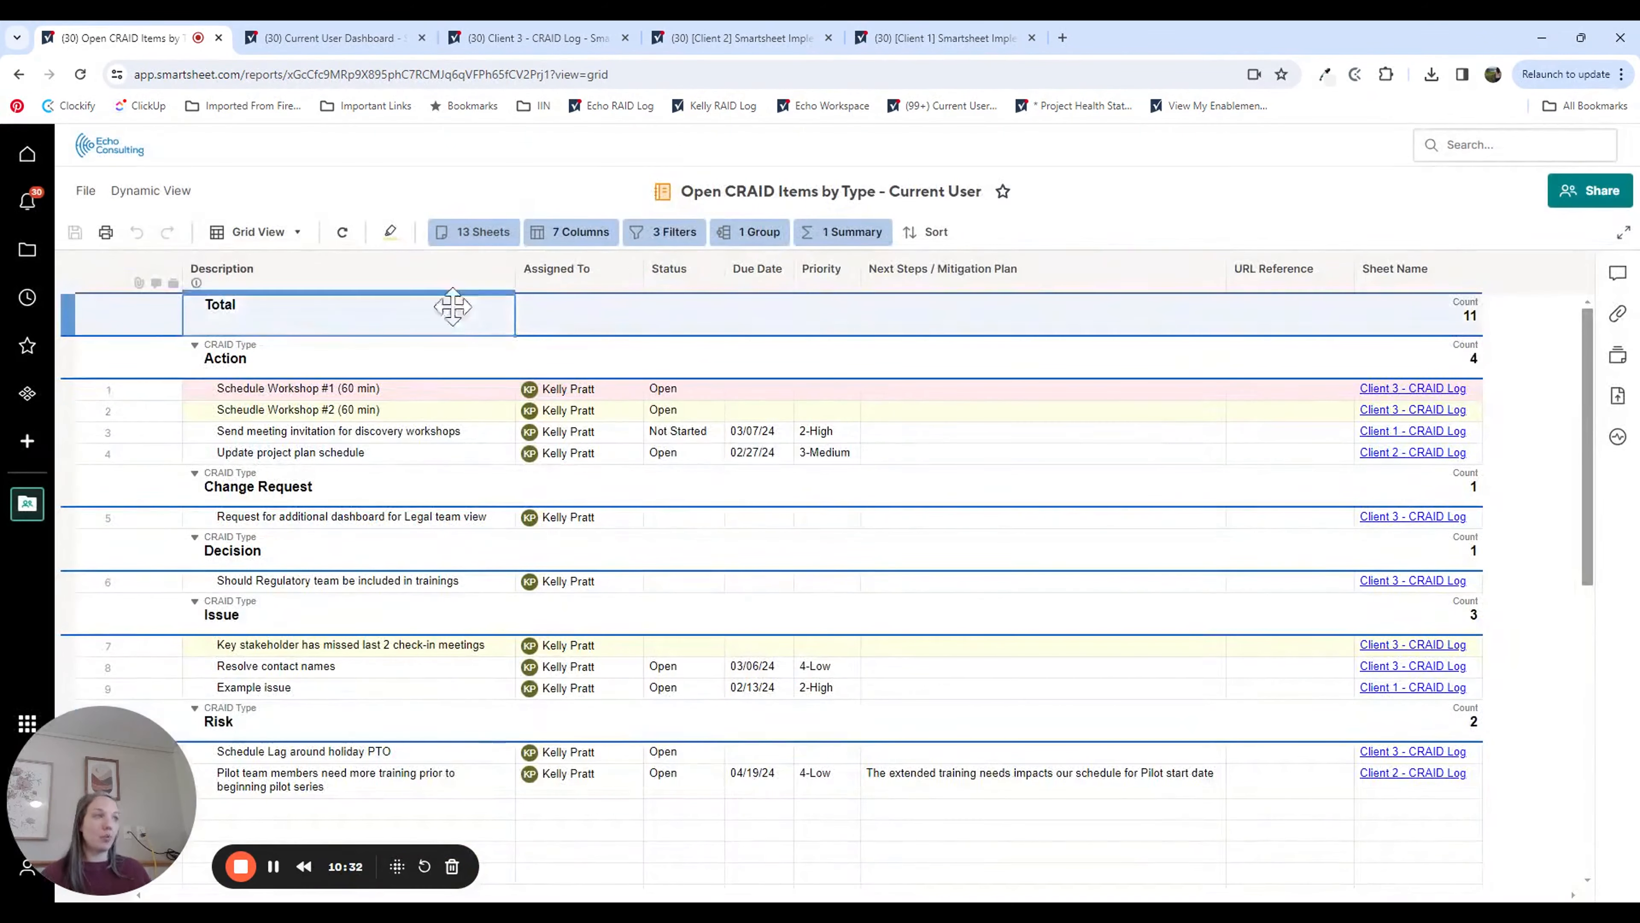
click(750, 232)
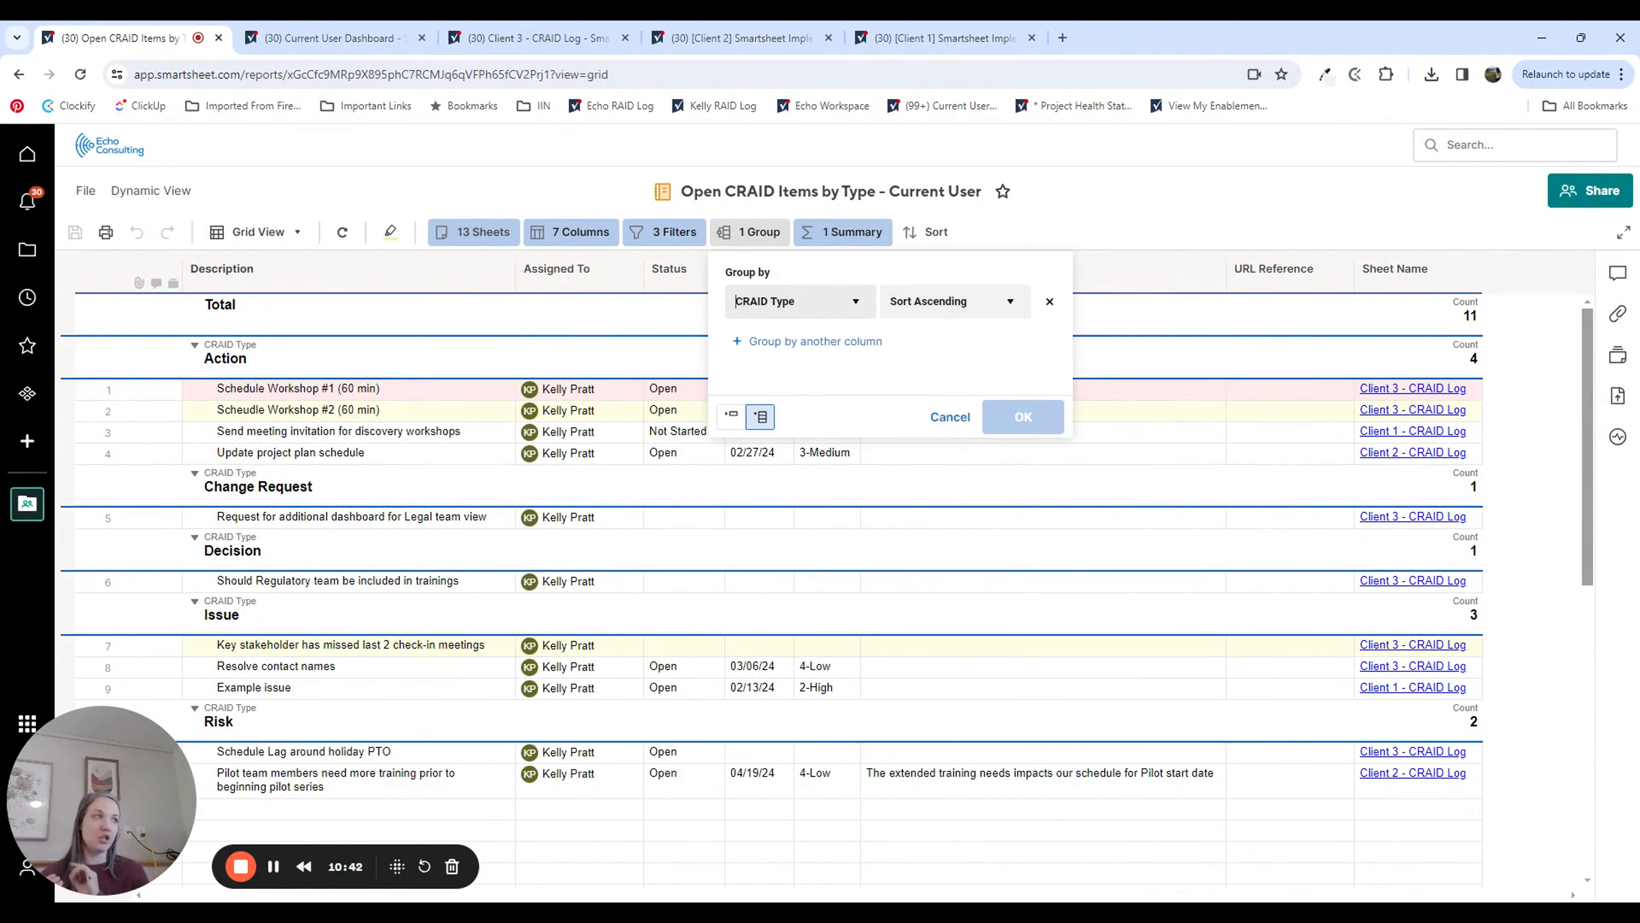
click(1231, 207)
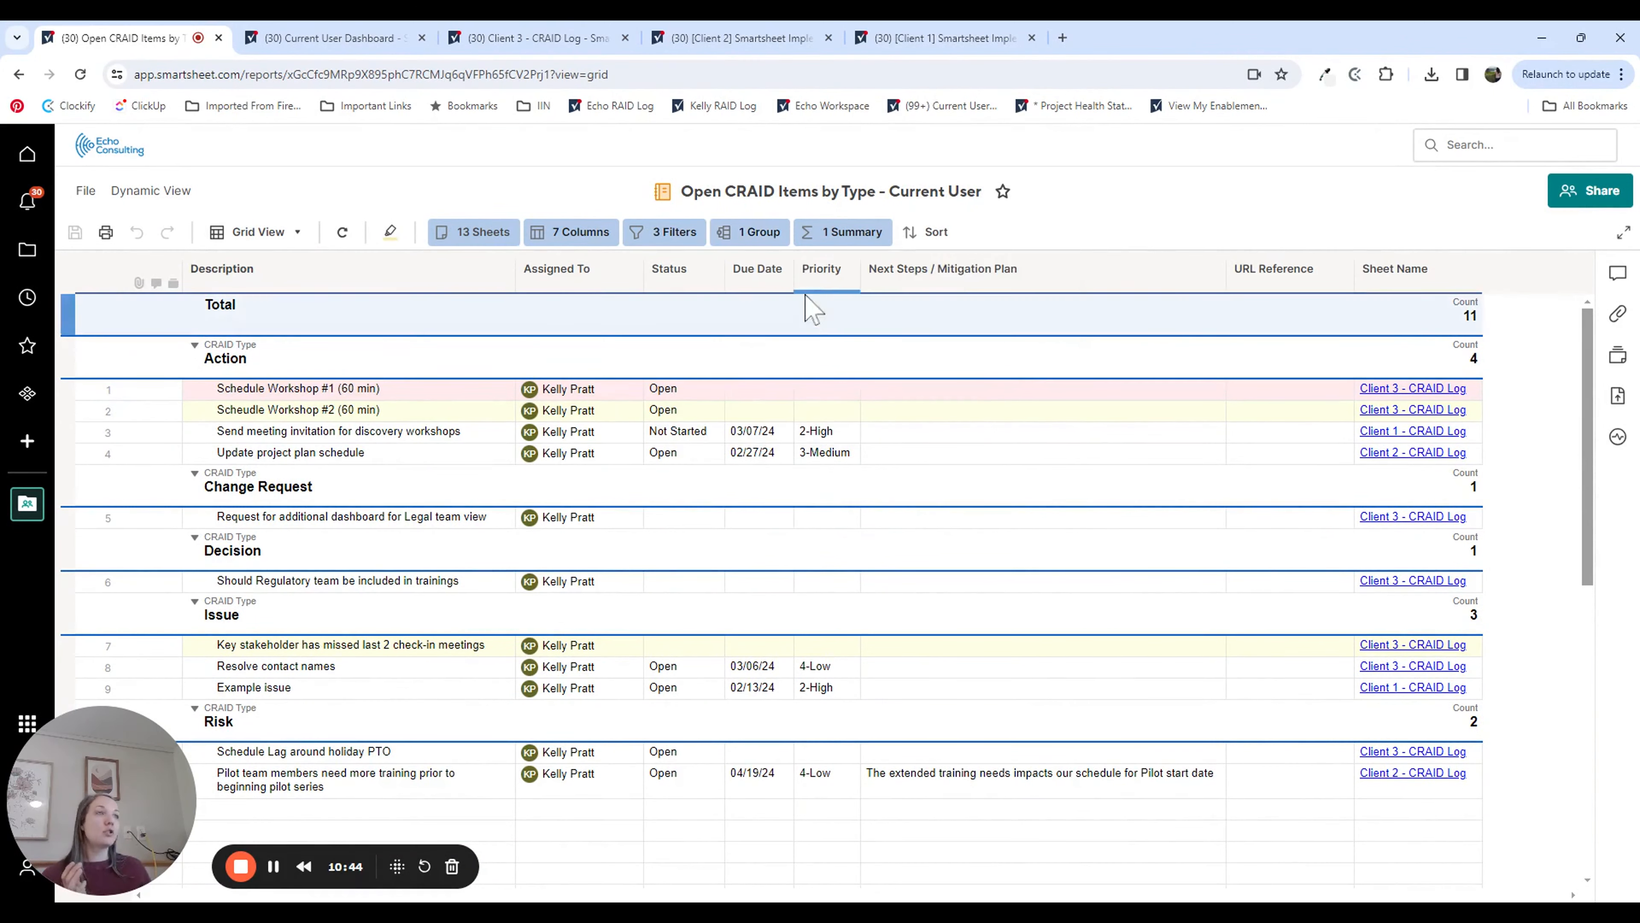
click(840, 236)
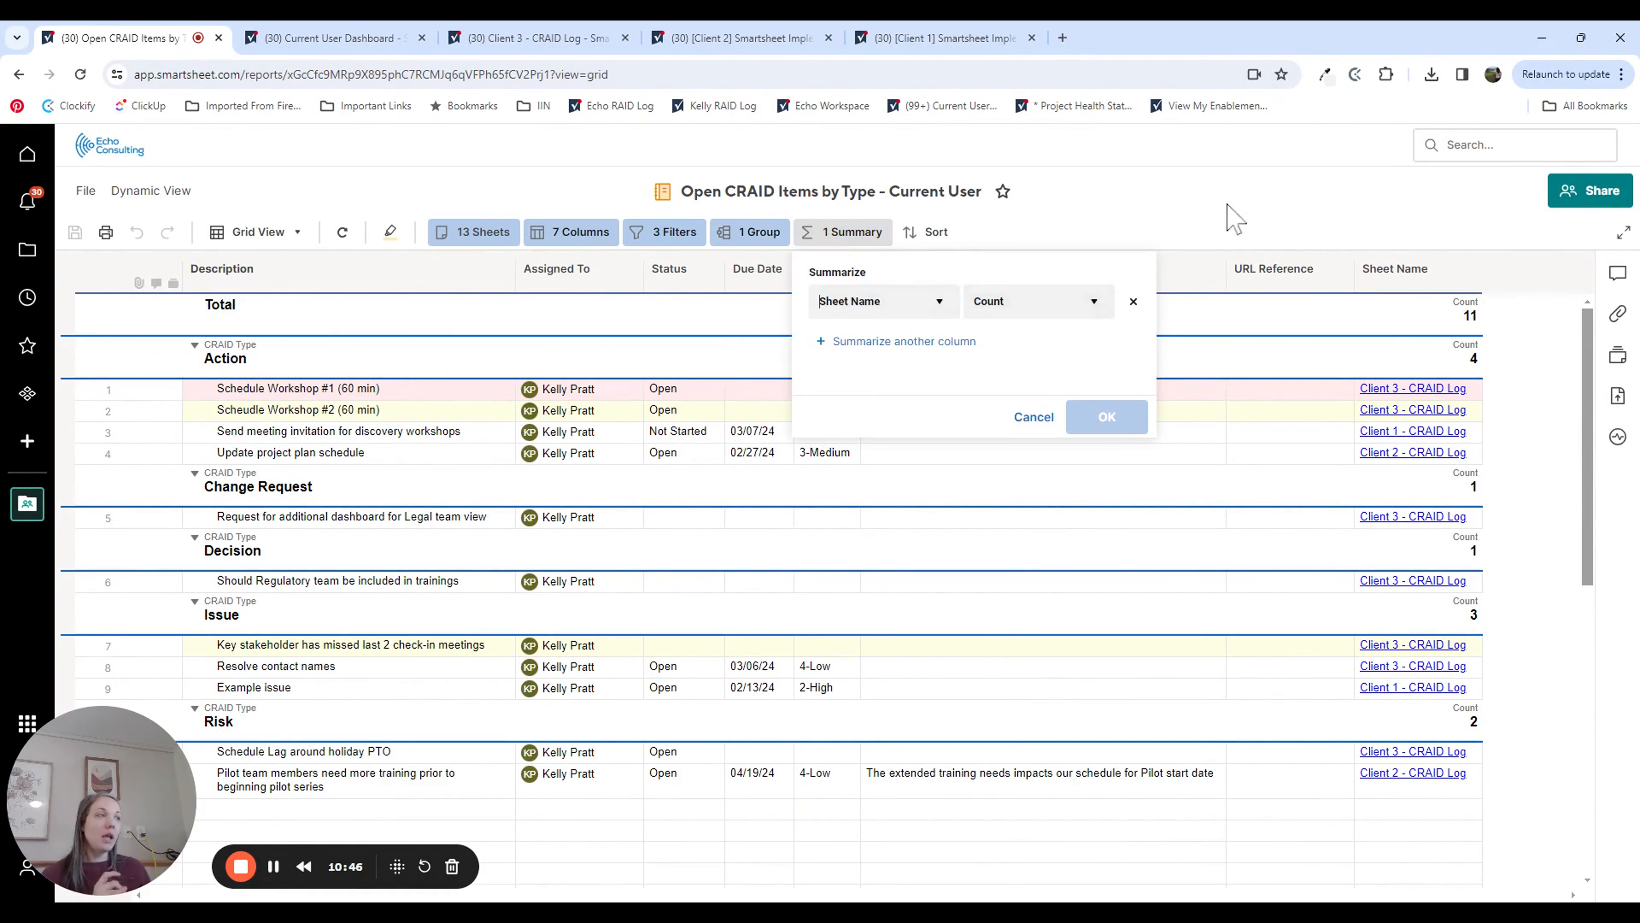
click(1395, 585)
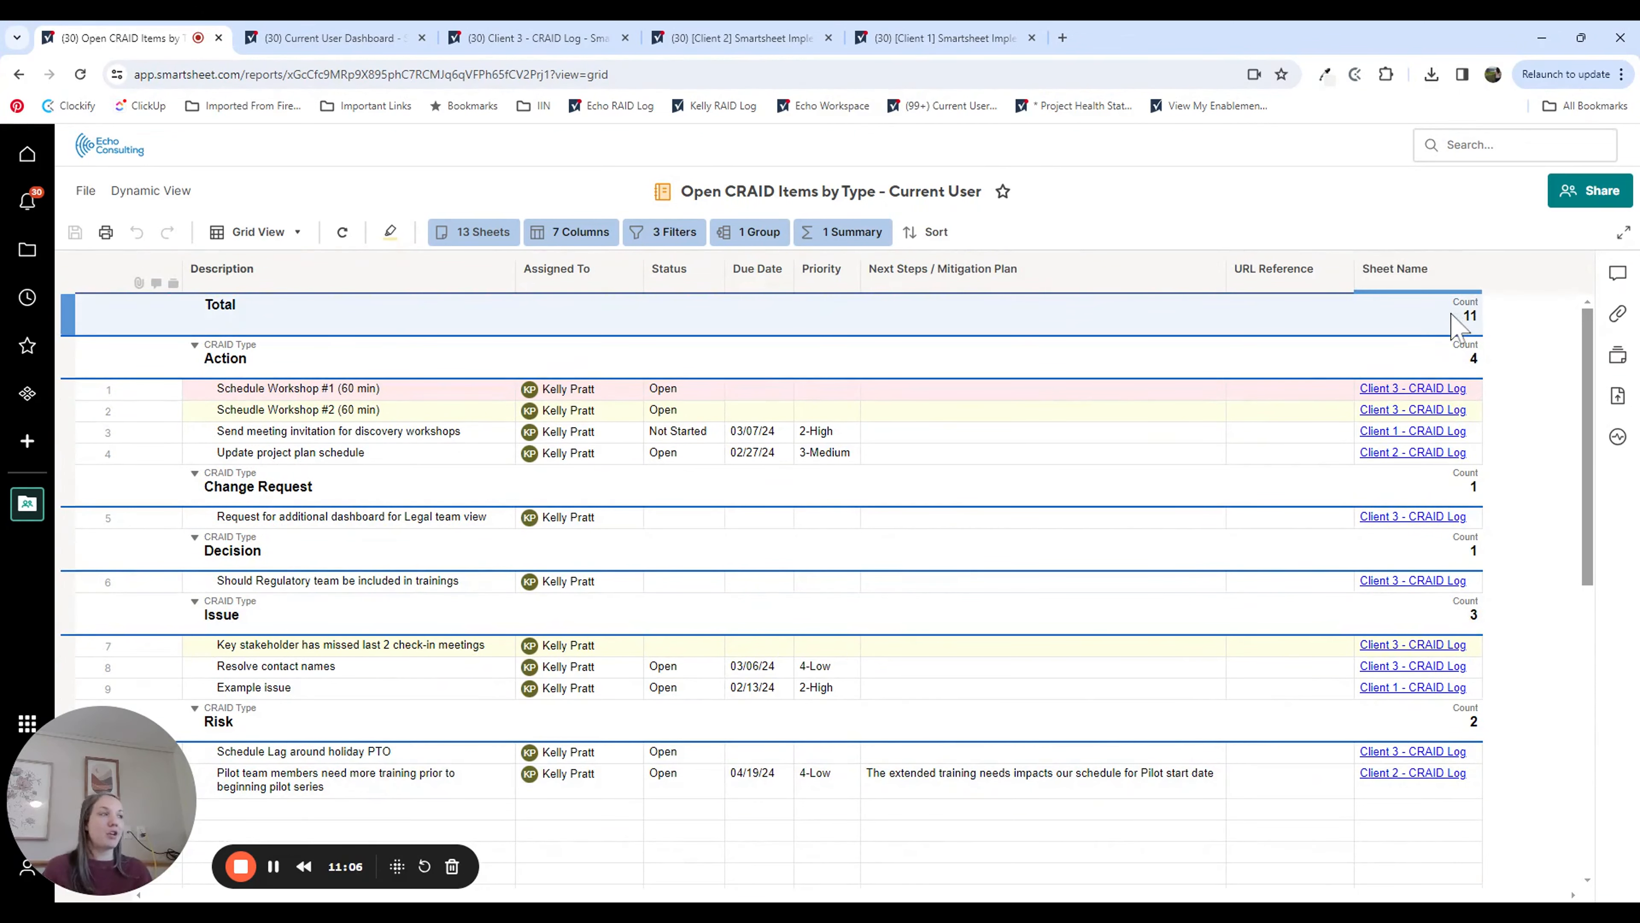
click(19, 75)
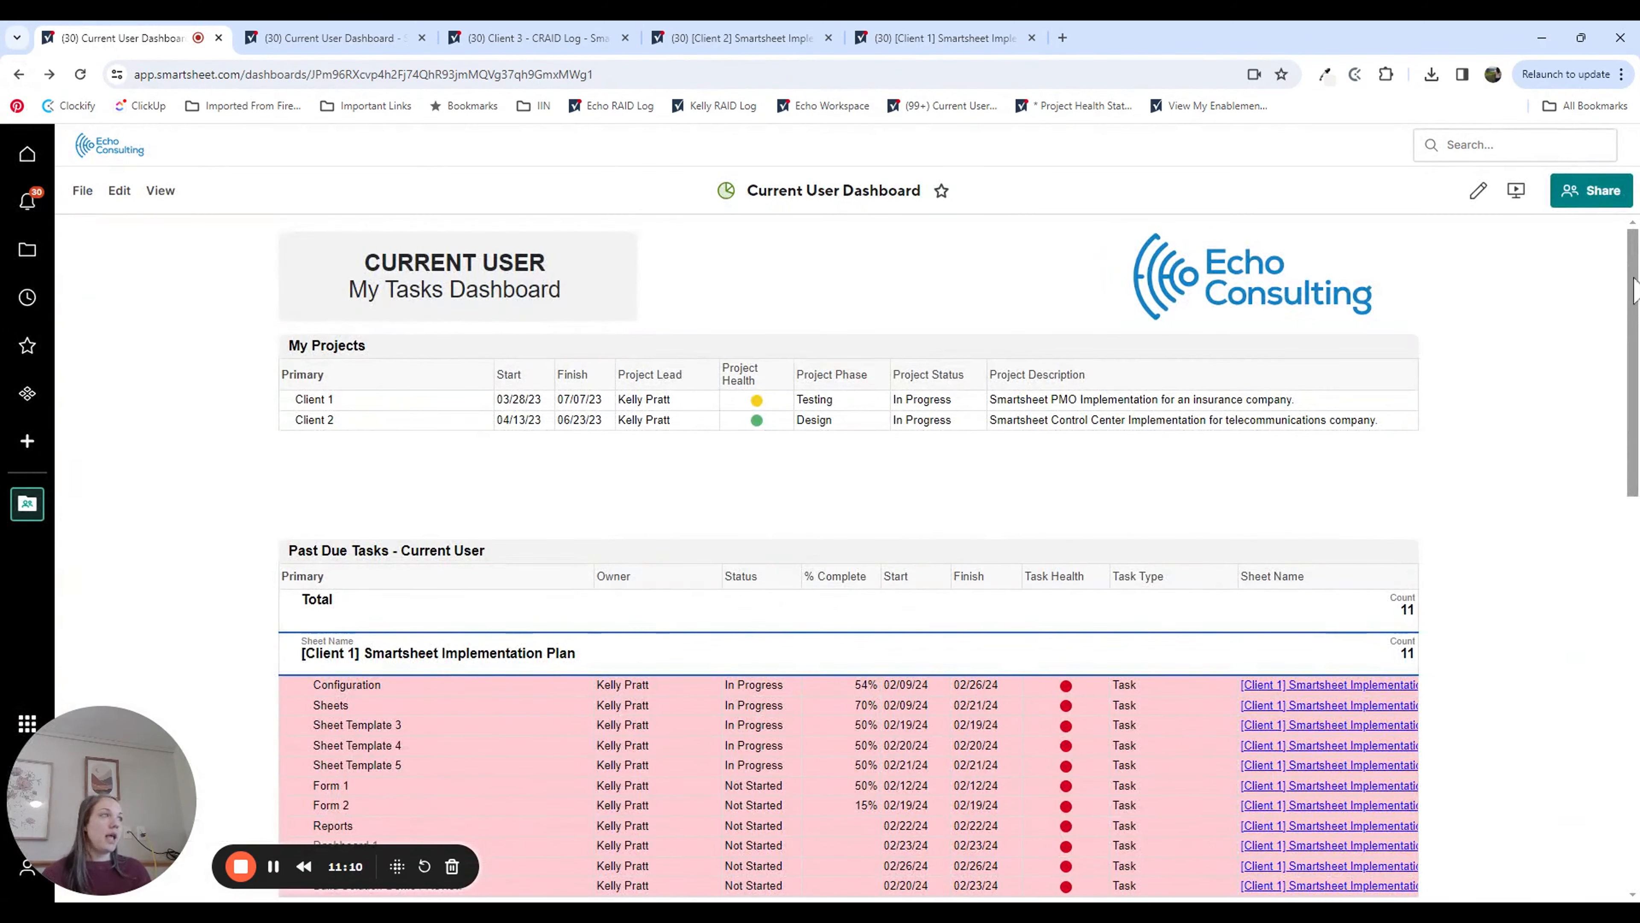
drag(1635, 294, 1594, 247)
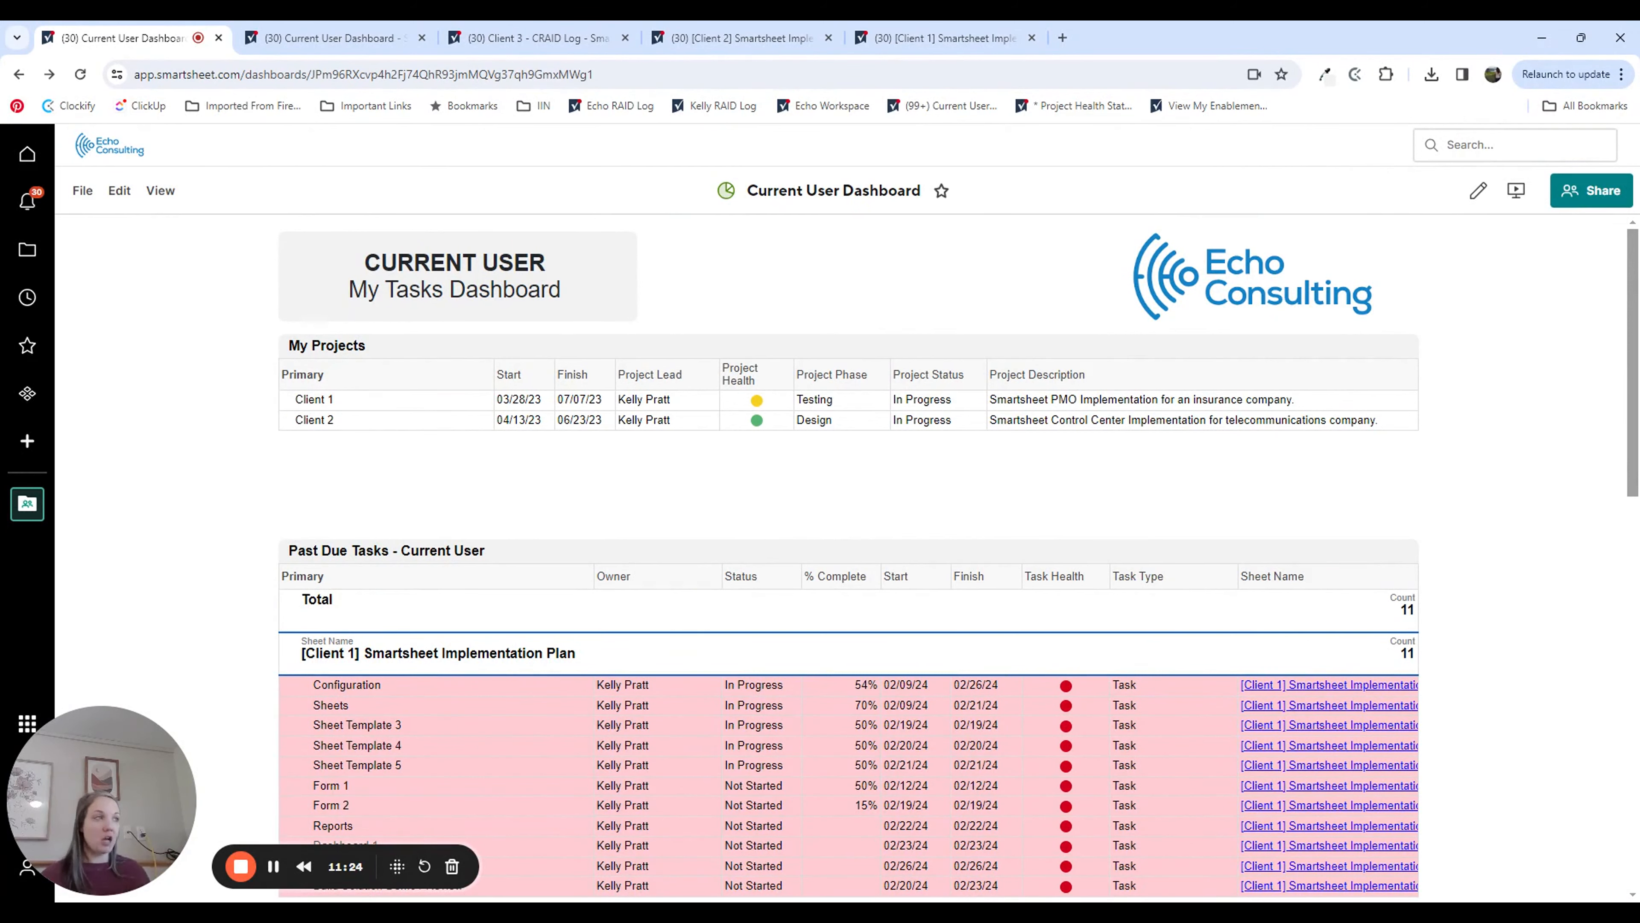
mouse_move(1632, 285)
mouse_down()
mouse_move(1632, 336)
mouse_move(1632, 281)
mouse_up()
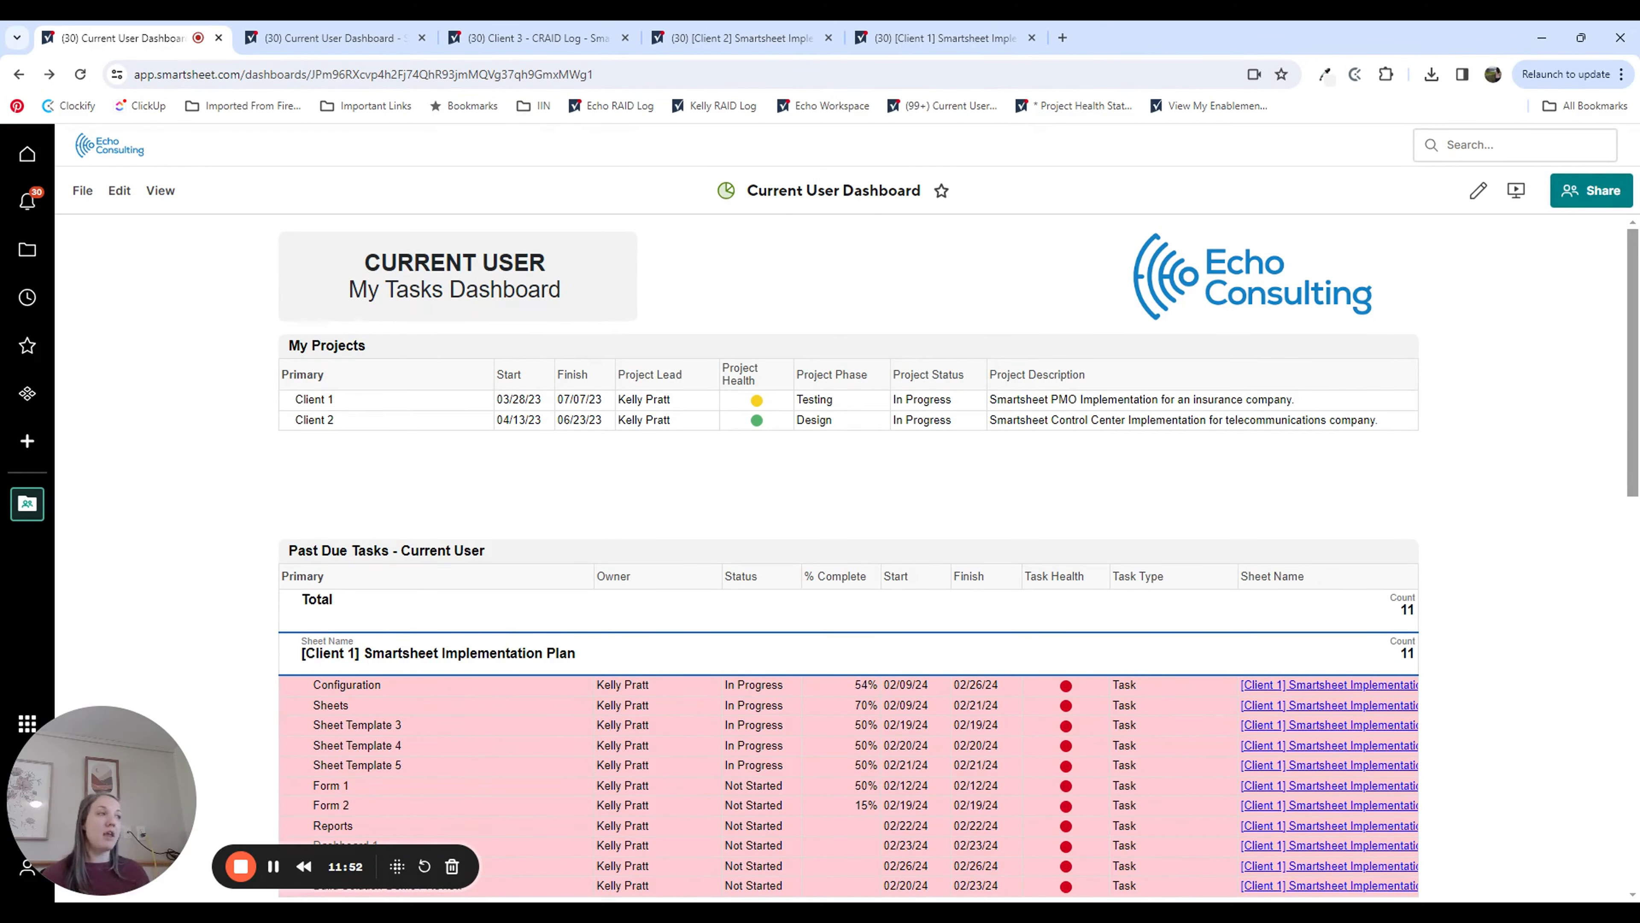
scroll(268, 811, down, 15)
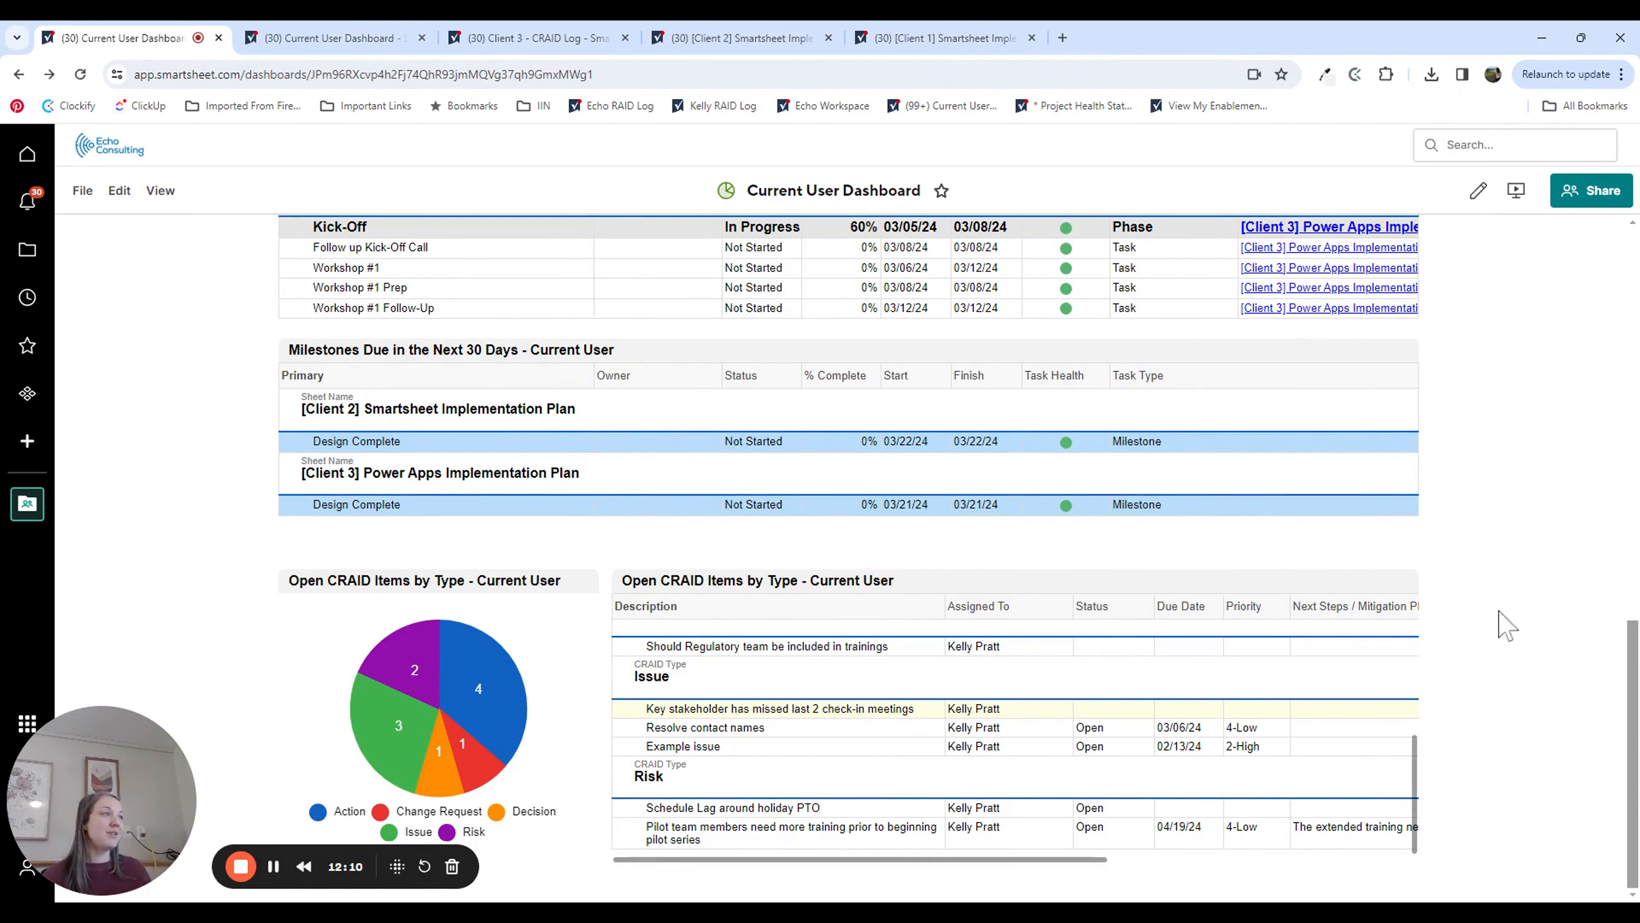
scroll(1496, 633, up, 10)
scroll(1503, 646, up, 5)
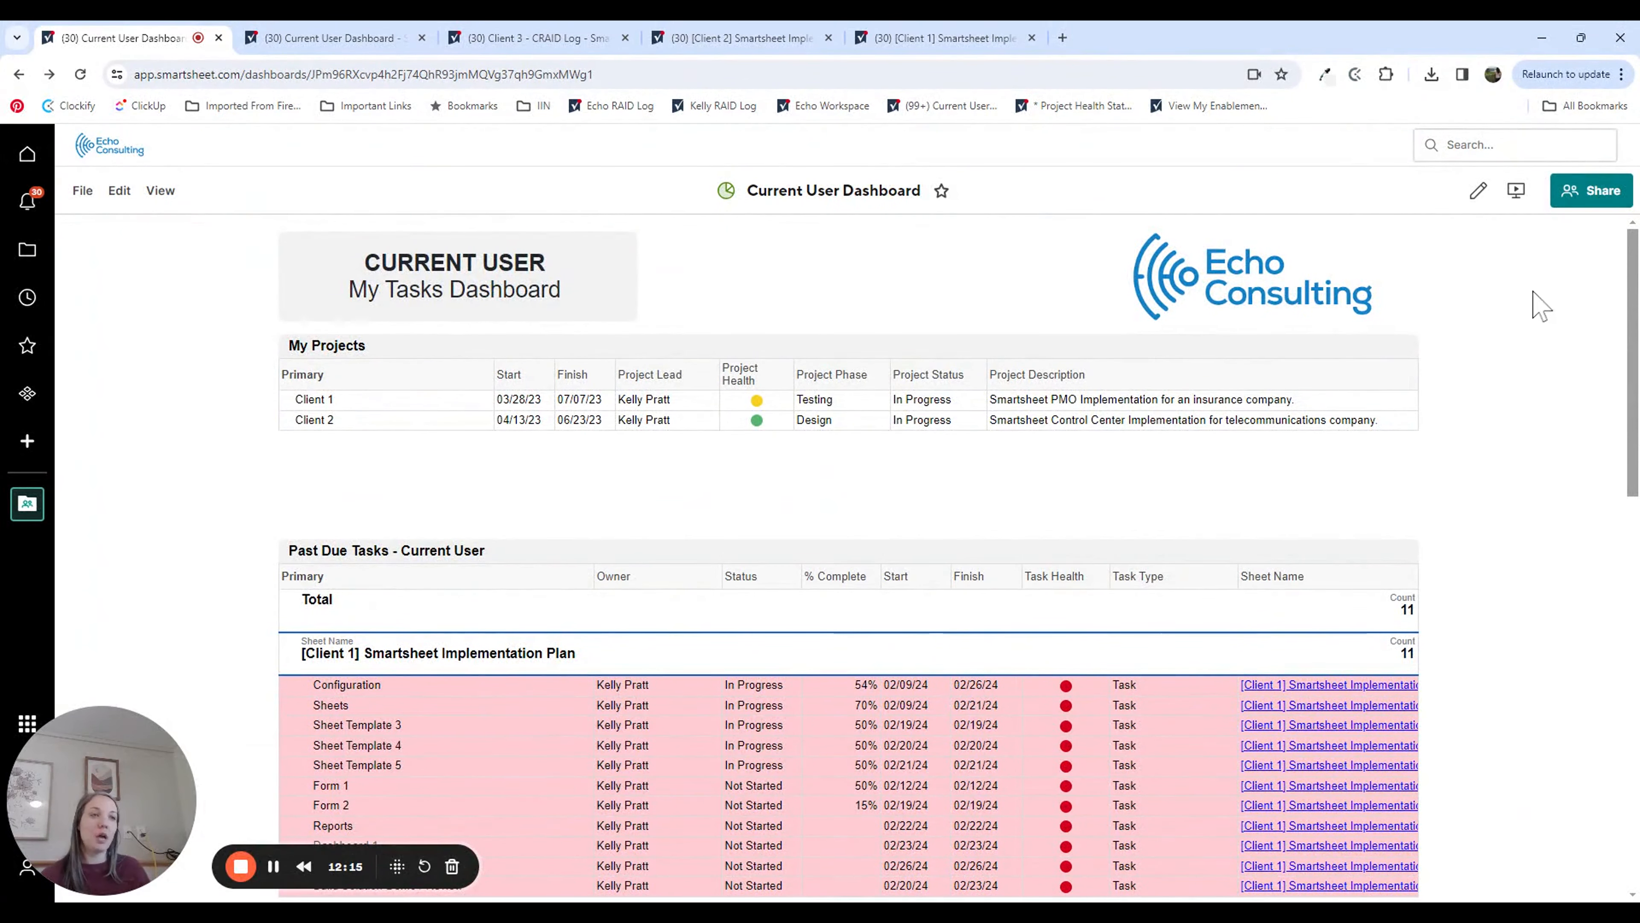
click(241, 866)
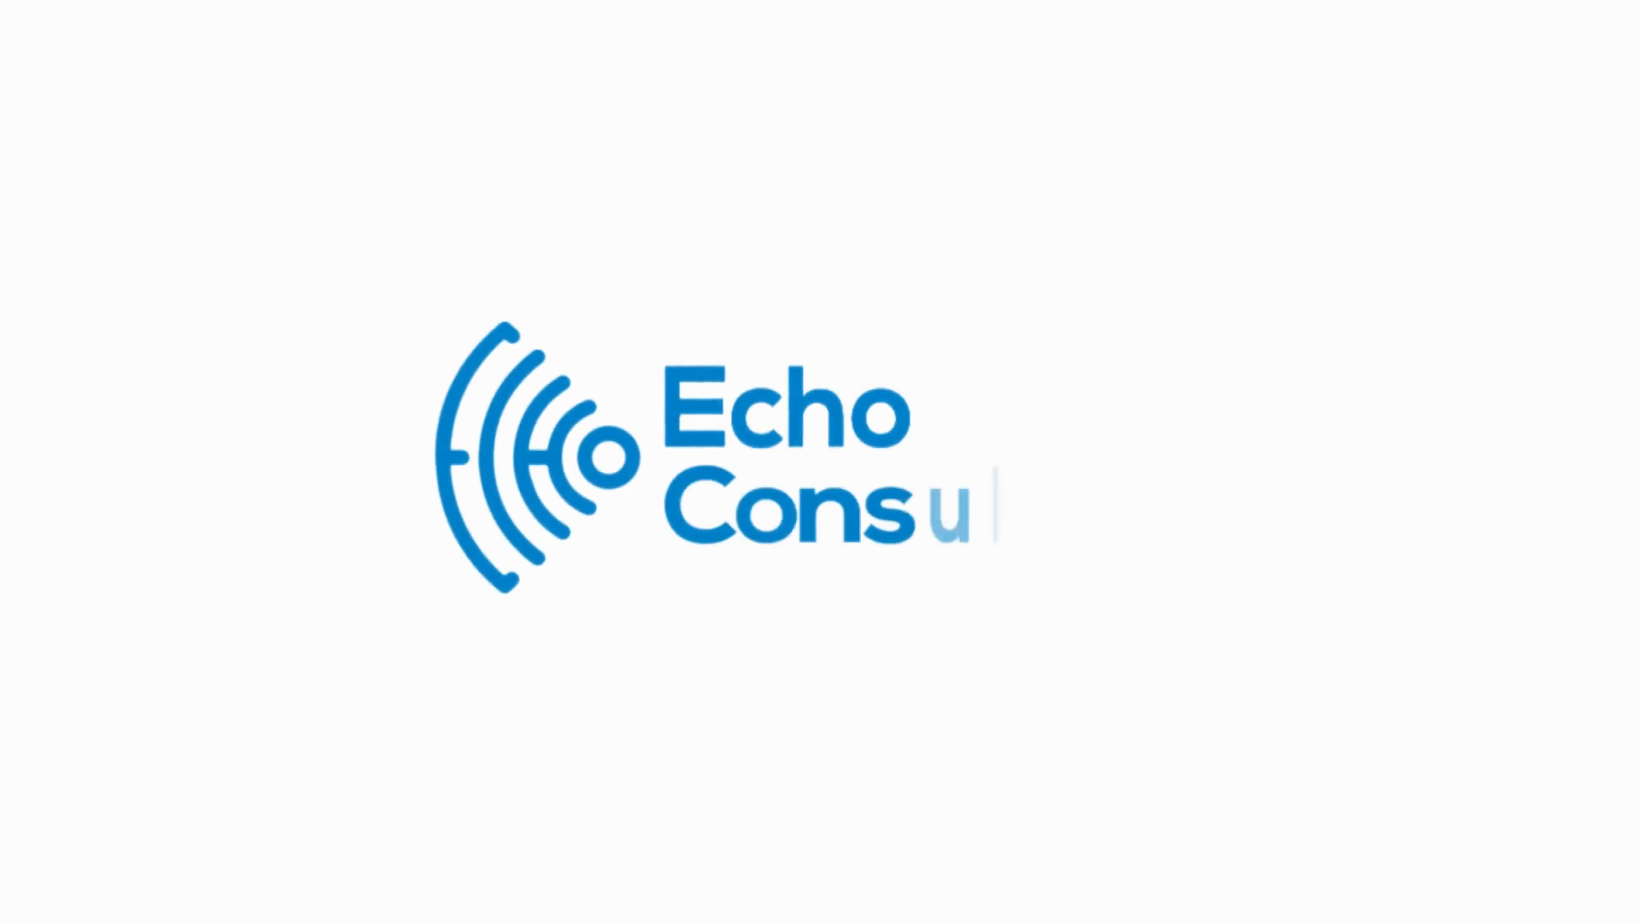